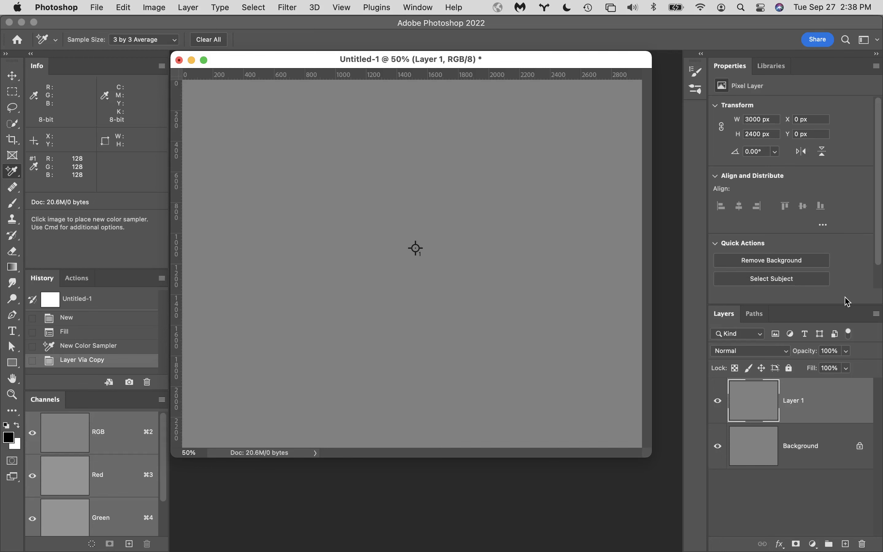
Set Layer 1's blend mode to Multiply and place a second color sampler just right of the first one on the canvas.
{"action": "left_click", "coordinate": [761, 355]}
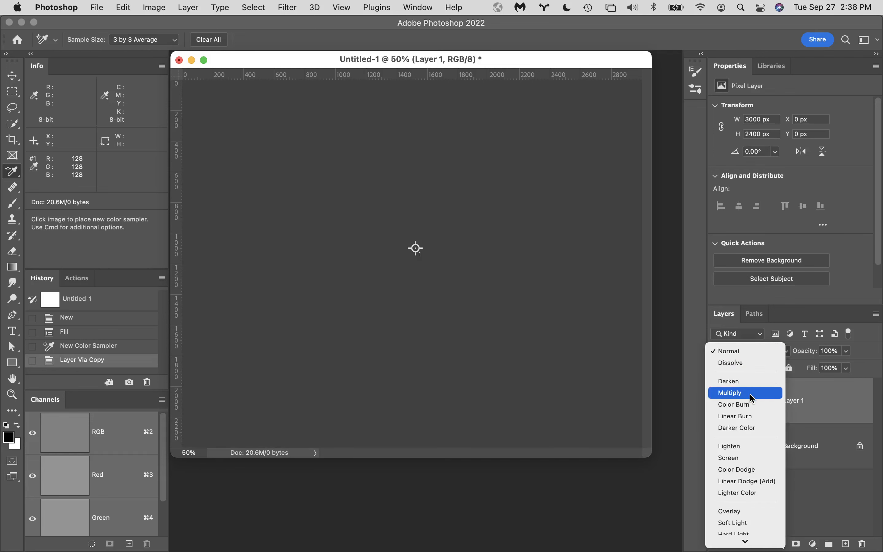
{"action": "left_click", "coordinate": [750, 393]}
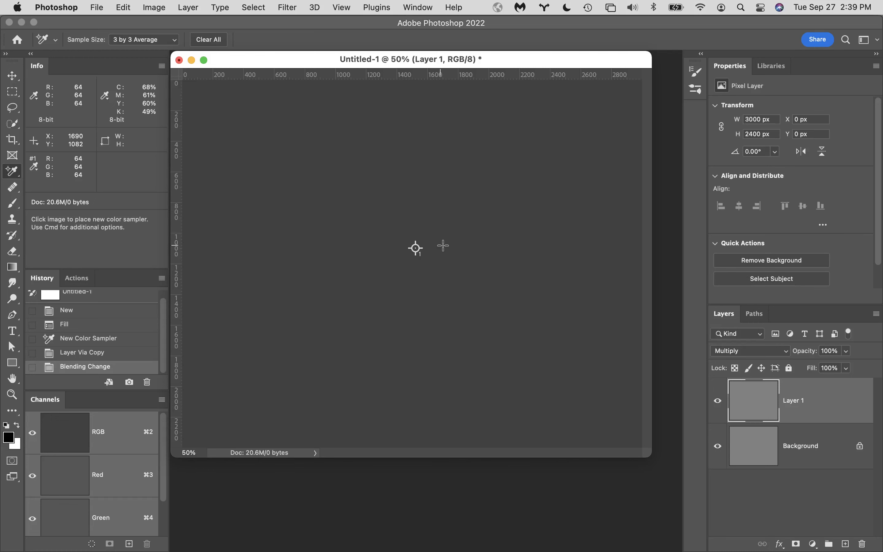
{"action": "left_click", "coordinate": [452, 247]}
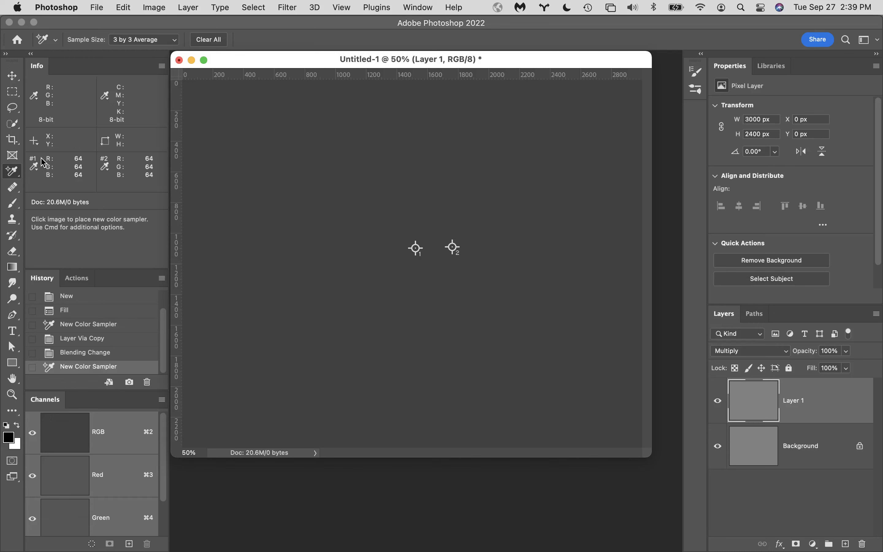
{"action": "left_click", "coordinate": [106, 168]}
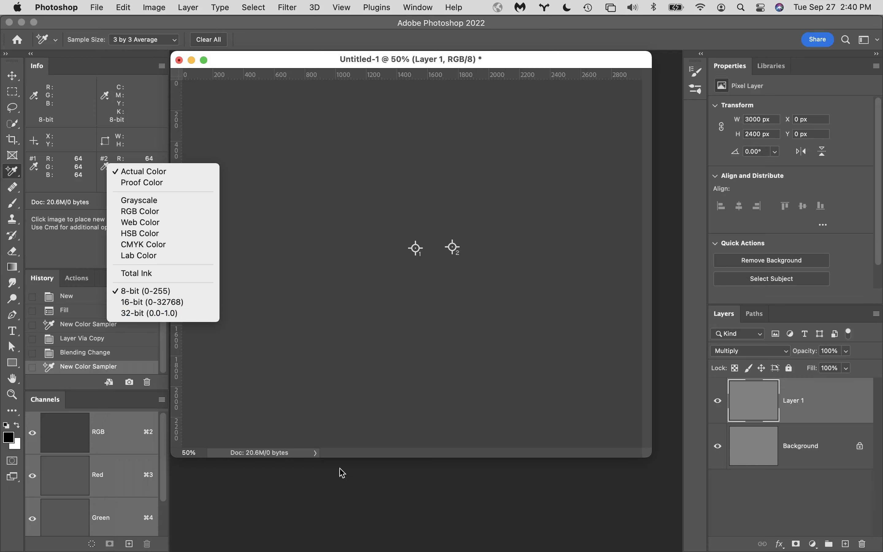
{"action": "left_click", "coordinate": [340, 476]}
Switch to Finder and open the Digital Fund Part I slideshow from the Columbia College lectures, in Digital Fundementals 1 Folder.
{"action": "mouse_move", "coordinate": [285, 550]}
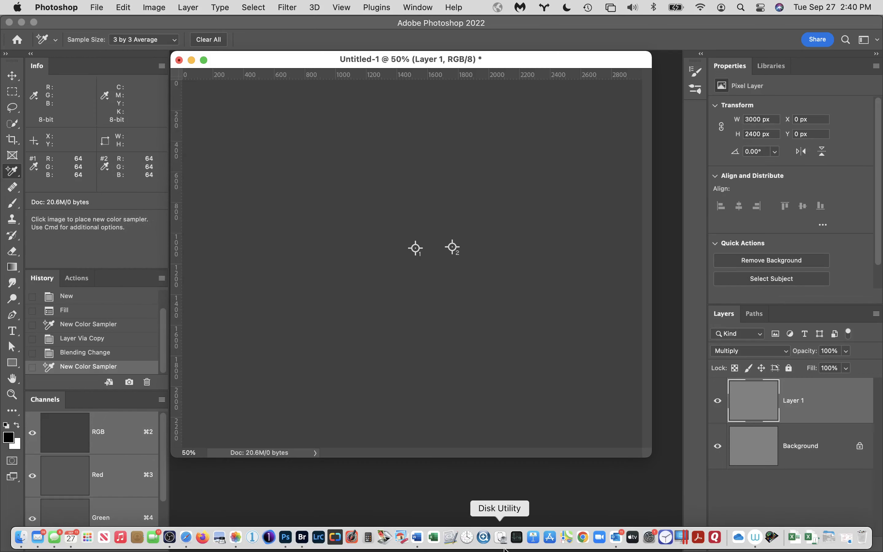
{"action": "left_click", "coordinate": [21, 537]}
{"action": "scroll", "coordinate": [72, 196], "scroll_direction": "up", "scroll_amount": 3}
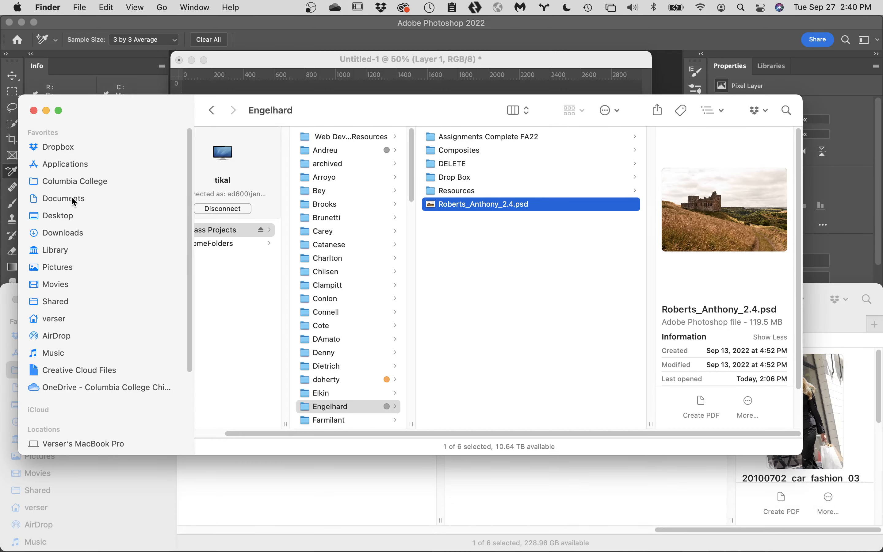
{"action": "left_click", "coordinate": [90, 181]}
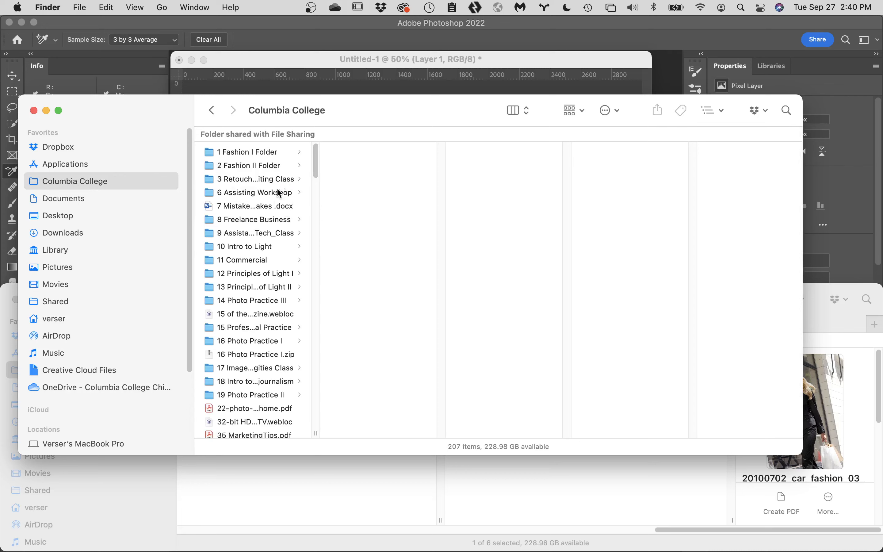
{"action": "scroll", "coordinate": [248, 335], "scroll_direction": "down", "scroll_amount": 5}
{"action": "scroll", "coordinate": [248, 335], "scroll_direction": "down", "scroll_amount": 10}
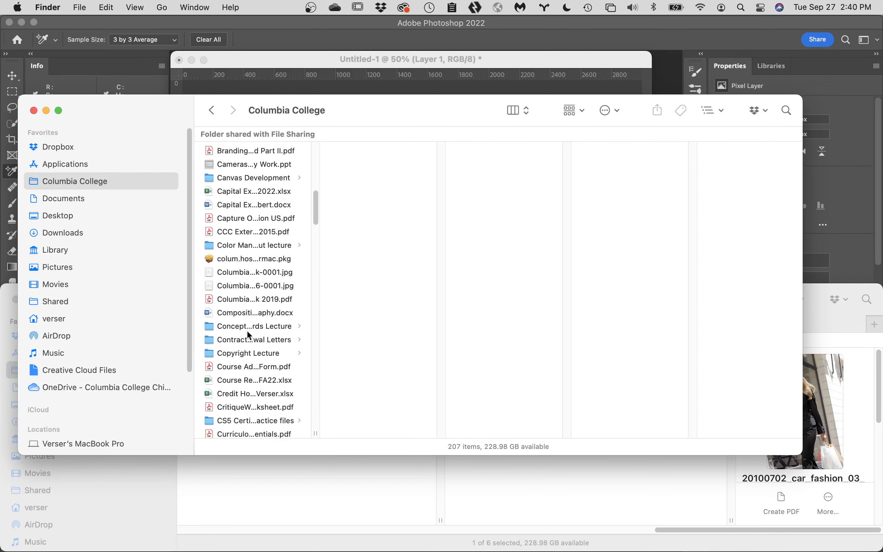
{"action": "scroll", "coordinate": [248, 335], "scroll_direction": "down", "scroll_amount": 5}
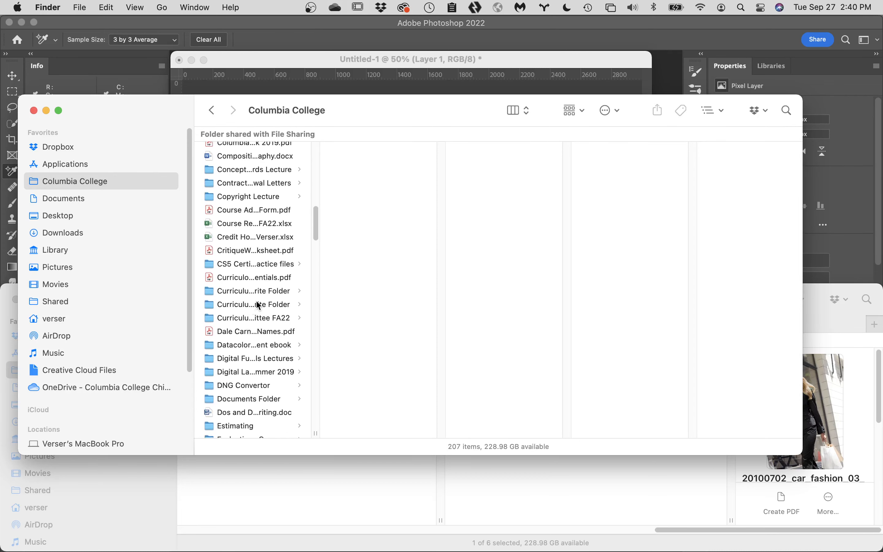
{"action": "left_click", "coordinate": [251, 360]}
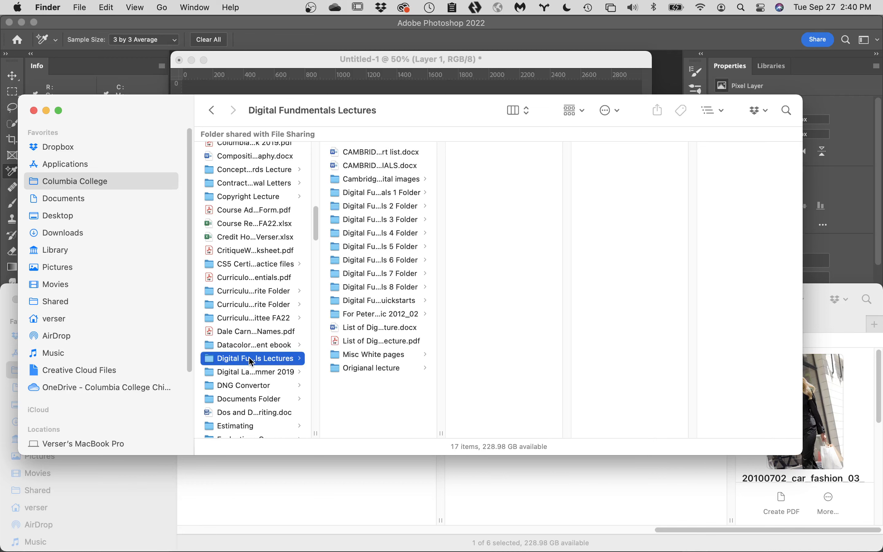
{"action": "left_click", "coordinate": [411, 194]}
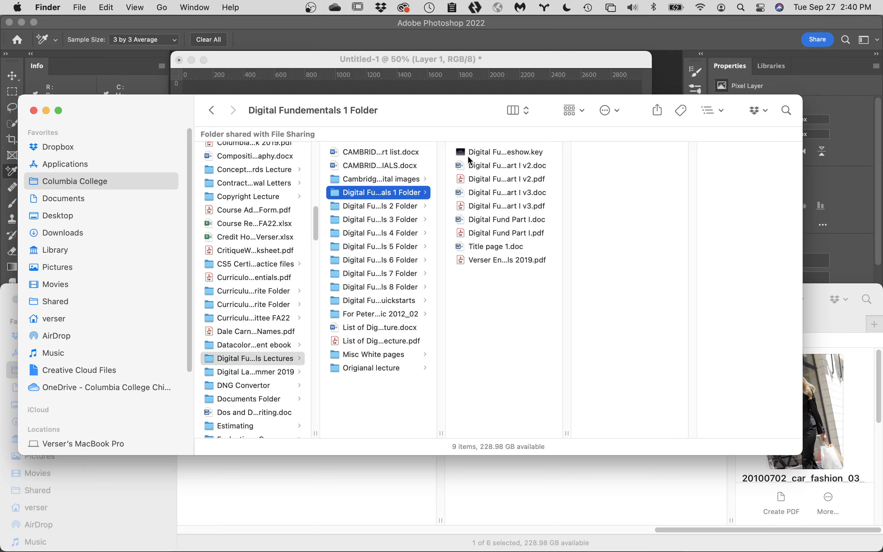
{"action": "left_click", "coordinate": [463, 155]}
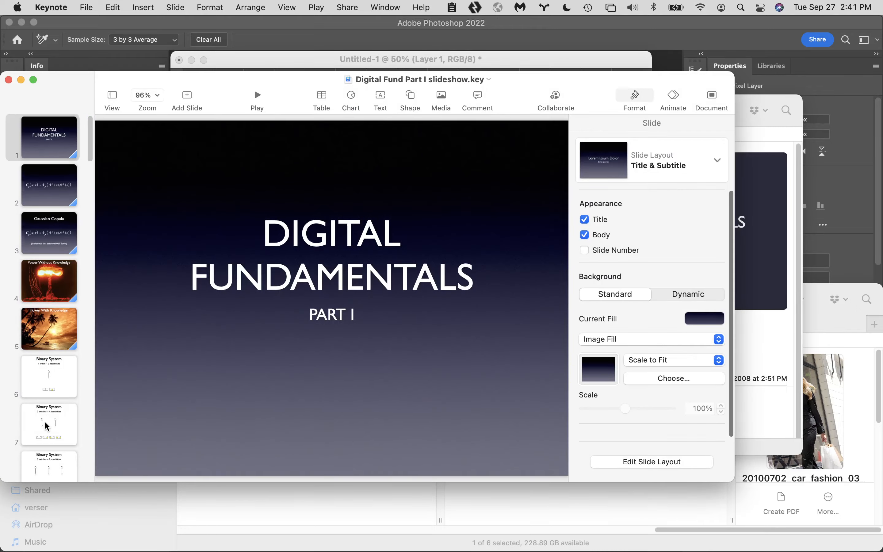
Look through the slides of the Part I presentation for the bit depth material.
{"action": "scroll", "coordinate": [46, 423], "scroll_direction": "down", "scroll_amount": 10}
{"action": "scroll", "coordinate": [47, 423], "scroll_direction": "down", "scroll_amount": 10}
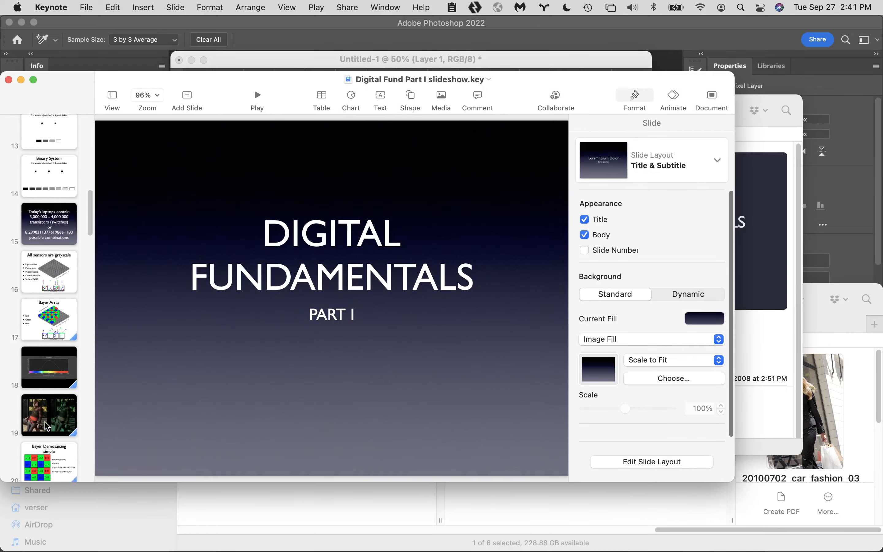
{"action": "scroll", "coordinate": [46, 426], "scroll_direction": "down", "scroll_amount": 10}
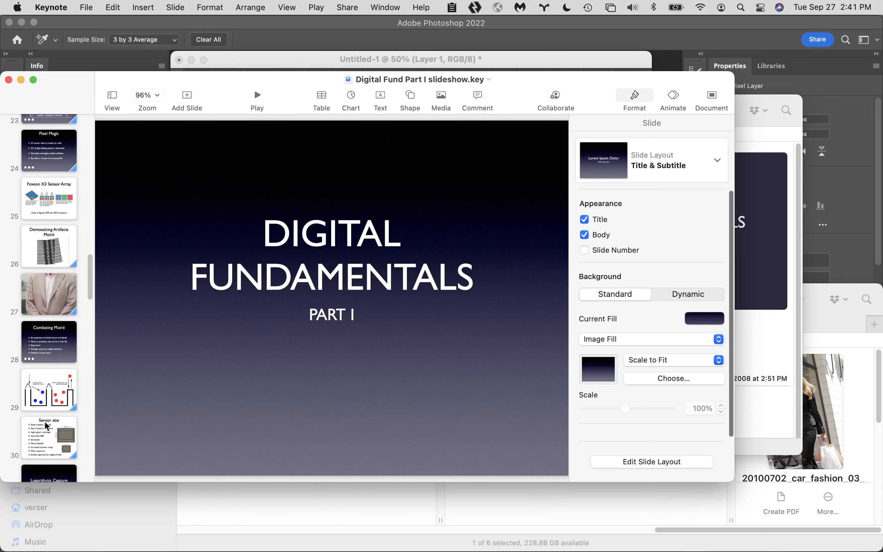
{"action": "scroll", "coordinate": [46, 425], "scroll_direction": "down", "scroll_amount": 3}
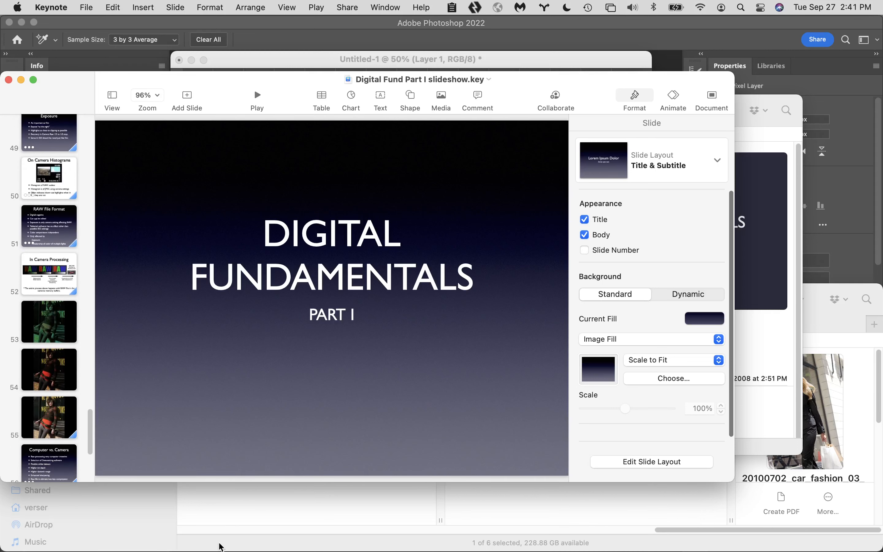
Return to Finder and open the Digital Fund Part II slideshow from Digital Fundementals 2 Folder.
{"action": "left_click", "coordinate": [21, 538]}
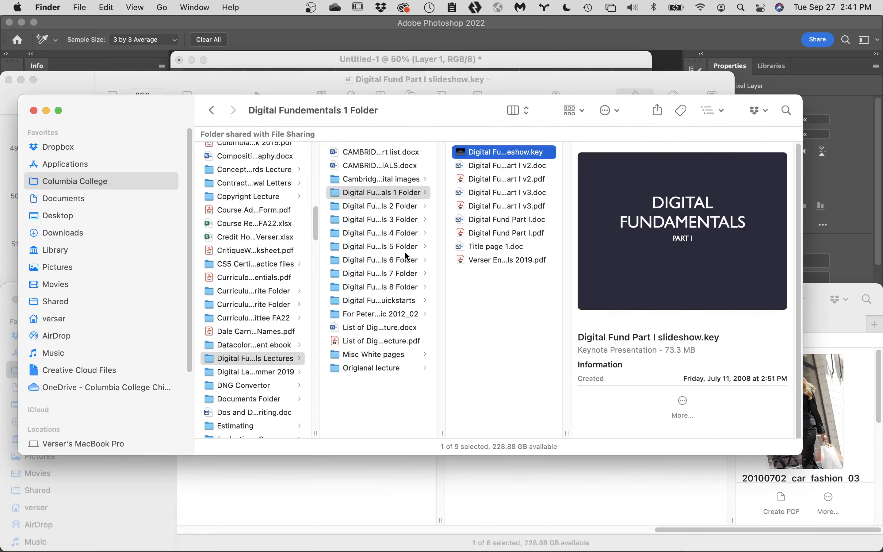
{"action": "left_click", "coordinate": [410, 206]}
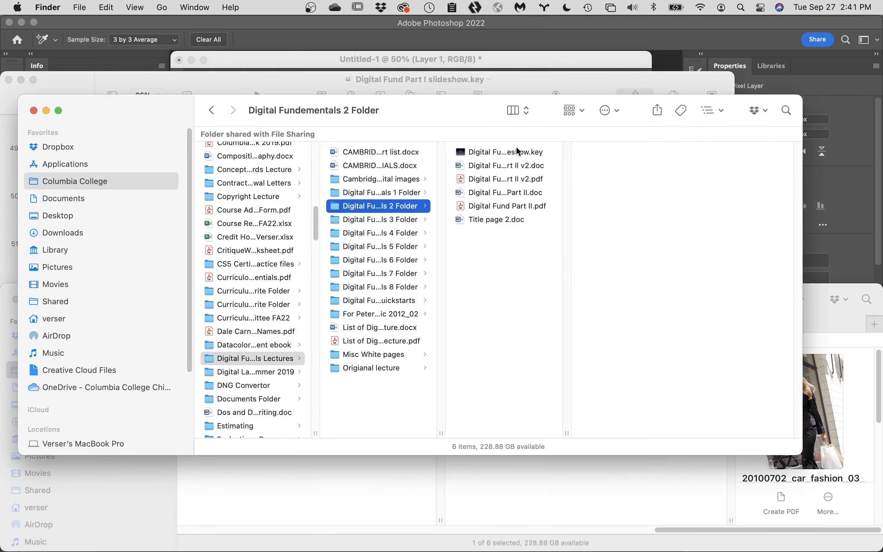
{"action": "double_click", "coordinate": [503, 153]}
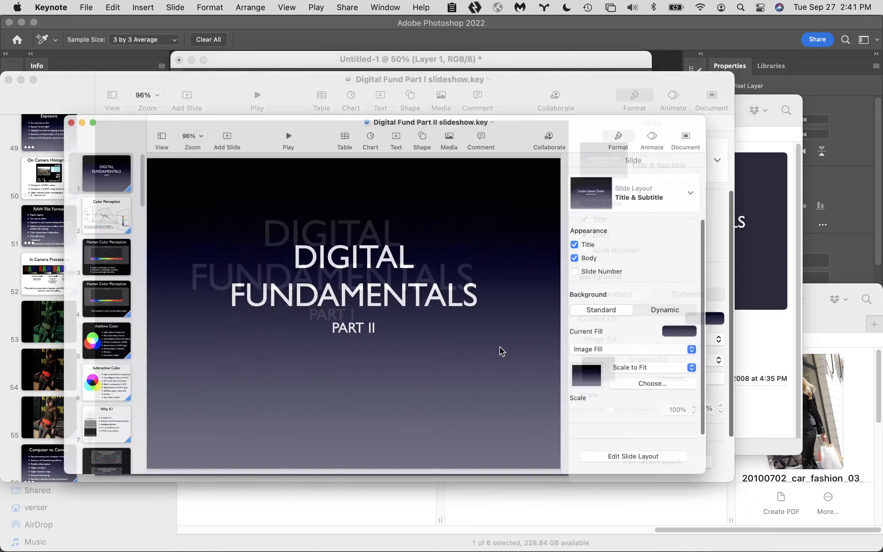
Find and display the Bit Depth table slide, number 25, in the Part II presentation.
{"action": "scroll", "coordinate": [54, 378], "scroll_direction": "down", "scroll_amount": 10}
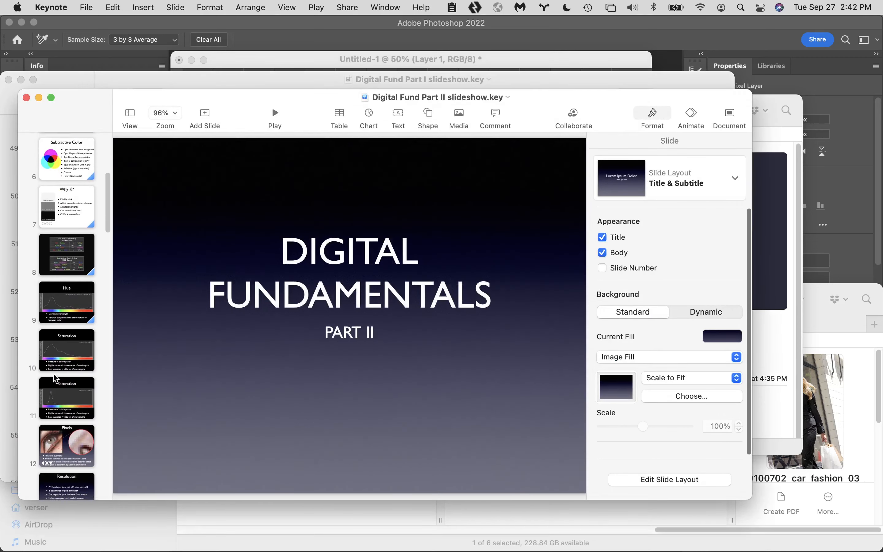
{"action": "scroll", "coordinate": [53, 378], "scroll_direction": "down", "scroll_amount": 6}
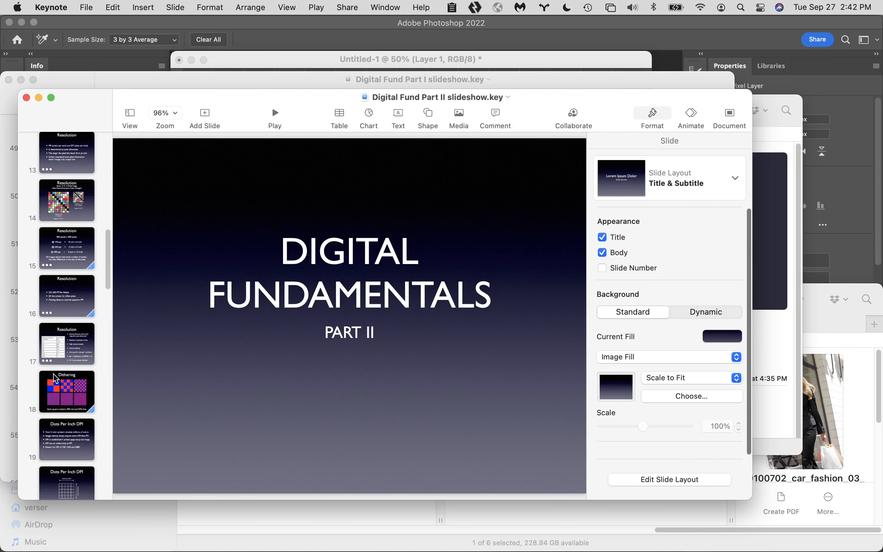
{"action": "scroll", "coordinate": [54, 377], "scroll_direction": "down", "scroll_amount": 6}
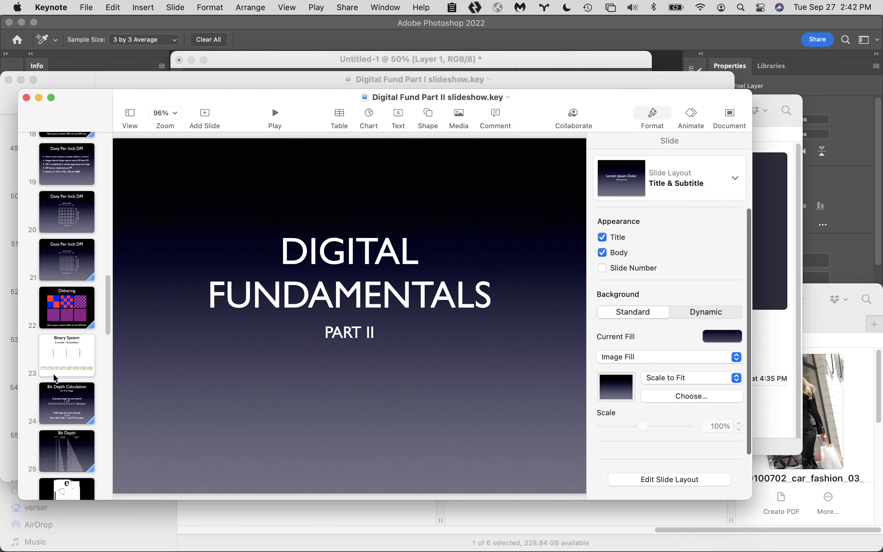
{"action": "scroll", "coordinate": [54, 378], "scroll_direction": "down", "scroll_amount": 2}
{"action": "left_click", "coordinate": [60, 350]}
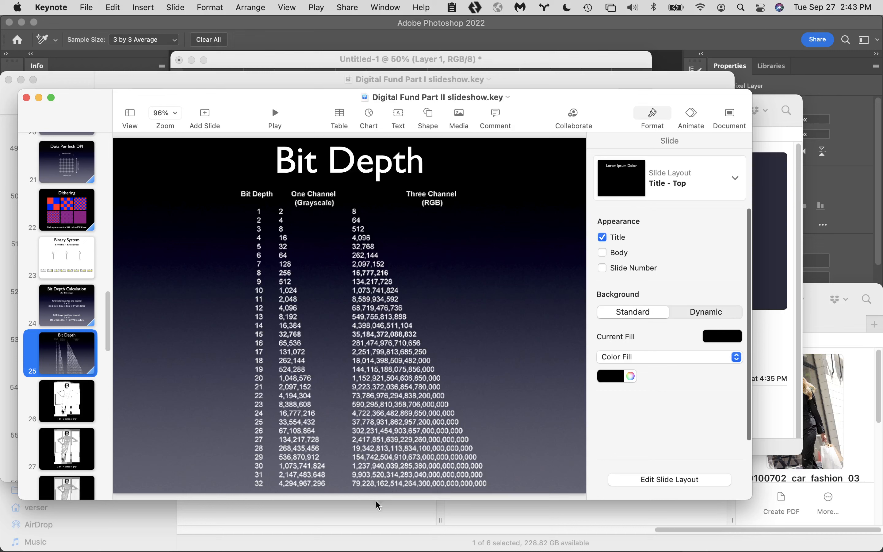
Switch back to Photoshop and set the second color sampler's readout to 32-bit (0.0-1.0).
{"action": "mouse_move", "coordinate": [332, 550]}
{"action": "left_click", "coordinate": [286, 536]}
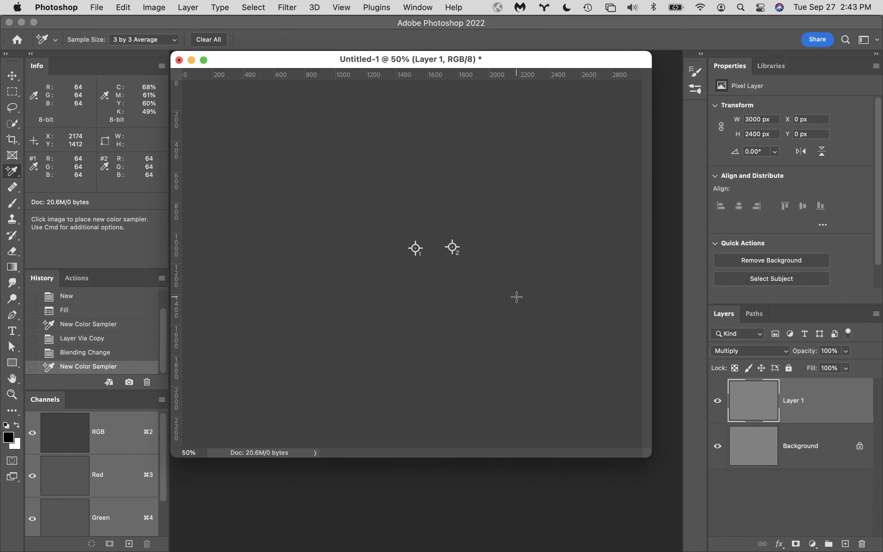
{"action": "left_click", "coordinate": [106, 168]}
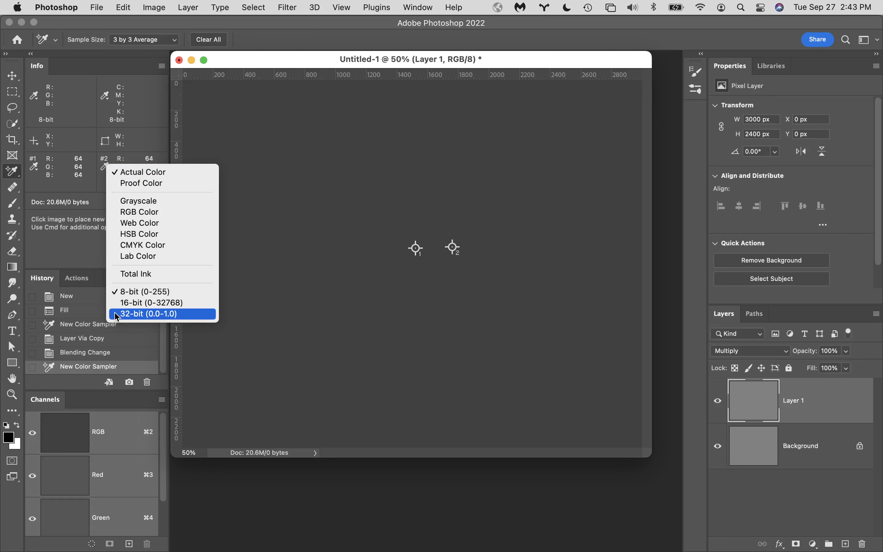
{"action": "left_click", "coordinate": [163, 316]}
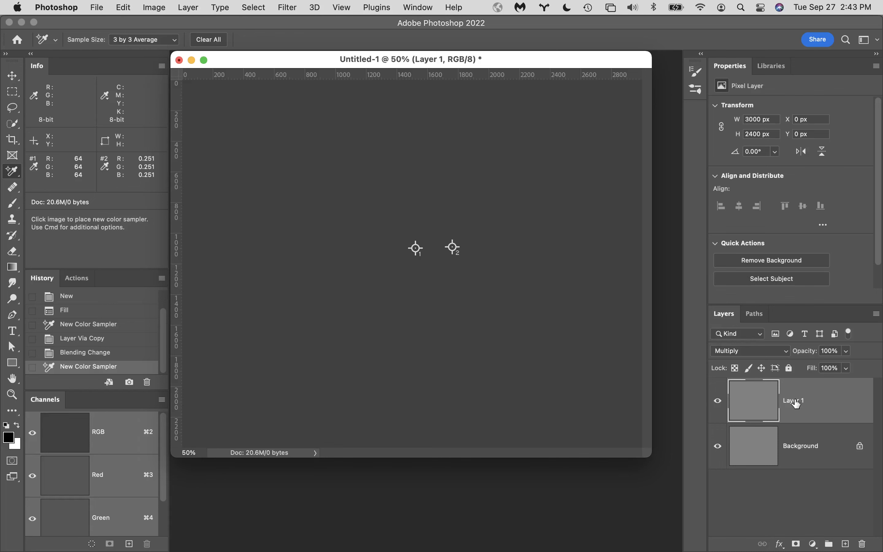
Switch Layer 1's blend mode to Normal and back to Multiply to compare the two color samplers' readouts.
{"action": "left_click", "coordinate": [756, 355]}
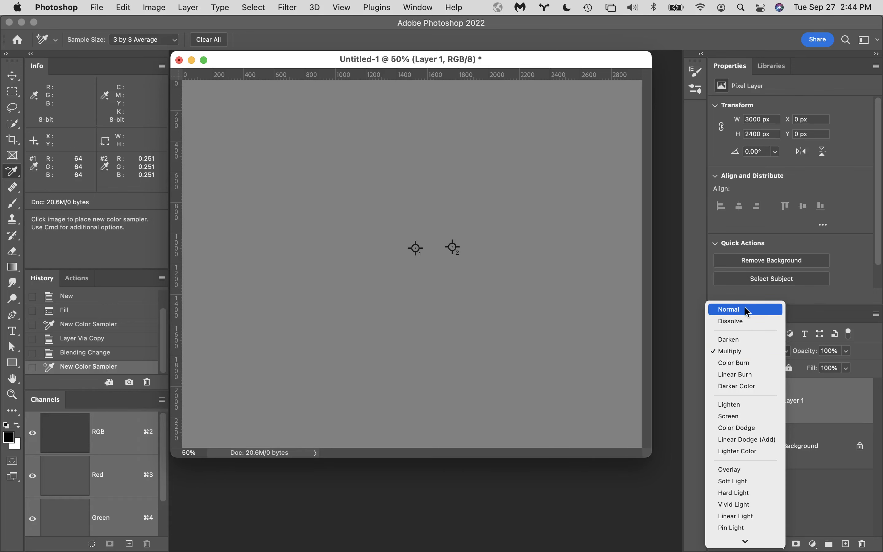
{"action": "left_click", "coordinate": [748, 312]}
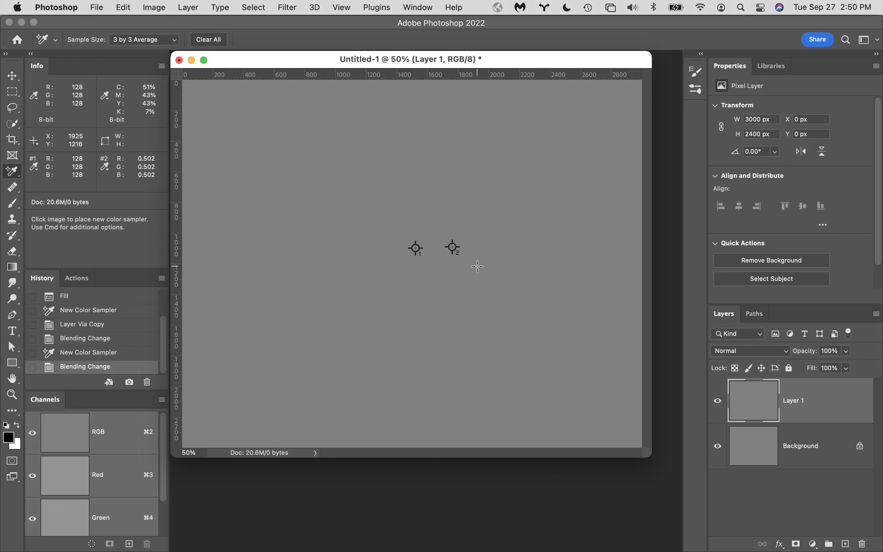
{"action": "left_click", "coordinate": [761, 351]}
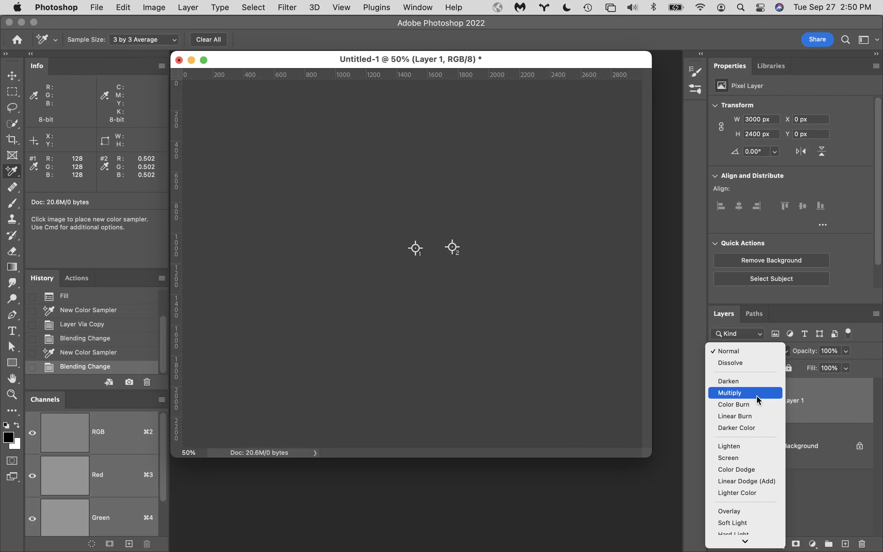
{"action": "left_click", "coordinate": [757, 393]}
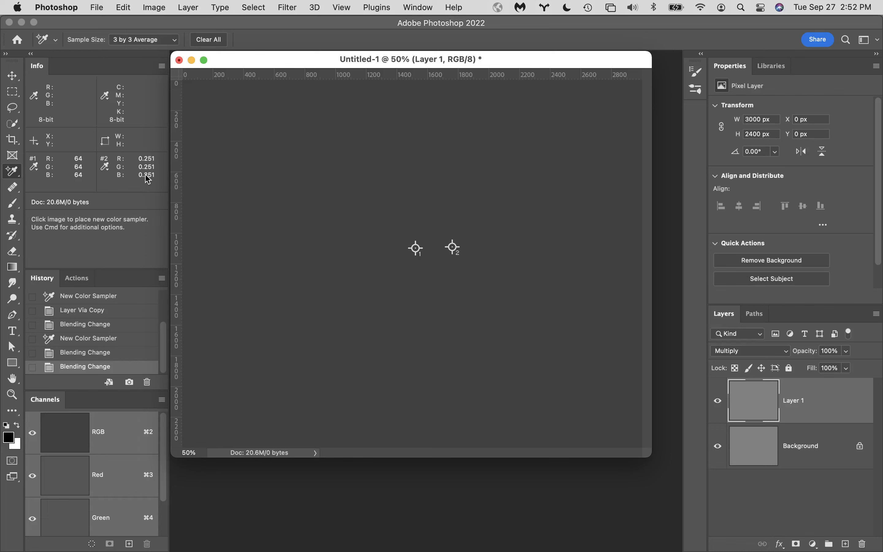
Try Linear Dodge (Add) and Subtract as Layer 1's blend mode to compare sampler readouts, then restore Multiply.
{"action": "left_click", "coordinate": [761, 351]}
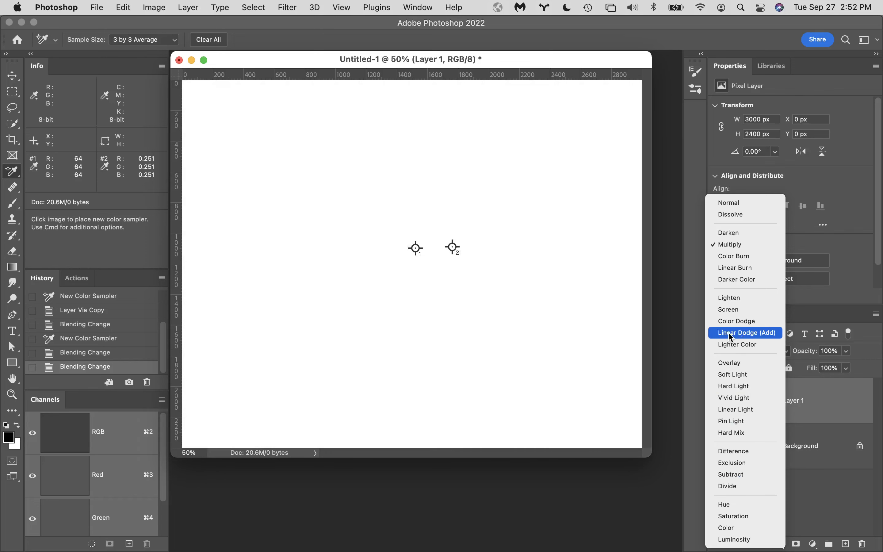
{"action": "left_click", "coordinate": [731, 333]}
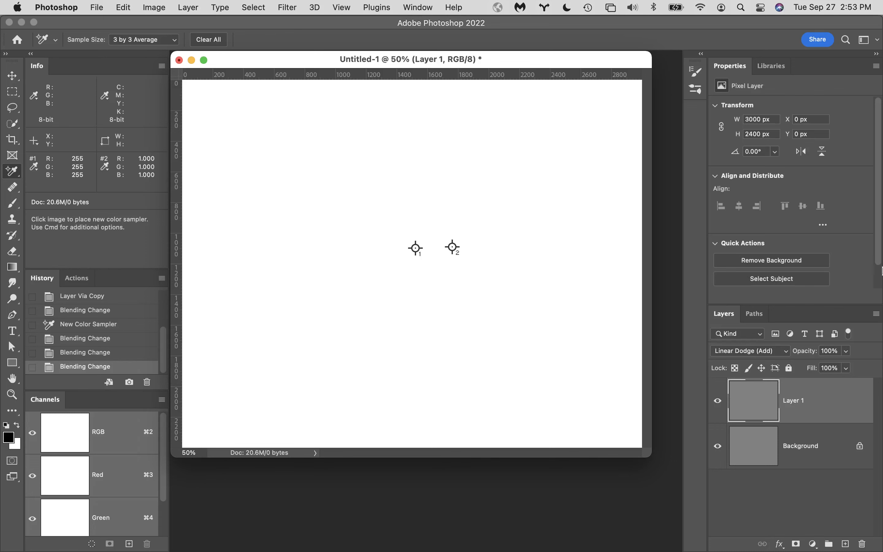
{"action": "left_click", "coordinate": [751, 351]}
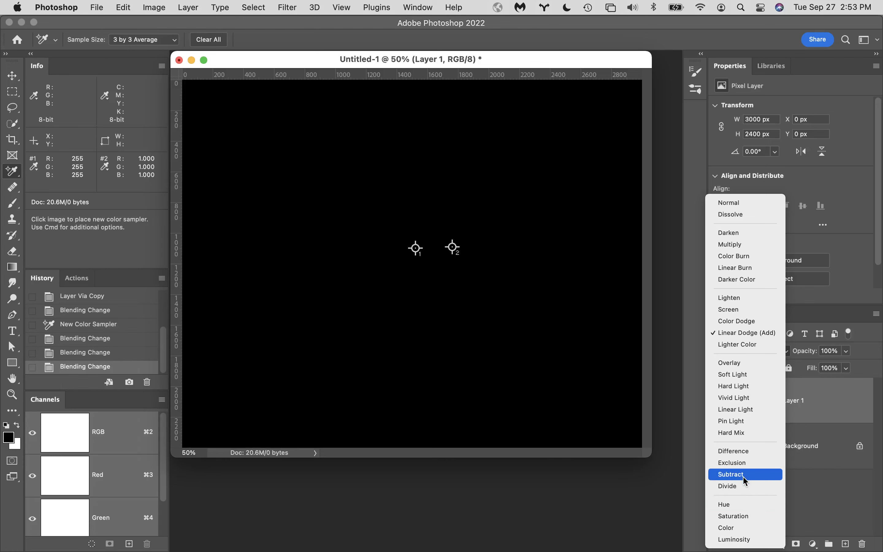
{"action": "left_click", "coordinate": [743, 474]}
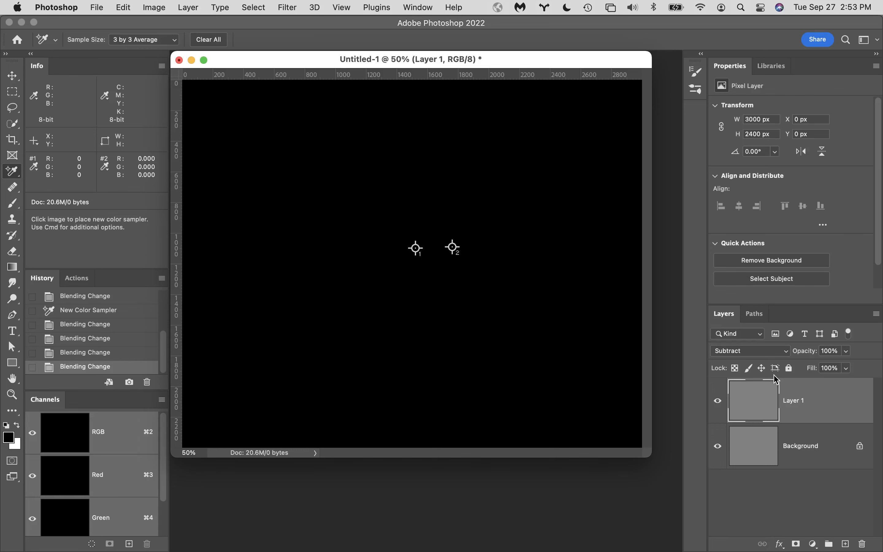
{"action": "left_click", "coordinate": [751, 350]}
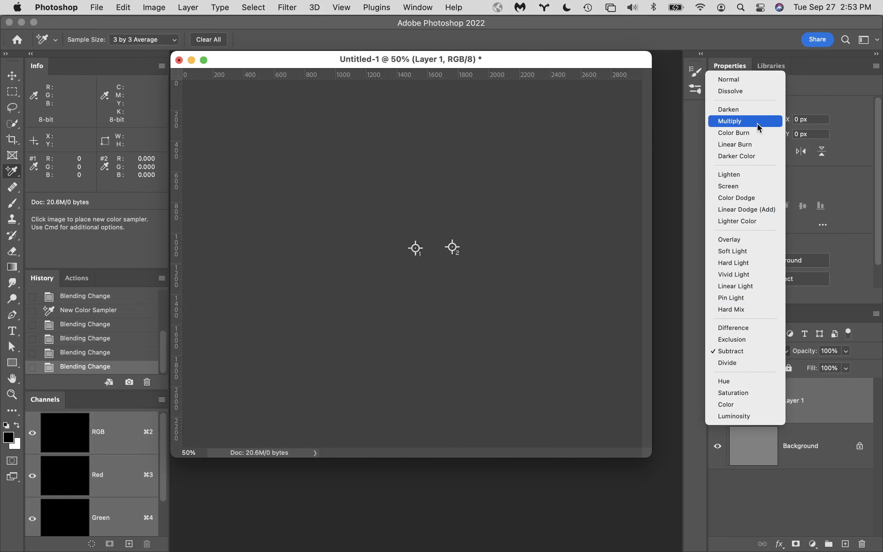
{"action": "left_click", "coordinate": [756, 122]}
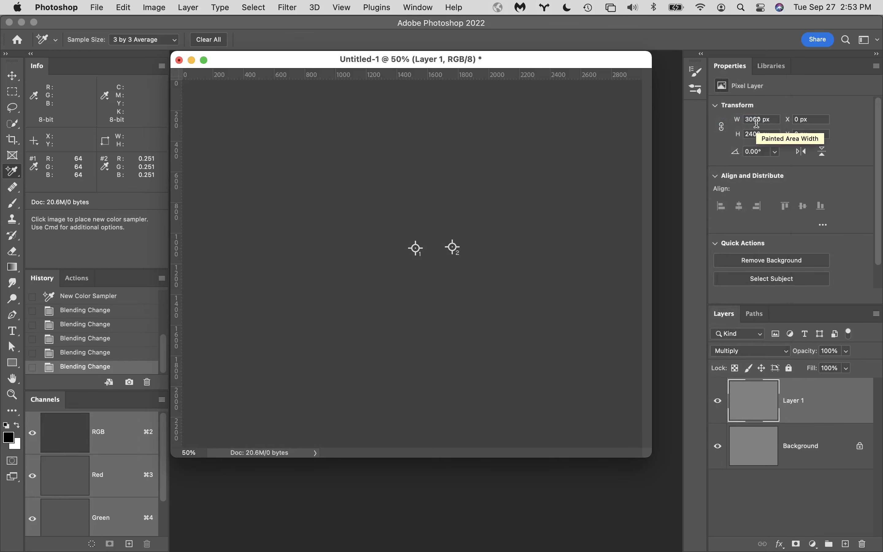
{"action": "left_click", "coordinate": [758, 353]}
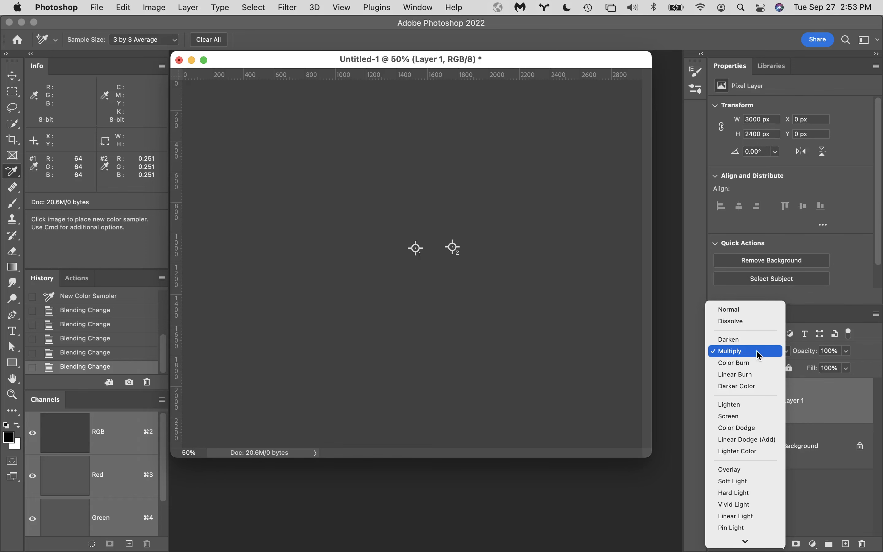
{"action": "scroll", "coordinate": [759, 356], "scroll_direction": "down", "scroll_amount": 5}
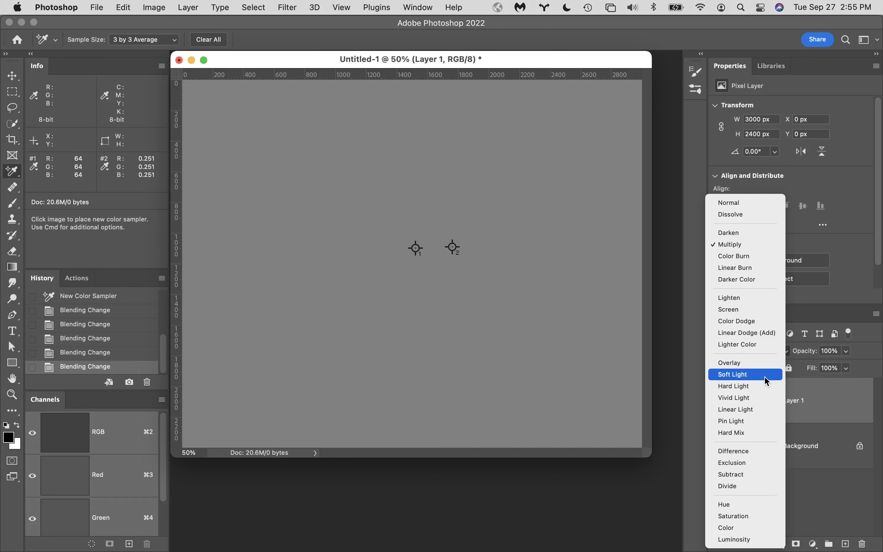
{"action": "left_click", "coordinate": [849, 494]}
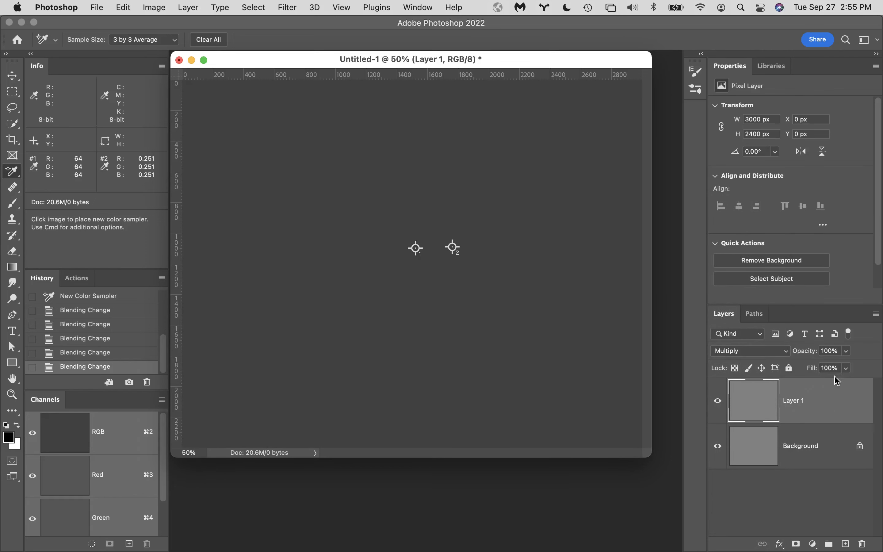
Delete Layer 1 and fill the Background with a black-to-white linear gradient running across the canvas from left edge to right edge.
{"action": "left_click_drag", "start_coordinate": [838, 407], "coordinate": [861, 544]}
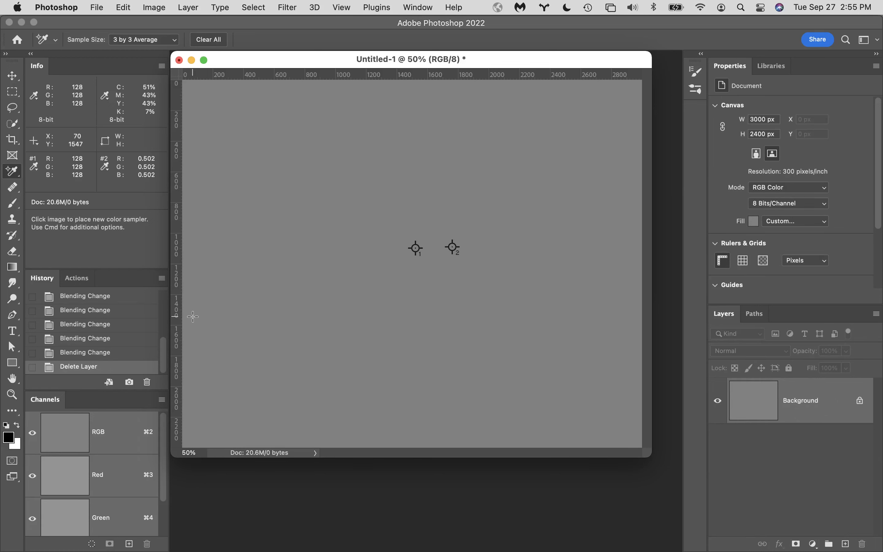
{"action": "key", "text": "g"}
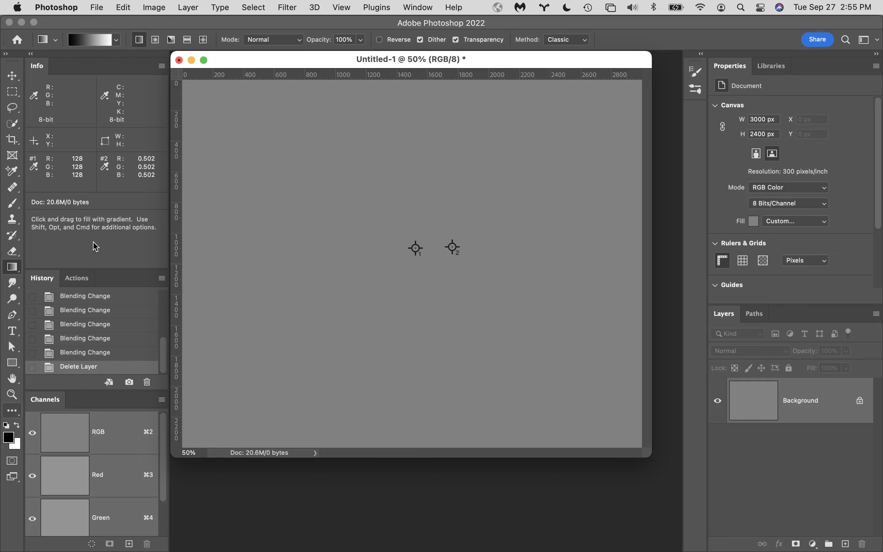
{"action": "left_click", "coordinate": [117, 41]}
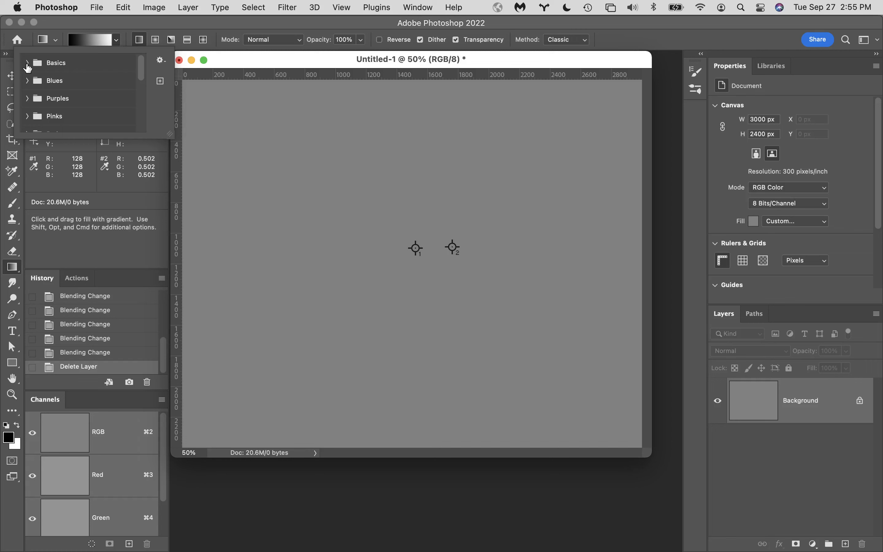
{"action": "left_click", "coordinate": [26, 63]}
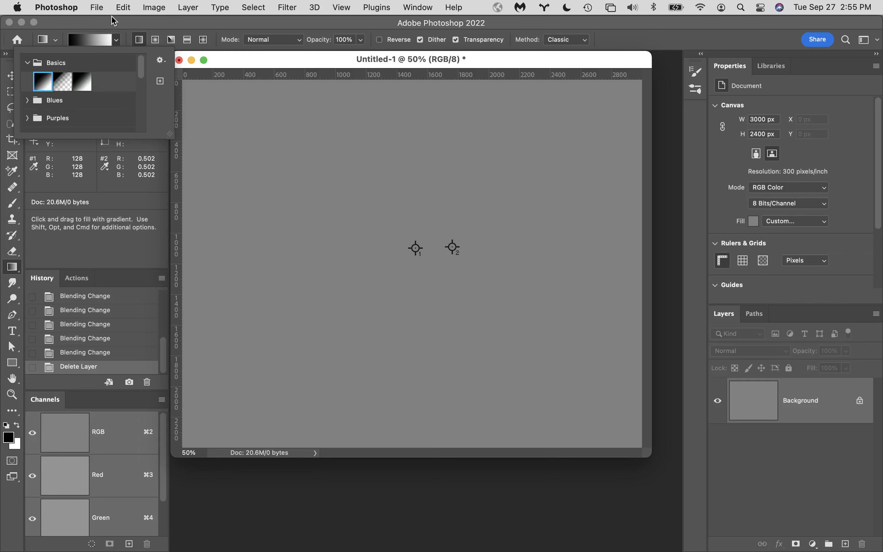
{"action": "left_click", "coordinate": [114, 26]}
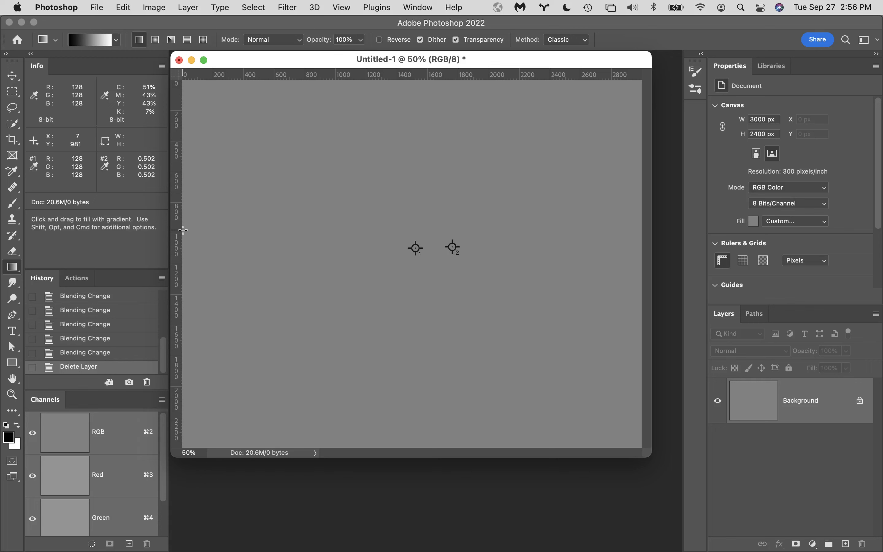
{"action": "left_click_drag", "start_coordinate": [183, 230], "coordinate": [642, 228]}
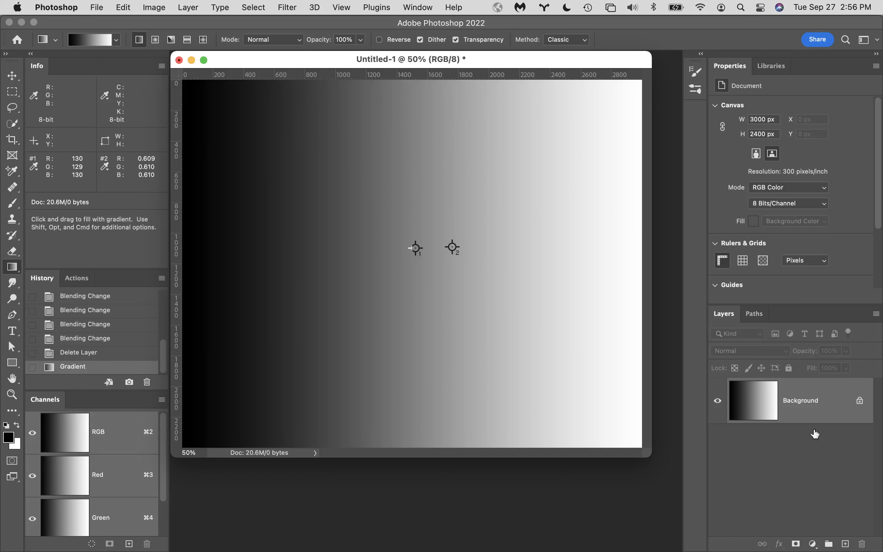
Add a new layer above the gradient Background and fill it with 50% Gray at 100% opacity in Normal mode.
{"action": "left_click", "coordinate": [847, 544]}
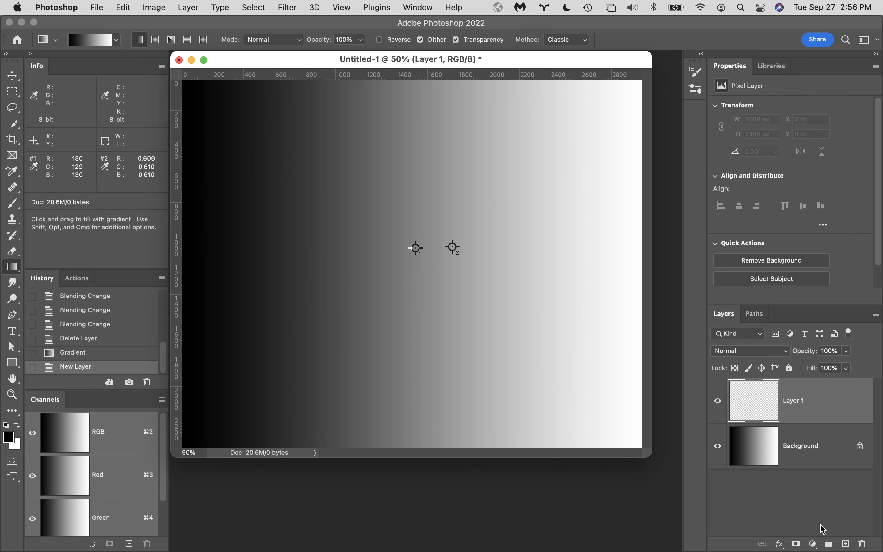
{"action": "left_click", "coordinate": [151, 6]}
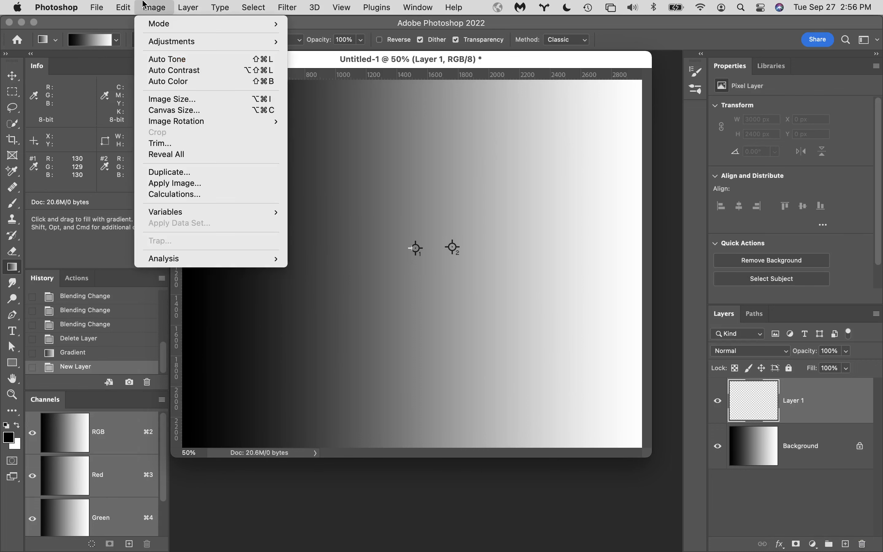
{"action": "mouse_move", "coordinate": [123, 5]}
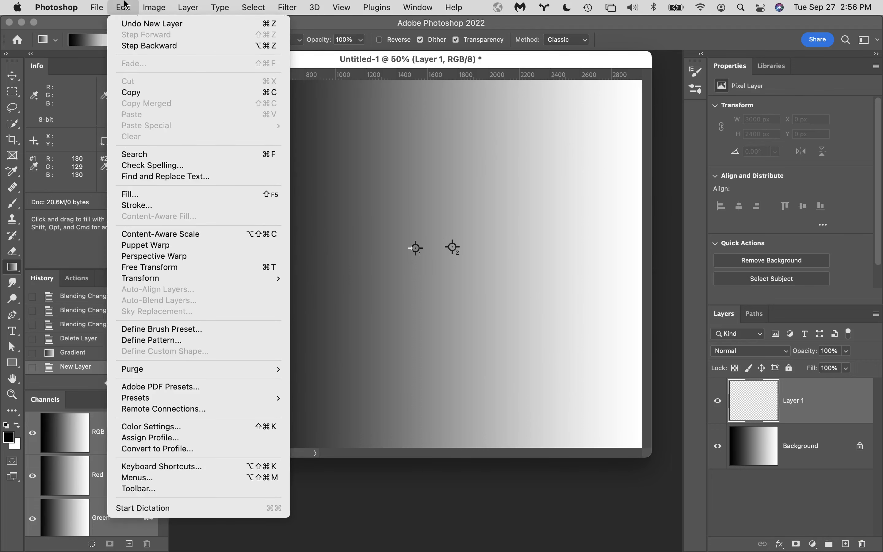
{"action": "left_click", "coordinate": [161, 197]}
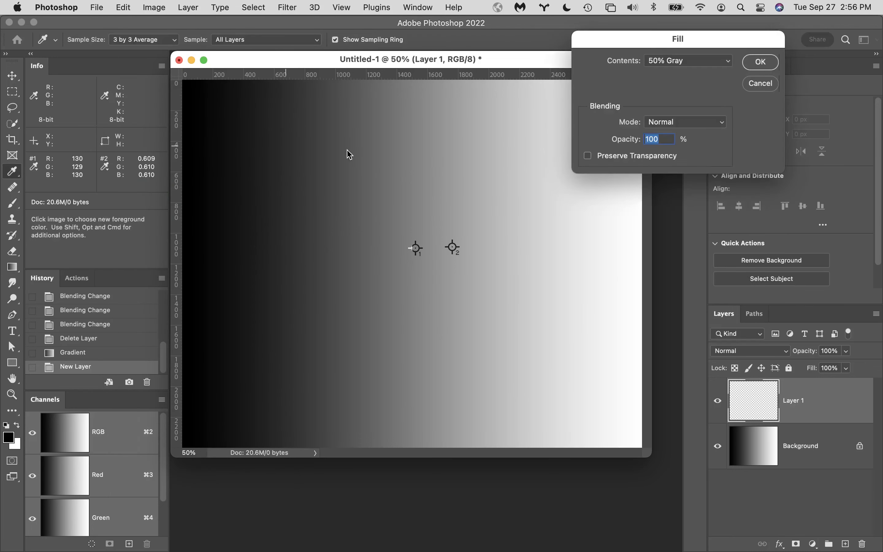
{"action": "left_click", "coordinate": [762, 60]}
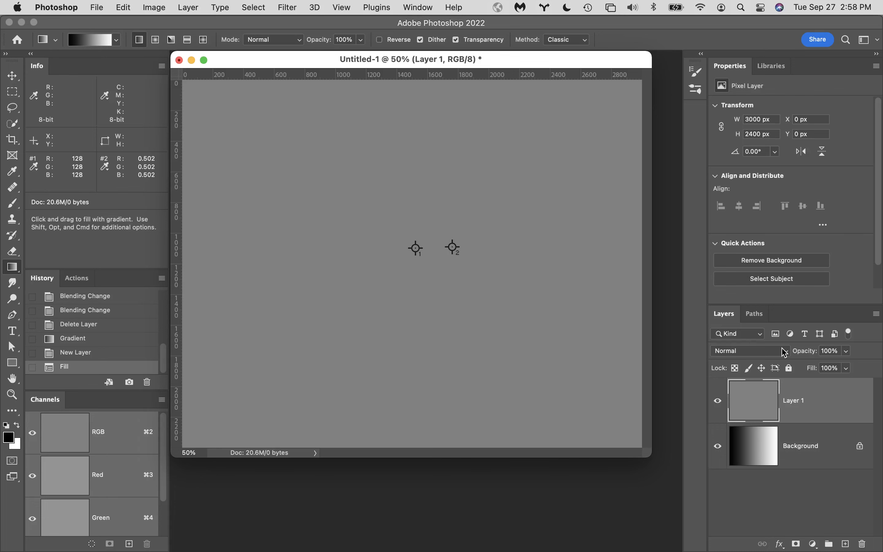
Set Layer 1's blend mode to Multiply and then to Screen to compare how each affects the gradient.
{"action": "left_click", "coordinate": [749, 352]}
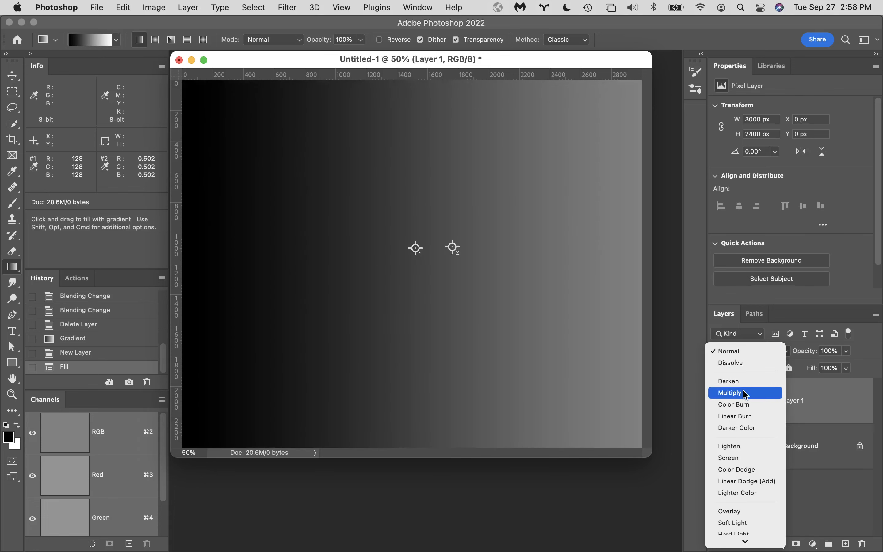
{"action": "left_click", "coordinate": [744, 393]}
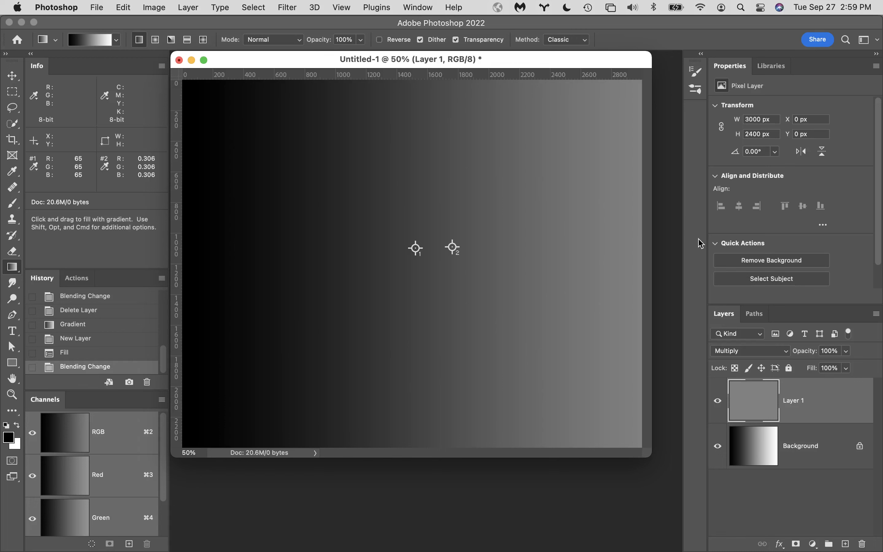
{"action": "left_click", "coordinate": [762, 356]}
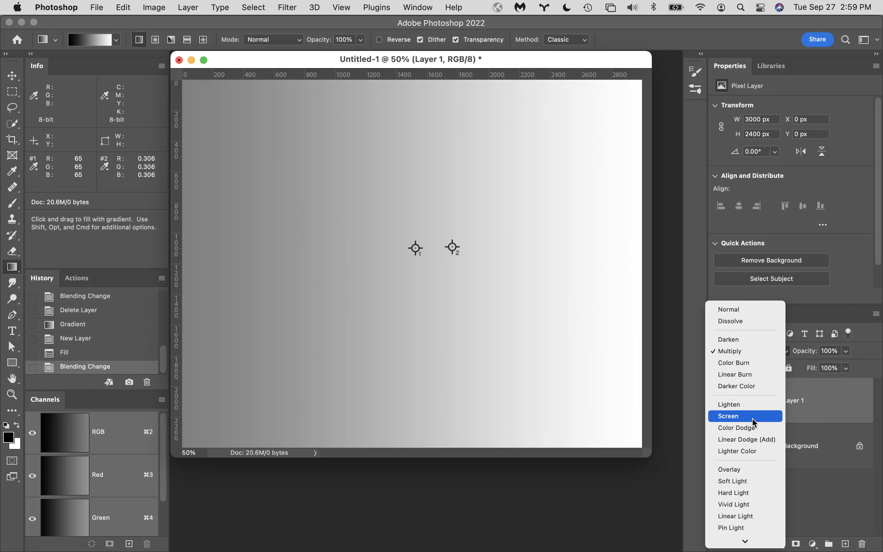
{"action": "left_click", "coordinate": [754, 417]}
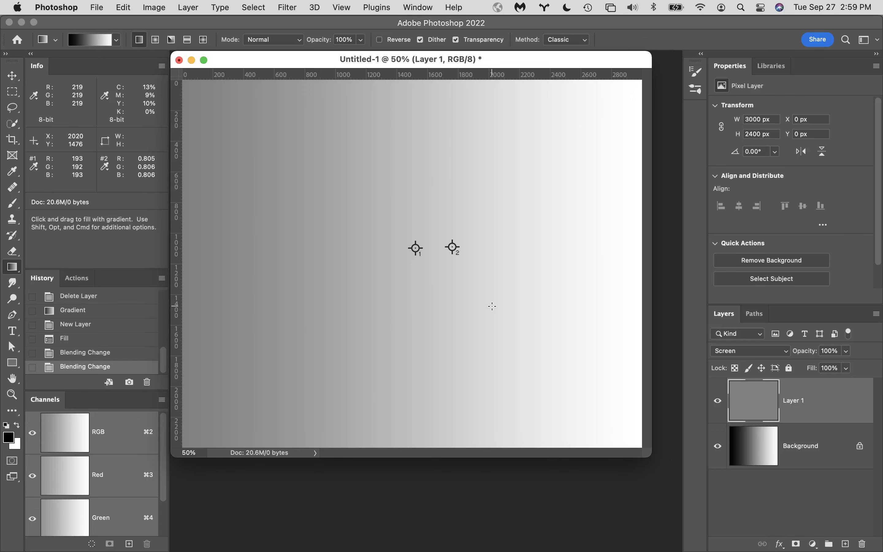
Set Layer 1's blend mode to Overlay and toggle the layer's visibility to compare the gradient with and without it.
{"action": "left_click", "coordinate": [749, 350]}
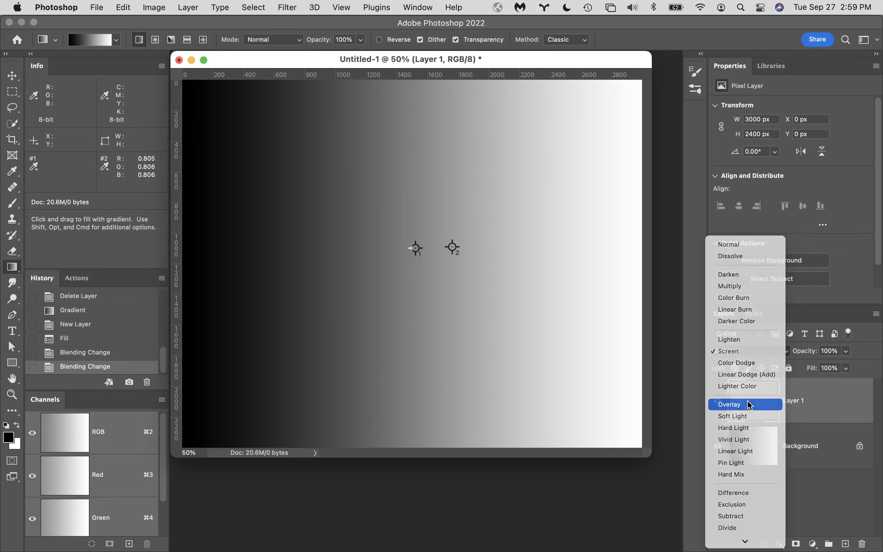
{"action": "left_click", "coordinate": [749, 404]}
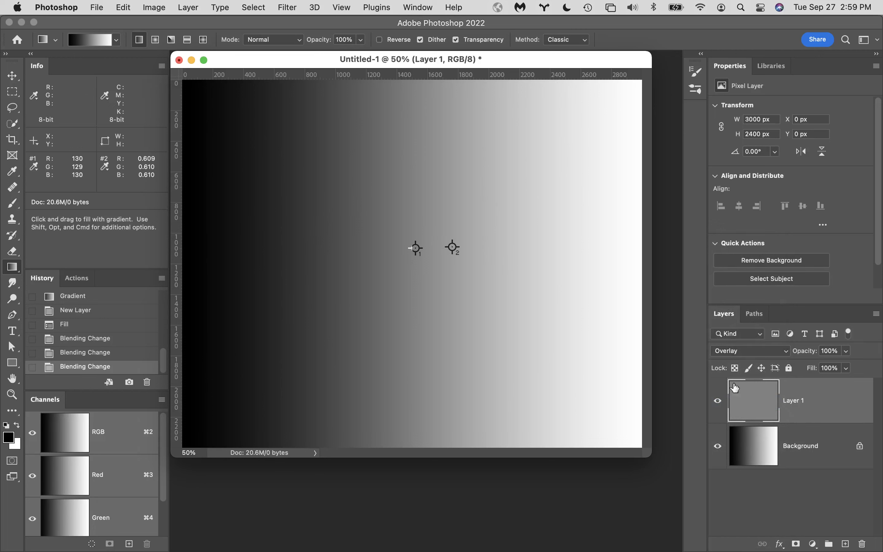
{"action": "left_click", "coordinate": [718, 401]}
{"action": "left_click", "coordinate": [718, 402]}
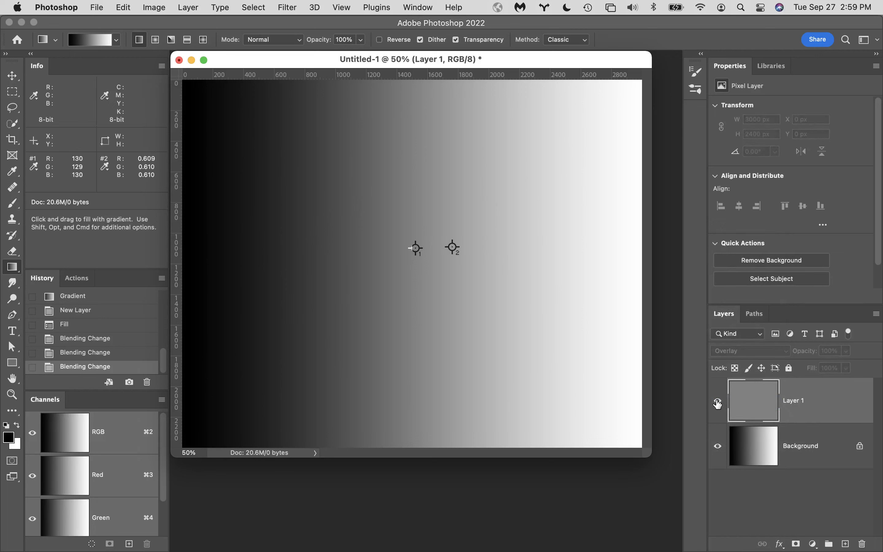
{"action": "left_click", "coordinate": [717, 403]}
{"action": "left_click", "coordinate": [718, 404]}
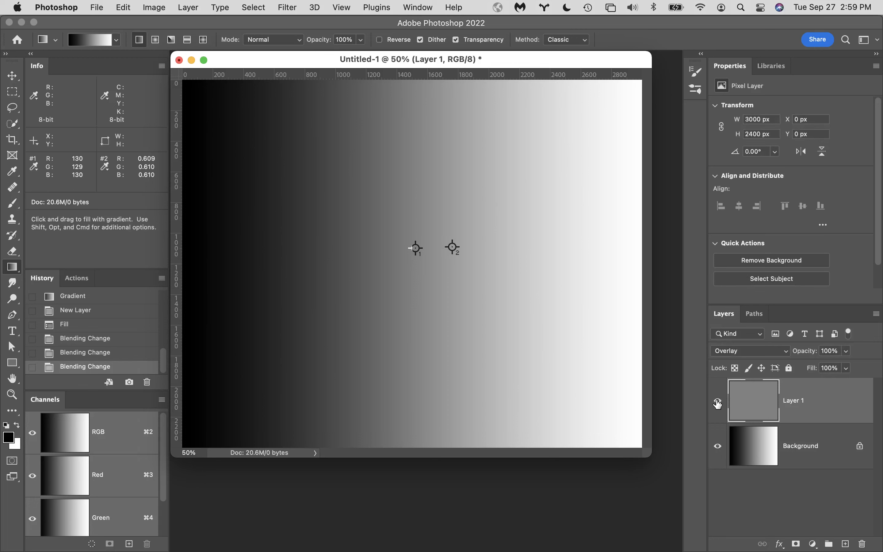
Set Layer 1's blend mode to Soft Light and toggle its visibility off and on to check its effect on the gradient.
{"action": "left_click", "coordinate": [766, 351]}
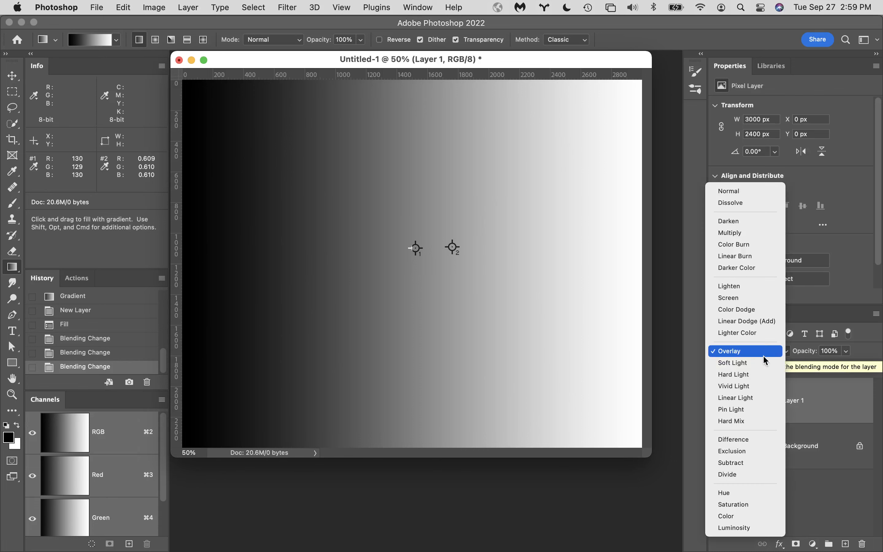
{"action": "left_click", "coordinate": [762, 362]}
{"action": "left_click", "coordinate": [718, 400]}
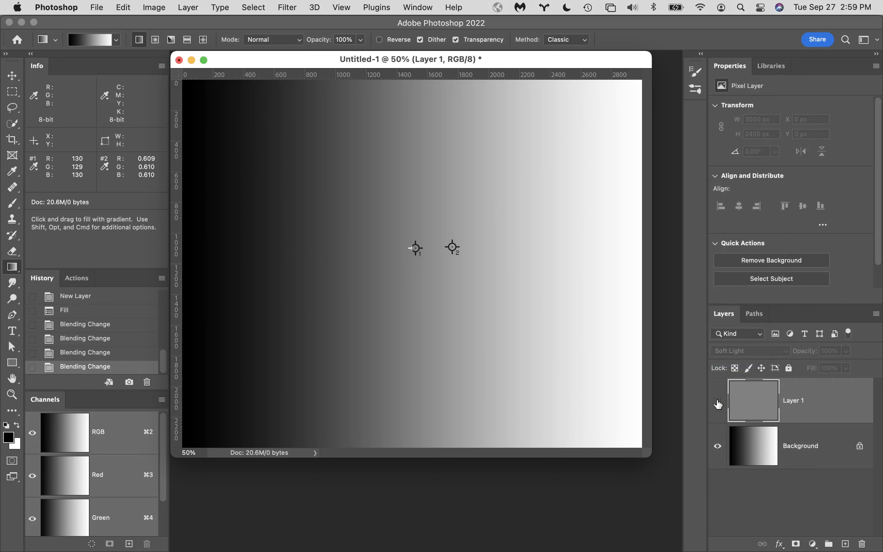
{"action": "left_click", "coordinate": [718, 400]}
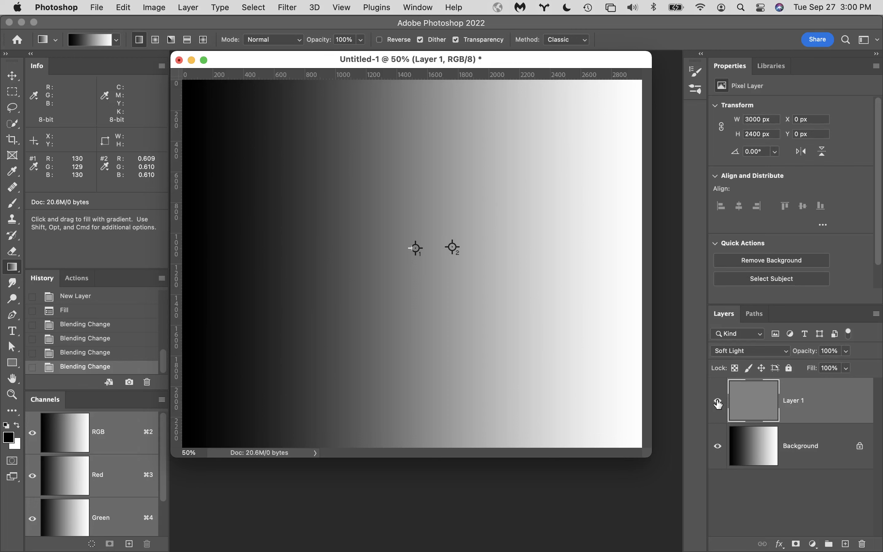
{"action": "left_click", "coordinate": [718, 401]}
{"action": "left_click", "coordinate": [718, 401]}
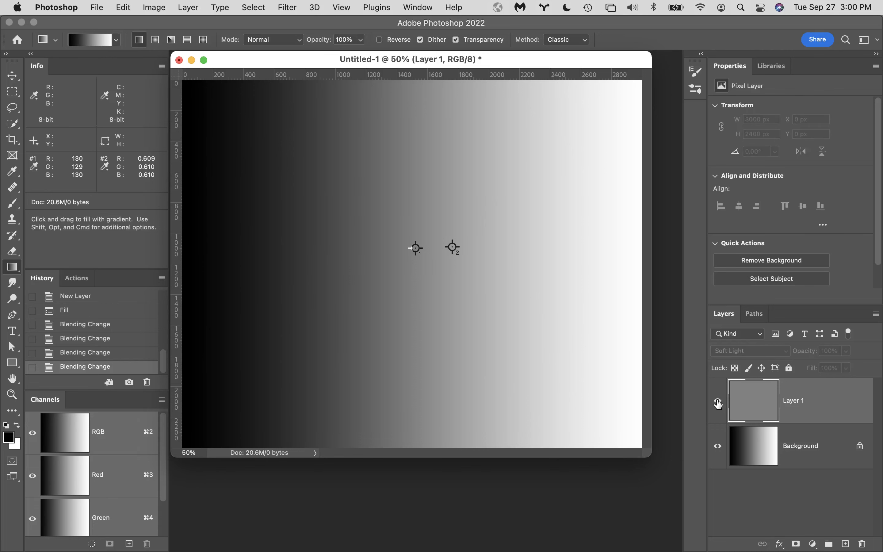
Set Layer 1's blend mode to Subtract and then to Linear Dodge (Add) to compare their effects on the gradient.
{"action": "left_click", "coordinate": [757, 351]}
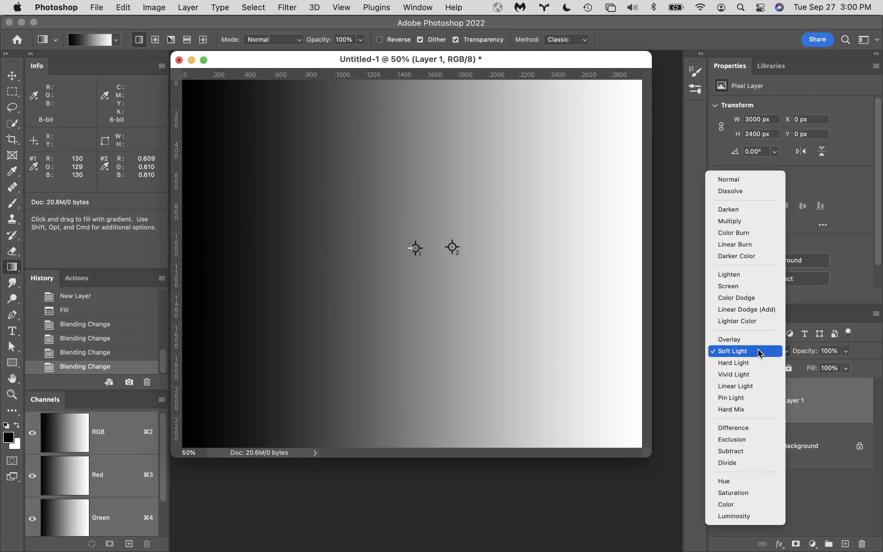
{"action": "left_click", "coordinate": [750, 450]}
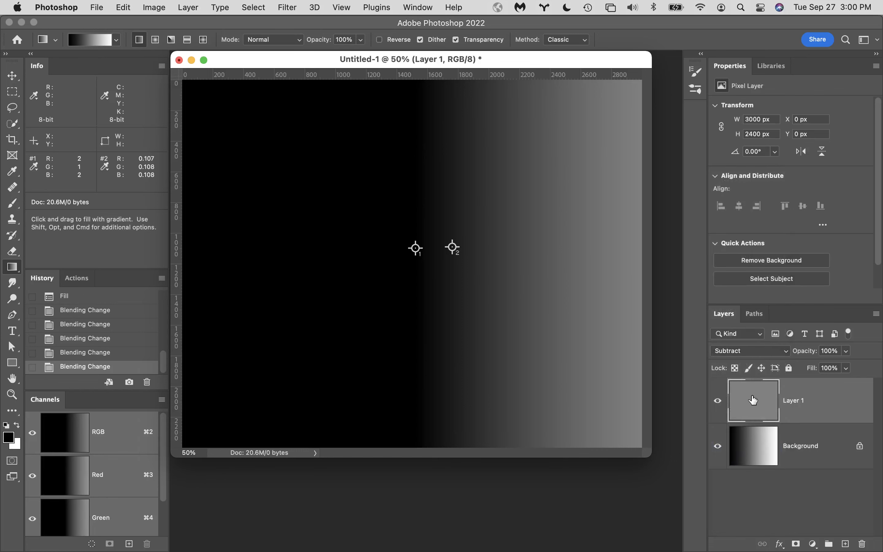
{"action": "left_click", "coordinate": [755, 352]}
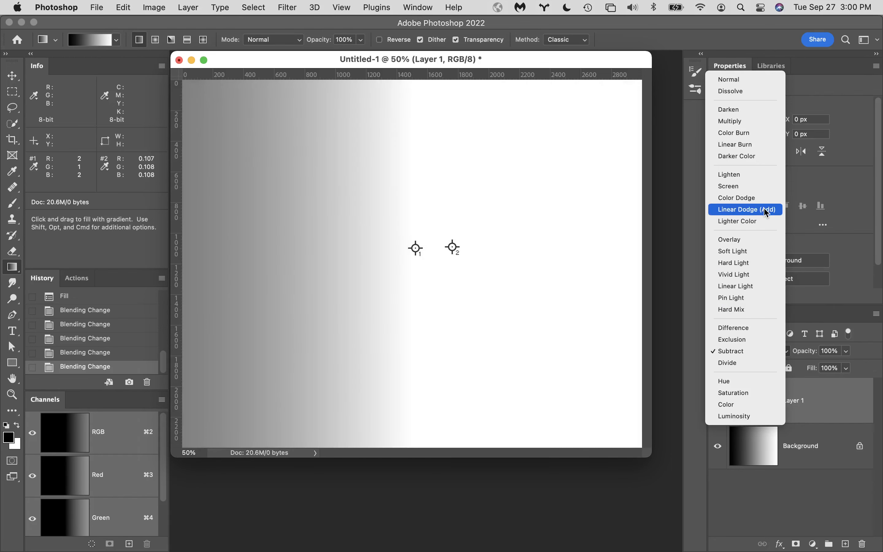
{"action": "left_click", "coordinate": [765, 209]}
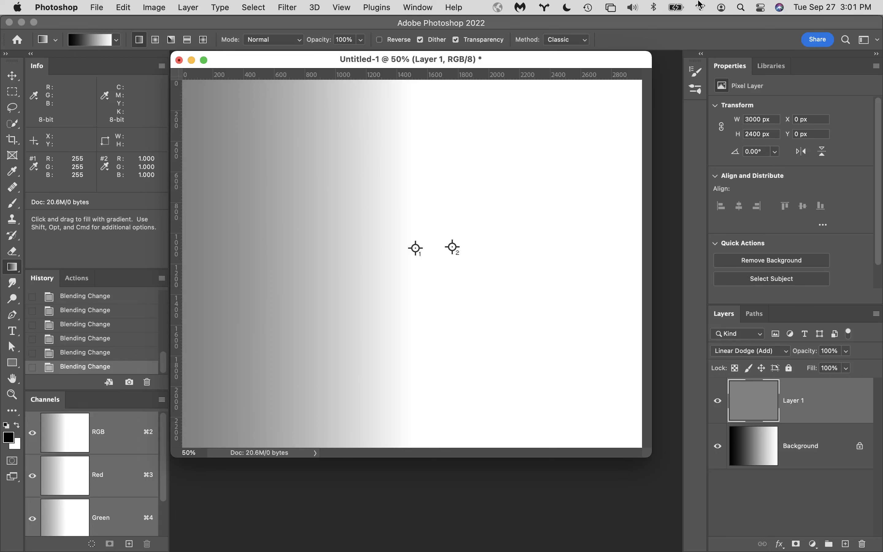
Close the Untitled-1 document without saving its changes.
{"action": "left_click", "coordinate": [179, 60]}
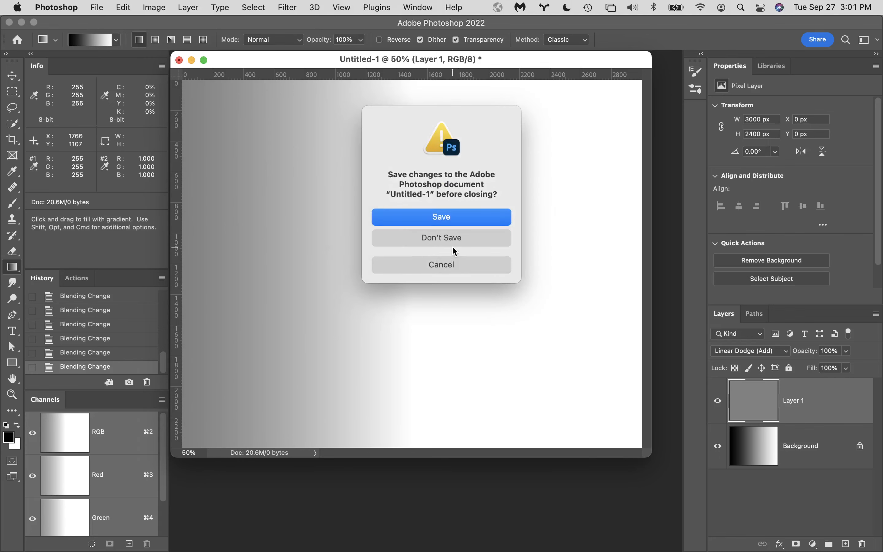
{"action": "left_click", "coordinate": [452, 237]}
Switch to Finder and browse Columbia College to the Teacher Folder inside Class 4 Files of the 3 Retouching and Compositing Class folder.
{"action": "mouse_move", "coordinate": [598, 550]}
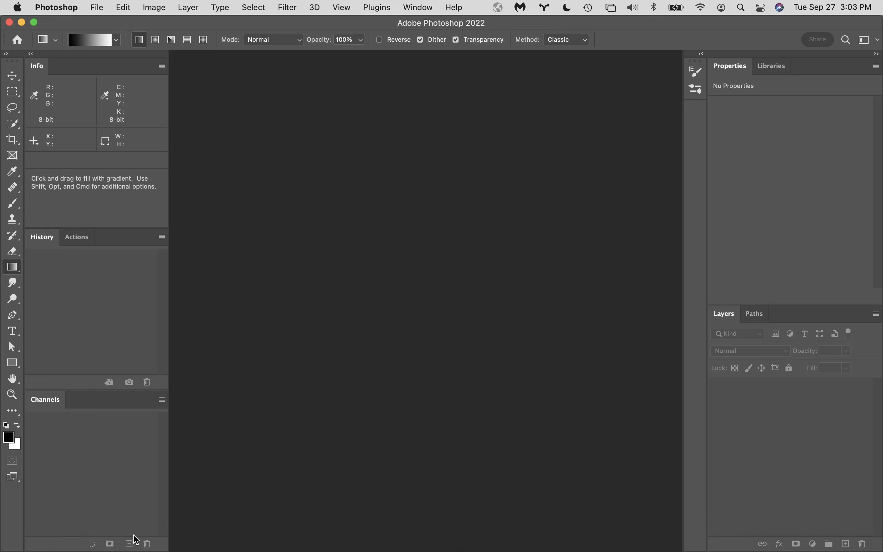
{"action": "left_click", "coordinate": [20, 539]}
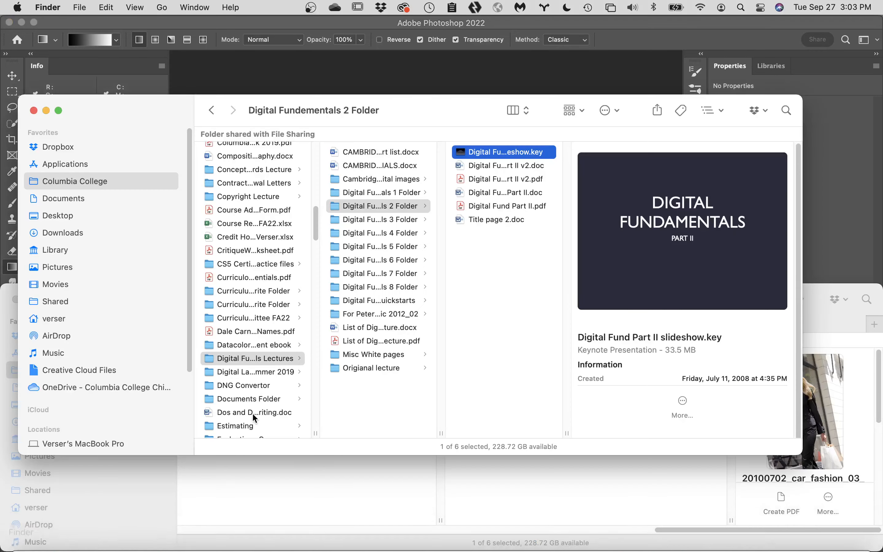
{"action": "left_click", "coordinate": [100, 179]}
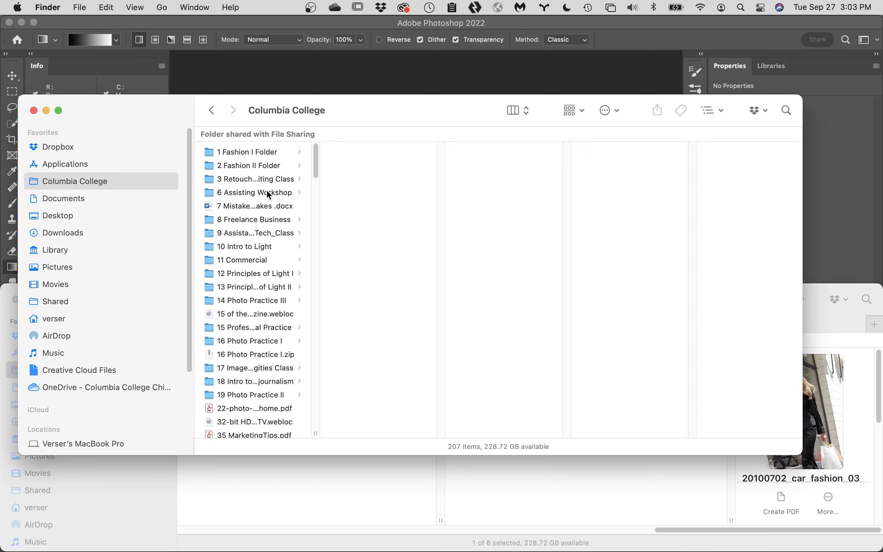
{"action": "left_click", "coordinate": [276, 180]}
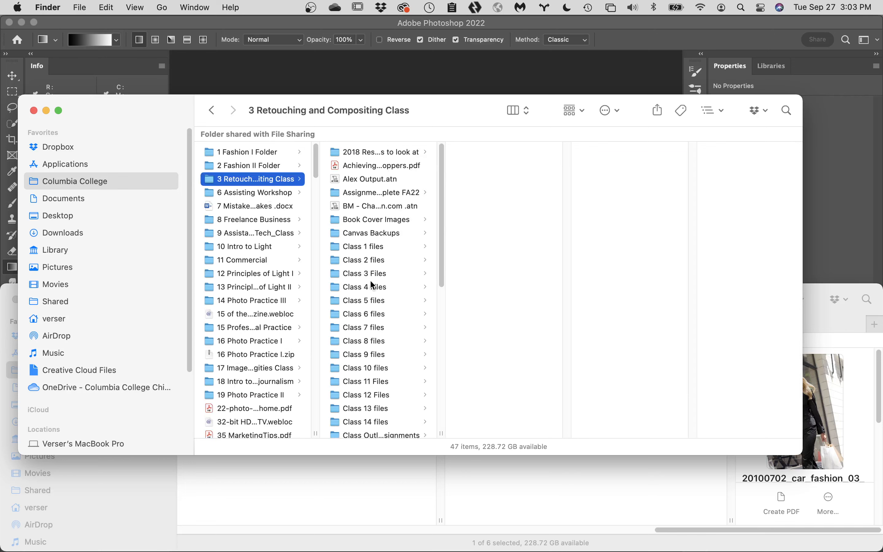
{"action": "left_click", "coordinate": [375, 287]}
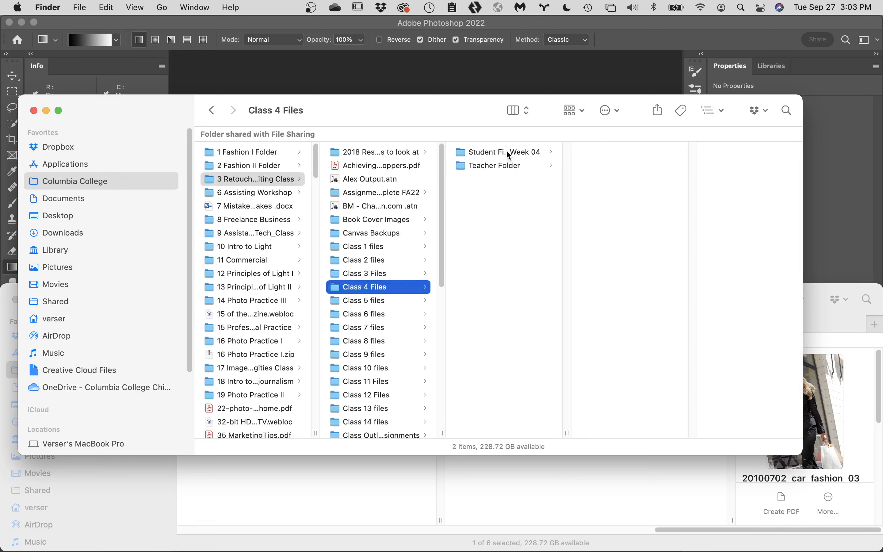
{"action": "left_click", "coordinate": [509, 167]}
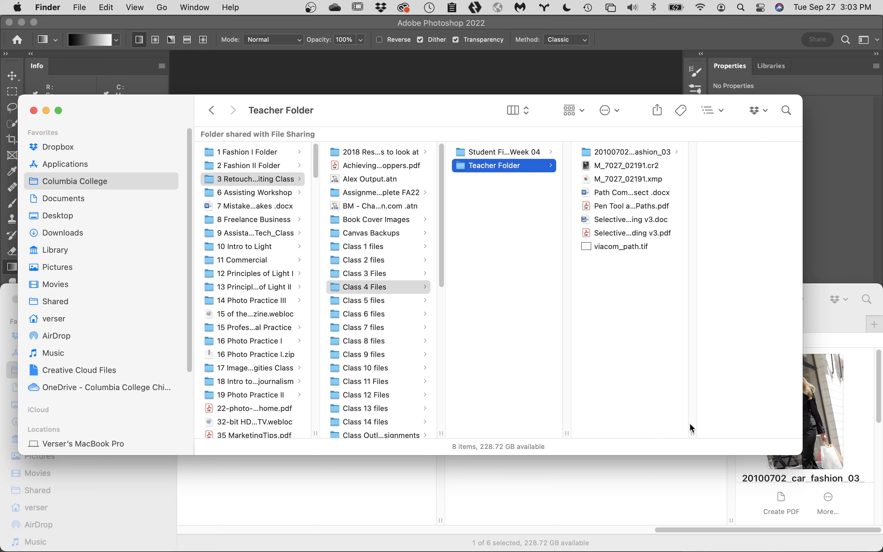
Widen the file name column and open viacom_path.tif in Photoshop, leaving its missing profile as is without color management.
{"action": "left_click_drag", "start_coordinate": [690, 430], "coordinate": [732, 422]}
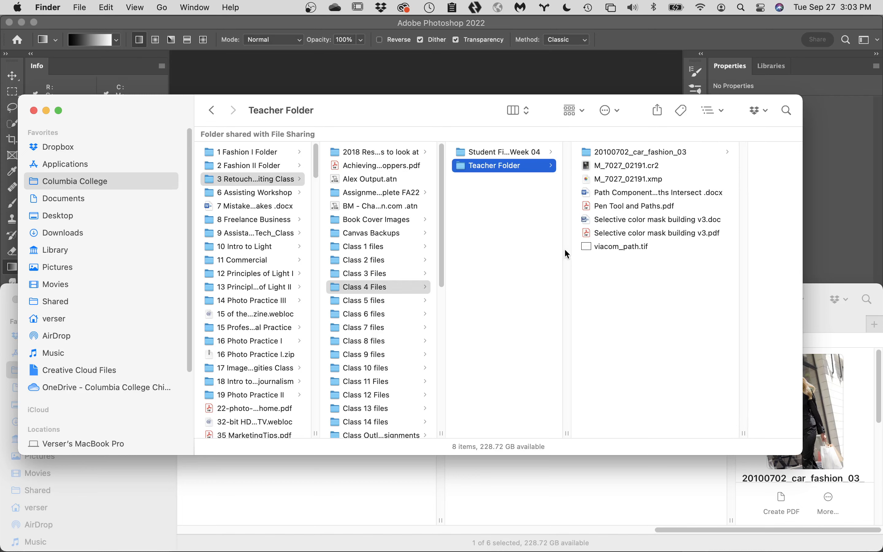
{"action": "double_click", "coordinate": [586, 247]}
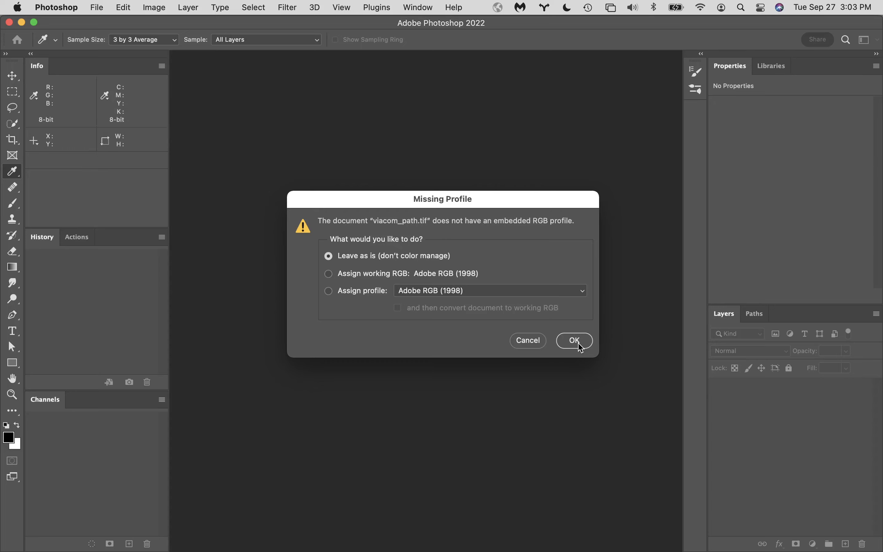
{"action": "left_click", "coordinate": [575, 340]}
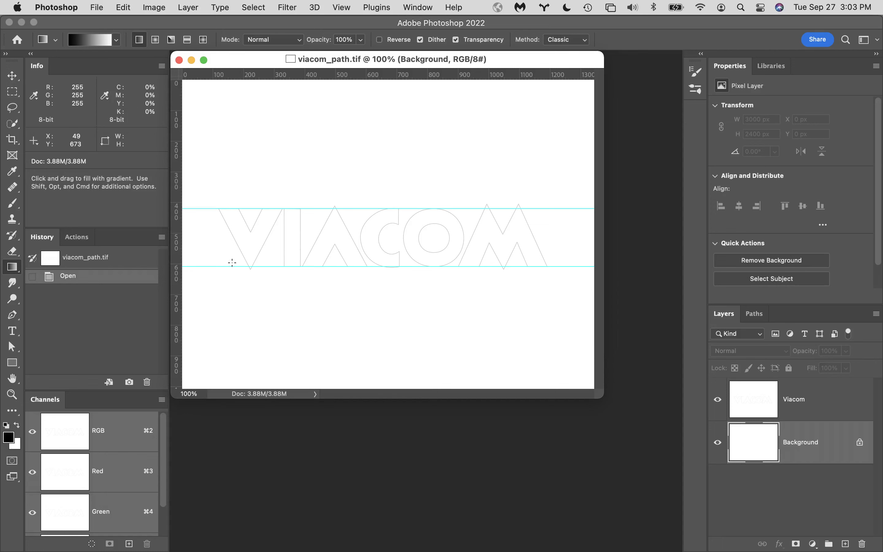
Toggle the guides off and on across the VIACOM outline, and clear all guides from the document.
{"action": "double_click", "coordinate": [13, 380]}
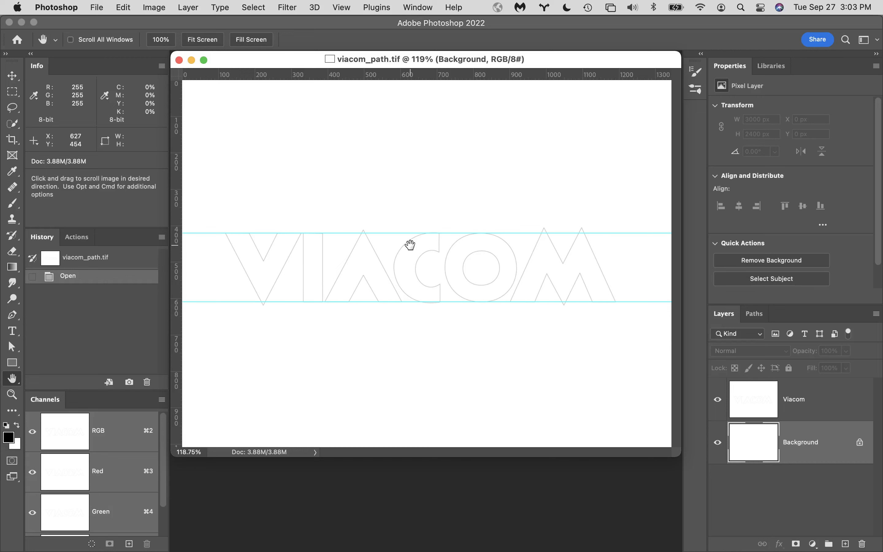
{"action": "key", "text": "super+semicolon"}
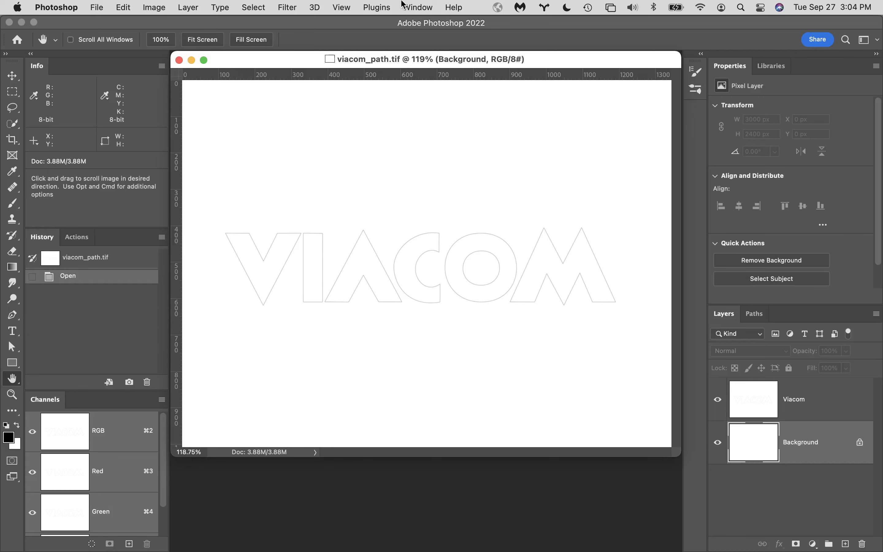
{"action": "key", "text": "super+semicolon"}
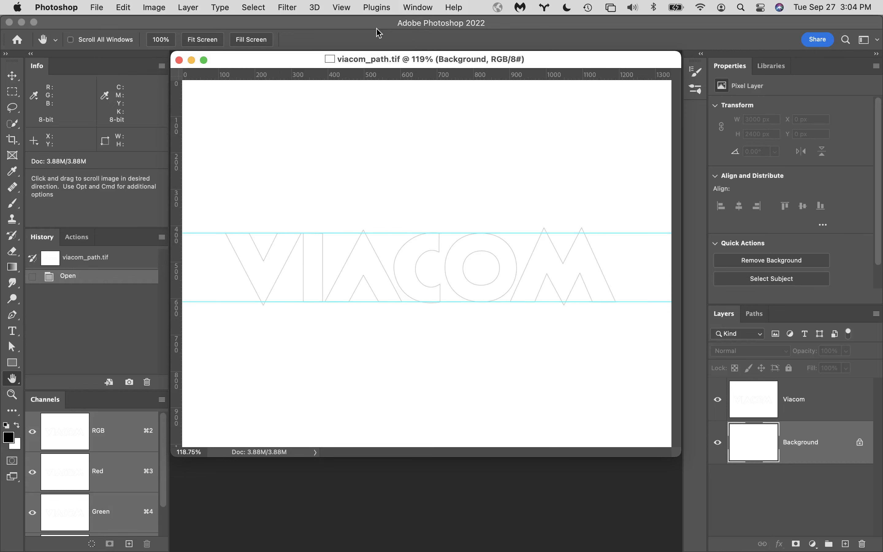
{"action": "left_click", "coordinate": [339, 6]}
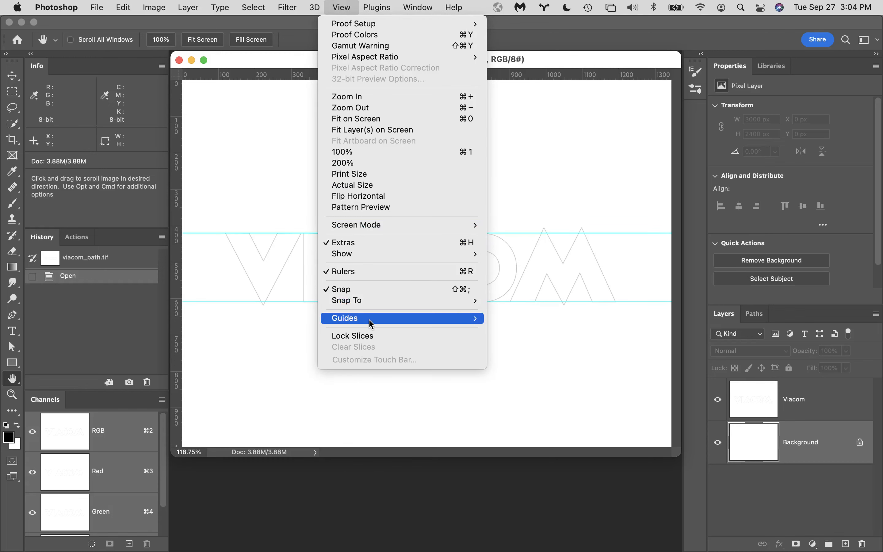
{"action": "mouse_move", "coordinate": [476, 318]}
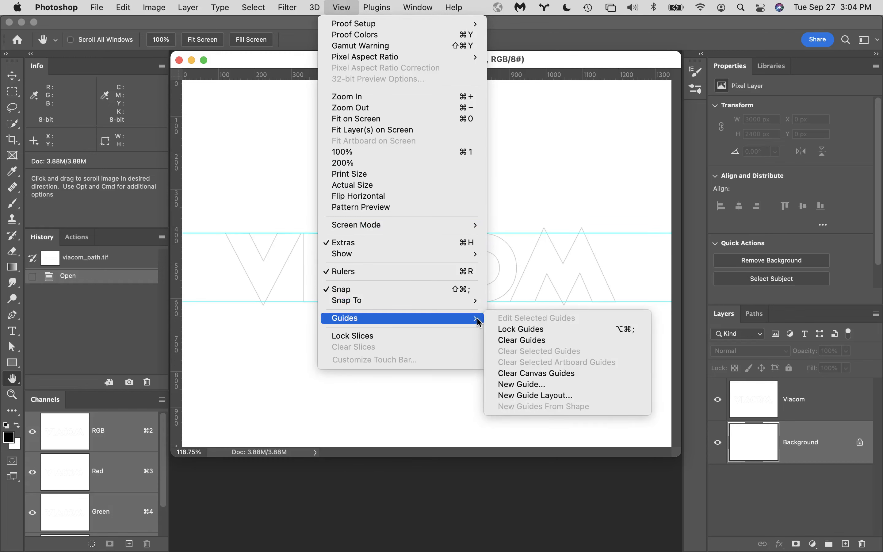
{"action": "left_click", "coordinate": [519, 339]}
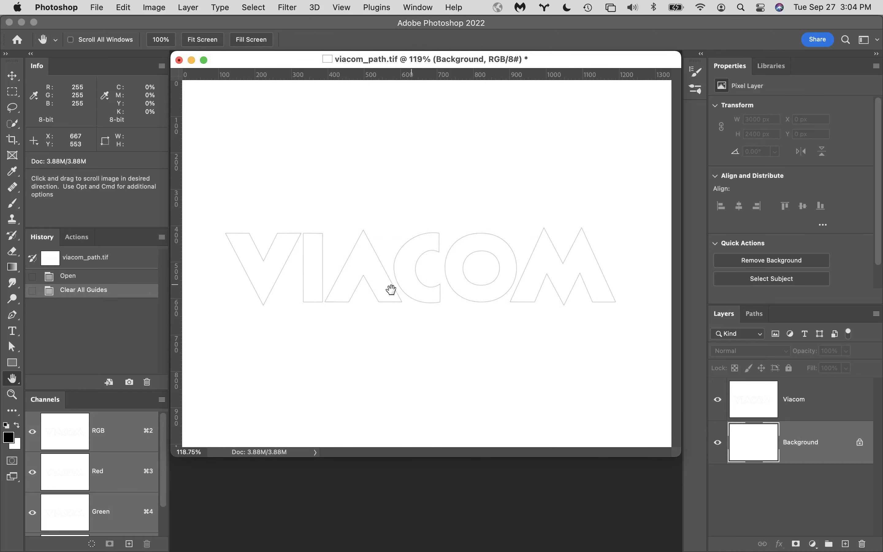
Activate the Pen tool in Path mode, ready to trace the letter V at 500% magnification.
{"action": "key", "text": "super+space"}
{"action": "left_click", "coordinate": [265, 287]}
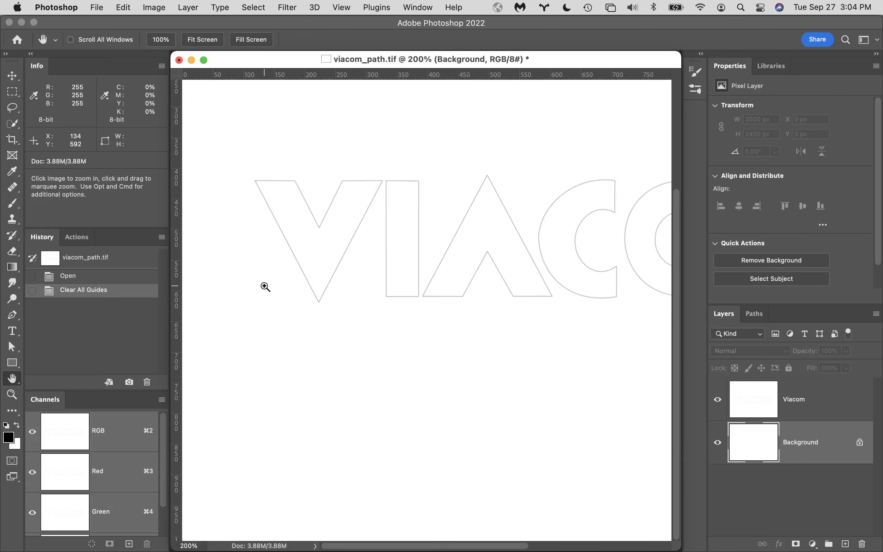
{"action": "left_click", "coordinate": [306, 258]}
{"action": "left_click", "coordinate": [381, 310]}
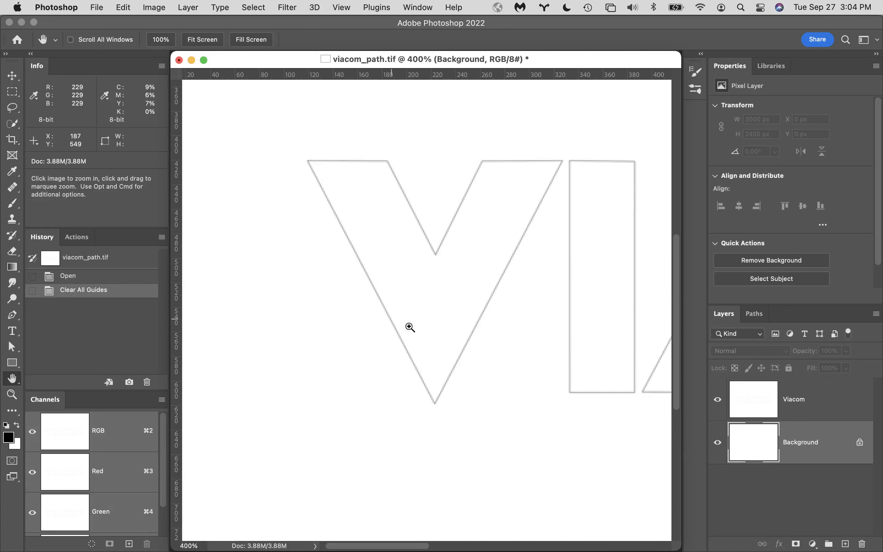
{"action": "left_click", "coordinate": [429, 319]}
{"action": "left_click_drag", "start_coordinate": [479, 380], "coordinate": [459, 438]}
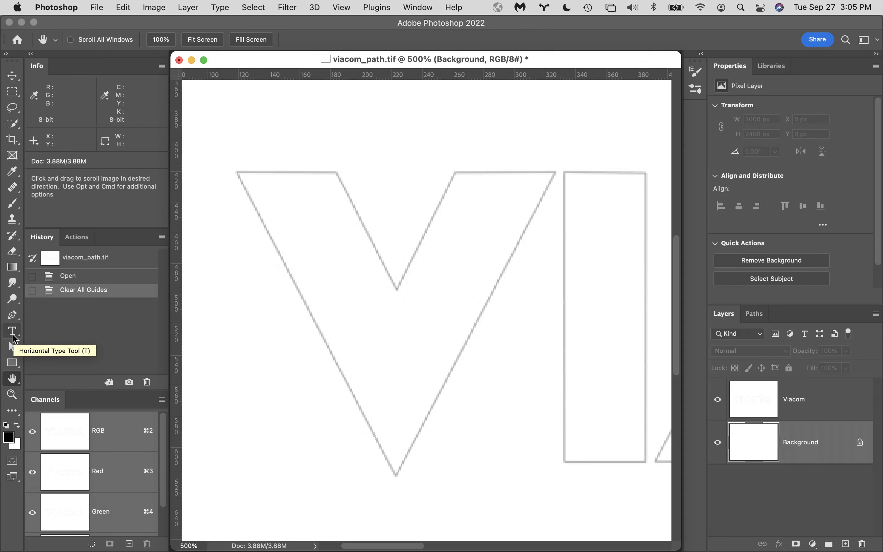
{"action": "key", "text": "p"}
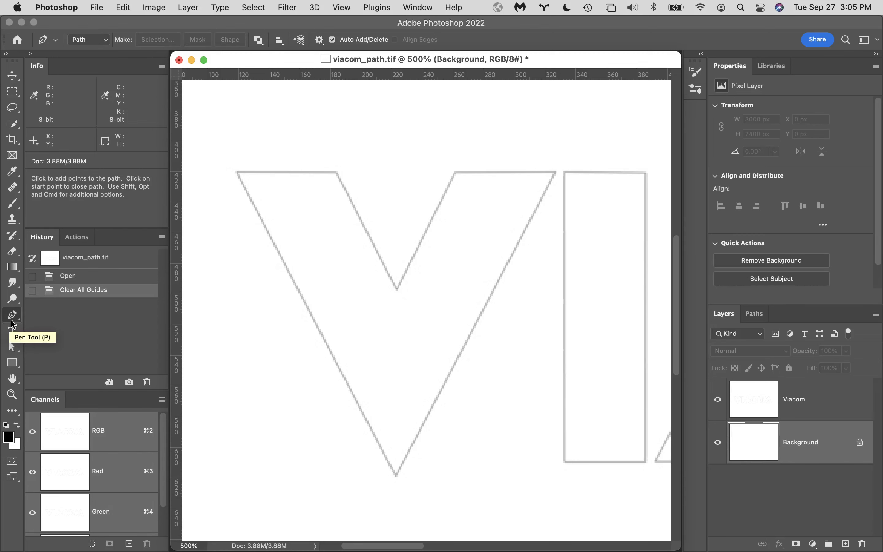
{"action": "left_click_drag", "start_coordinate": [261, 61], "coordinate": [263, 64]}
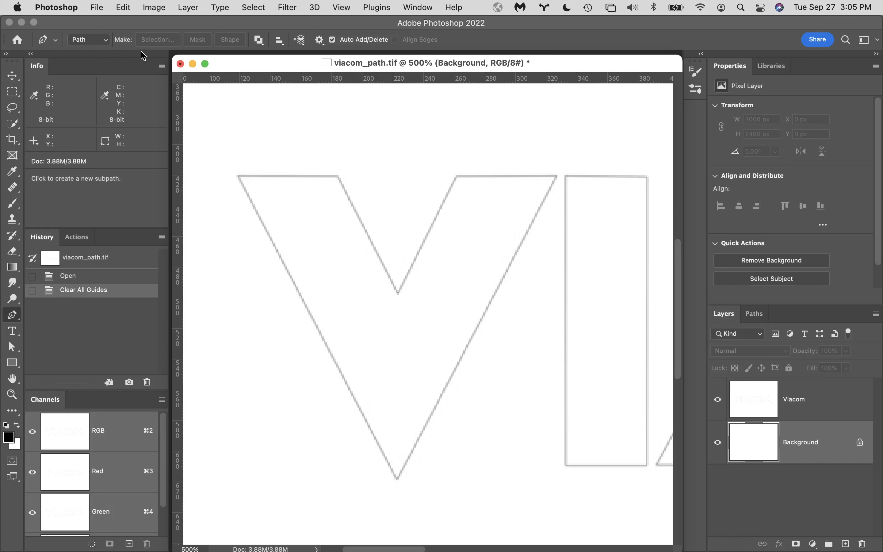
{"action": "left_click", "coordinate": [105, 43]}
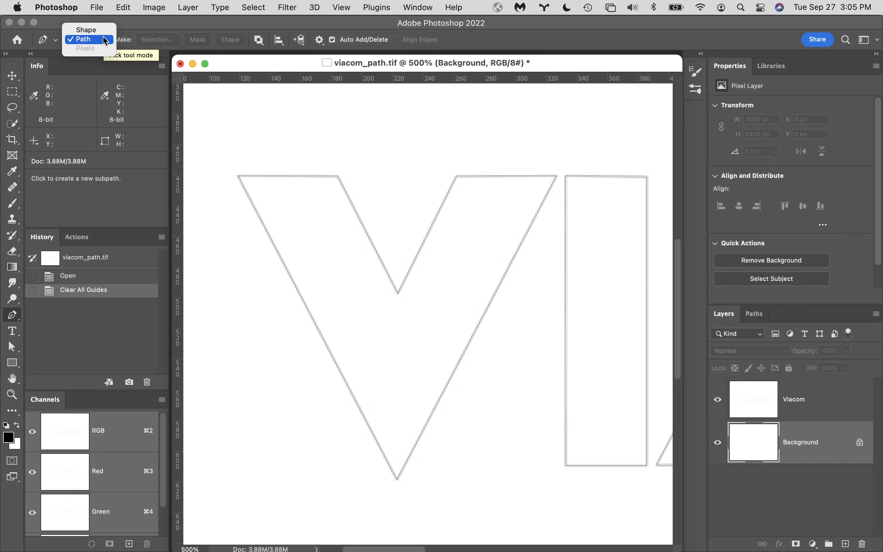
{"action": "left_click", "coordinate": [105, 40]}
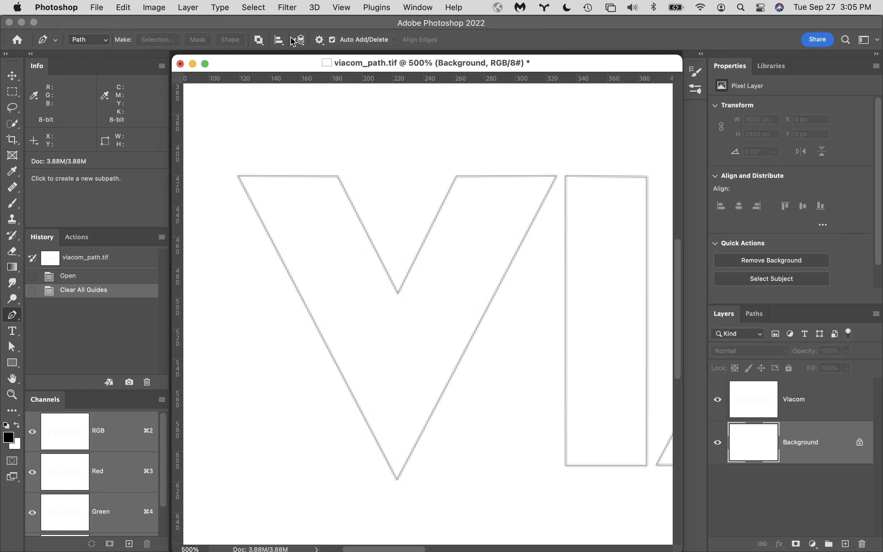
Review the Pen tool's path options, including thickness, the available path colors and Rubber Band.
{"action": "left_click", "coordinate": [320, 40]}
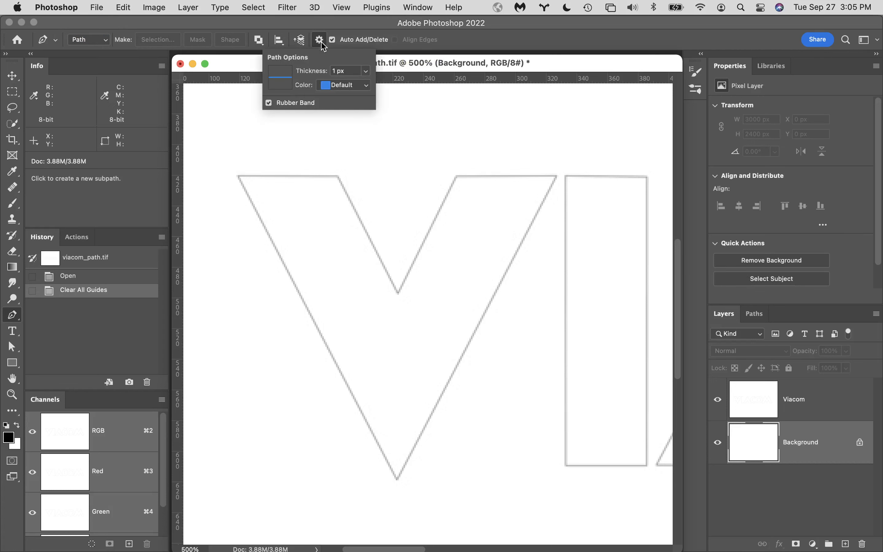
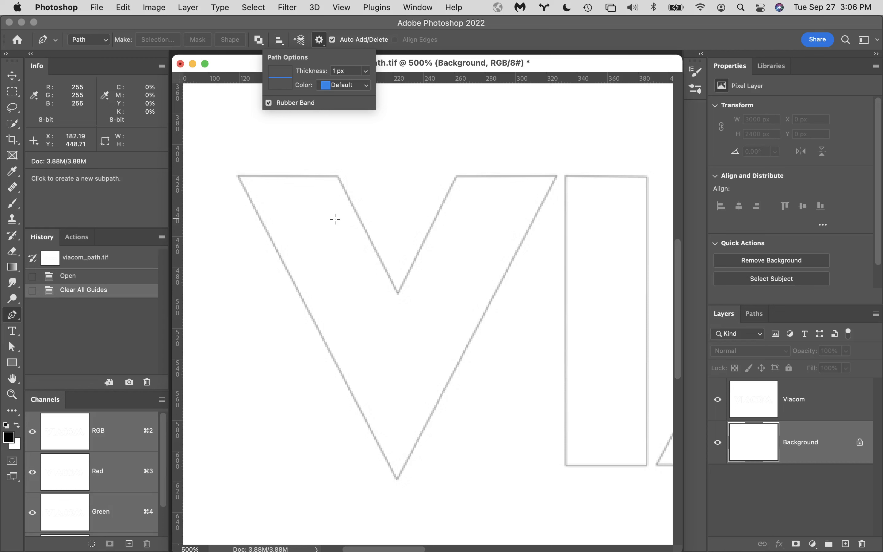
{"action": "left_click", "coordinate": [360, 86]}
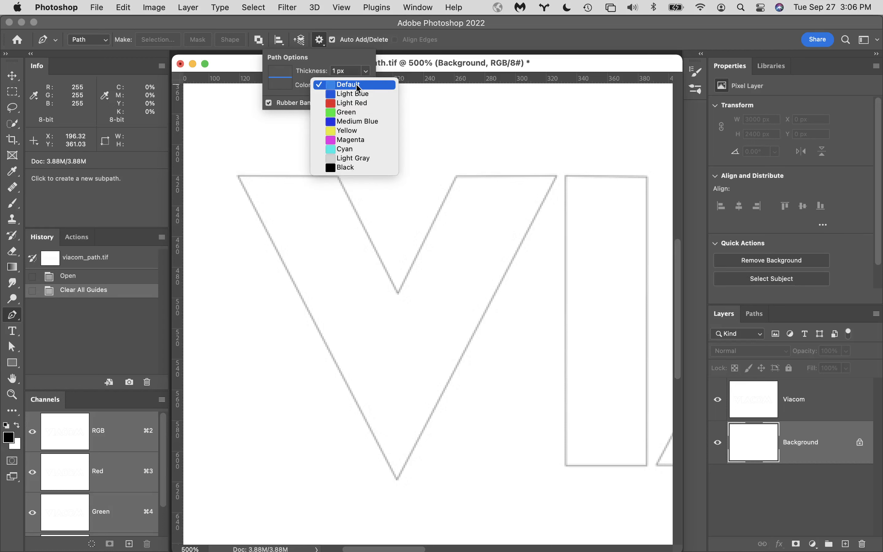
{"action": "left_click", "coordinate": [354, 60]}
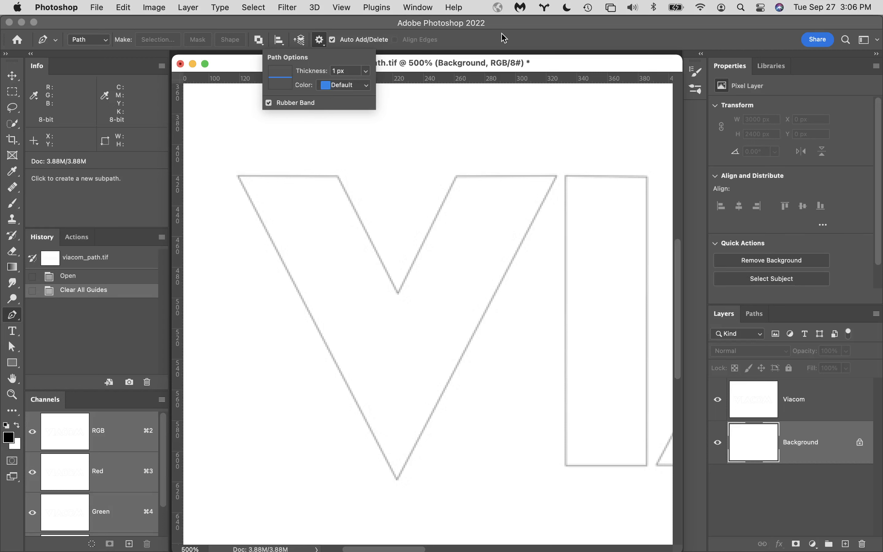
{"action": "left_click", "coordinate": [416, 25]}
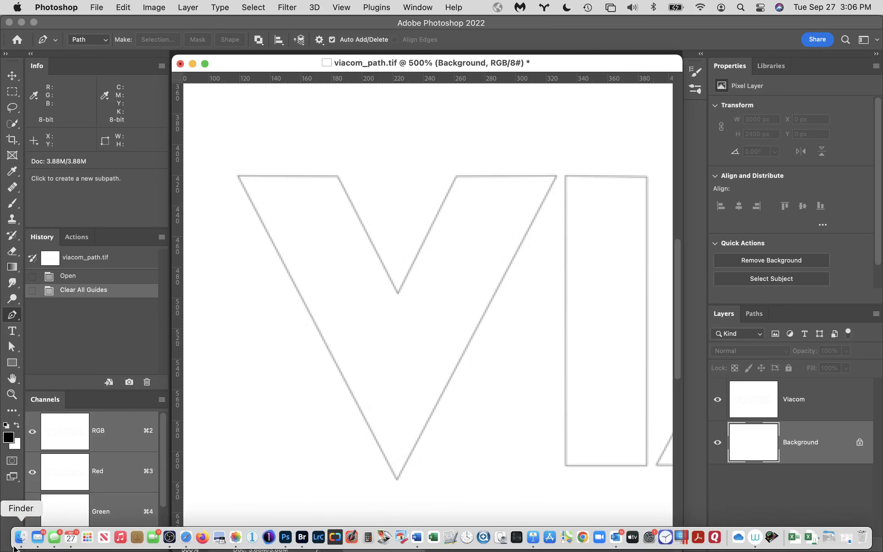
Switch to Finder, preview Pen Tool and Paths.pdf in the Teacher Folder, and return to the viacom_path.tif document in Photoshop.
{"action": "left_click", "coordinate": [21, 542]}
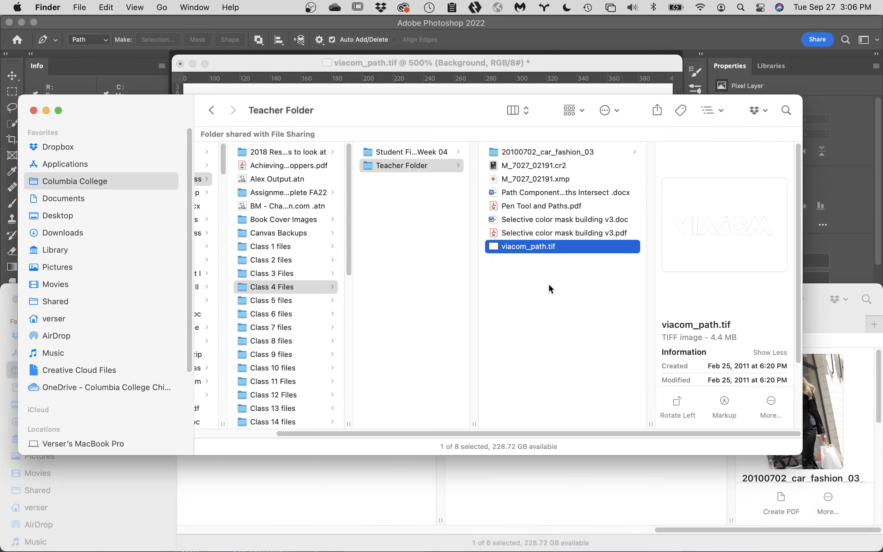
{"action": "left_click", "coordinate": [535, 207]}
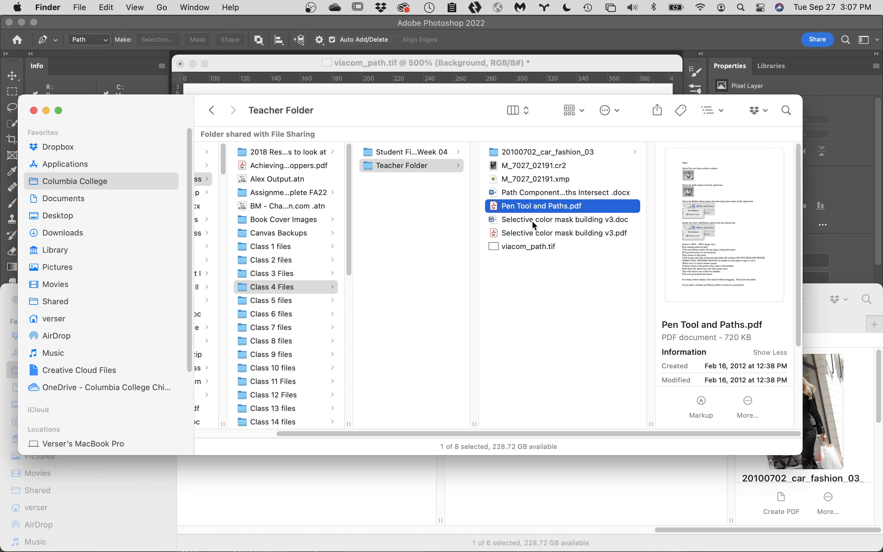
{"action": "key", "text": "space"}
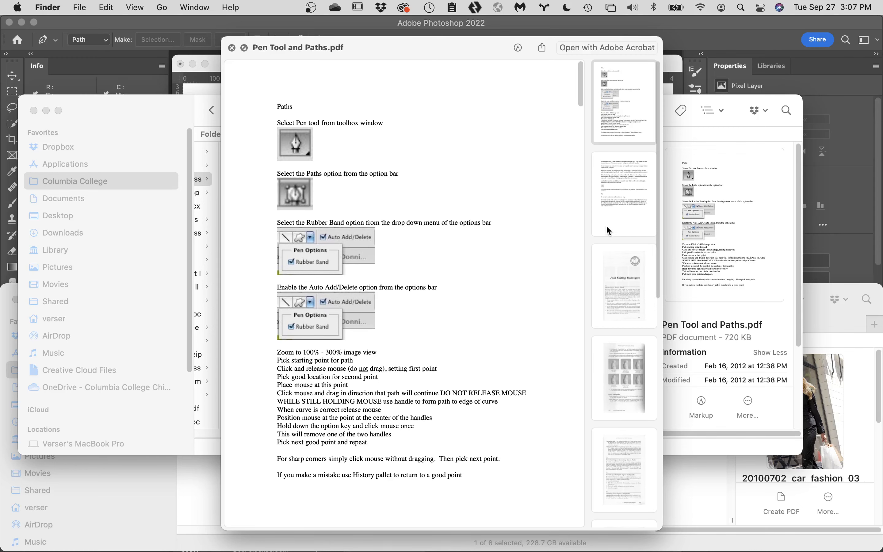
{"action": "mouse_move", "coordinate": [726, 205]}
{"action": "key", "text": "space"}
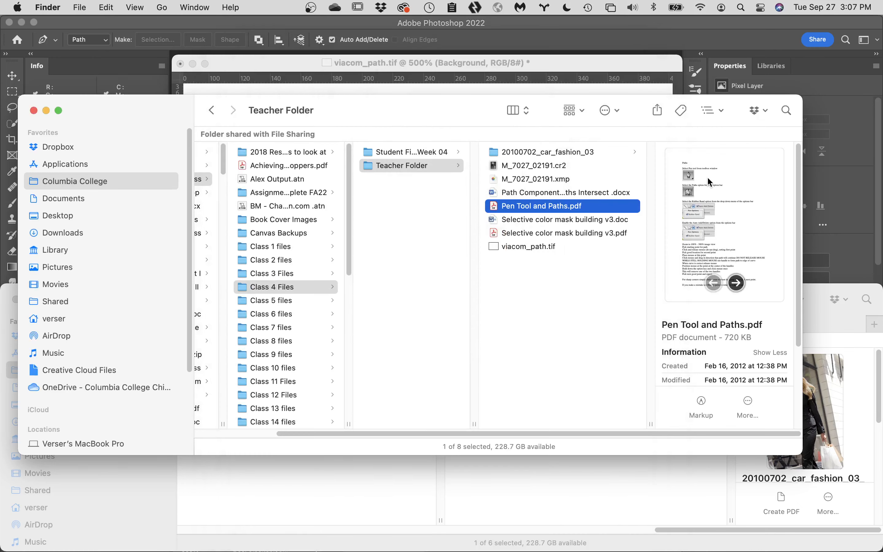
{"action": "left_click", "coordinate": [578, 65]}
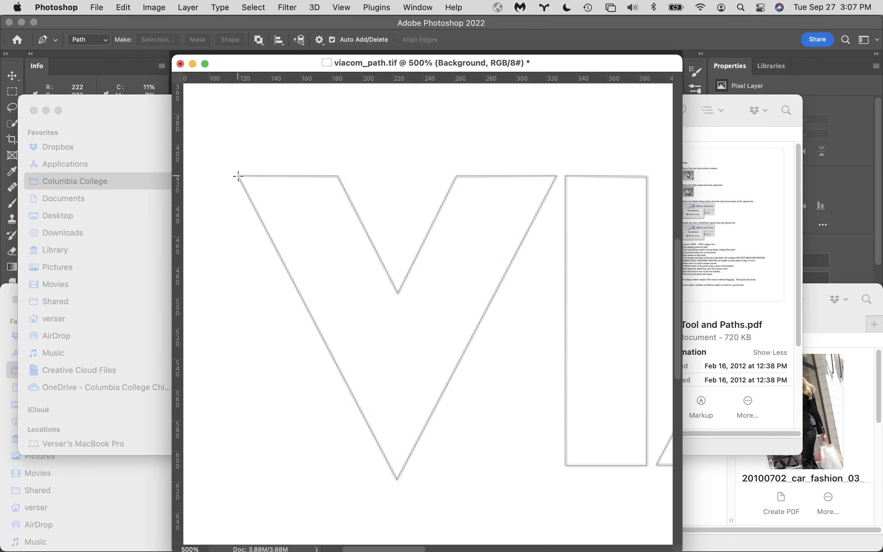
Review the Cursors preferences for painting and other cursors, keeping Other Cursors set to Precise.
{"action": "left_click", "coordinate": [44, 5]}
{"action": "mouse_move", "coordinate": [56, 56]}
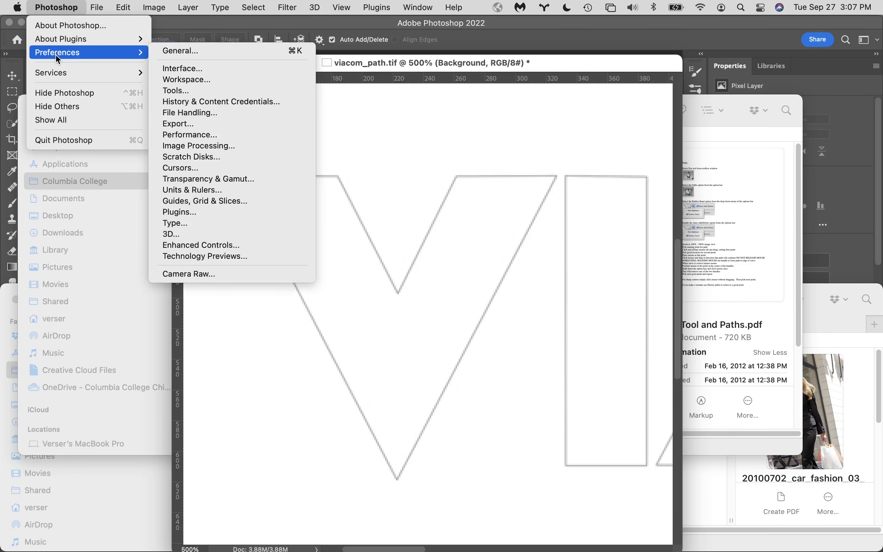
{"action": "left_click", "coordinate": [225, 170]}
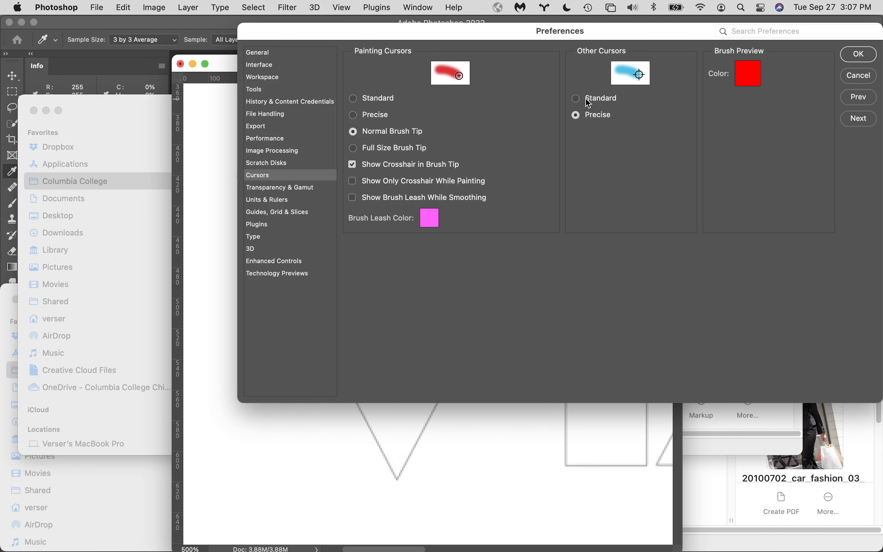
{"action": "left_click", "coordinate": [859, 54]}
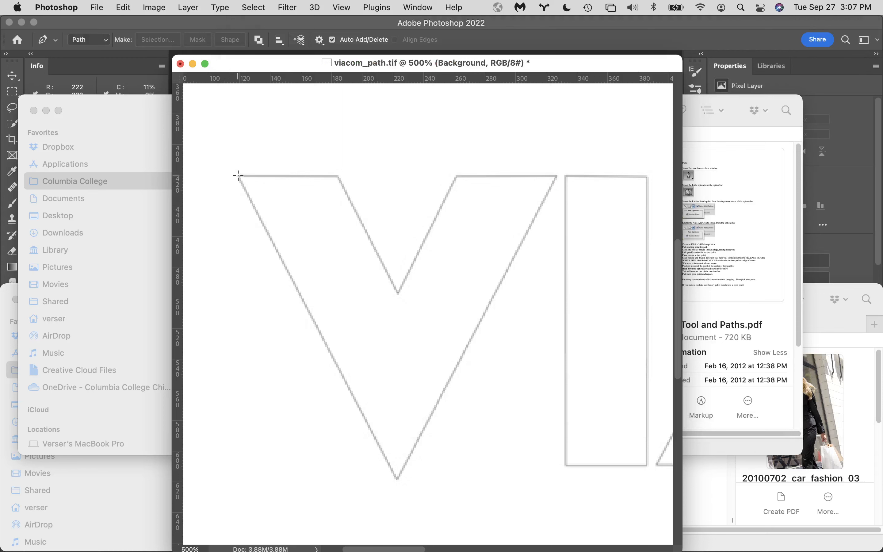
Hide all other applications, then choose the standard Pen Tool from the group of pen tools.
{"action": "left_click", "coordinate": [55, 7]}
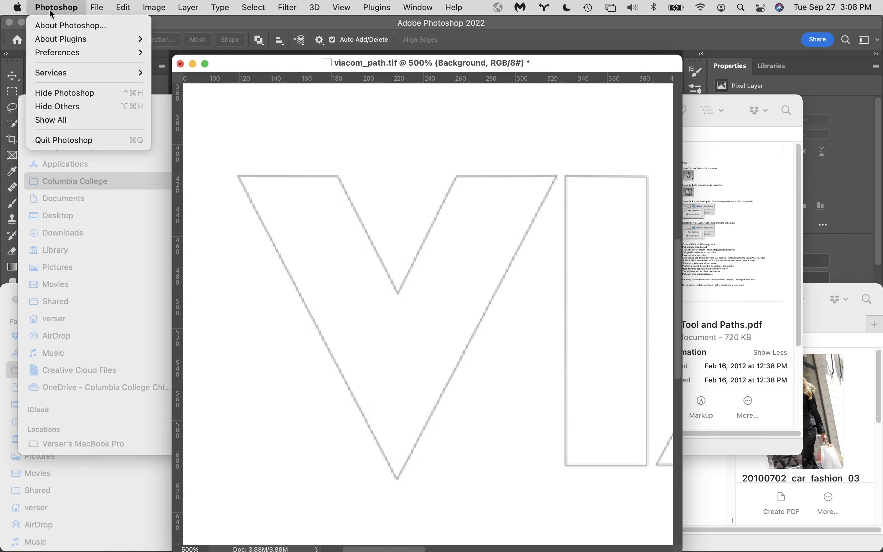
{"action": "left_click", "coordinate": [55, 106]}
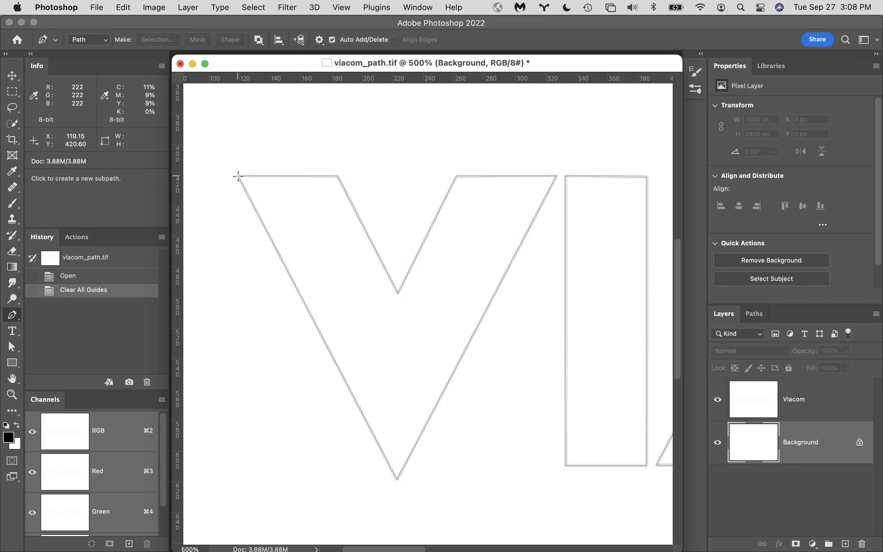
{"action": "left_click", "coordinate": [19, 322]}
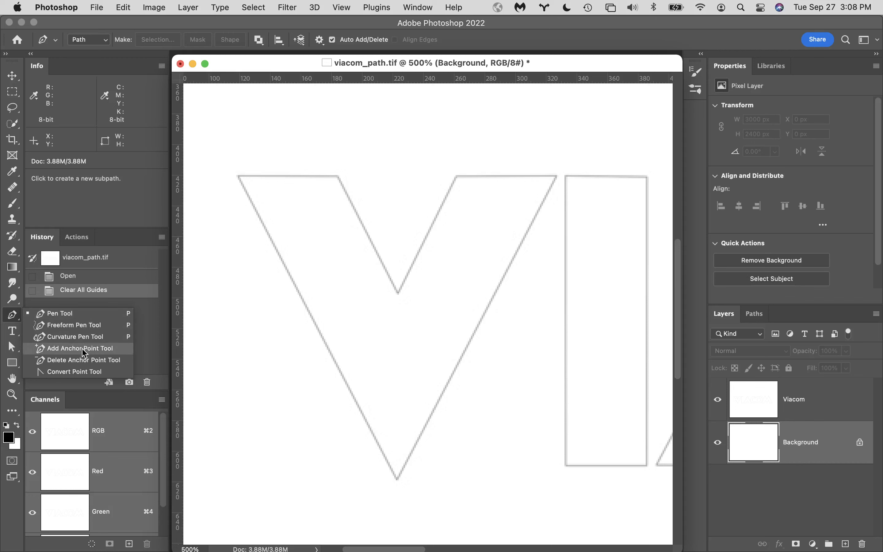
{"action": "left_click", "coordinate": [90, 314]}
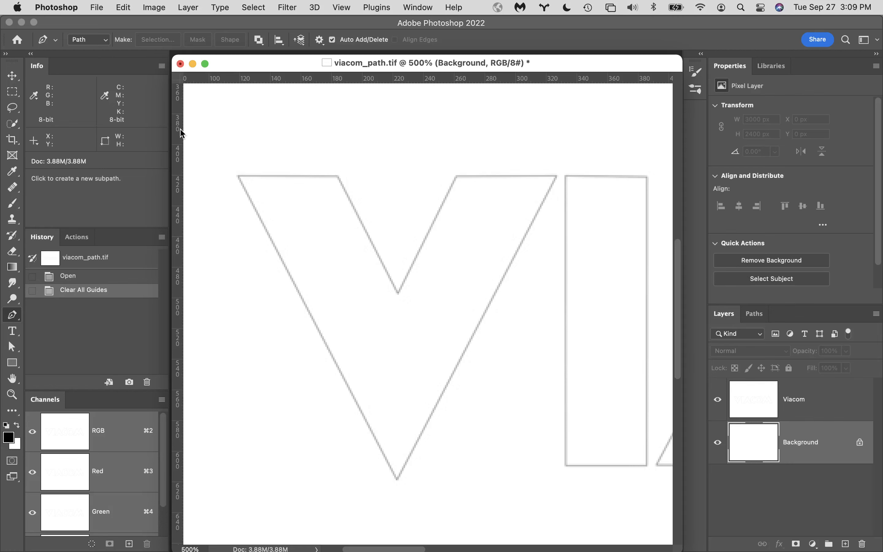
Cycle through the full-screen modes and back to the standard window, moving the canvas past its edge in full screen.
{"action": "key", "text": "f"}
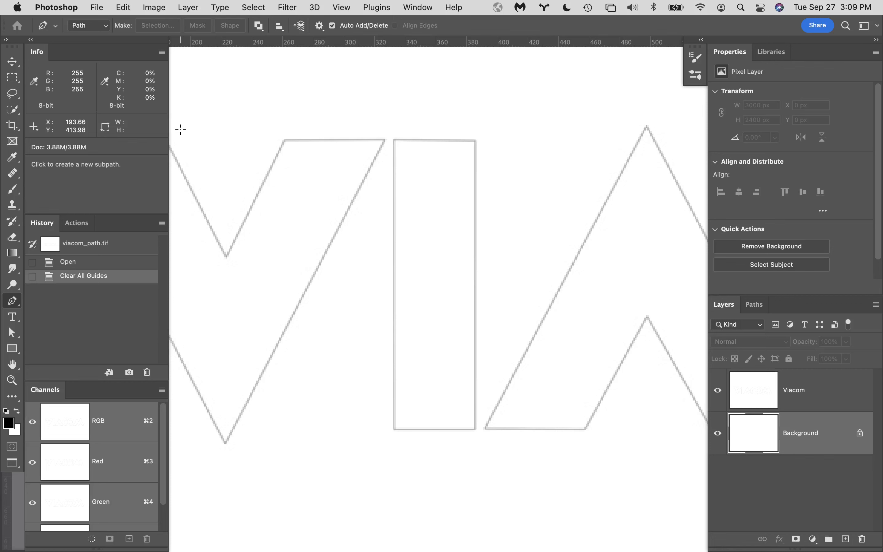
{"action": "key", "text": "space"}
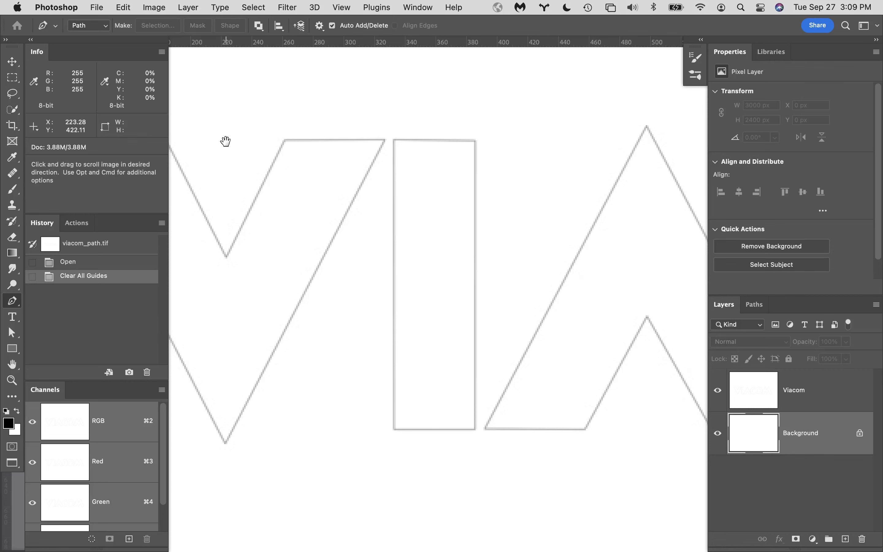
{"action": "left_click_drag", "start_coordinate": [226, 141], "coordinate": [520, 201]}
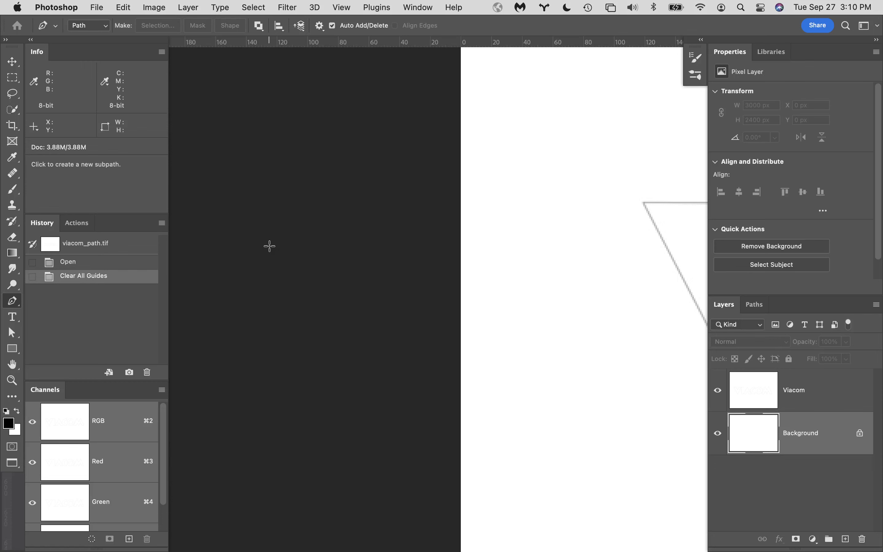
{"action": "key", "text": "f"}
{"action": "key", "text": "f"}
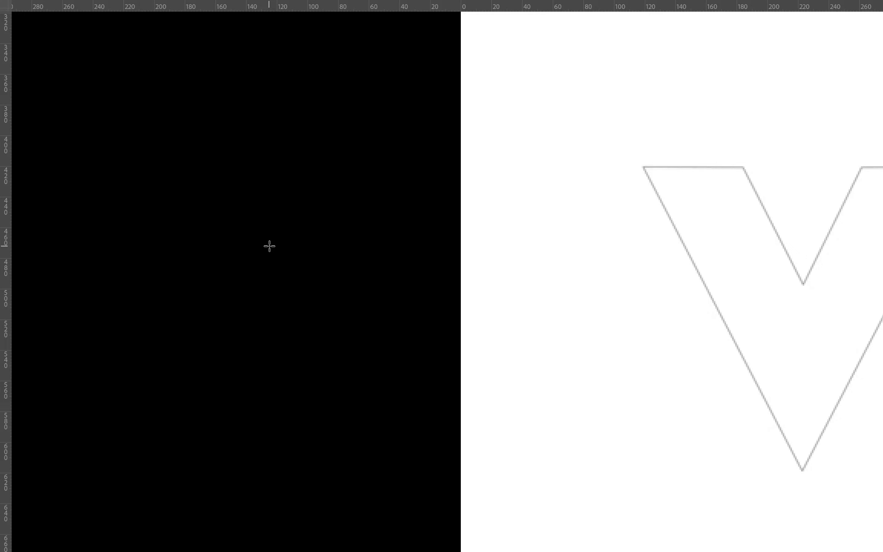
{"action": "key", "text": "f"}
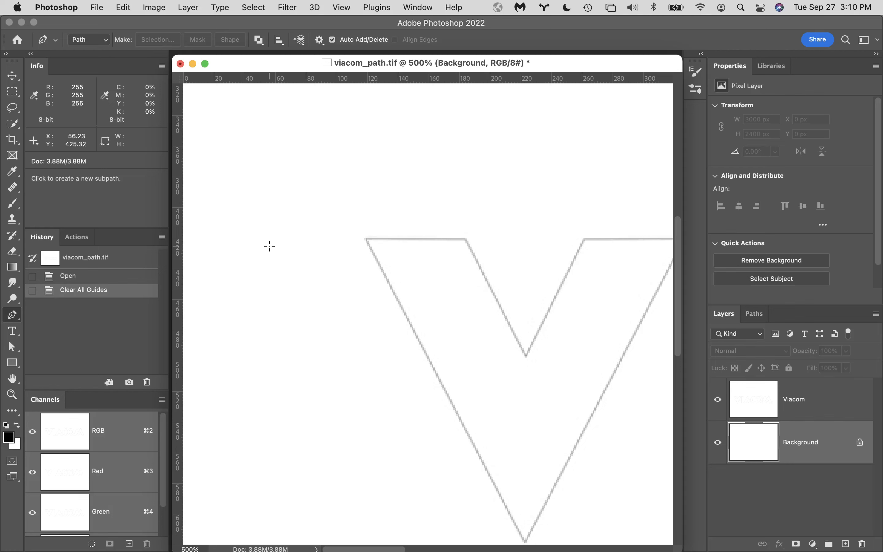
Switch the document to full screen mode with menu bar and position the whole letter V in view.
{"action": "key", "text": "f"}
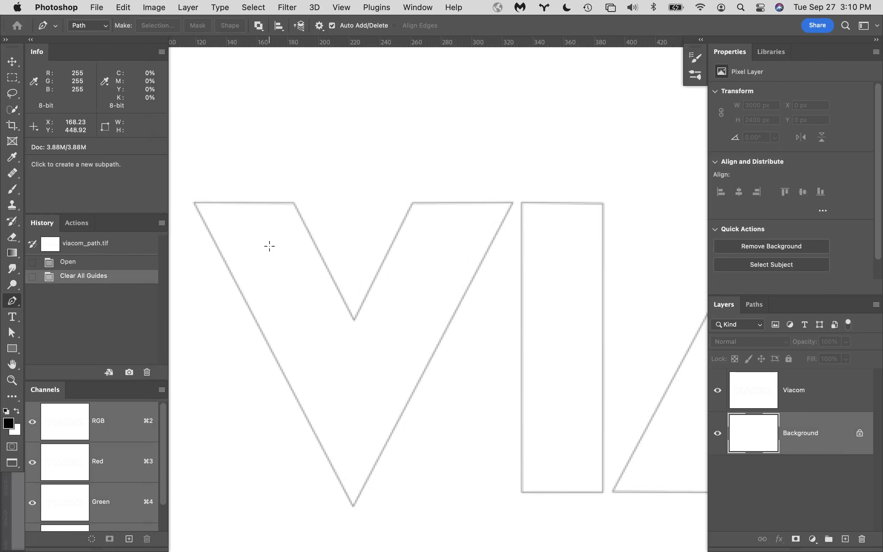
{"action": "key", "text": "space"}
{"action": "left_click_drag", "start_coordinate": [230, 213], "coordinate": [321, 199]}
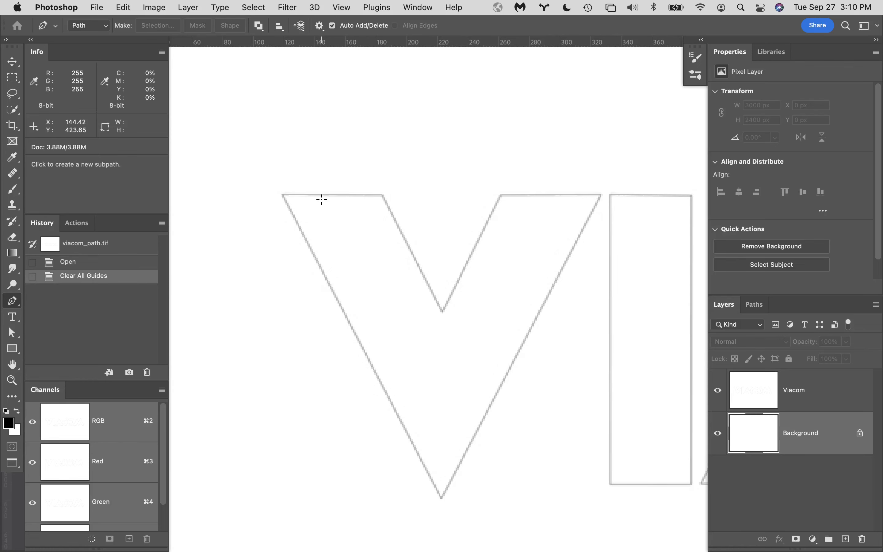
{"action": "key", "text": "space"}
{"action": "left_click_drag", "start_coordinate": [321, 199], "coordinate": [299, 168]}
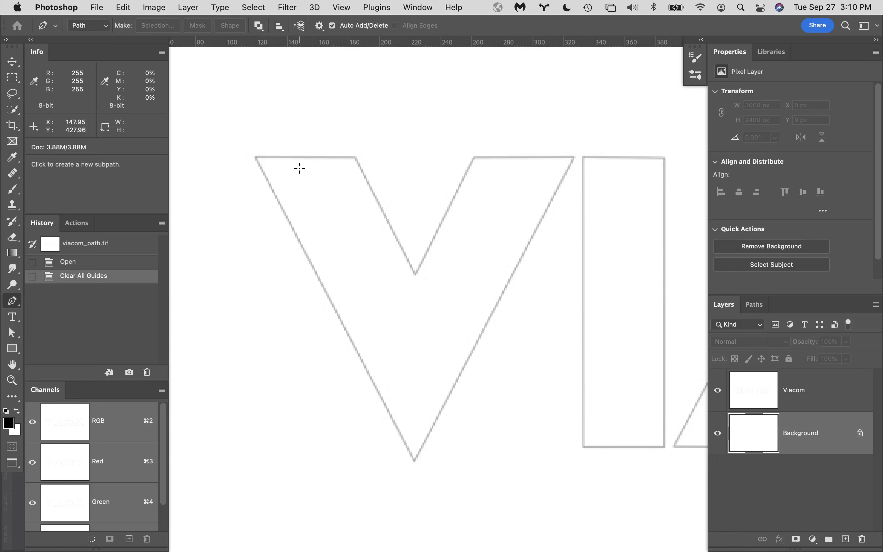
{"action": "key", "text": "space"}
Start a work path at the V's upper-left corner, and switch the path option Rubber Band off and back on.
{"action": "left_click", "coordinate": [255, 157]}
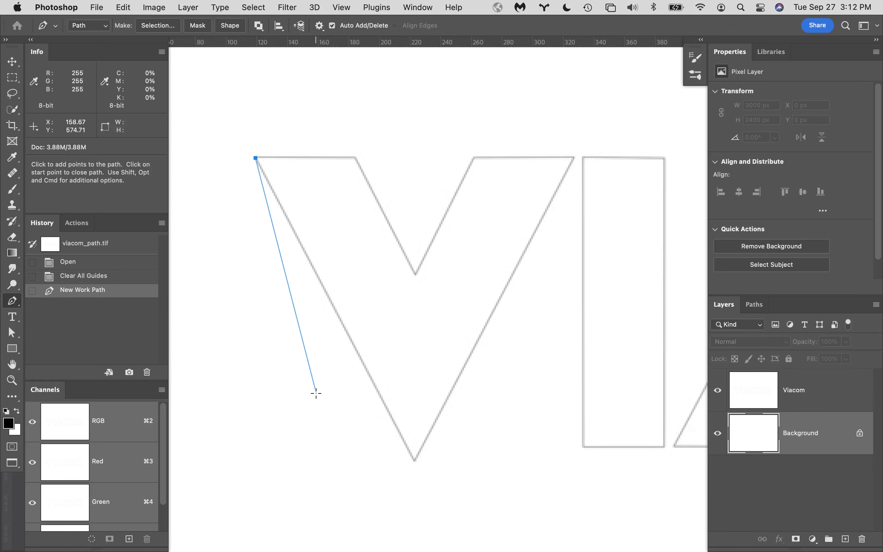
{"action": "left_click", "coordinate": [323, 27]}
{"action": "left_click", "coordinate": [269, 89]}
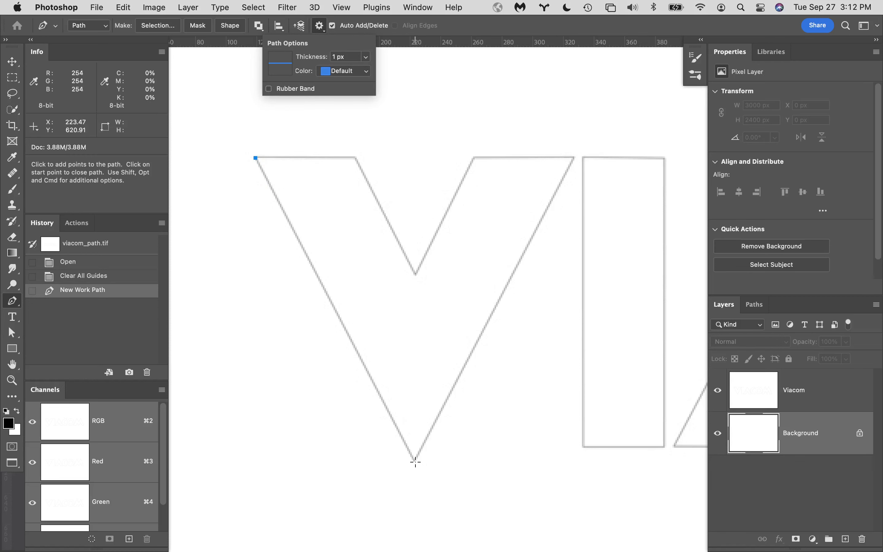
{"action": "left_click", "coordinate": [269, 89]}
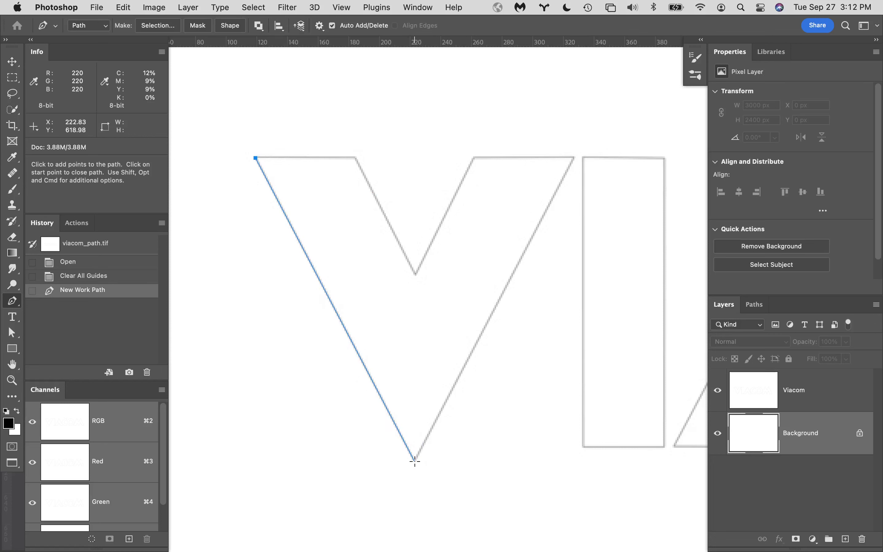
Trace the remaining corners of the letter V with straight segments and close the path at its starting anchor point.
{"action": "left_click", "coordinate": [415, 461]}
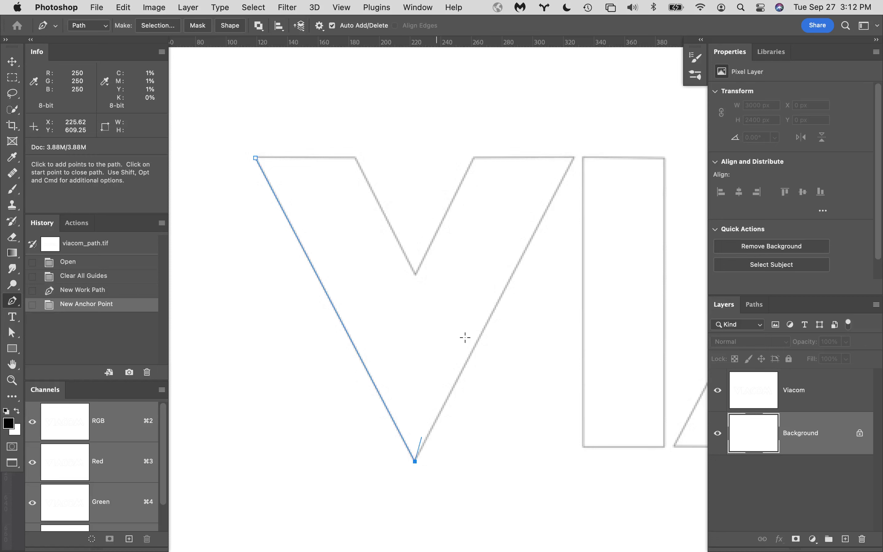
{"action": "left_click", "coordinate": [572, 157]}
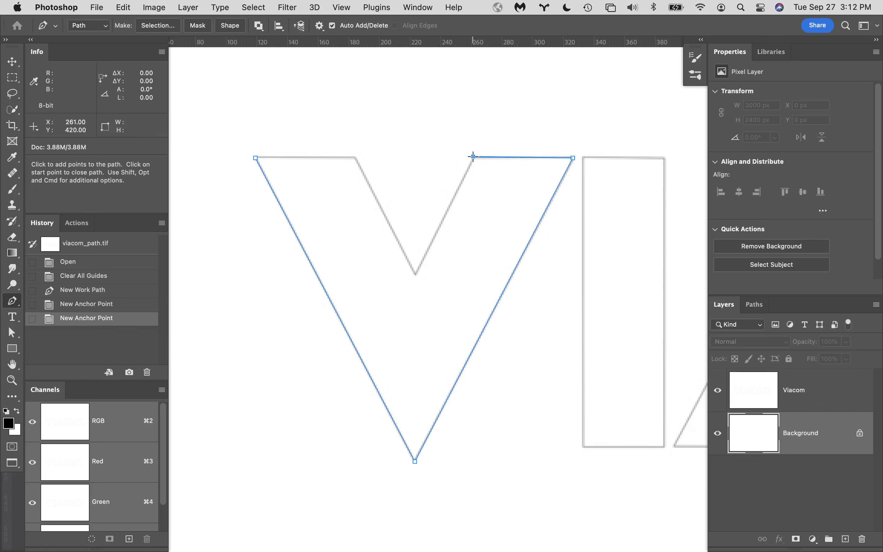
{"action": "left_click", "coordinate": [472, 157]}
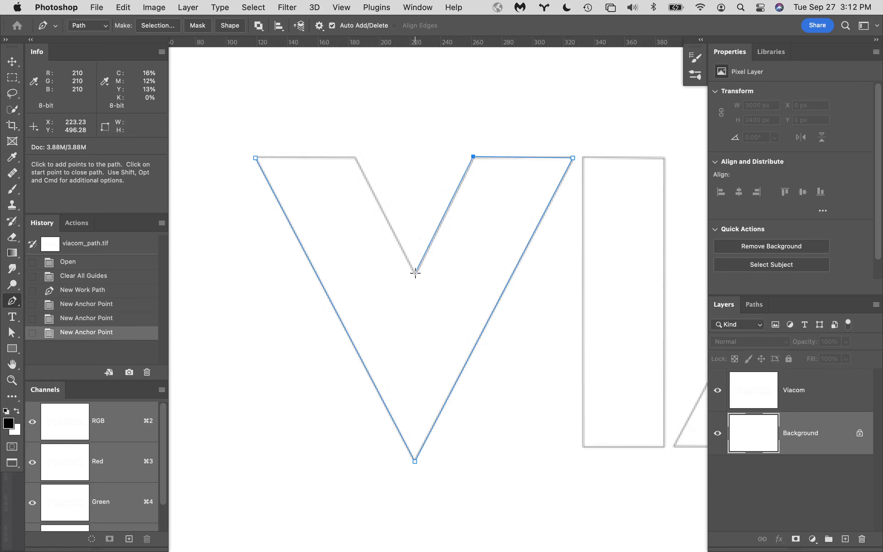
{"action": "left_click", "coordinate": [415, 272]}
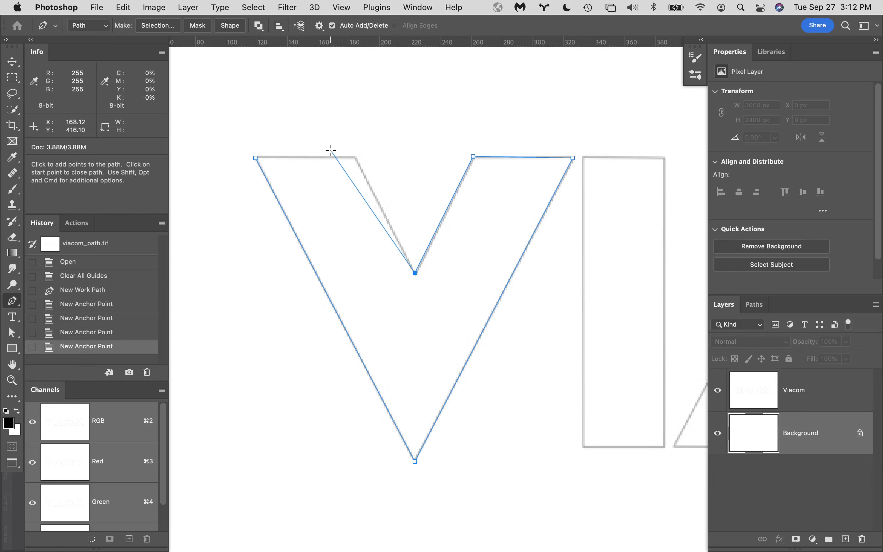
{"action": "left_click", "coordinate": [355, 158]}
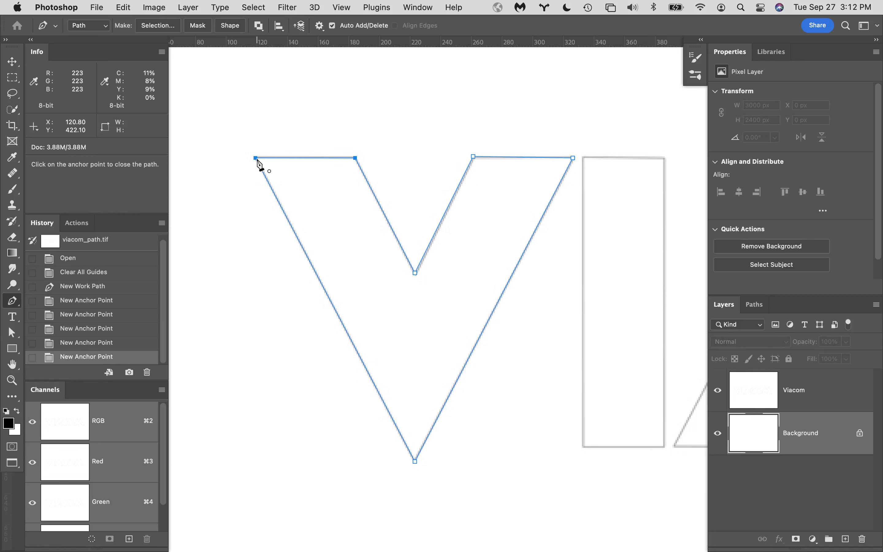
{"action": "left_click", "coordinate": [256, 158]}
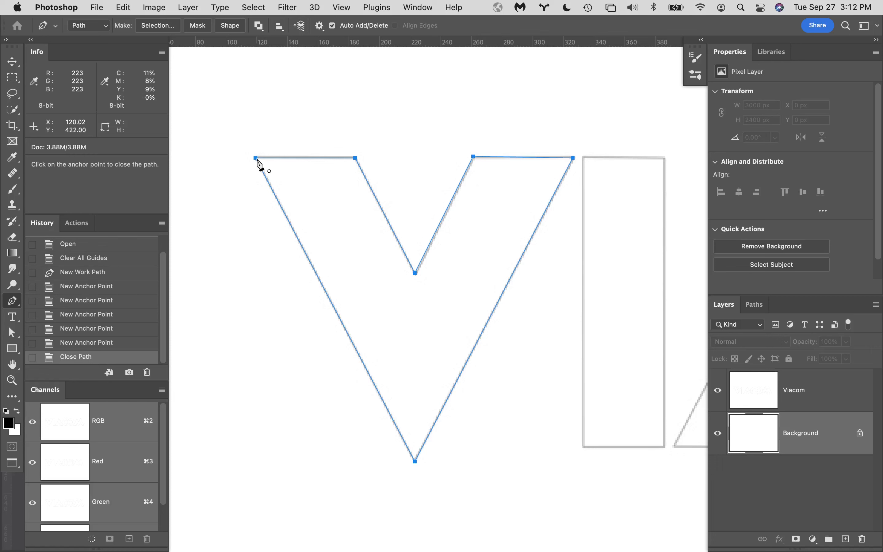
{"action": "left_click", "coordinate": [271, 158]}
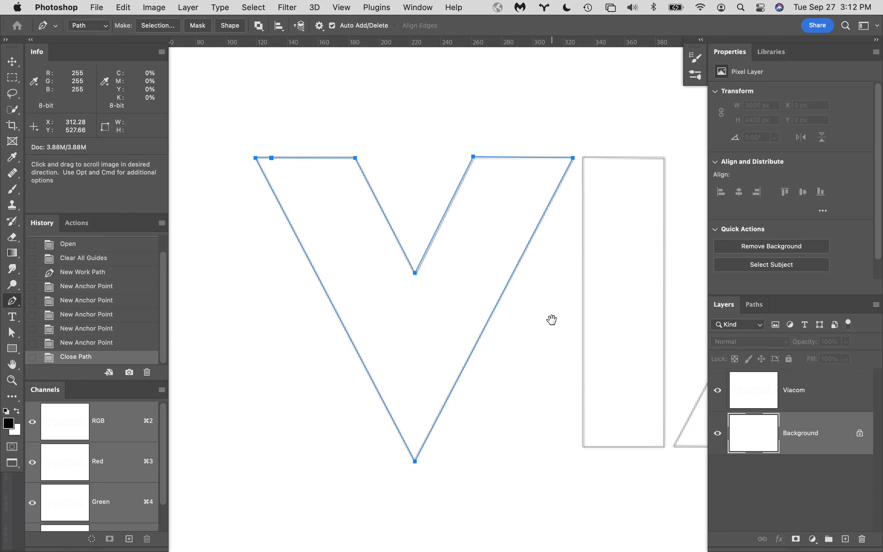
Show the document's paths, and deselect and reselect the Work Path to compare the V outline hidden and shown.
{"action": "left_click_drag", "start_coordinate": [551, 320], "coordinate": [356, 318]}
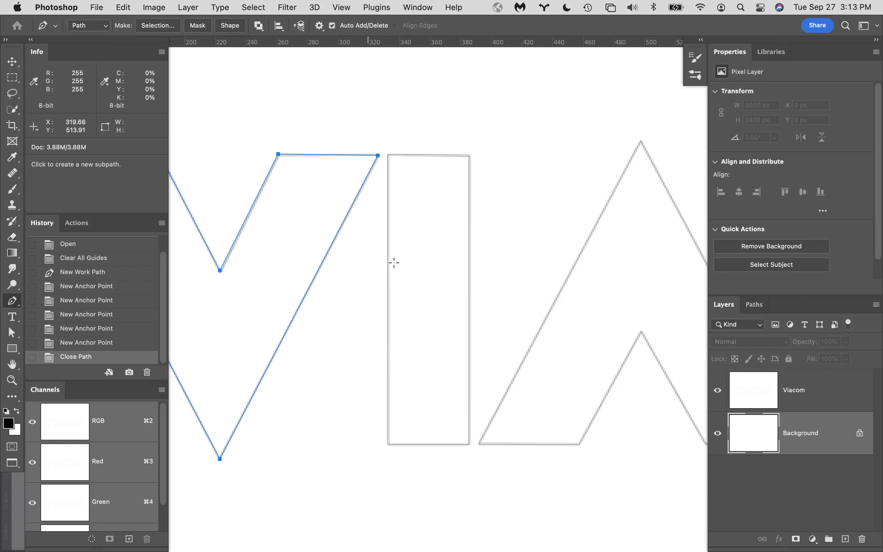
{"action": "left_click", "coordinate": [760, 307]}
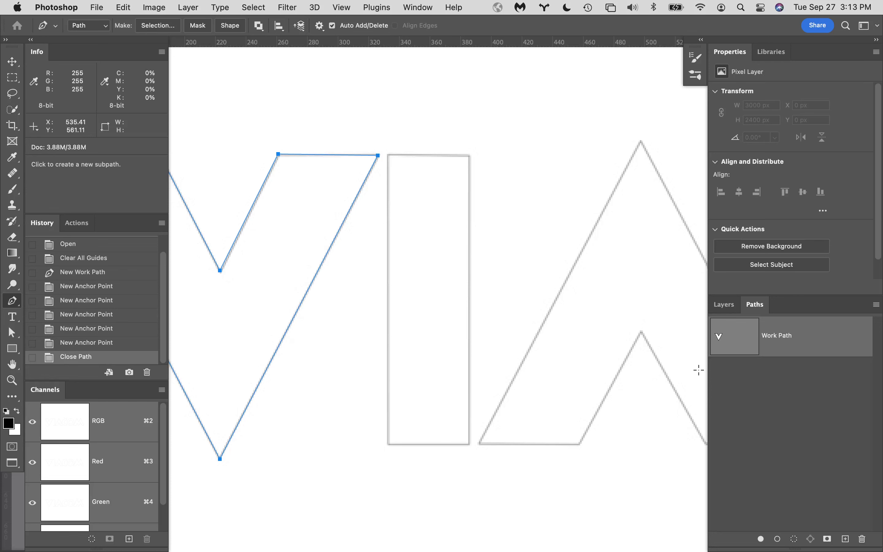
{"action": "left_click", "coordinate": [816, 412]}
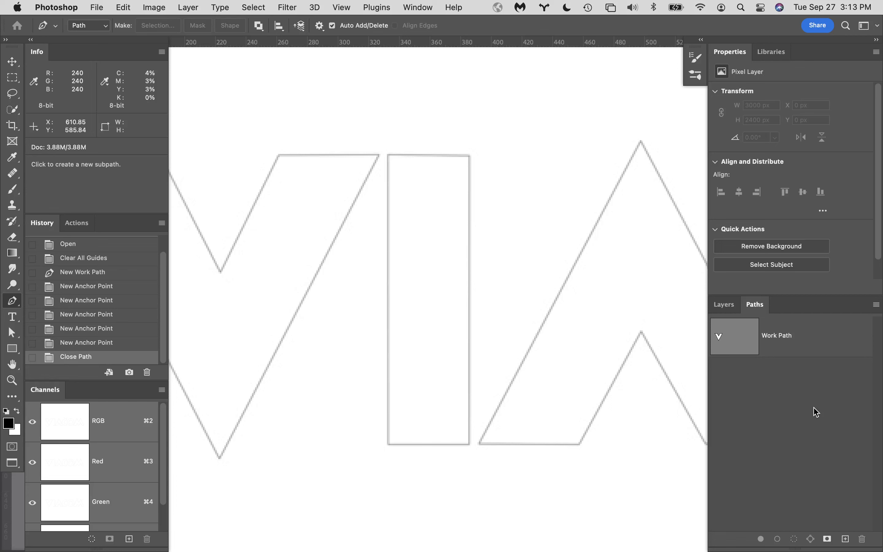
{"action": "left_click", "coordinate": [816, 340]}
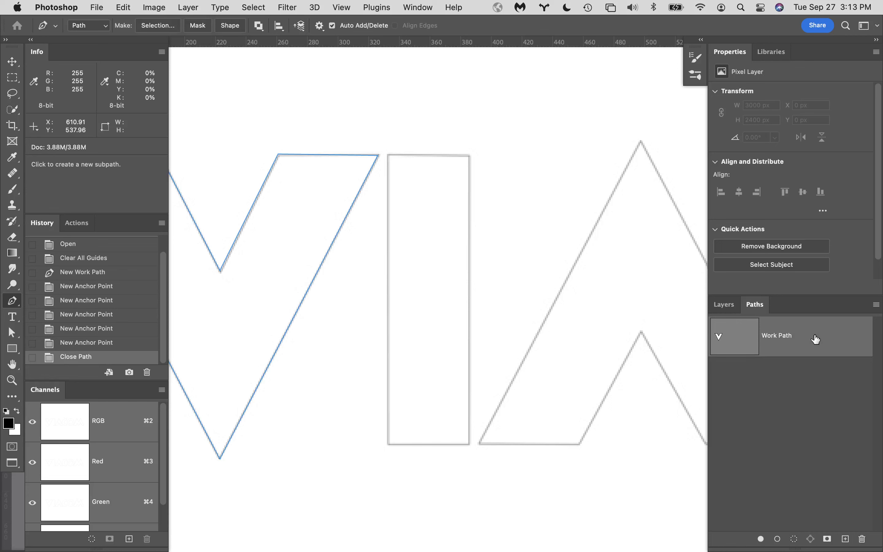
Try starting the letter I's path at its upper-left corner with the Work Path deselected, and undo that new path.
{"action": "left_click", "coordinate": [805, 395]}
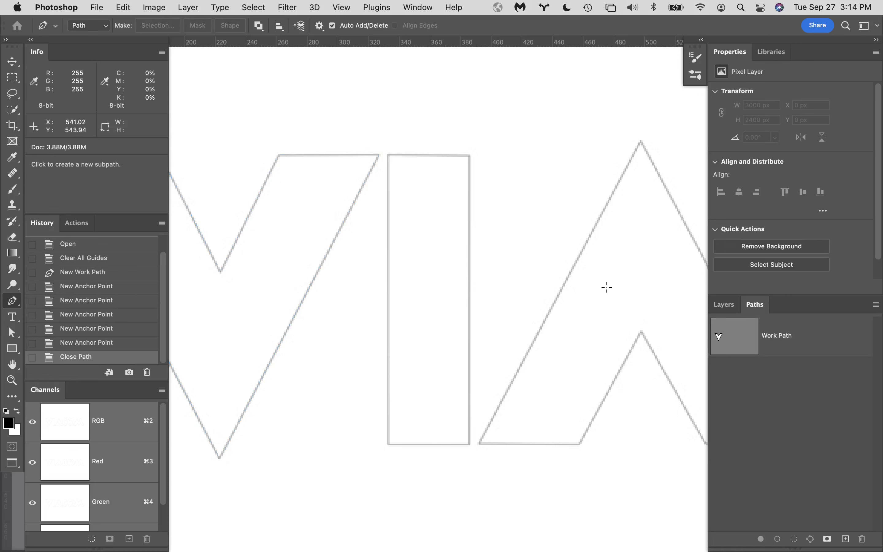
{"action": "left_click", "coordinate": [388, 153]}
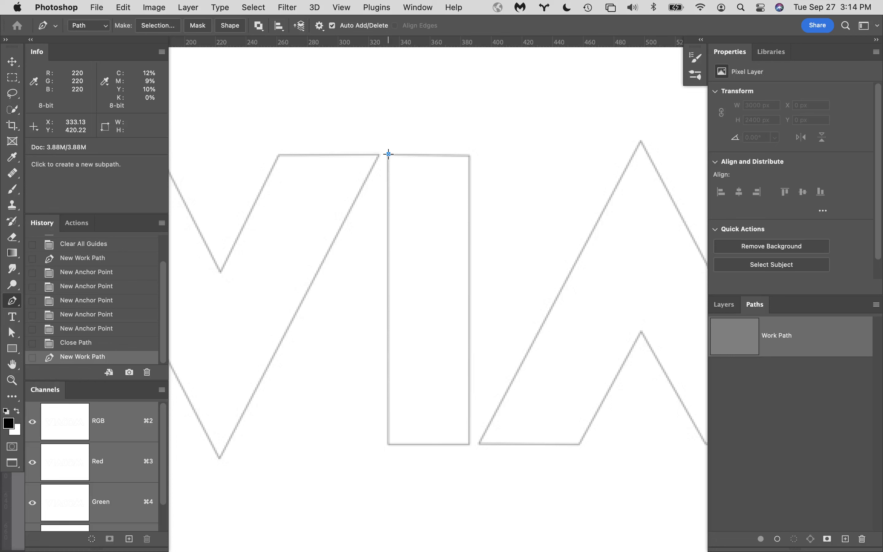
{"action": "key", "text": "super+z"}
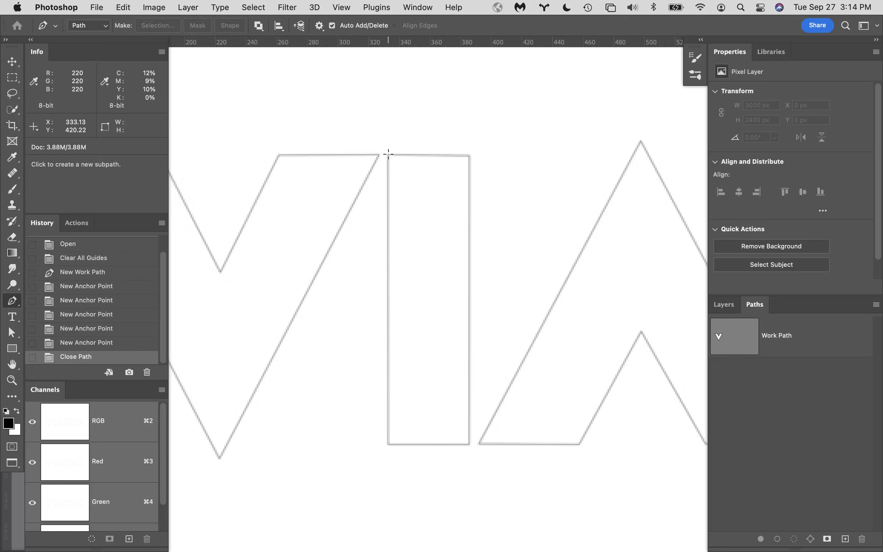
Select the Work Path and trace the four corners of the letter I as a closed subpath within it.
{"action": "left_click", "coordinate": [833, 333]}
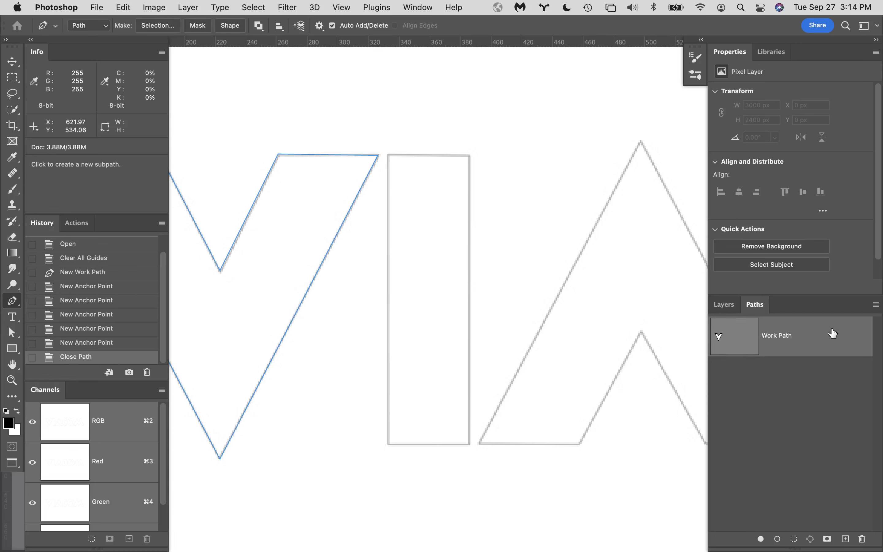
{"action": "left_click", "coordinate": [387, 156]}
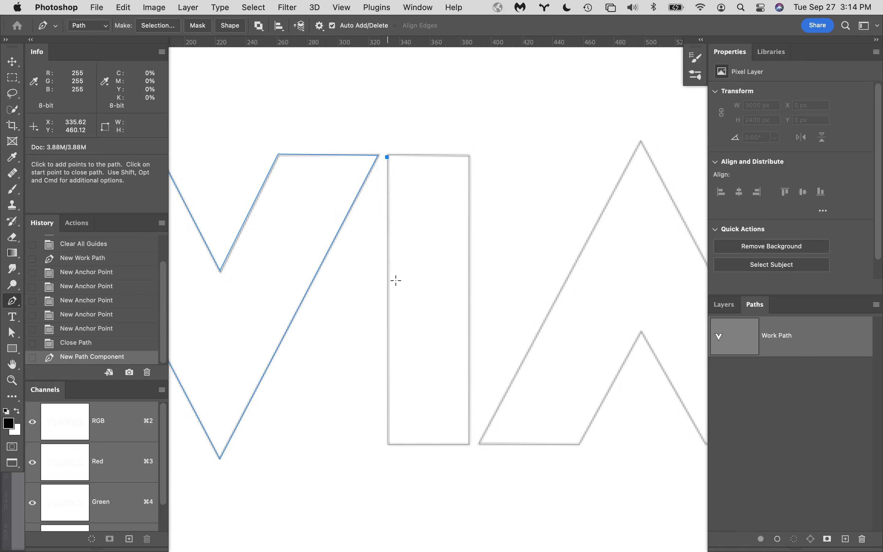
{"action": "left_click", "coordinate": [387, 444]}
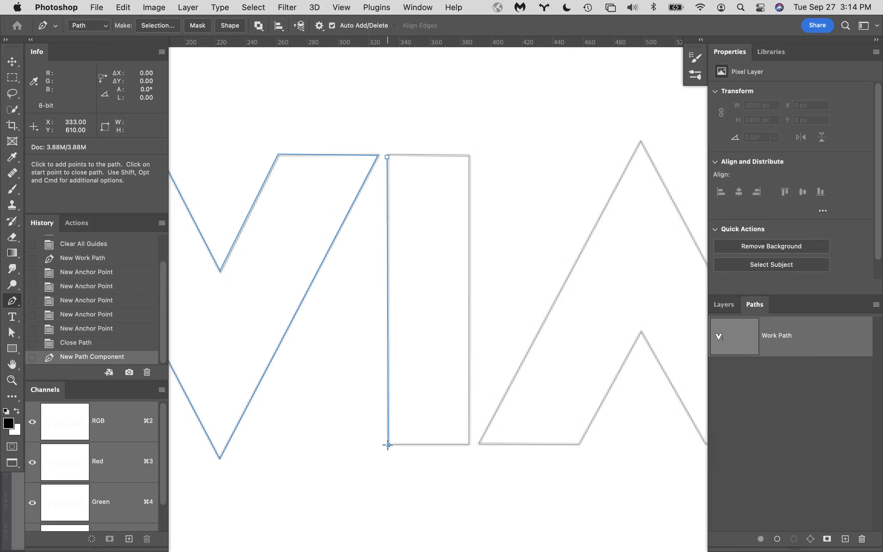
{"action": "left_click", "coordinate": [469, 443]}
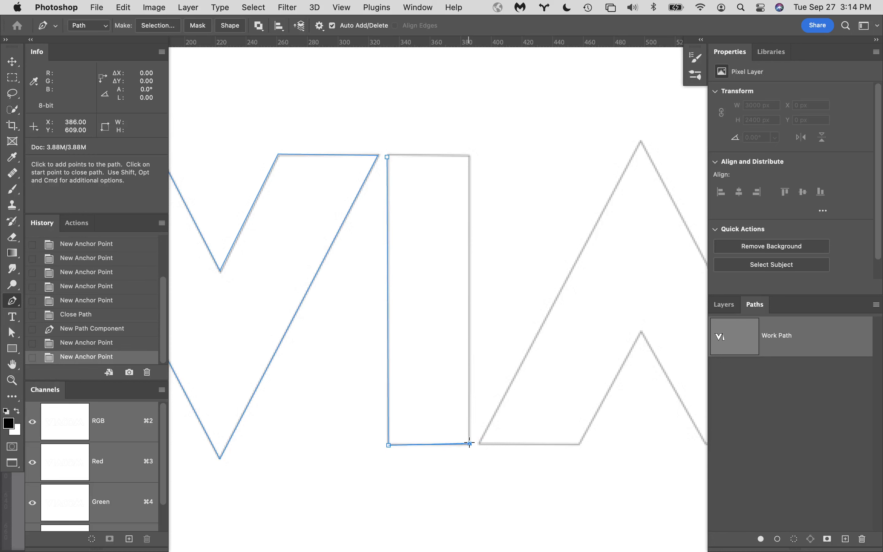
{"action": "left_click", "coordinate": [468, 155]}
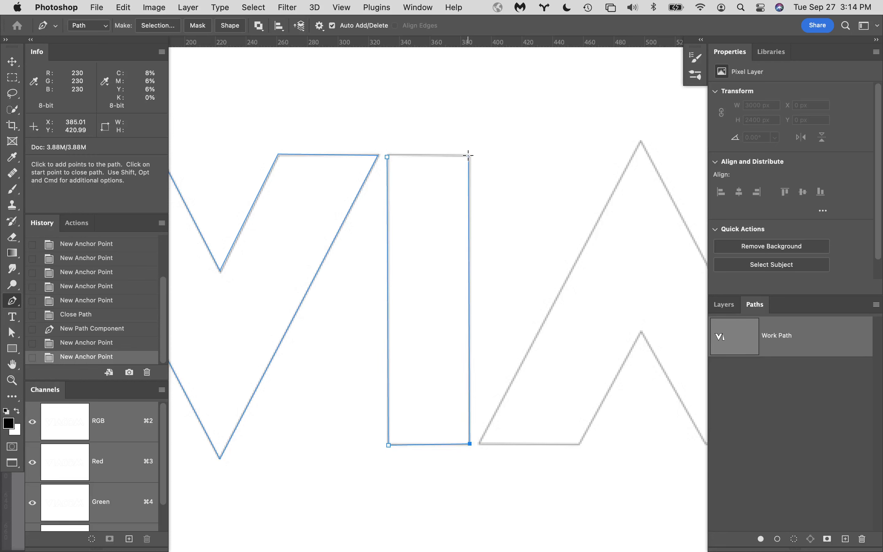
{"action": "left_click", "coordinate": [388, 157]}
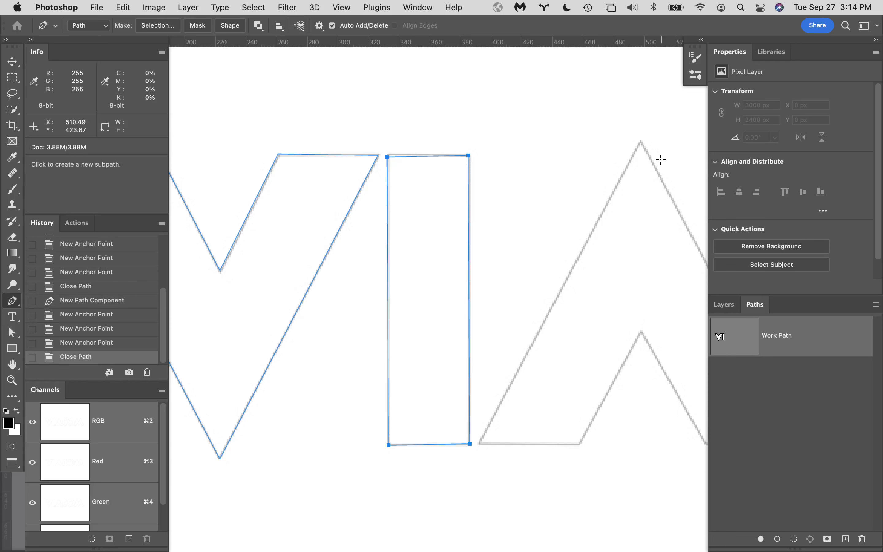
Trace the letter A's outline with straight segments as a closed subpath in the Work Path, starting and ending at its apex.
{"action": "left_click", "coordinate": [641, 141]}
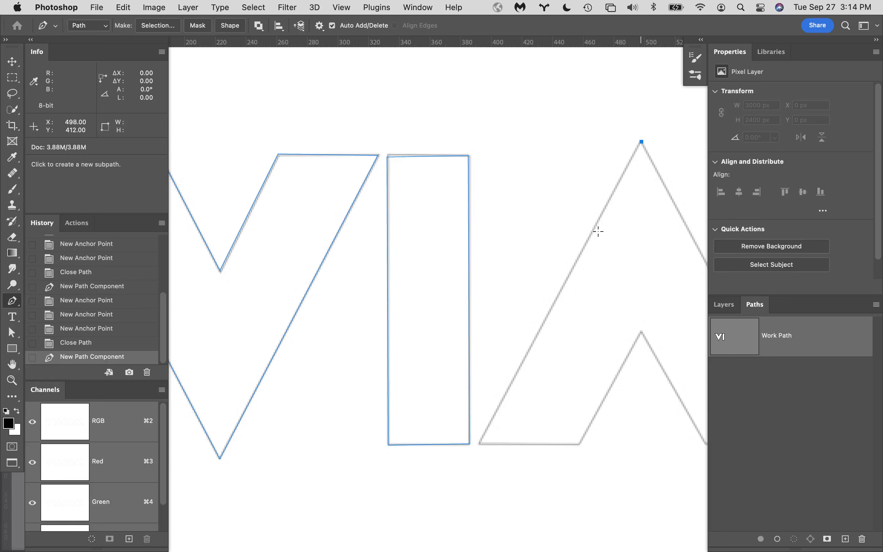
{"action": "left_click", "coordinate": [479, 445]}
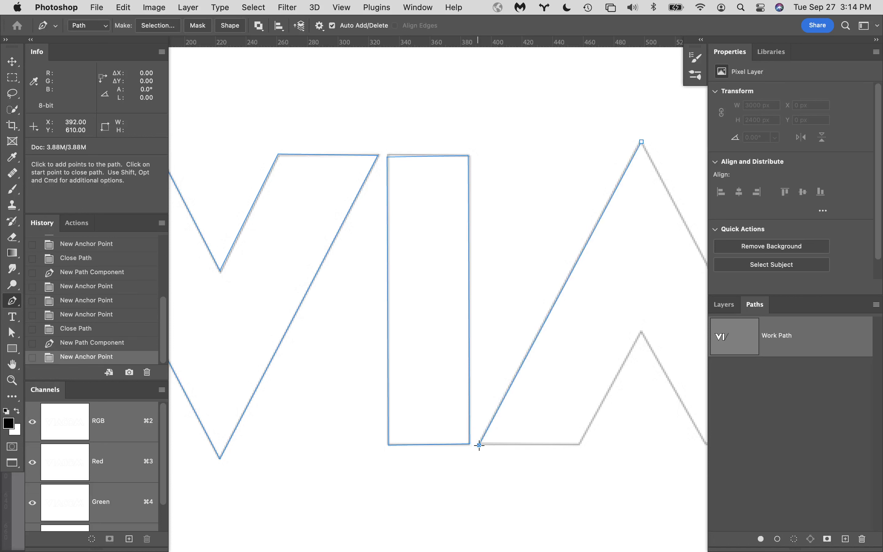
{"action": "left_click", "coordinate": [580, 444]}
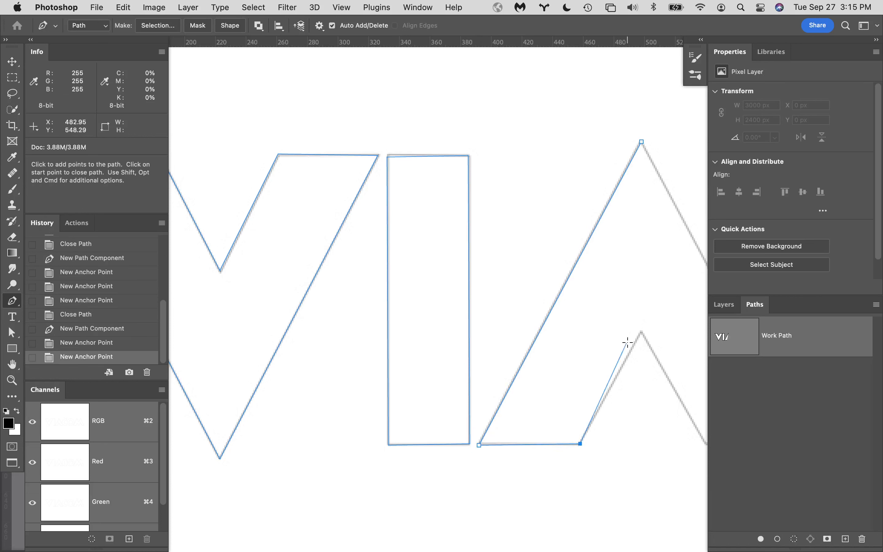
{"action": "left_click", "coordinate": [641, 332]}
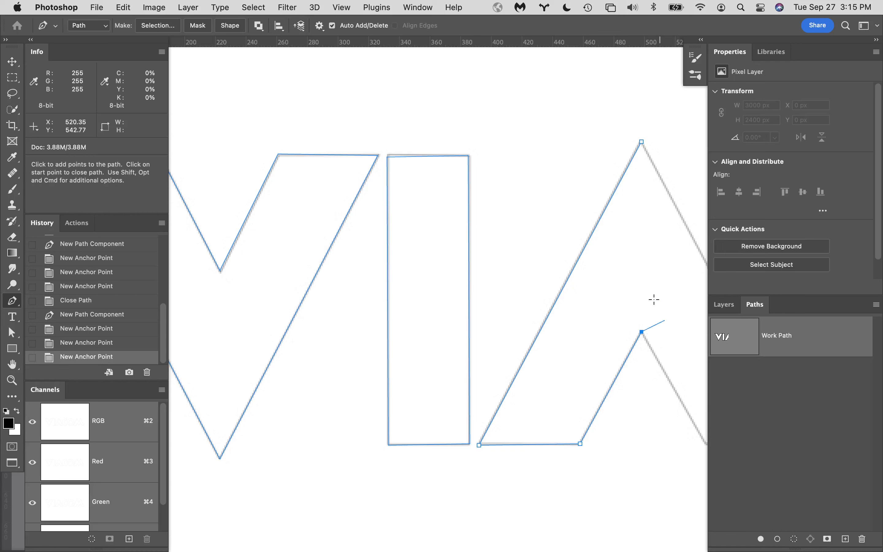
{"action": "key", "text": "space"}
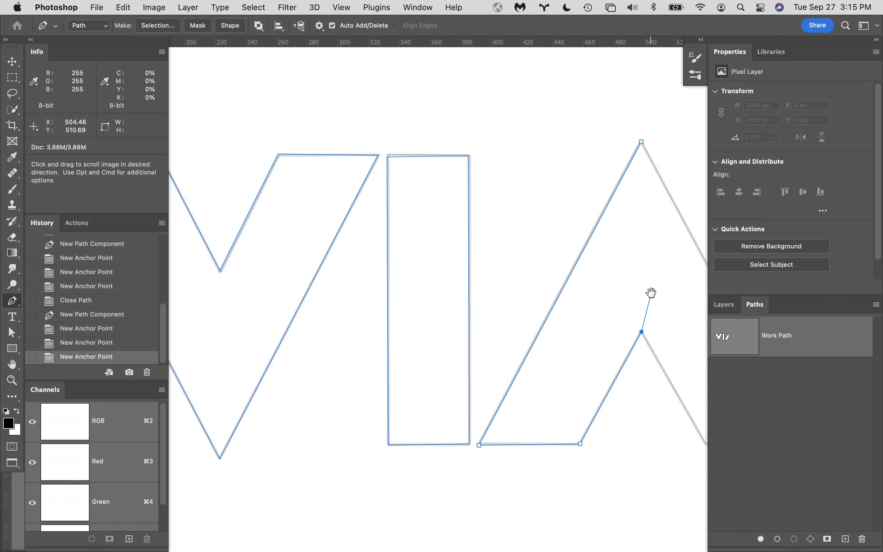
{"action": "left_click_drag", "start_coordinate": [650, 294], "coordinate": [411, 293]}
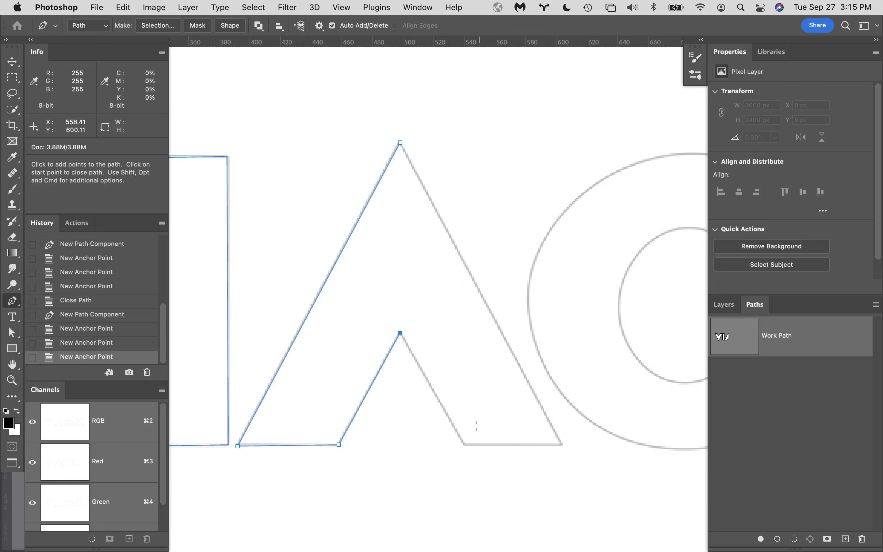
{"action": "left_click", "coordinate": [464, 444]}
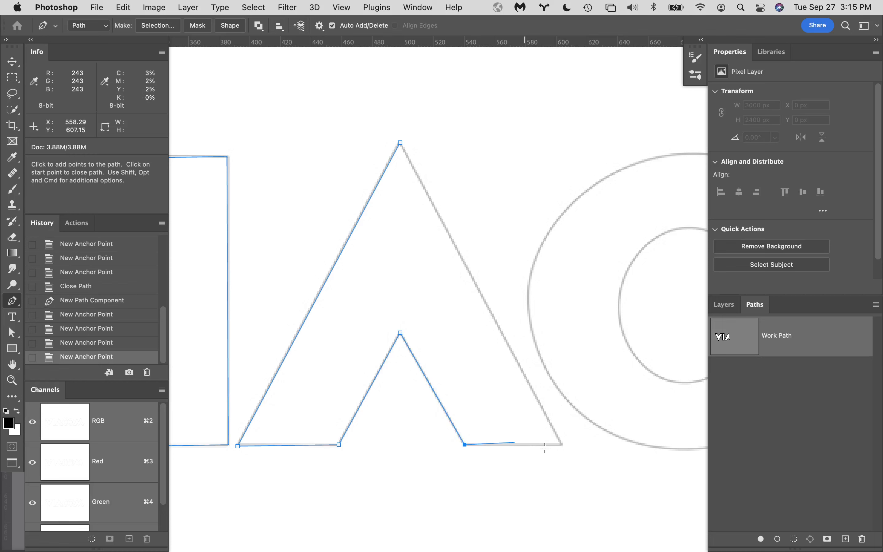
{"action": "left_click", "coordinate": [560, 444]}
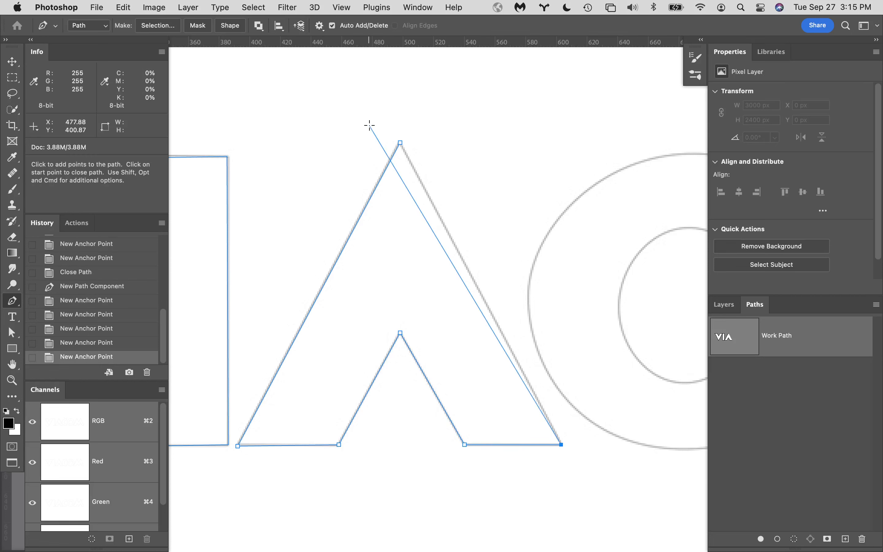
{"action": "left_click", "coordinate": [400, 142]}
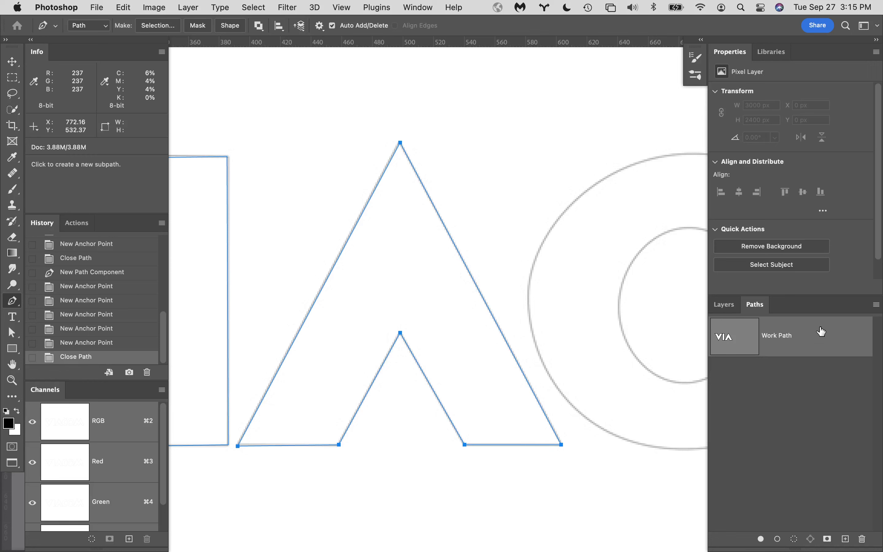
Save the Work Path under the name VIA and deselect it.
{"action": "left_click", "coordinate": [878, 305]}
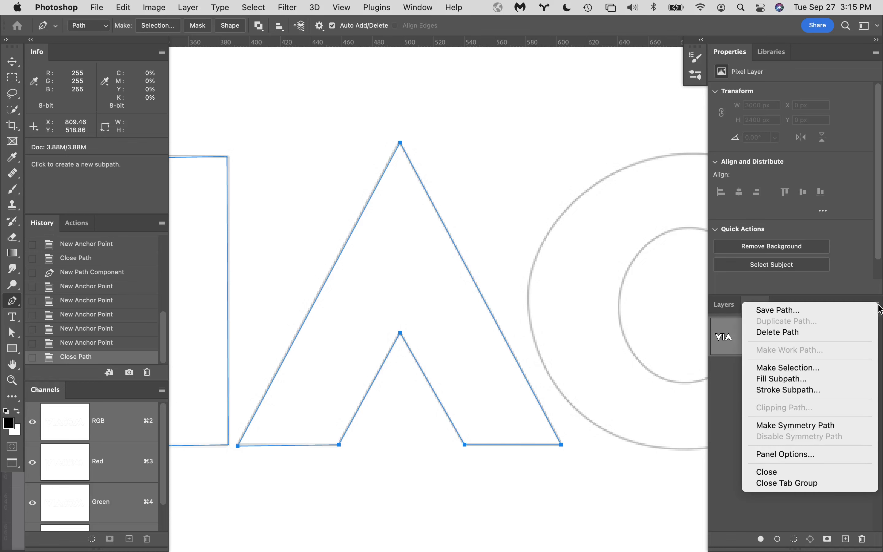
{"action": "left_click", "coordinate": [804, 310]}
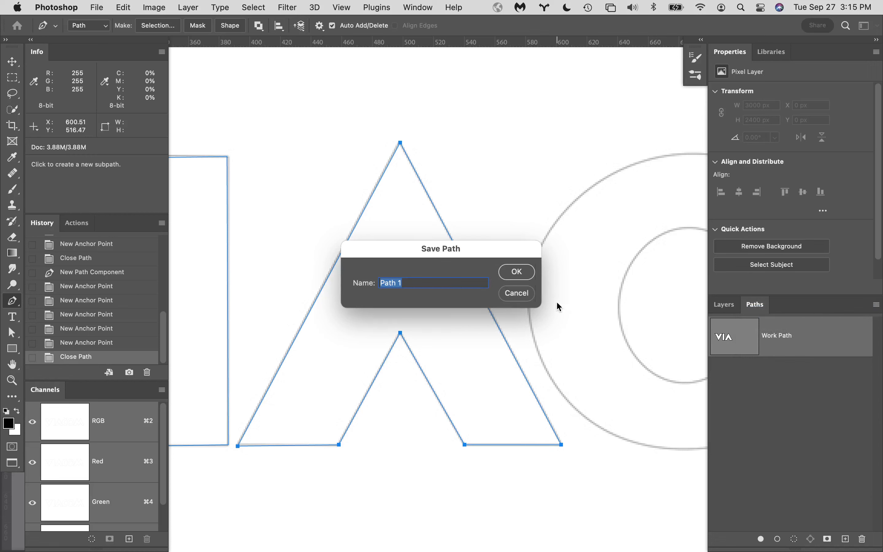
{"action": "type", "text": "VIA"}
{"action": "left_click", "coordinate": [518, 277]}
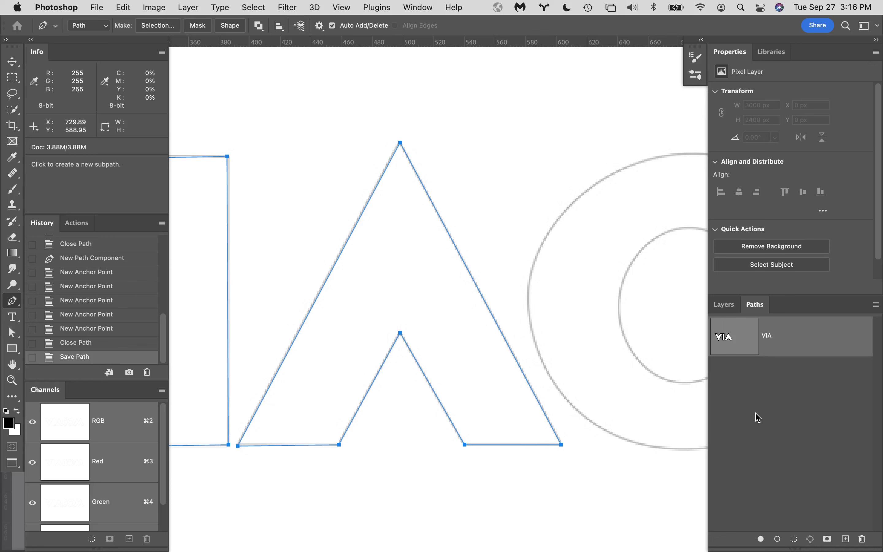
{"action": "left_click", "coordinate": [779, 404]}
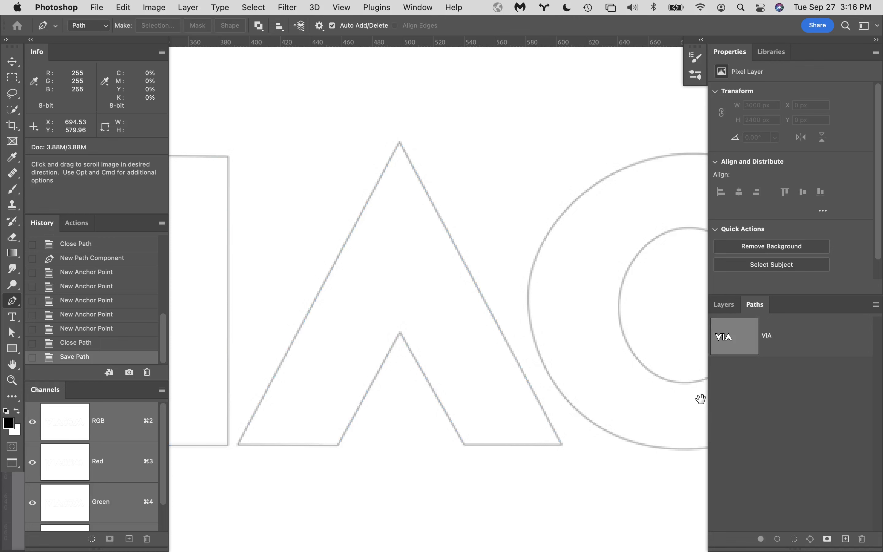
Try starting the letter C's path at its upper inner corner, undo it, and reselect and deselect the VIA path.
{"action": "left_click_drag", "start_coordinate": [700, 398], "coordinate": [522, 390]}
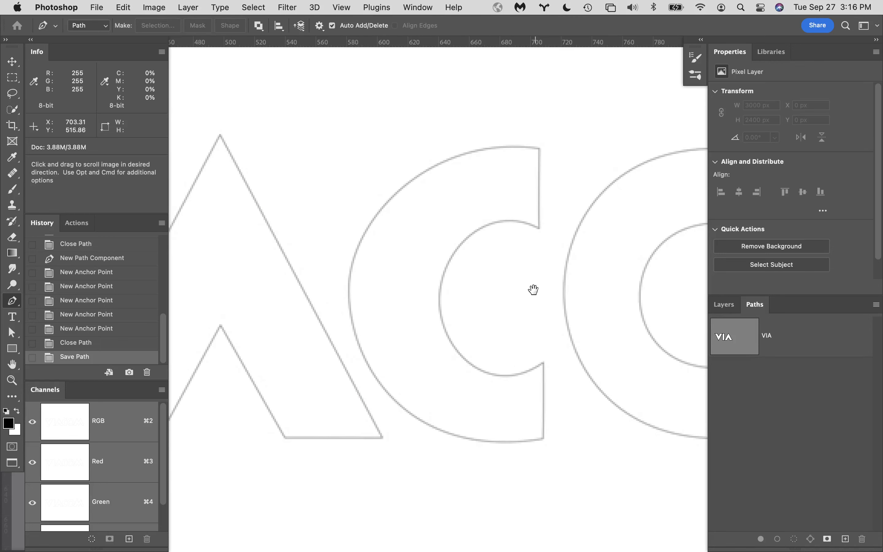
{"action": "left_click", "coordinate": [538, 226]}
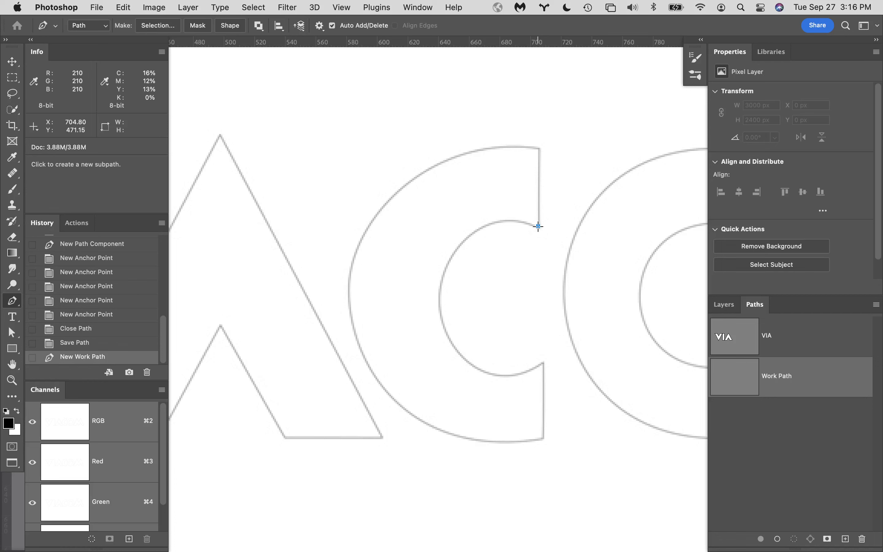
{"action": "key", "text": "super+z"}
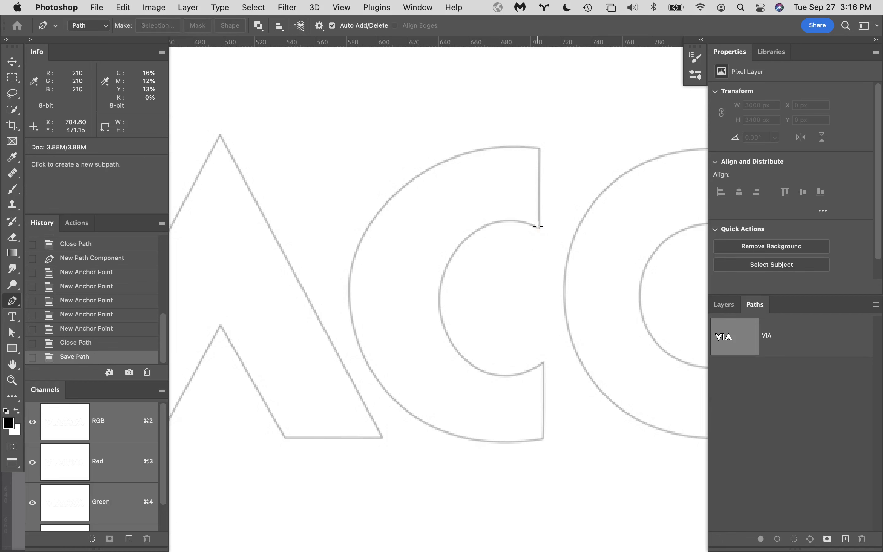
{"action": "left_click", "coordinate": [829, 346]}
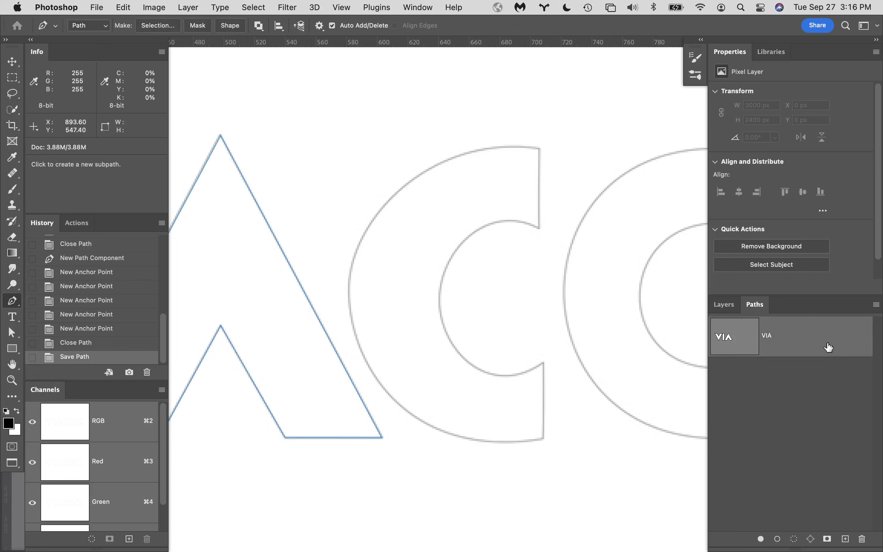
{"action": "left_click", "coordinate": [812, 409]}
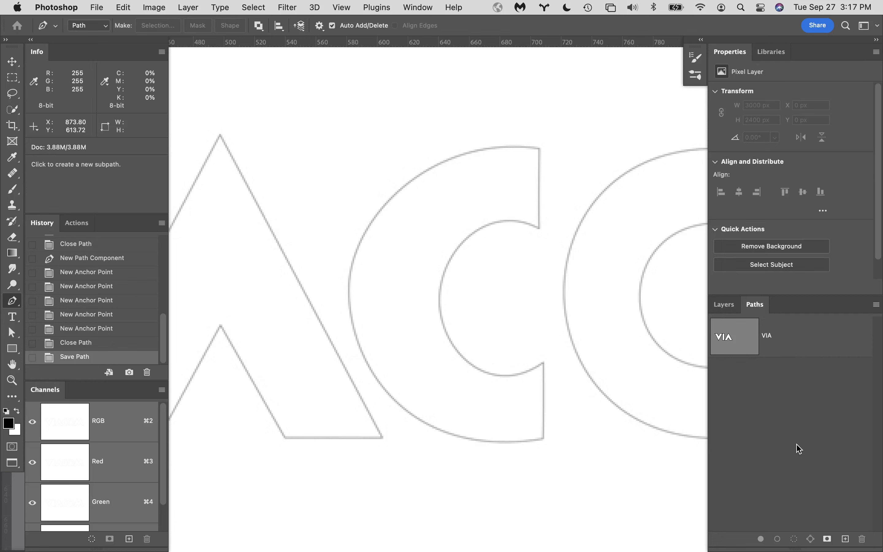
Start a new path on the C's upper end edge, curve it to the upper-left outer contour, and remove that anchor's outgoing handle.
{"action": "left_click", "coordinate": [538, 227]}
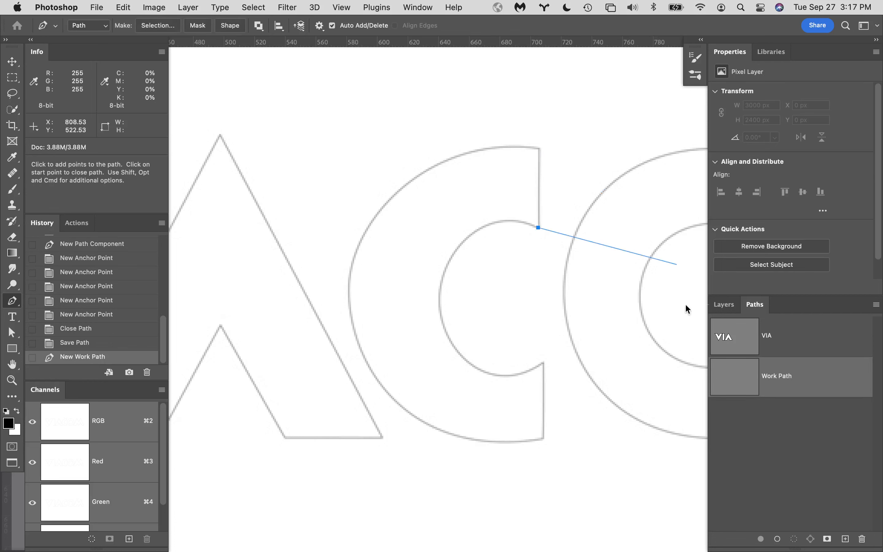
{"action": "left_click", "coordinate": [539, 148]}
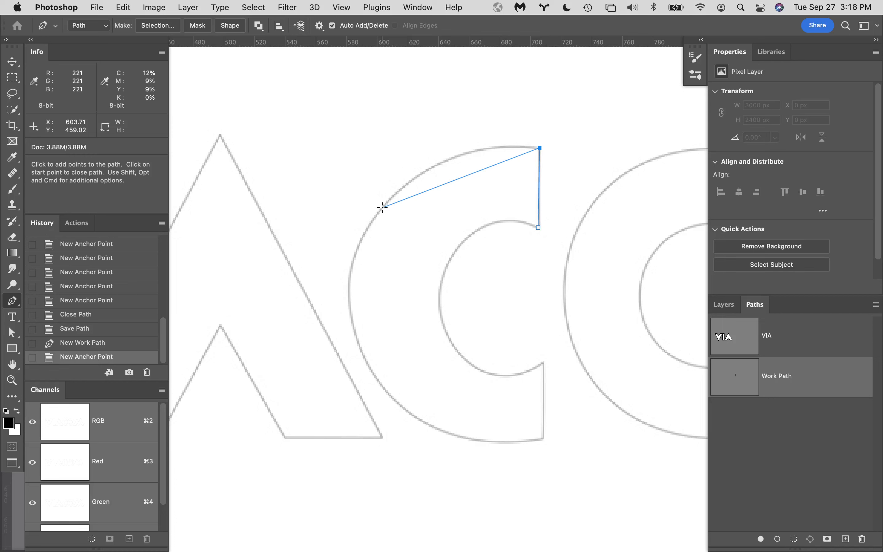
{"action": "left_click", "coordinate": [382, 207]}
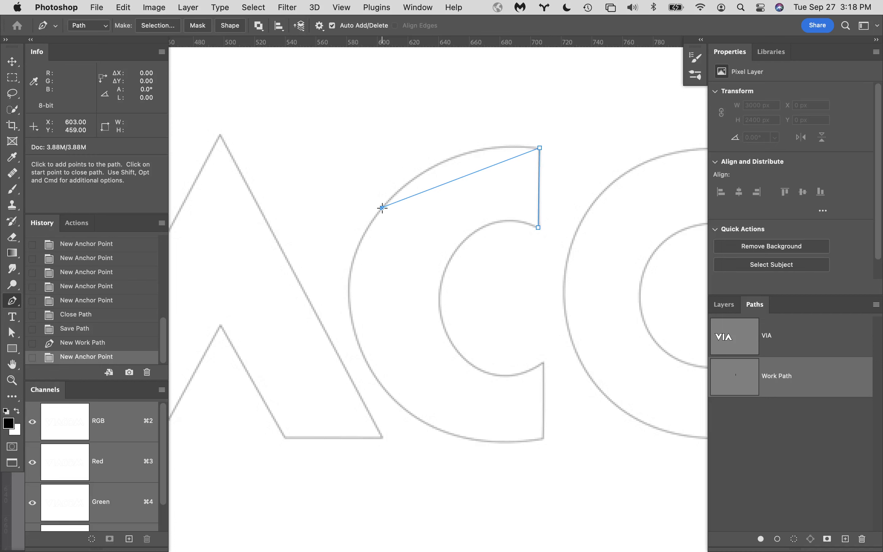
{"action": "left_click_drag", "start_coordinate": [383, 207], "coordinate": [240, 358]}
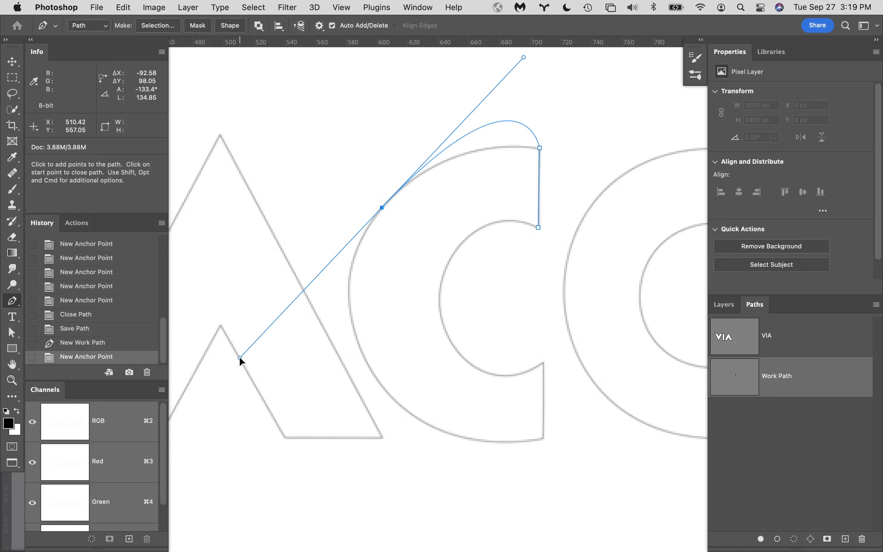
{"action": "left_click_drag", "start_coordinate": [239, 356], "coordinate": [316, 282]}
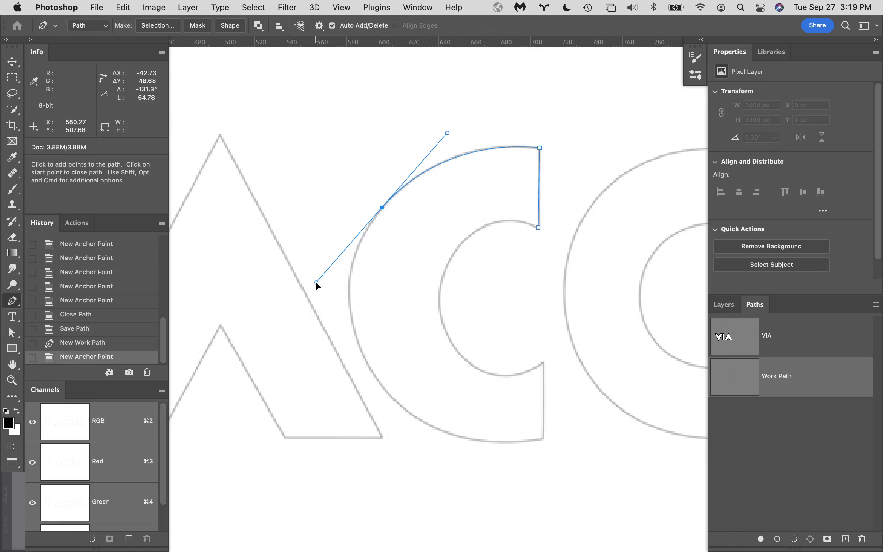
{"action": "left_click_drag", "start_coordinate": [317, 282], "coordinate": [317, 282]}
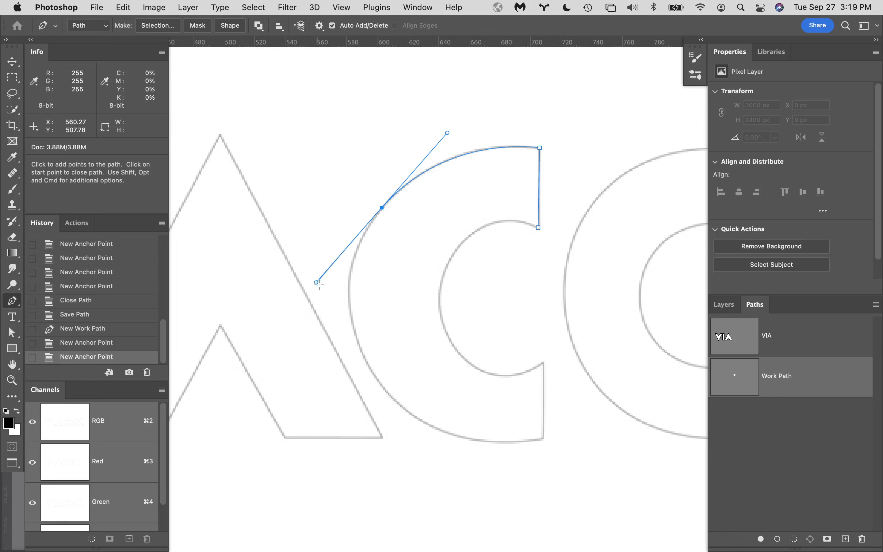
{"action": "key", "text": "alt"}
{"action": "left_click", "coordinate": [382, 207], "text": "alt"}
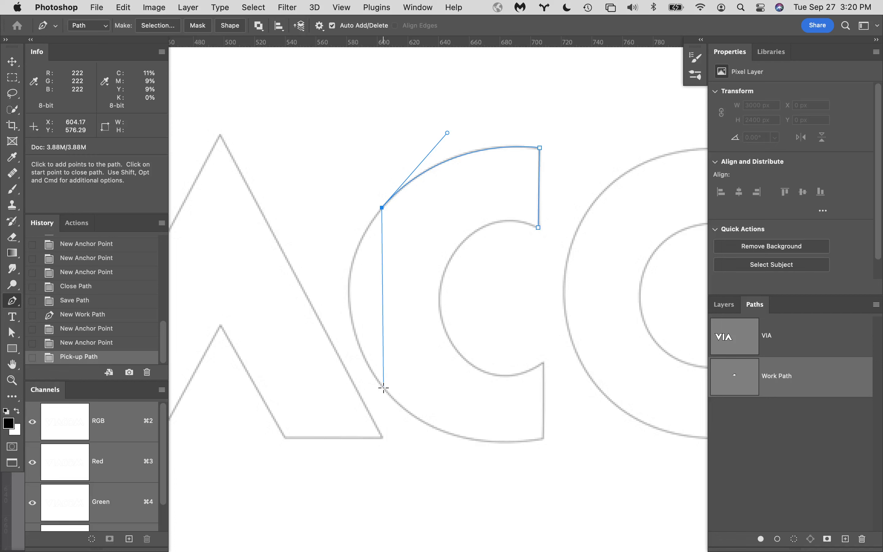
Curve the C's outer contour through its lower left to the lower outer corner, removing the outgoing handle at both anchors.
{"action": "left_click_drag", "start_coordinate": [383, 387], "coordinate": [458, 484]}
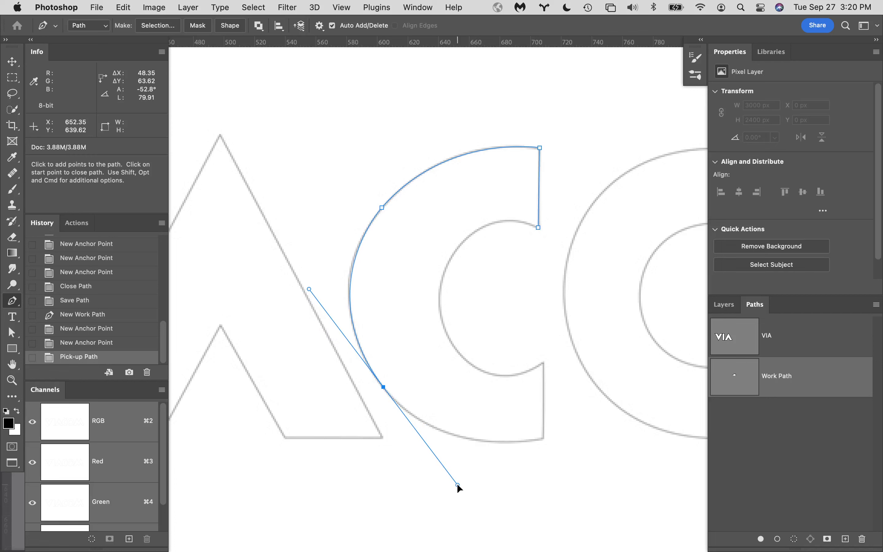
{"action": "left_click_drag", "start_coordinate": [458, 486], "coordinate": [457, 485]}
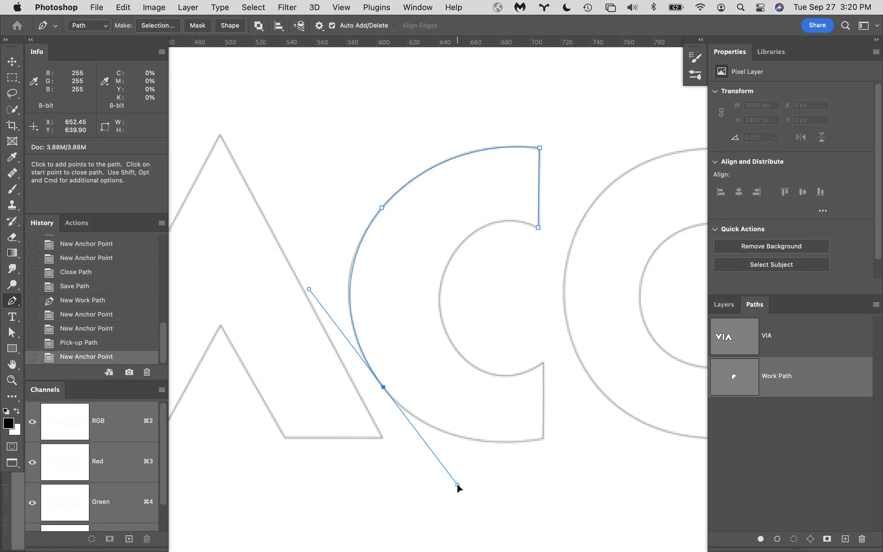
{"action": "left_click", "coordinate": [384, 387], "text": "alt"}
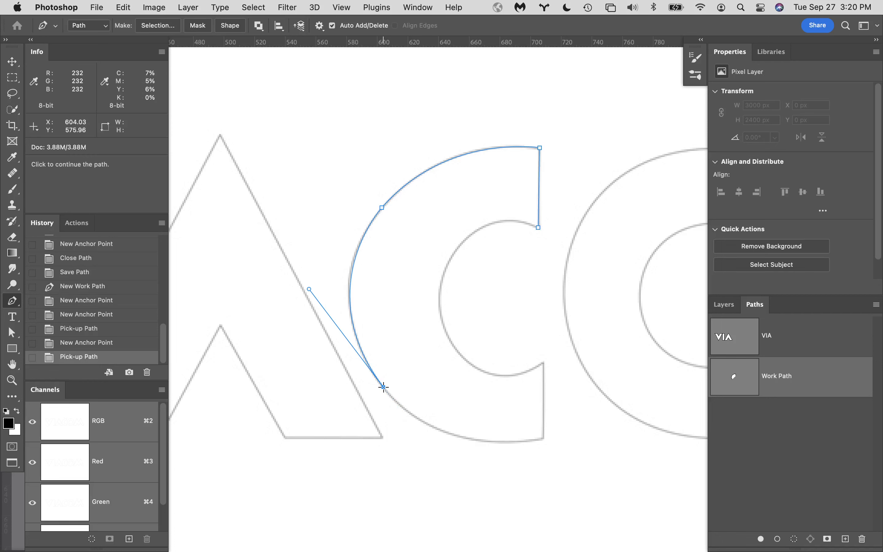
{"action": "left_click", "coordinate": [543, 438]}
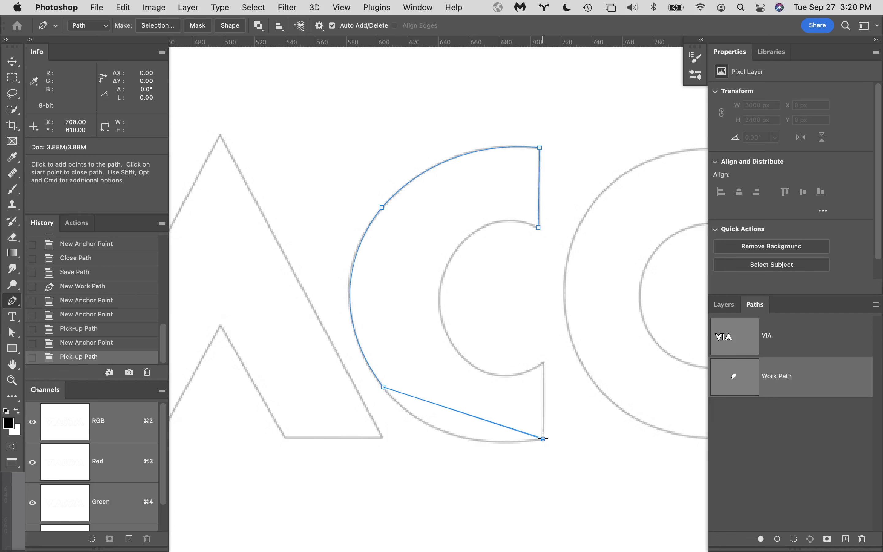
{"action": "left_click_drag", "start_coordinate": [543, 438], "coordinate": [650, 419]}
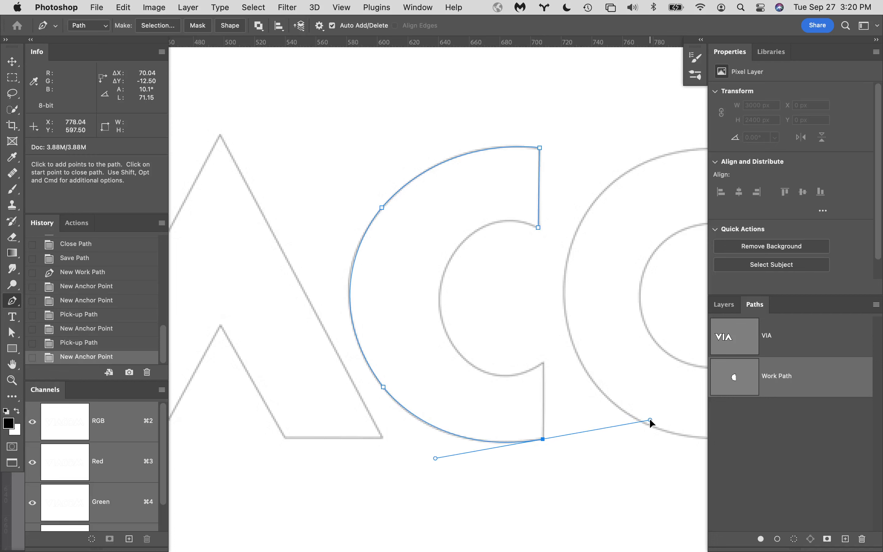
{"action": "left_click", "coordinate": [543, 439]}
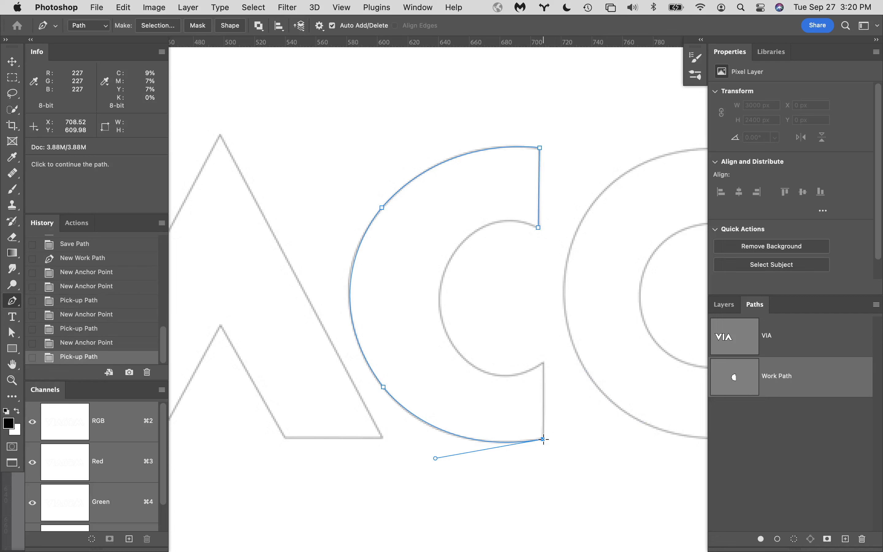
Add the C's lower end edge and curve its inner contour back to the starting anchor, removing outgoing handles at both intermediate anchors.
{"action": "left_click", "coordinate": [542, 362]}
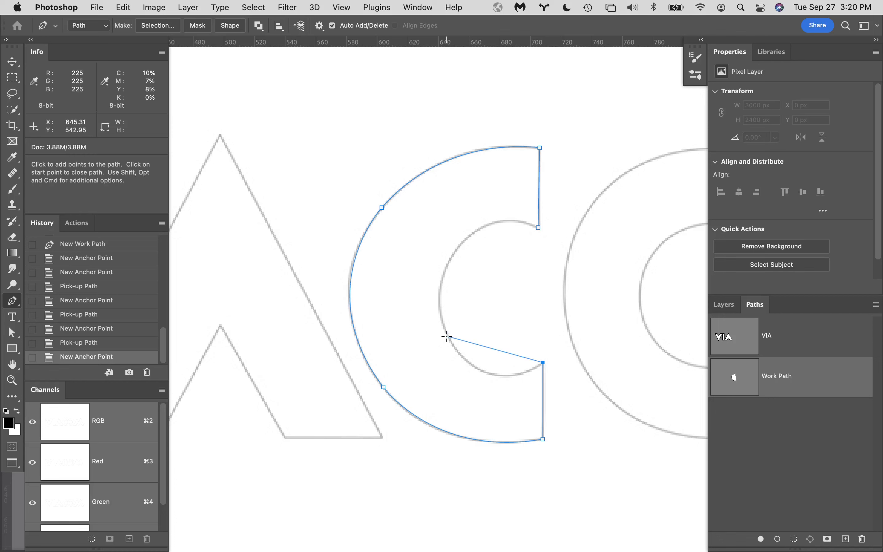
{"action": "left_click_drag", "start_coordinate": [448, 336], "coordinate": [409, 268]}
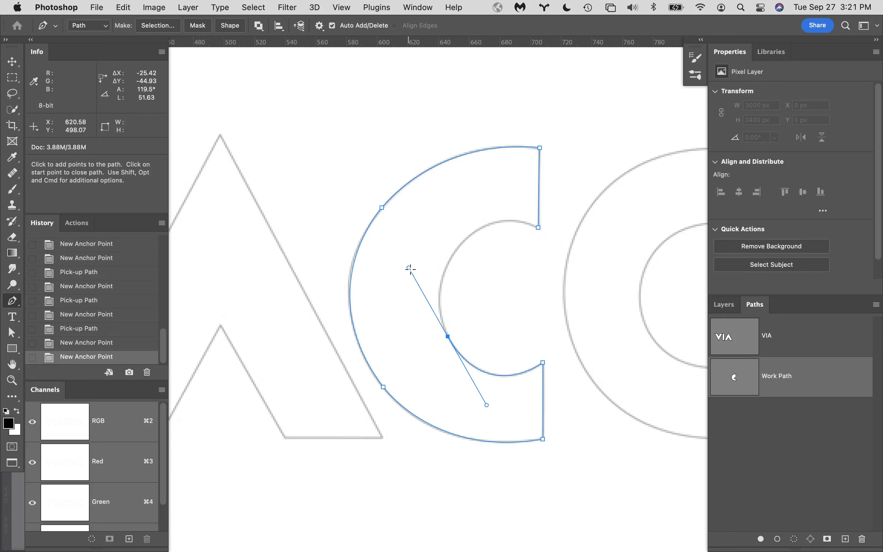
{"action": "left_click", "coordinate": [448, 336]}
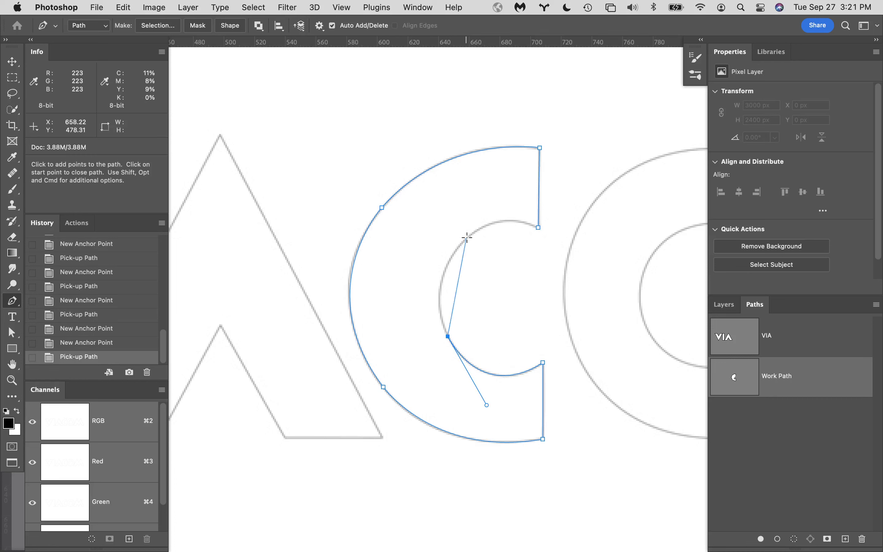
{"action": "left_click_drag", "start_coordinate": [467, 237], "coordinate": [512, 201]}
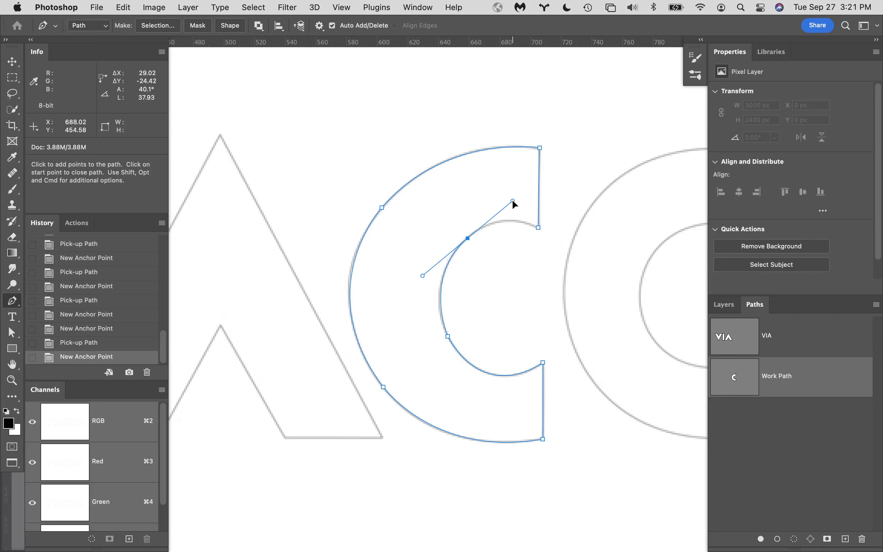
{"action": "left_click", "coordinate": [467, 239]}
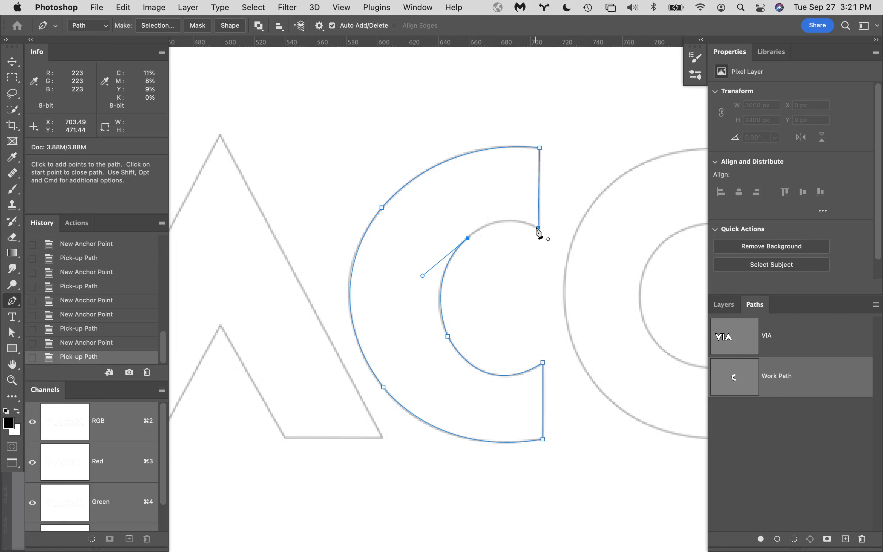
{"action": "left_click_drag", "start_coordinate": [539, 229], "coordinate": [582, 248]}
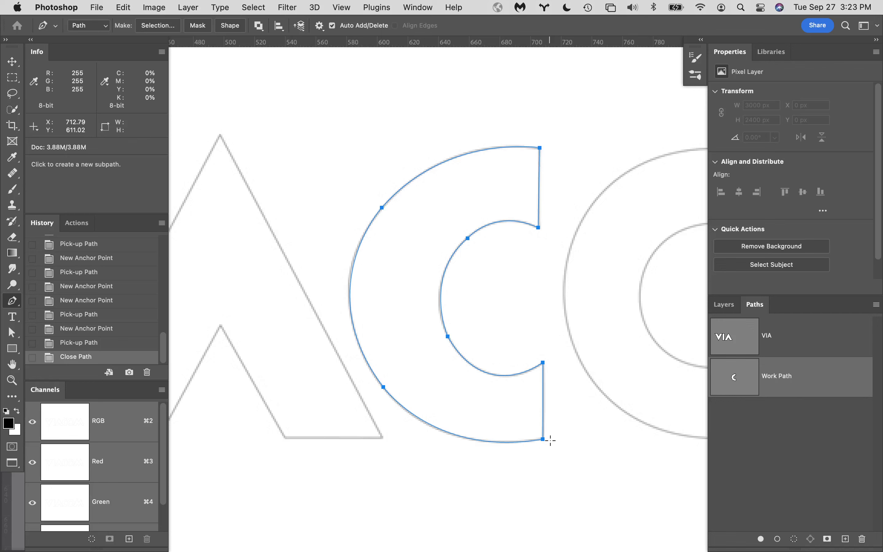
Start the O's outer contour at its top and curve it through the upper left and lower left, removing the outgoing handle at each curved anchor.
{"action": "key", "text": "space"}
{"action": "left_click_drag", "start_coordinate": [642, 388], "coordinate": [374, 372]}
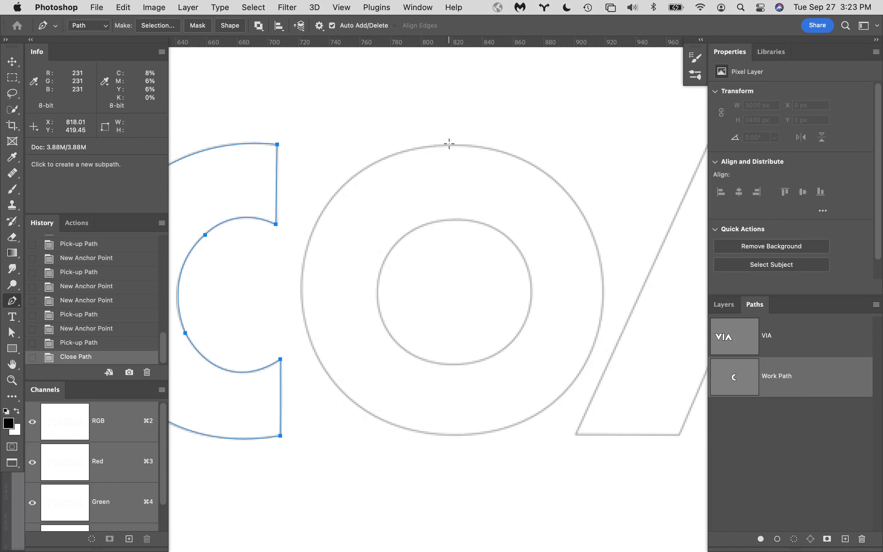
{"action": "left_click", "coordinate": [449, 144]}
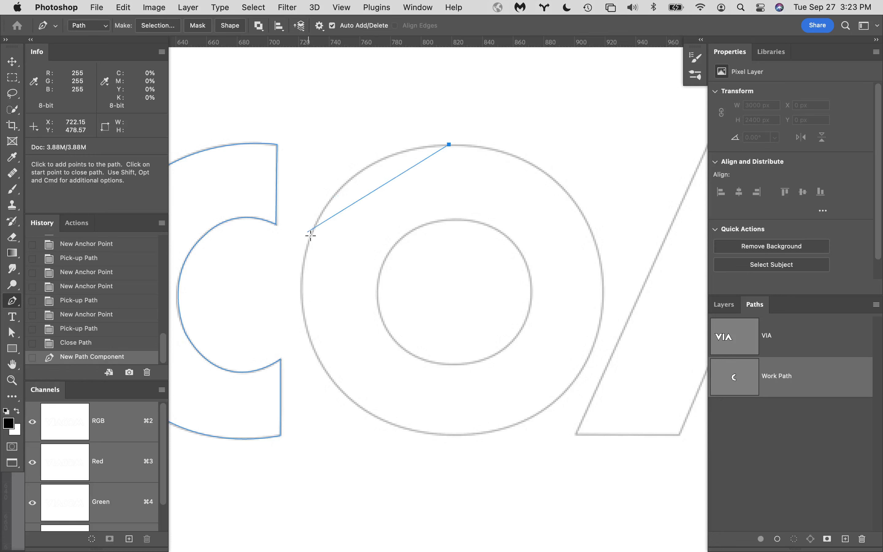
{"action": "left_click_drag", "start_coordinate": [309, 237], "coordinate": [272, 335]}
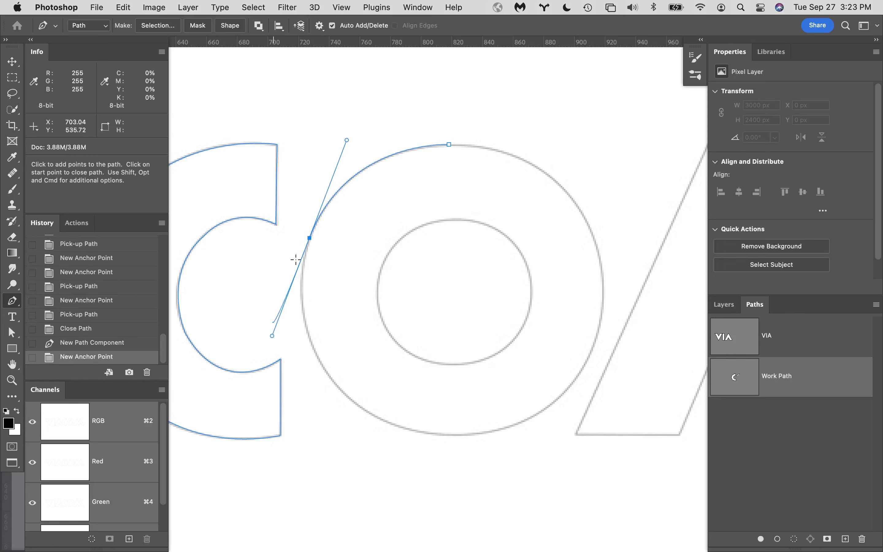
{"action": "left_click", "coordinate": [309, 238]}
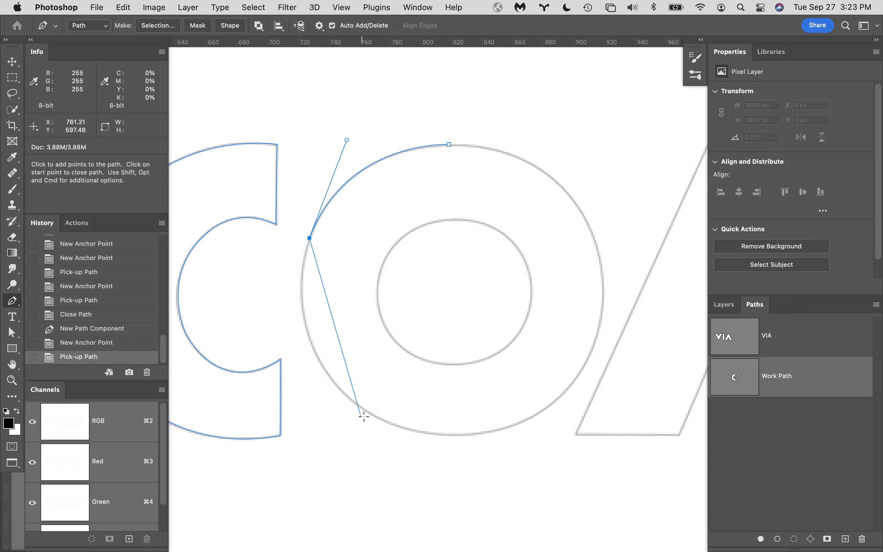
{"action": "left_click_drag", "start_coordinate": [369, 415], "coordinate": [467, 483]}
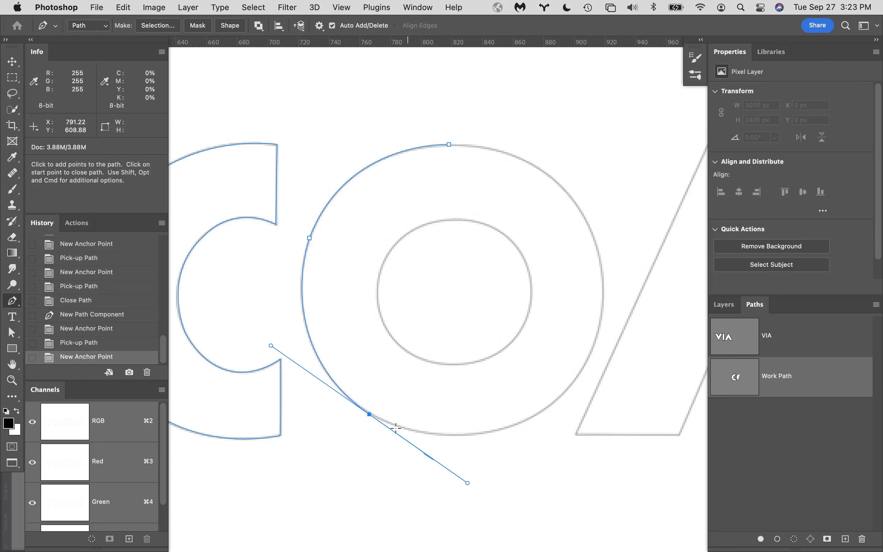
{"action": "left_click", "coordinate": [369, 414]}
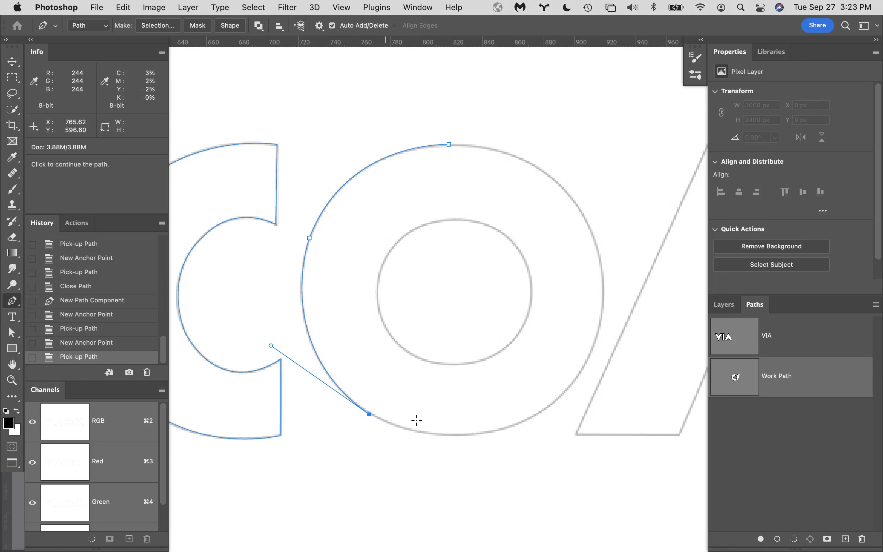
Curve the O's outer contour through its lower right and upper right, removing outgoing handles, and close it at the top anchor.
{"action": "left_click", "coordinate": [554, 401]}
{"action": "mouse_move", "coordinate": [554, 400]}
{"action": "left_mouse_down"}
{"action": "mouse_move", "coordinate": [634, 347]}
{"action": "mouse_move", "coordinate": [633, 335]}
{"action": "mouse_move", "coordinate": [555, 400]}
{"action": "left_mouse_up"}
{"action": "left_click", "coordinate": [555, 400]}
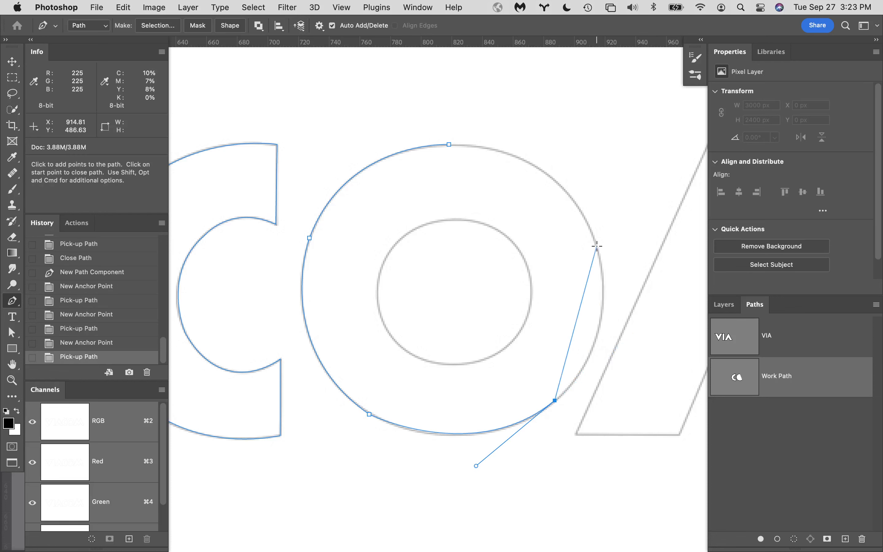
{"action": "left_click_drag", "start_coordinate": [597, 245], "coordinate": [569, 142]}
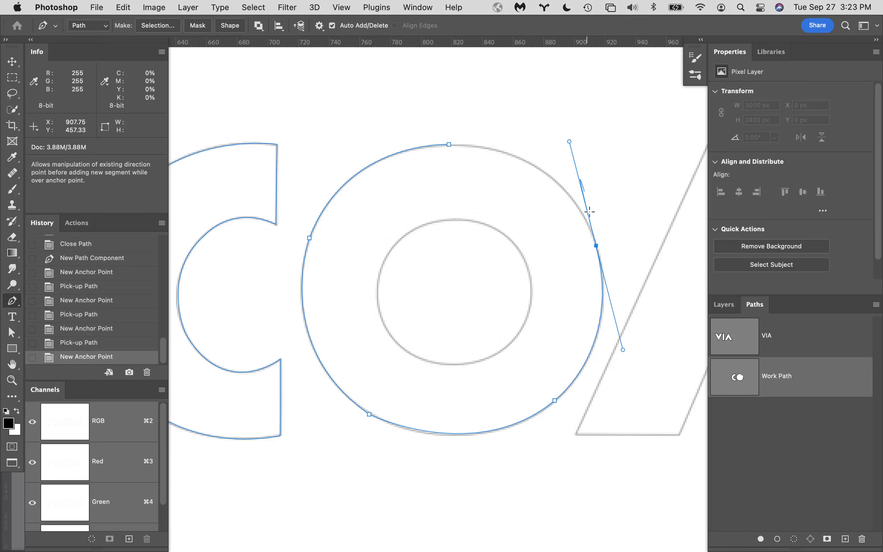
{"action": "left_click", "coordinate": [596, 245]}
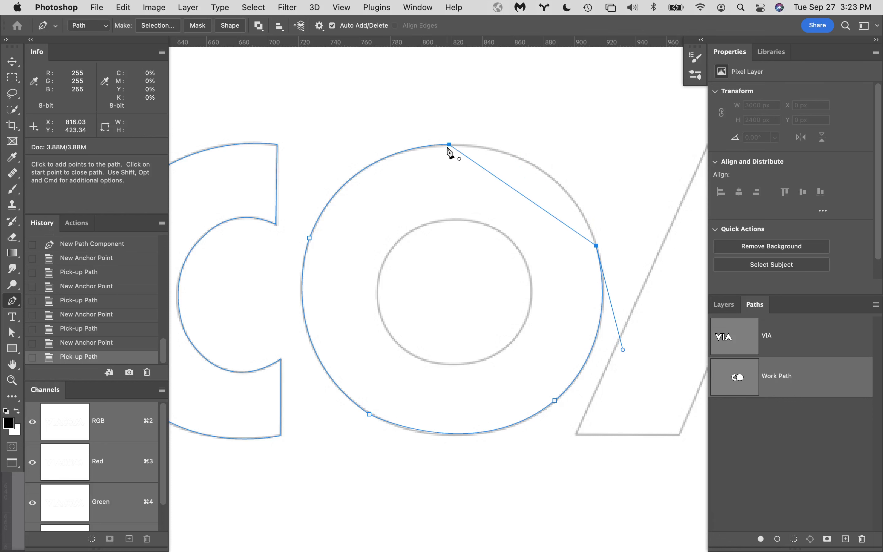
{"action": "left_click_drag", "start_coordinate": [449, 145], "coordinate": [318, 142]}
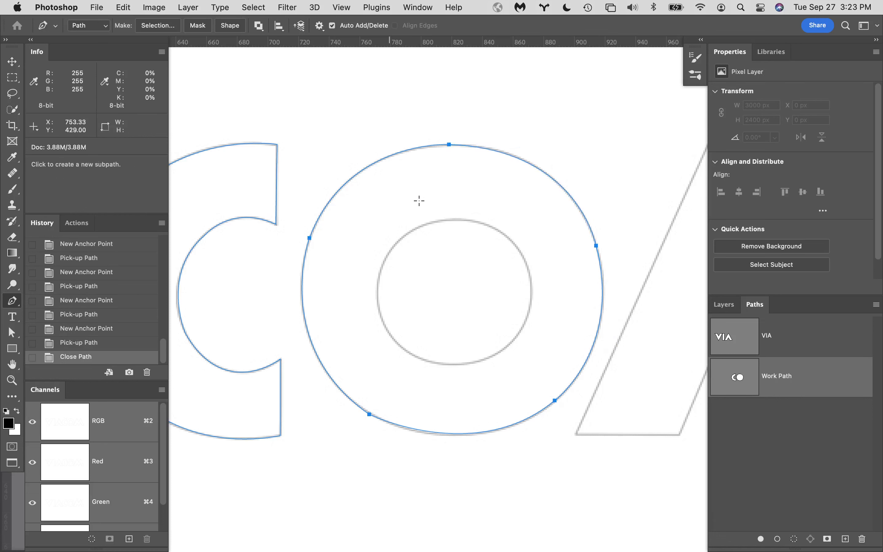
Trace the O's inner contour as a closed curved subpath with four anchors, removing the outgoing handle at each intermediate anchor.
{"action": "left_click", "coordinate": [447, 220]}
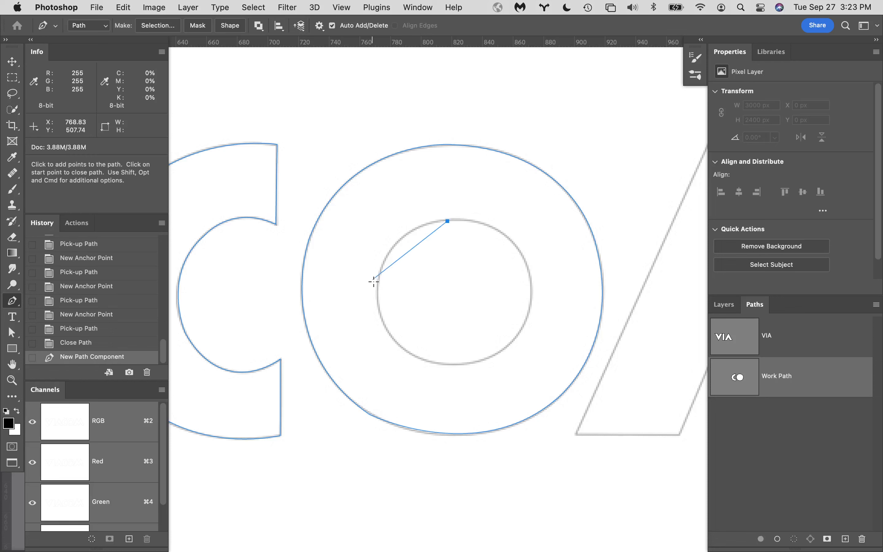
{"action": "left_click_drag", "start_coordinate": [378, 287], "coordinate": [368, 352]}
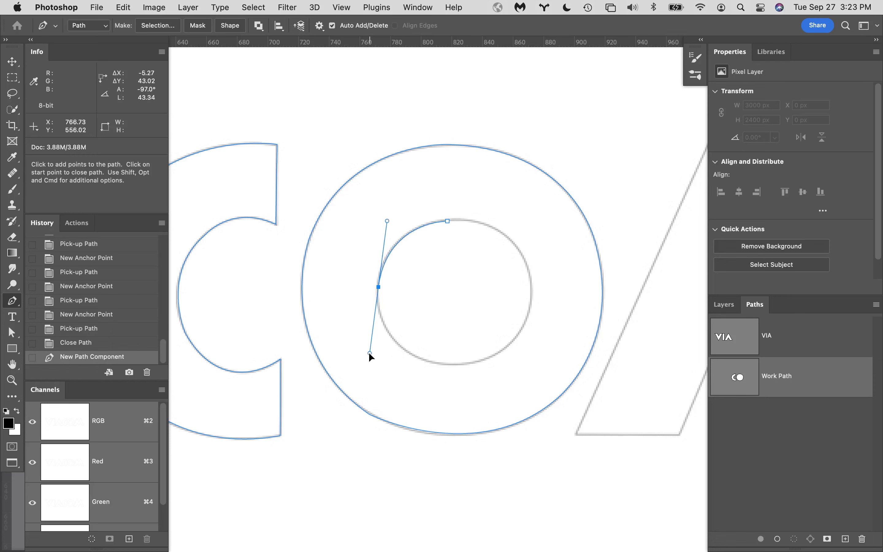
{"action": "left_click", "coordinate": [378, 287]}
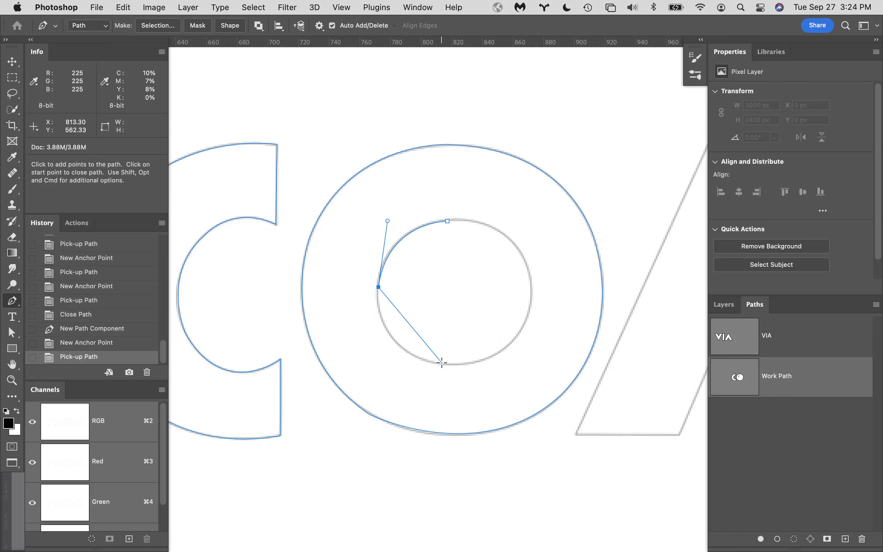
{"action": "left_click_drag", "start_coordinate": [441, 363], "coordinate": [513, 378]}
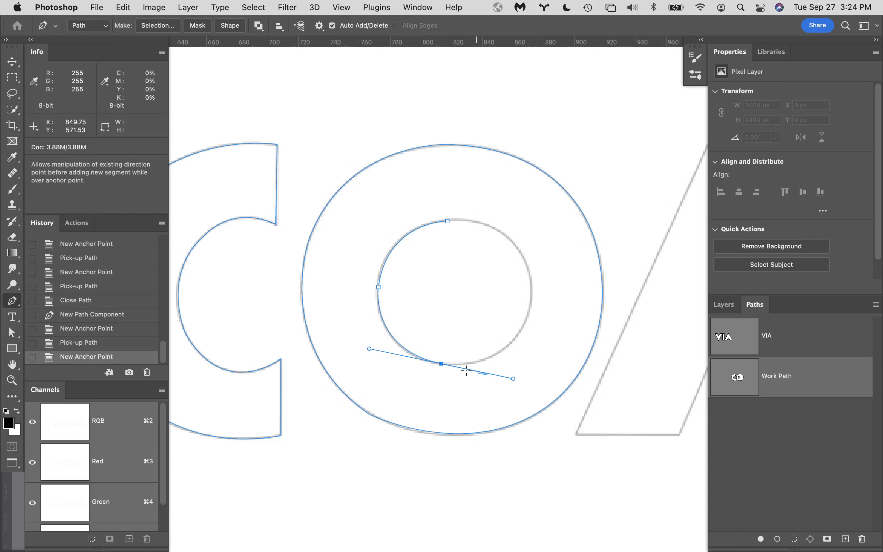
{"action": "left_click", "coordinate": [441, 363]}
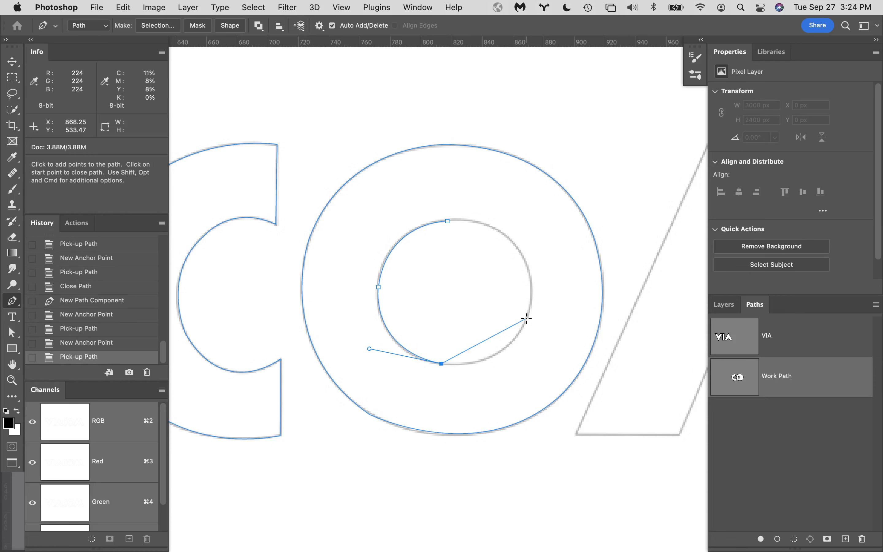
{"action": "left_click_drag", "start_coordinate": [526, 319], "coordinate": [550, 266]}
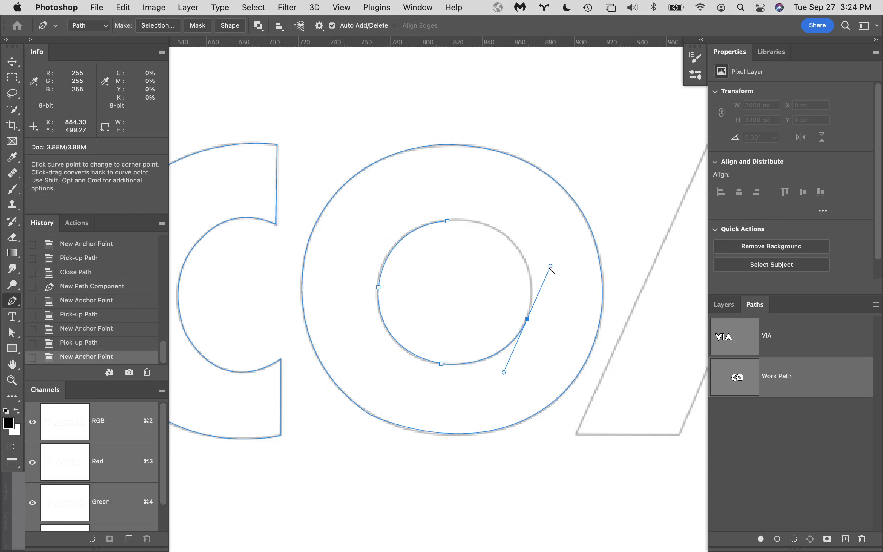
{"action": "left_click", "coordinate": [527, 318]}
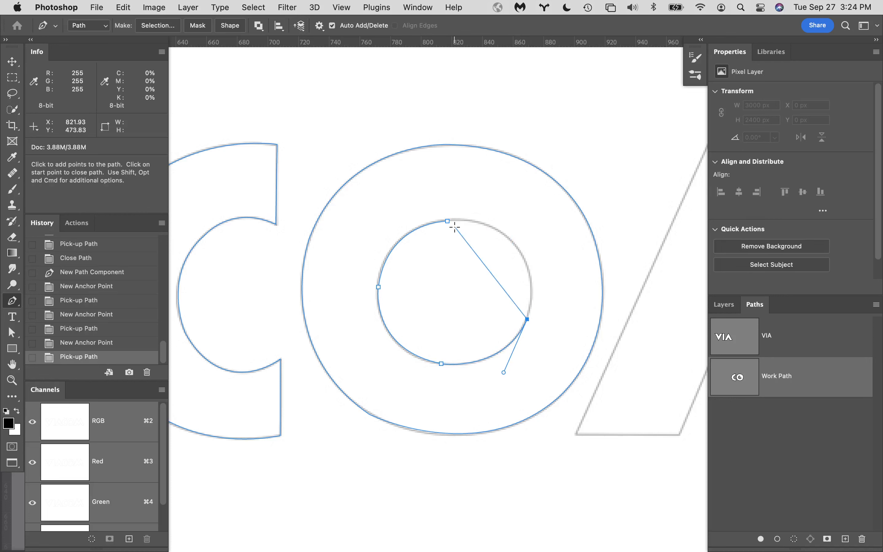
{"action": "left_click_drag", "start_coordinate": [449, 222], "coordinate": [343, 224]}
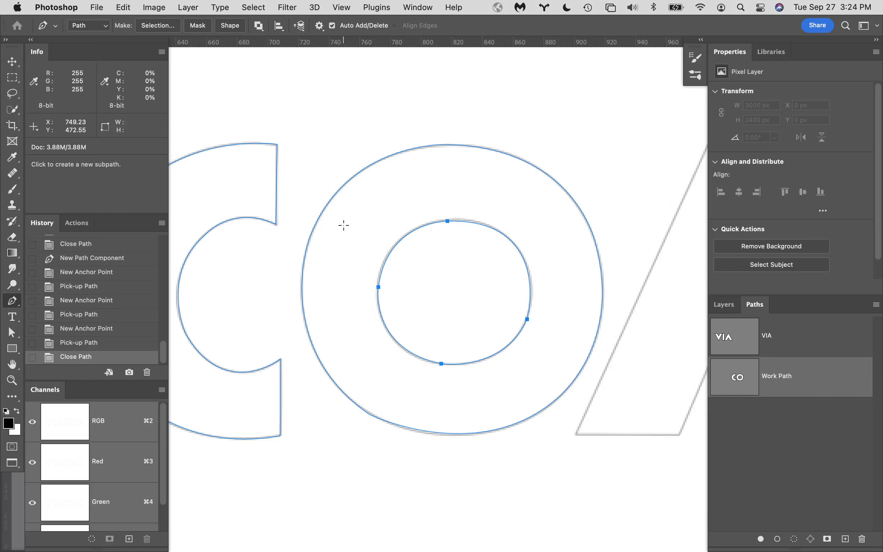
Place a stray anchor below the O and save the Work Path under the name CO.
{"action": "left_click", "coordinate": [539, 492]}
{"action": "key", "text": "space"}
{"action": "mouse_move", "coordinate": [591, 465]}
{"action": "left_mouse_down"}
{"action": "mouse_move", "coordinate": [376, 429]}
{"action": "mouse_move", "coordinate": [384, 422]}
{"action": "mouse_move", "coordinate": [589, 449]}
{"action": "left_mouse_up"}
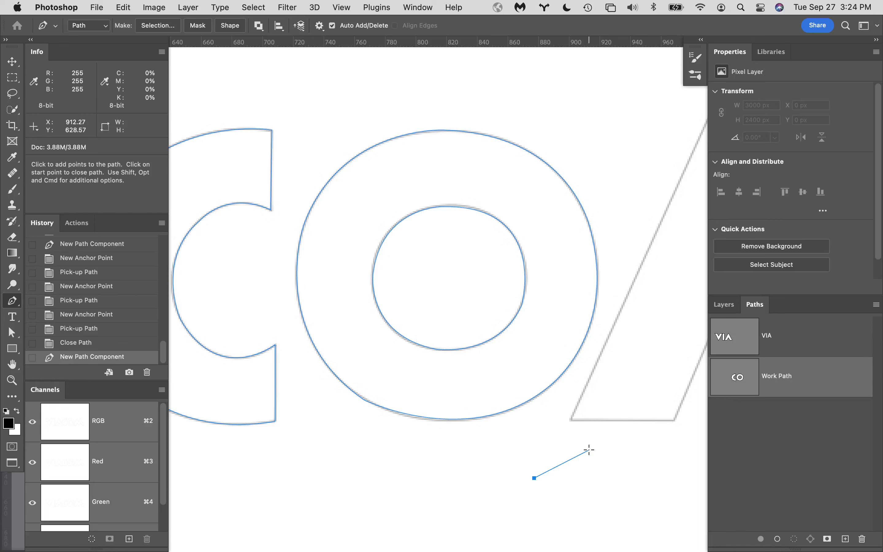
{"action": "left_click", "coordinate": [876, 305]}
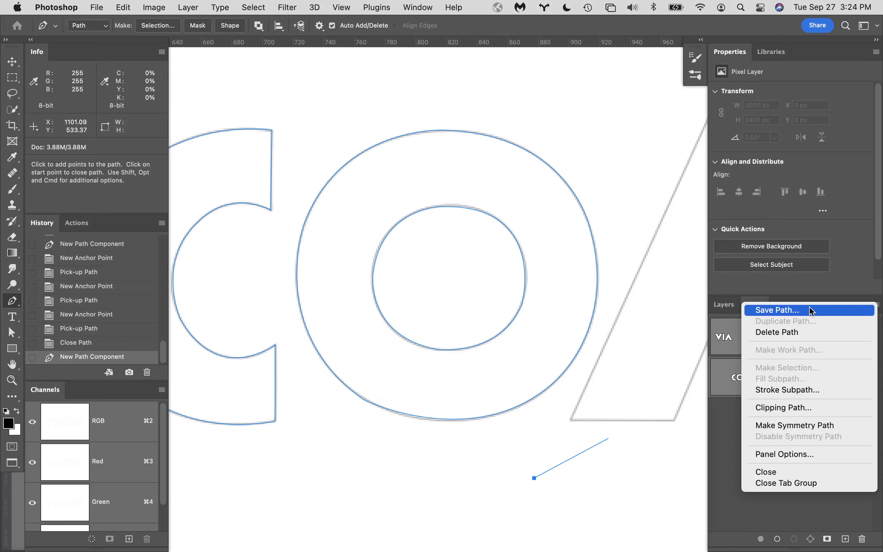
{"action": "left_click", "coordinate": [832, 514]}
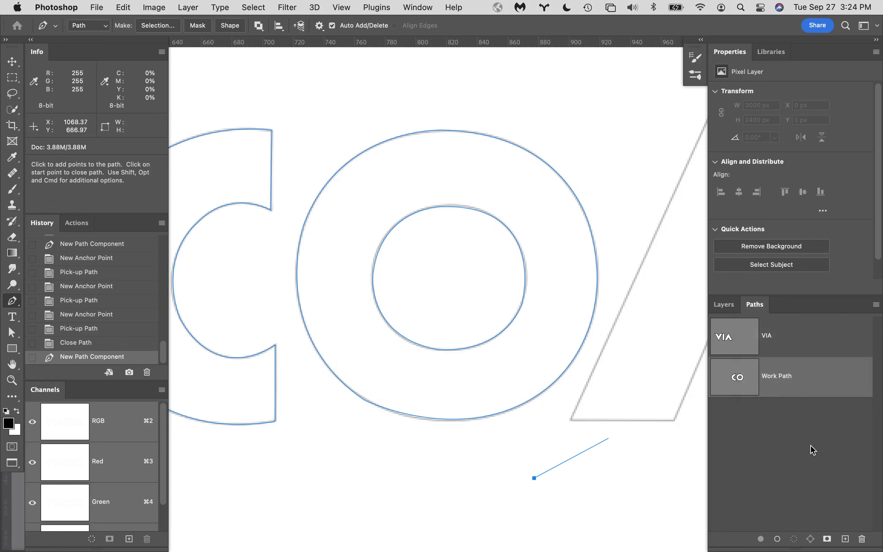
{"action": "double_click", "coordinate": [804, 379]}
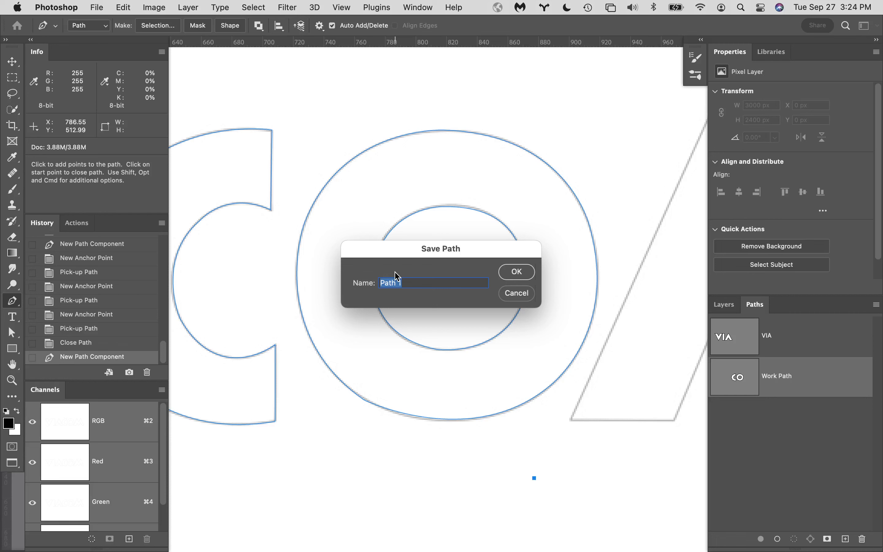
{"action": "type", "text": "CO"}
{"action": "key", "text": "Return"}
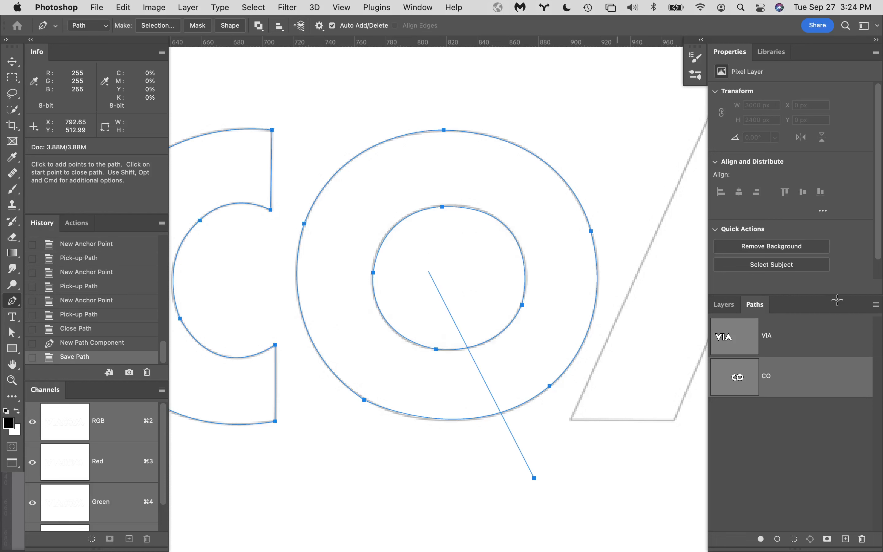
Undo saving the path as CO and undo the stray anchor below the O.
{"action": "key", "text": "super+z"}
{"action": "key", "text": "super+z"}
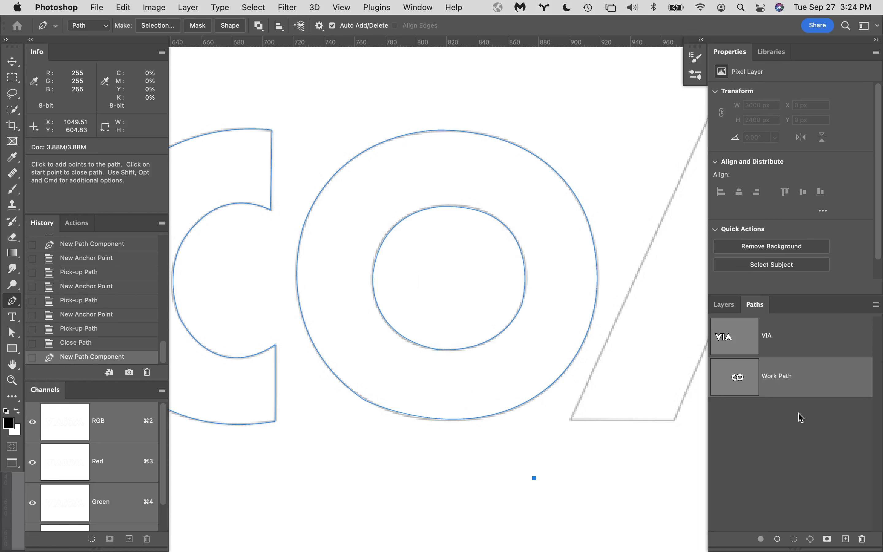
{"action": "key", "text": "super+shift+z"}
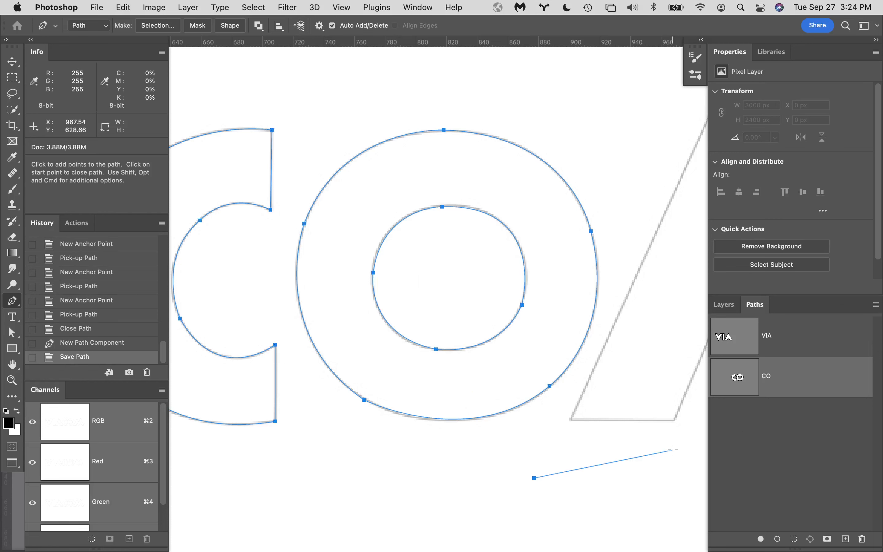
{"action": "key", "text": "super+z"}
{"action": "key", "text": "super+z"}
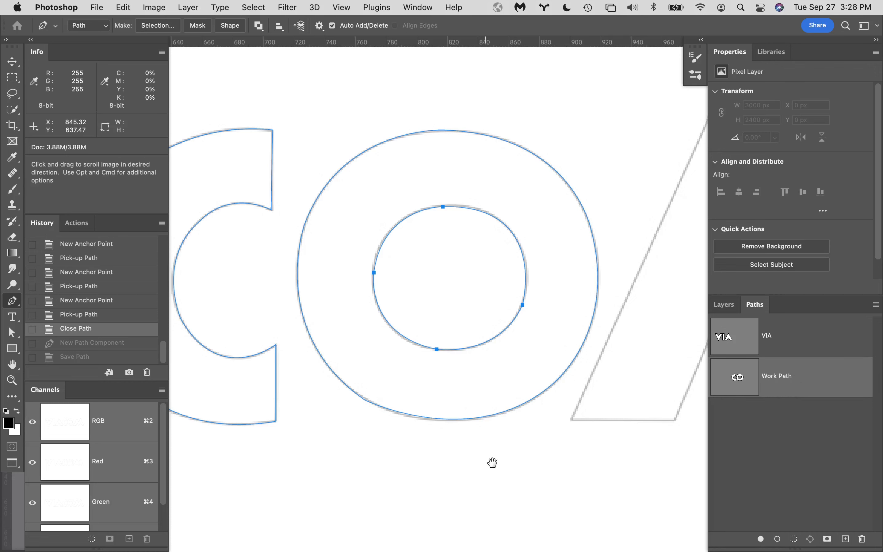
Copy the O's inner contour from the Work Path.
{"action": "left_click_drag", "start_coordinate": [493, 463], "coordinate": [584, 457]}
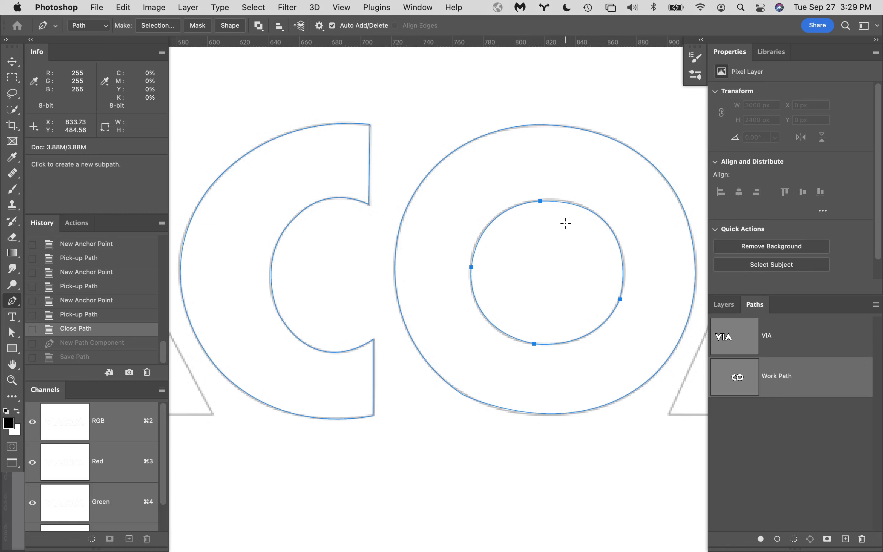
{"action": "left_click", "coordinate": [124, 7]}
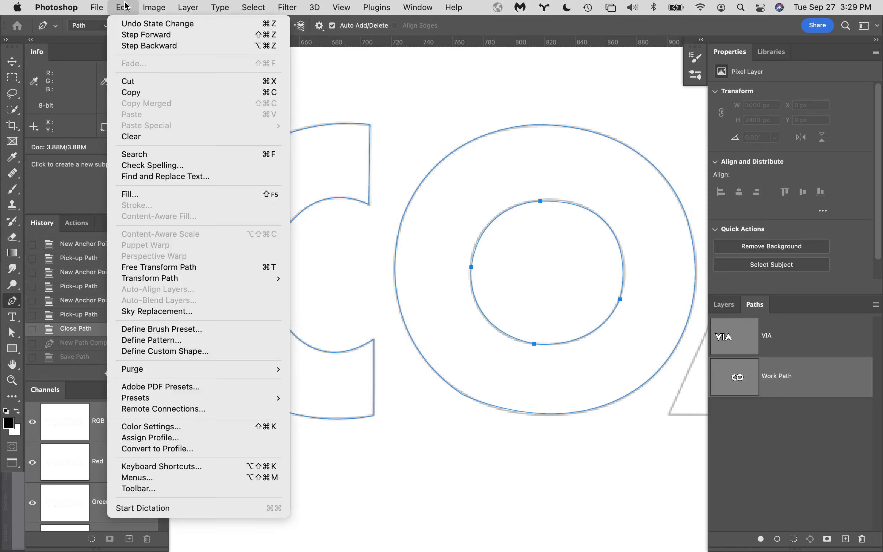
{"action": "left_click", "coordinate": [139, 94]}
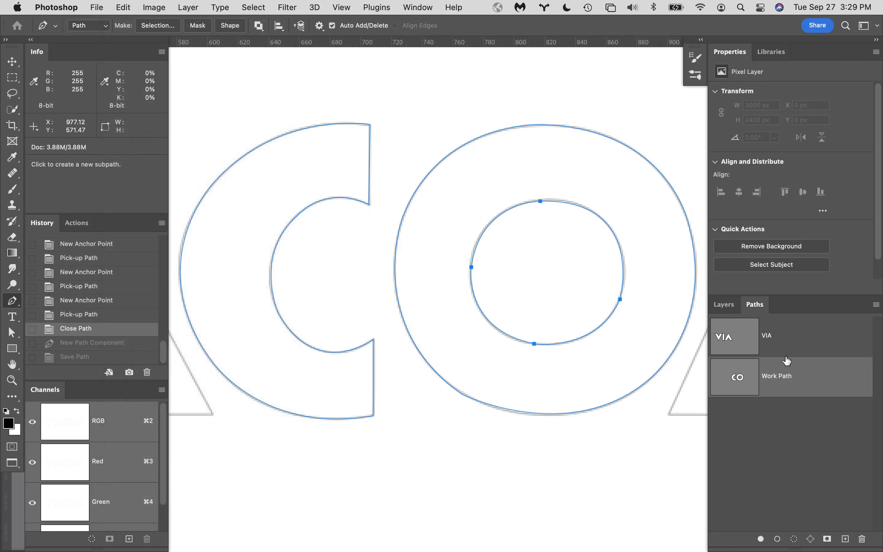
Paste the O's copied inner contour into the VIA path, and undo the paste.
{"action": "left_click", "coordinate": [808, 333]}
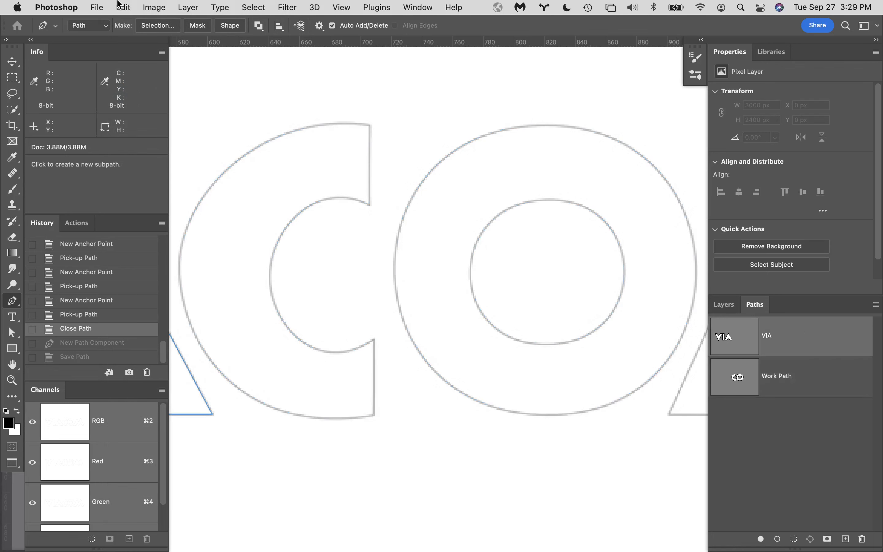
{"action": "left_click", "coordinate": [123, 6]}
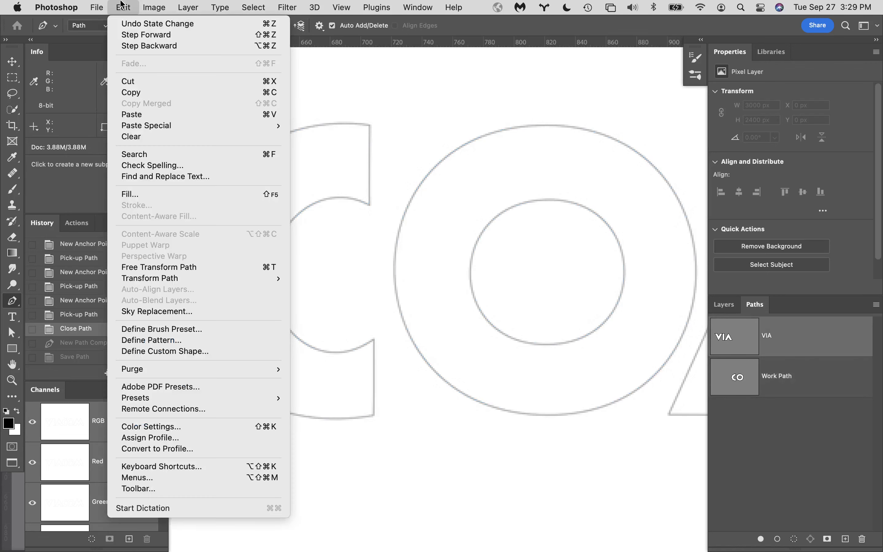
{"action": "left_click", "coordinate": [131, 114]}
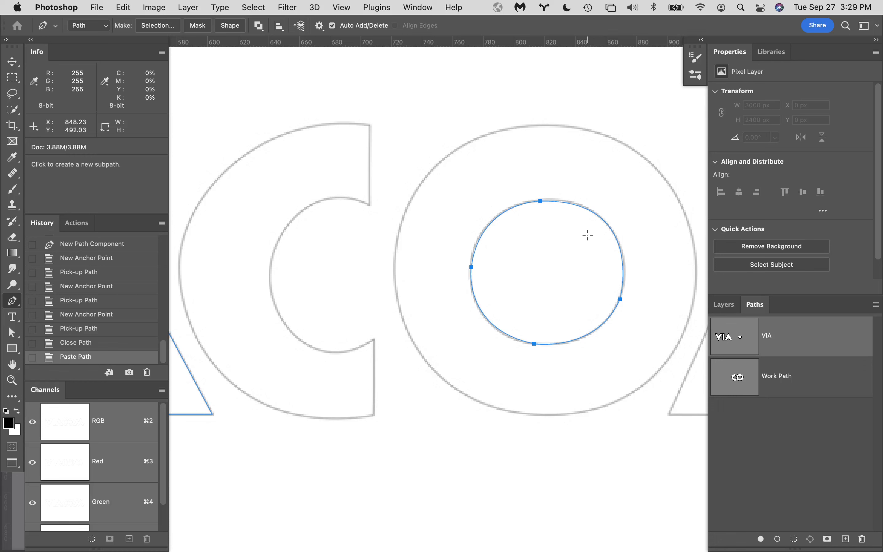
{"action": "key", "text": "super+z"}
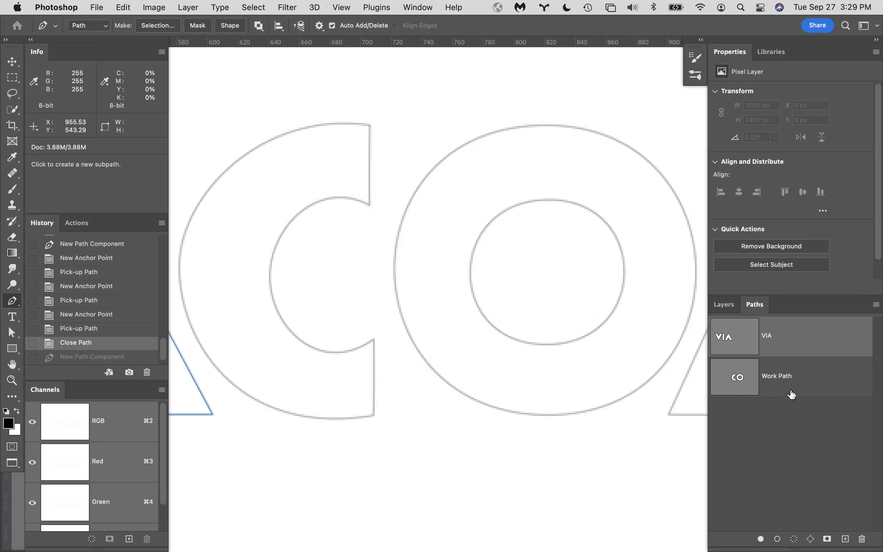
Select the C outline and both O contours of the Work Path together with the Path Selection Tool.
{"action": "left_click", "coordinate": [827, 375]}
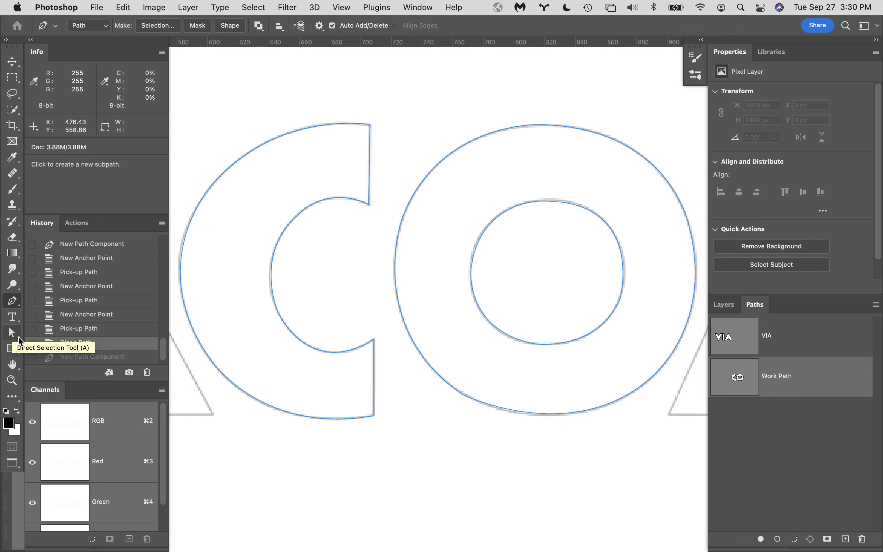
{"action": "left_click", "coordinate": [19, 341]}
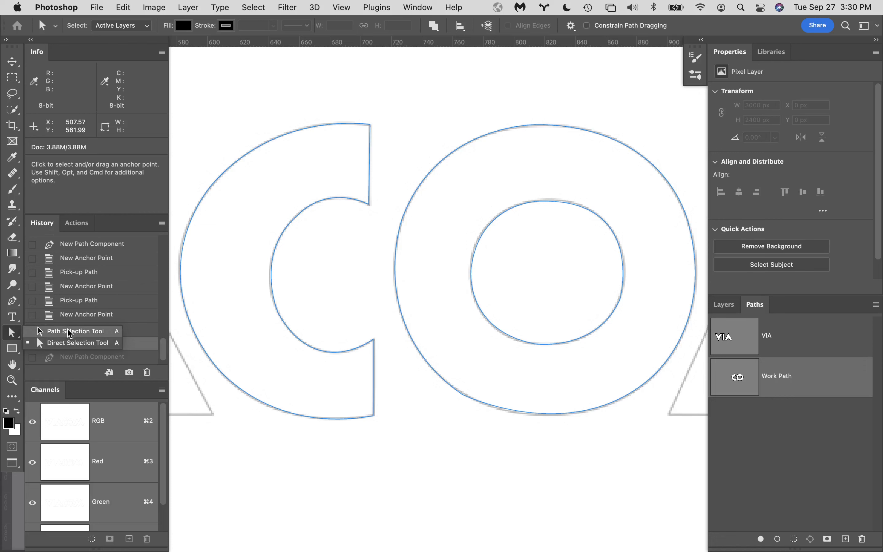
{"action": "left_click", "coordinate": [69, 331]}
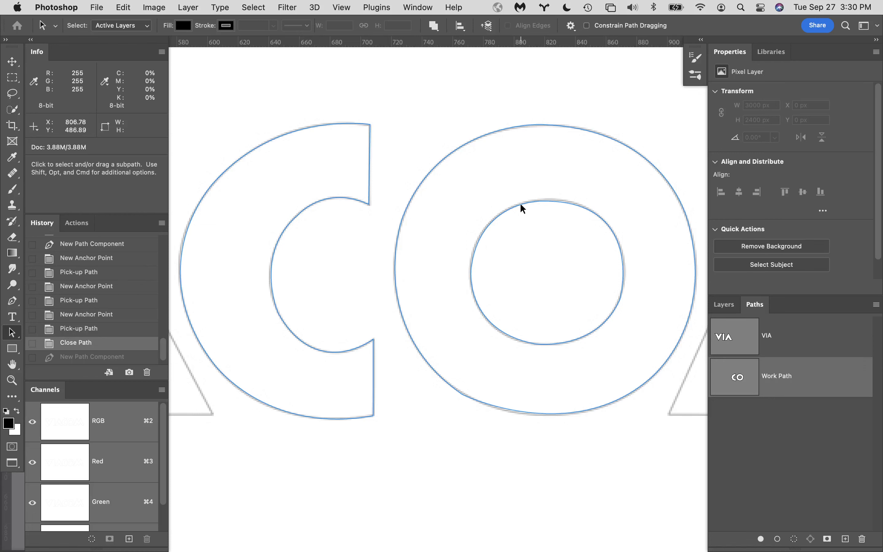
{"action": "left_click", "coordinate": [368, 125]}
{"action": "left_click", "coordinate": [517, 127]}
{"action": "left_click", "coordinate": [368, 126], "text": "shift"}
{"action": "left_click", "coordinate": [559, 201], "text": "shift"}
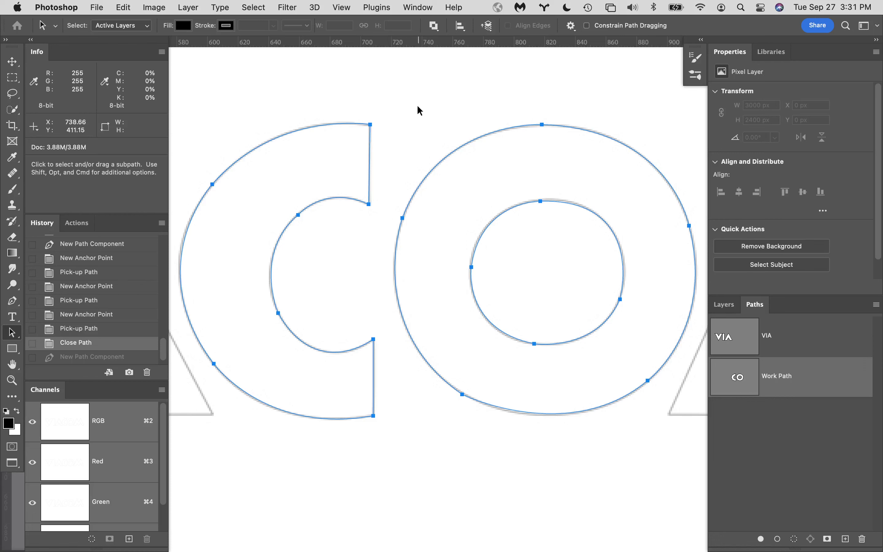
Deselect the contours, add the C outline and both O contours to the selection one by one, and copy them.
{"action": "left_click", "coordinate": [429, 89]}
{"action": "left_click", "coordinate": [370, 125]}
{"action": "left_click", "coordinate": [469, 142], "text": "shift"}
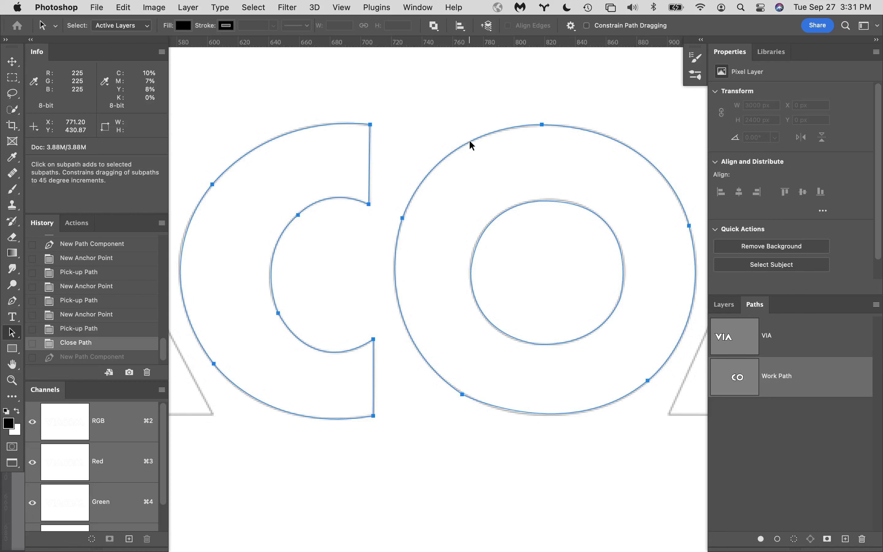
{"action": "left_click", "coordinate": [505, 209], "text": "shift"}
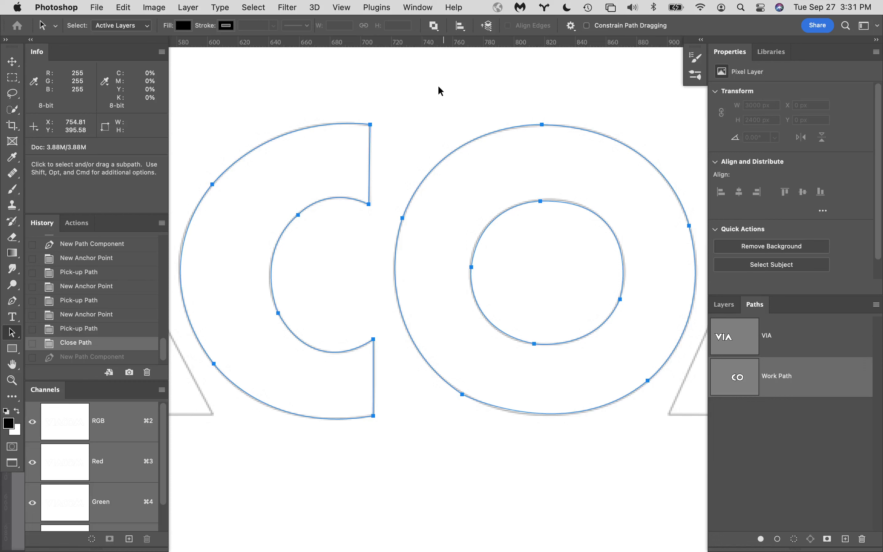
{"action": "key", "text": "super+c"}
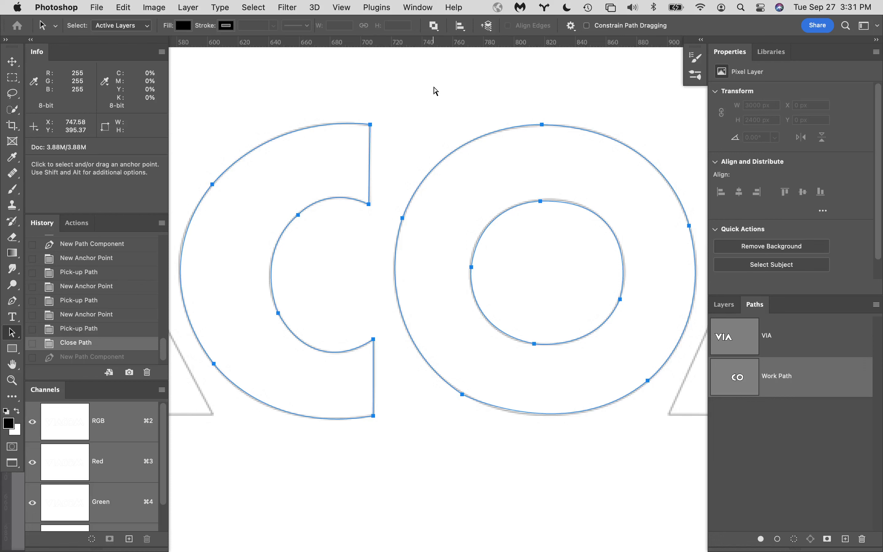
Select all C and O contours of the Work Path at once with a selection box and copy them.
{"action": "left_click", "coordinate": [456, 481]}
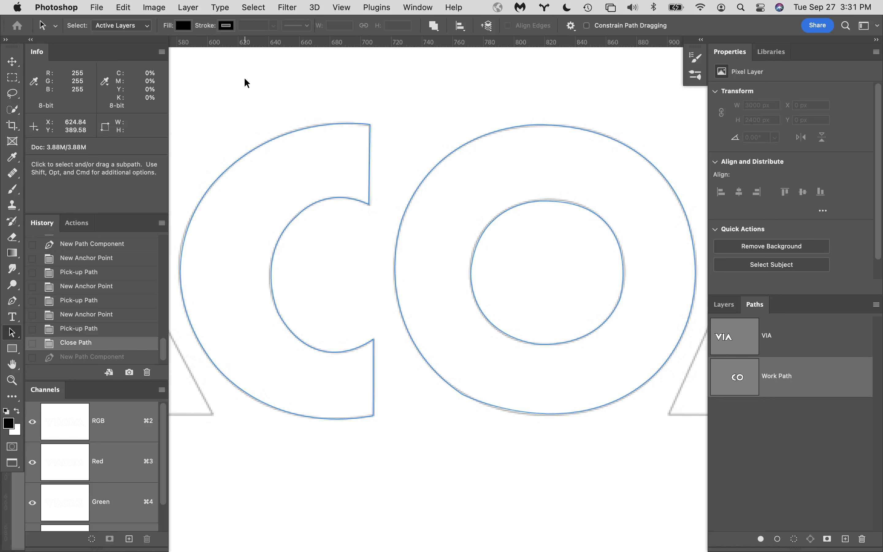
{"action": "left_click_drag", "start_coordinate": [245, 84], "coordinate": [581, 439]}
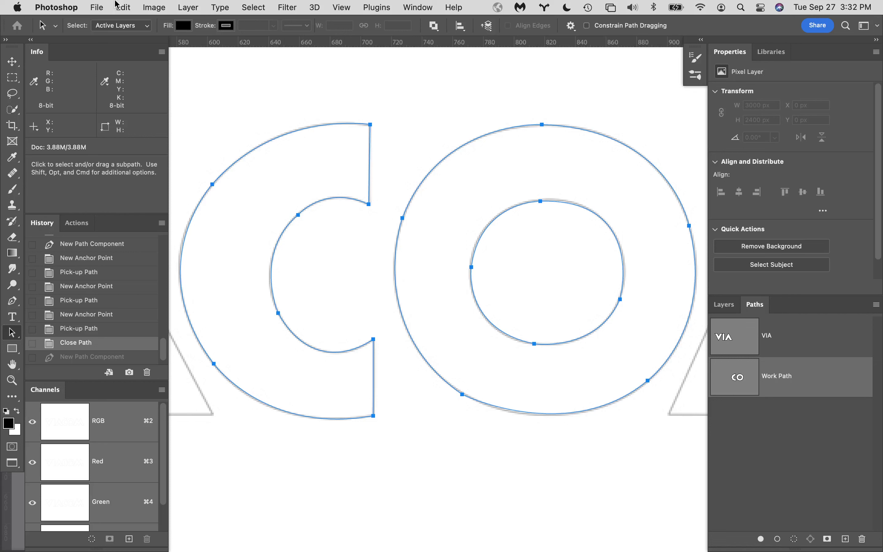
{"action": "left_click", "coordinate": [123, 8]}
{"action": "left_click", "coordinate": [152, 92]}
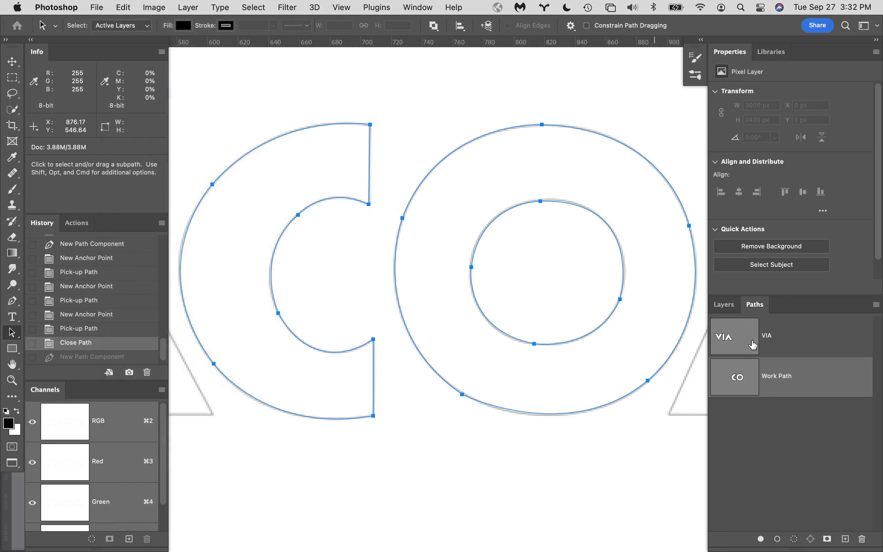
Paste the copied C and O contours into the VIA path, and undo the paste.
{"action": "left_click", "coordinate": [804, 336]}
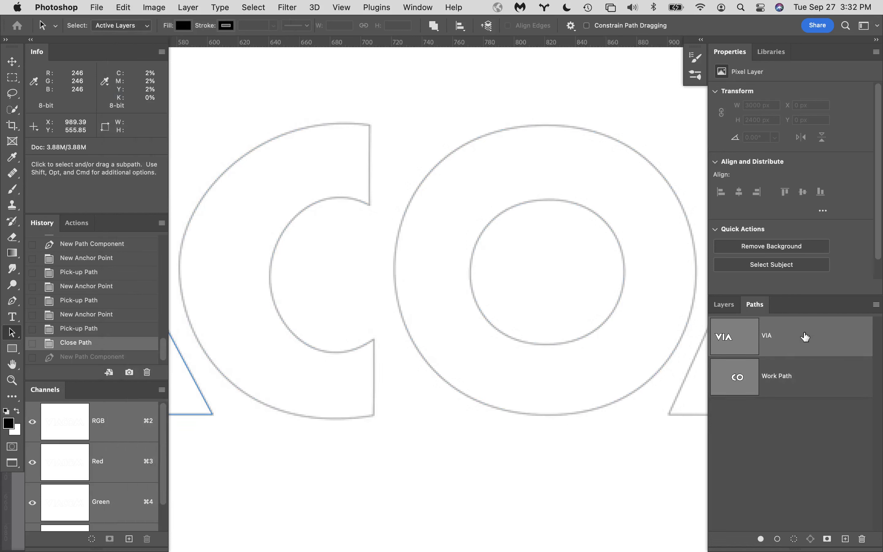
{"action": "key", "text": "super+v"}
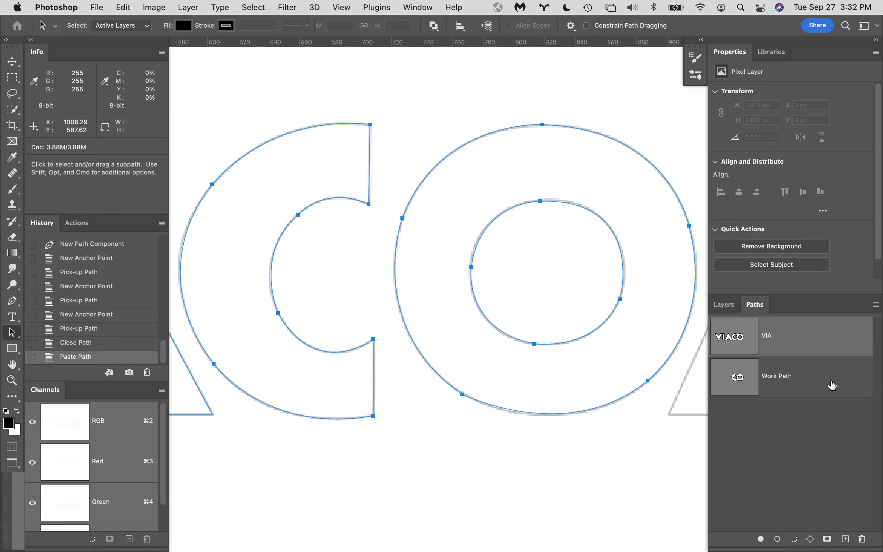
{"action": "key", "text": "super+z"}
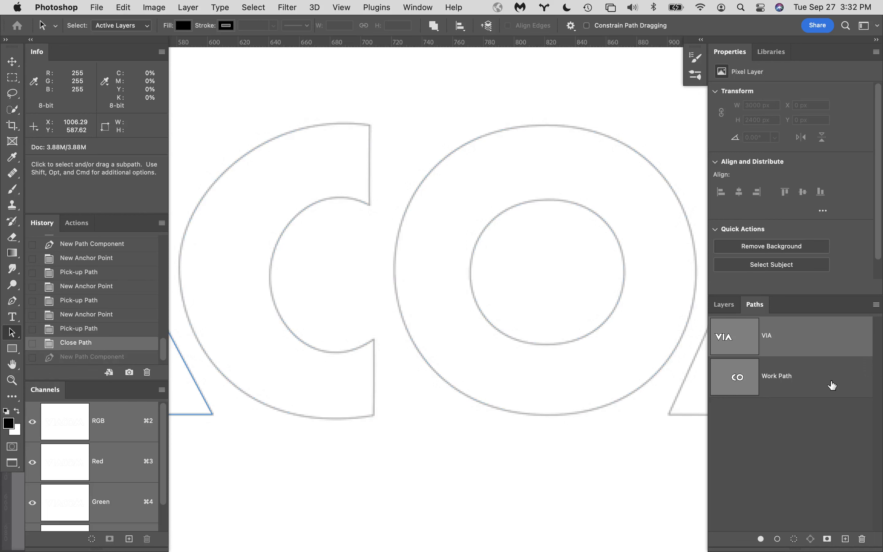
Cut all C and O contours from the Work Path and paste them into the VIA path.
{"action": "left_click", "coordinate": [832, 385]}
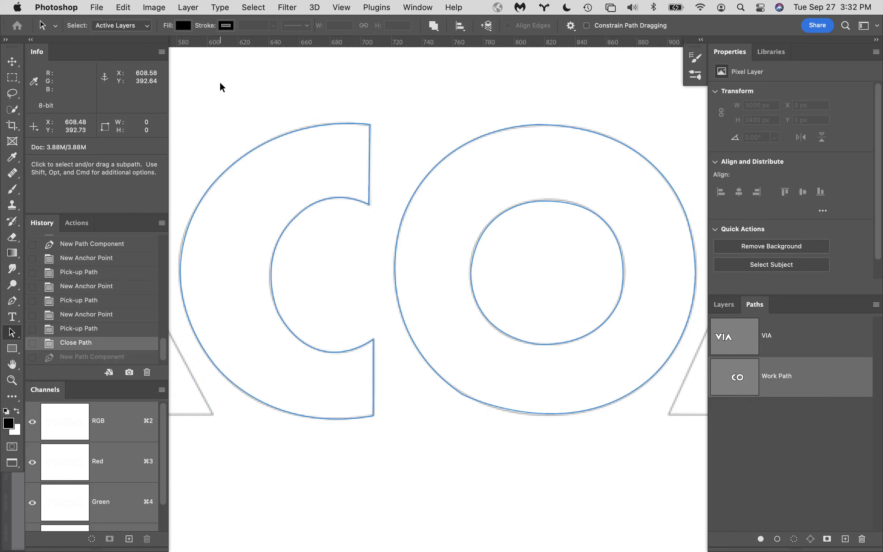
{"action": "left_click_drag", "start_coordinate": [220, 83], "coordinate": [562, 456]}
{"action": "left_click", "coordinate": [123, 8]}
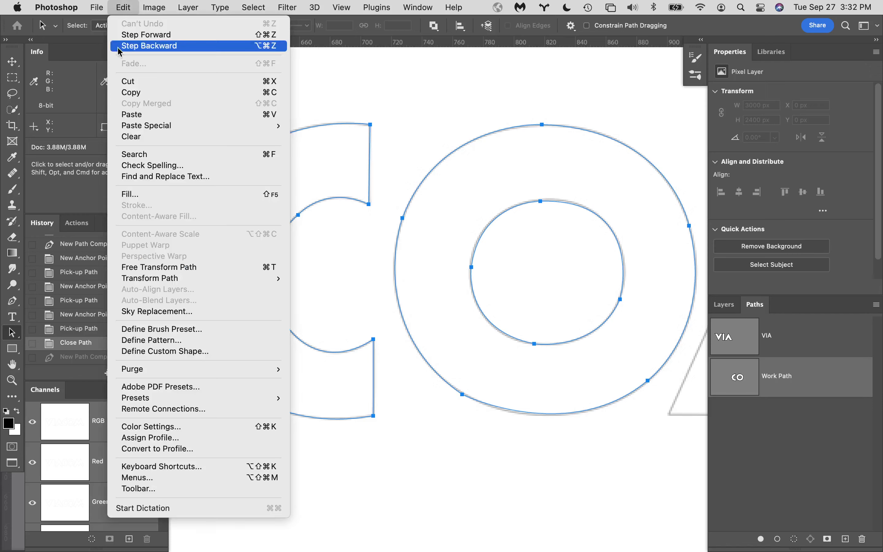
{"action": "left_click", "coordinate": [138, 83]}
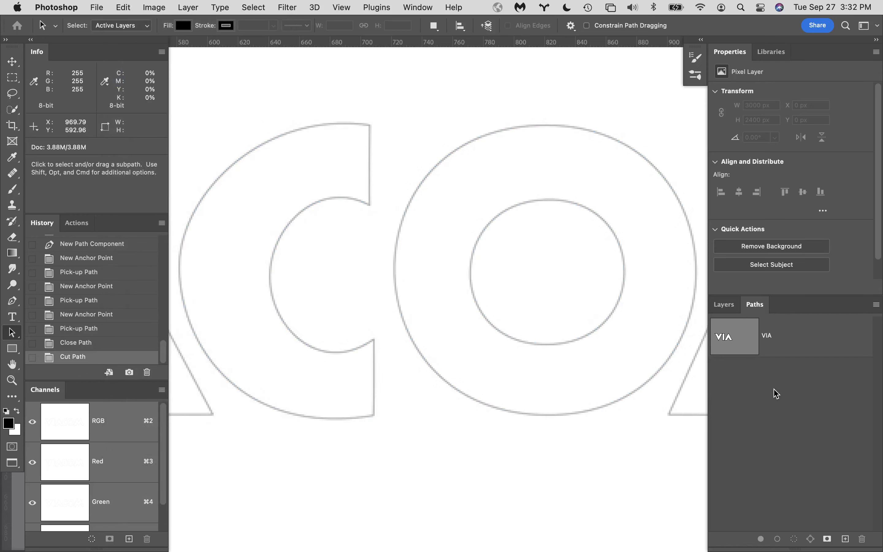
{"action": "key", "text": "super+v"}
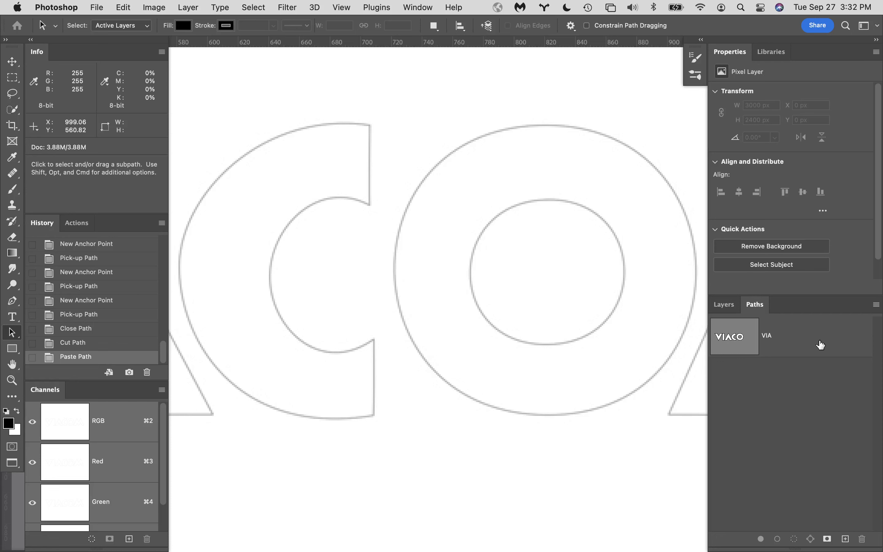
Duplicate the VIA path and delete the duplicate.
{"action": "left_click", "coordinate": [819, 346]}
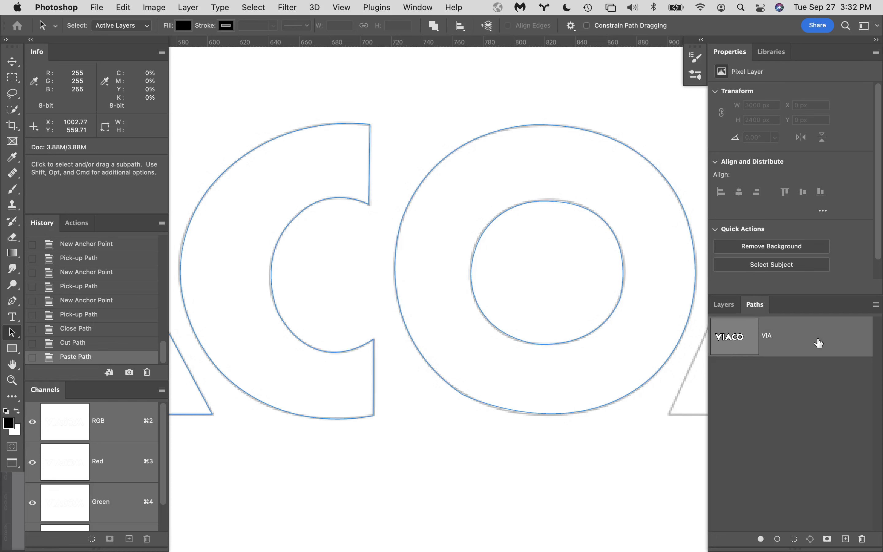
{"action": "left_click_drag", "start_coordinate": [833, 339], "coordinate": [845, 539]}
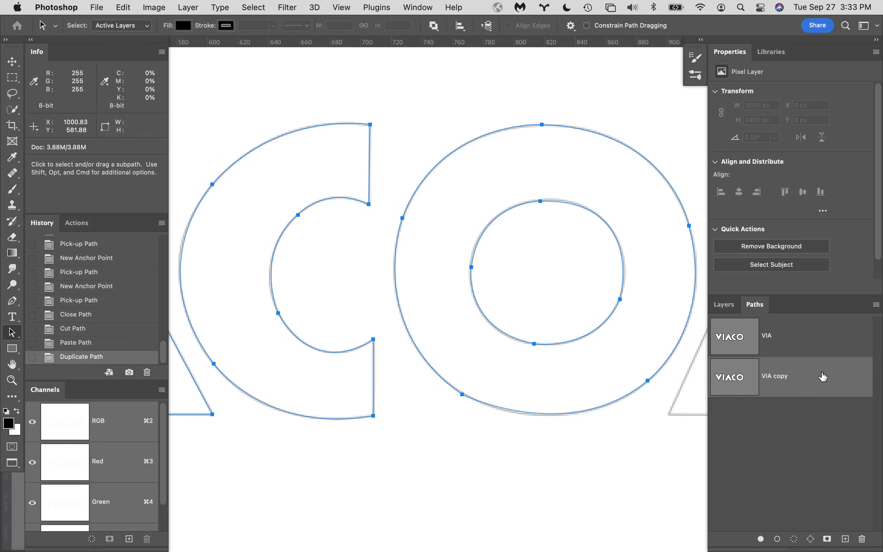
{"action": "key", "text": "BackSpace"}
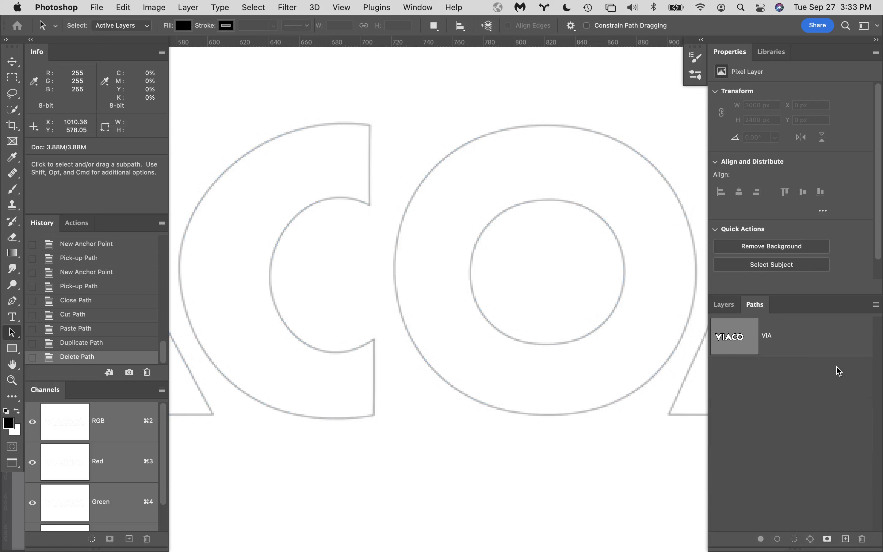
Activate the VIA path so its outlines display over the traced letters, focusing on the letter I.
{"action": "left_click", "coordinate": [816, 347]}
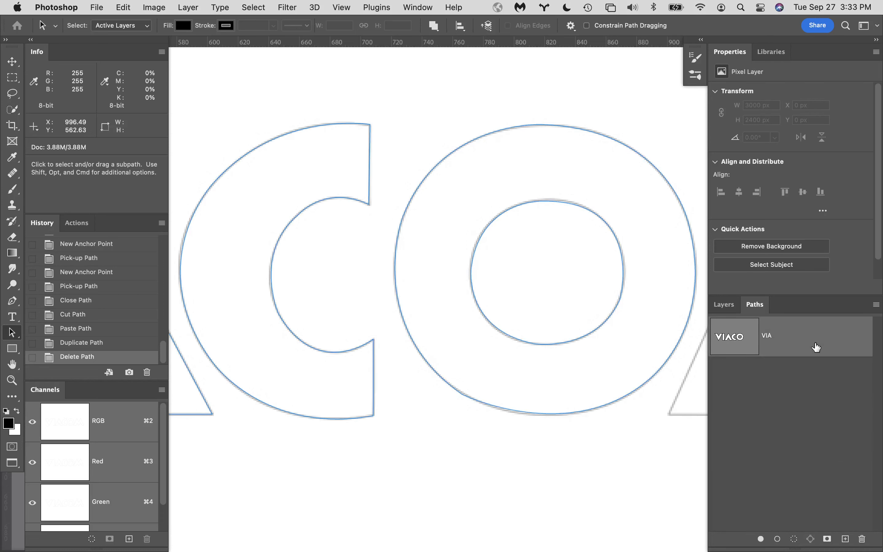
{"action": "scroll", "coordinate": [518, 466], "scroll_direction": "left", "scroll_amount": 15}
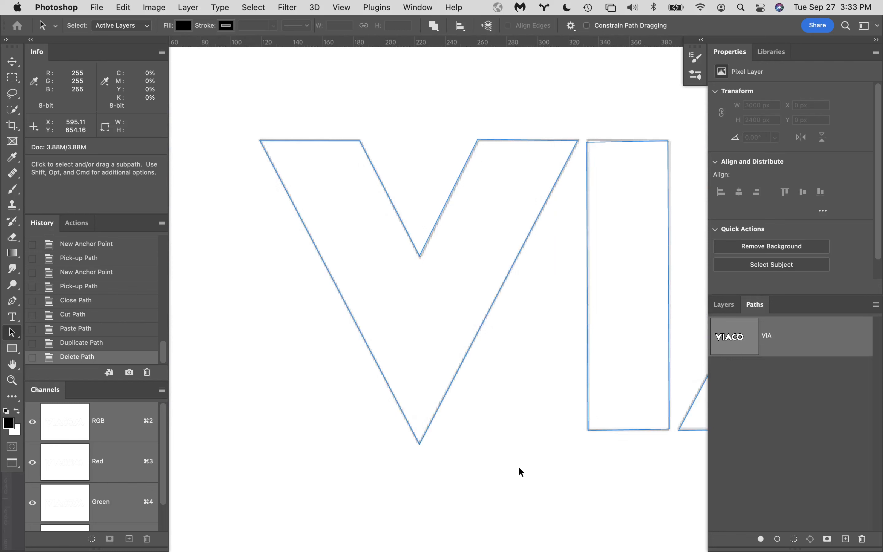
{"action": "scroll", "coordinate": [518, 466], "scroll_direction": "right", "scroll_amount": 3}
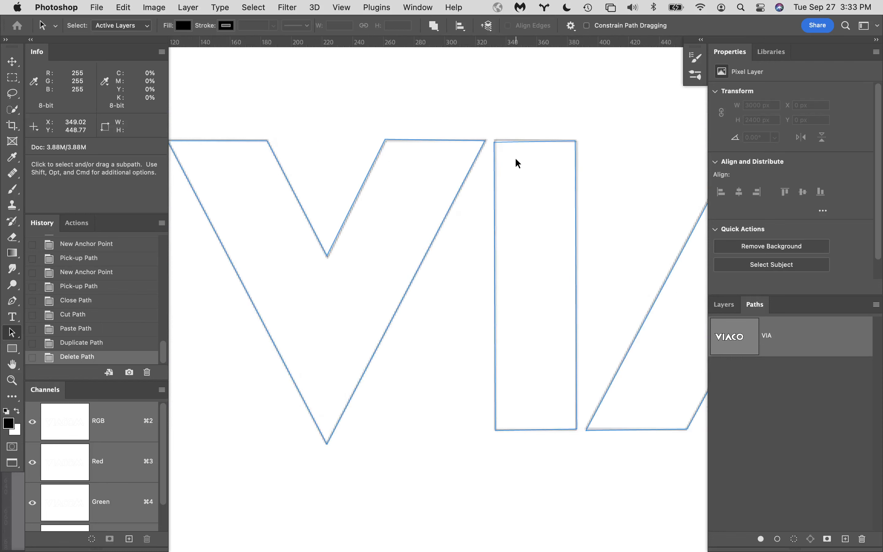
{"action": "key", "text": "super+space"}
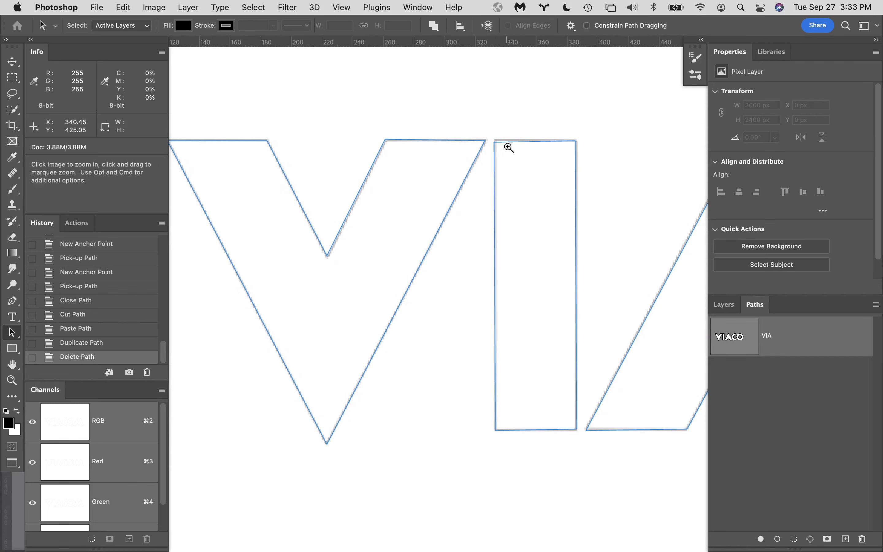
{"action": "left_click", "coordinate": [511, 153]}
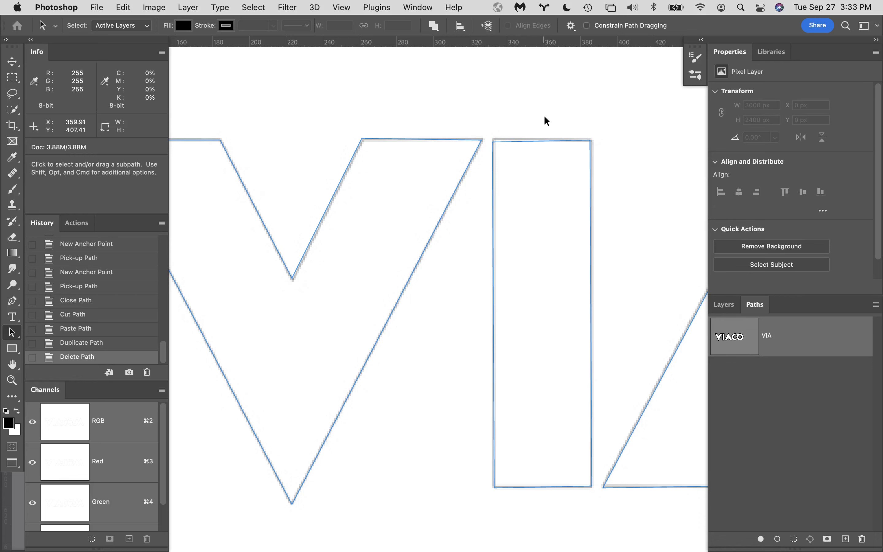
Try moving the whole letter I subpath up off its outline and undo the move.
{"action": "left_click", "coordinate": [559, 139]}
{"action": "left_click_drag", "start_coordinate": [549, 277], "coordinate": [554, 250]}
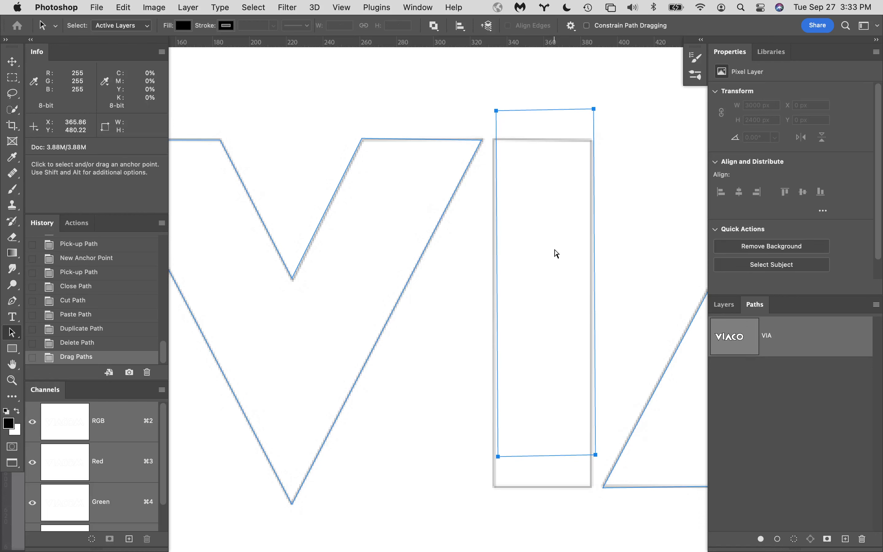
{"action": "key", "text": "super+z"}
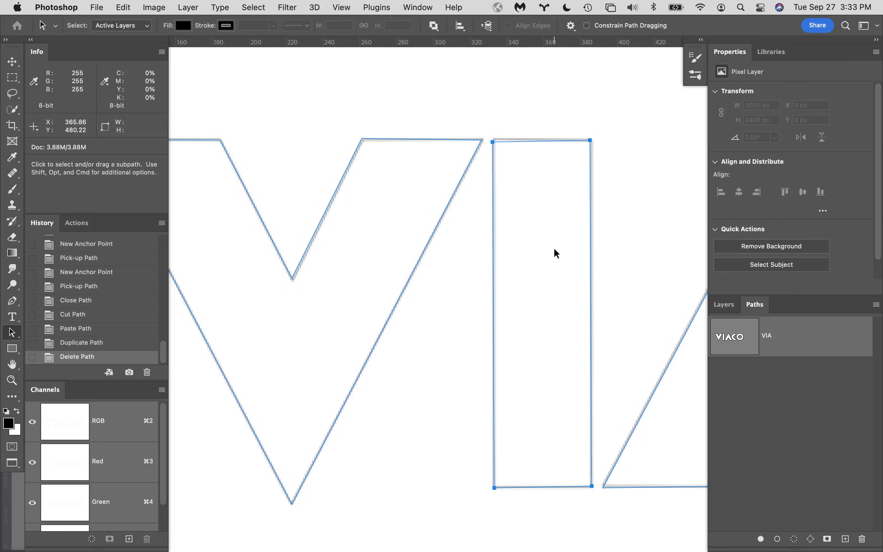
Select all the letter subpaths of the VIA path together.
{"action": "left_click", "coordinate": [513, 226], "text": "alt"}
{"action": "left_click", "coordinate": [513, 227], "text": "alt"}
{"action": "left_click", "coordinate": [524, 236], "text": "alt"}
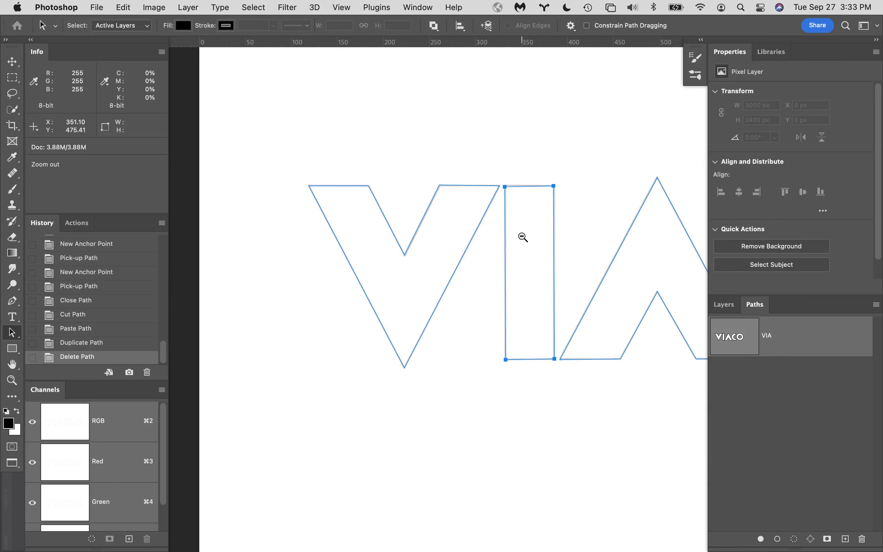
{"action": "left_click", "coordinate": [523, 236], "text": "alt"}
{"action": "left_click", "coordinate": [524, 236], "text": "alt"}
{"action": "left_click_drag", "start_coordinate": [564, 313], "coordinate": [407, 311]}
{"action": "left_click_drag", "start_coordinate": [280, 199], "coordinate": [551, 318]}
{"action": "left_click_drag", "start_coordinate": [432, 288], "coordinate": [425, 193]}
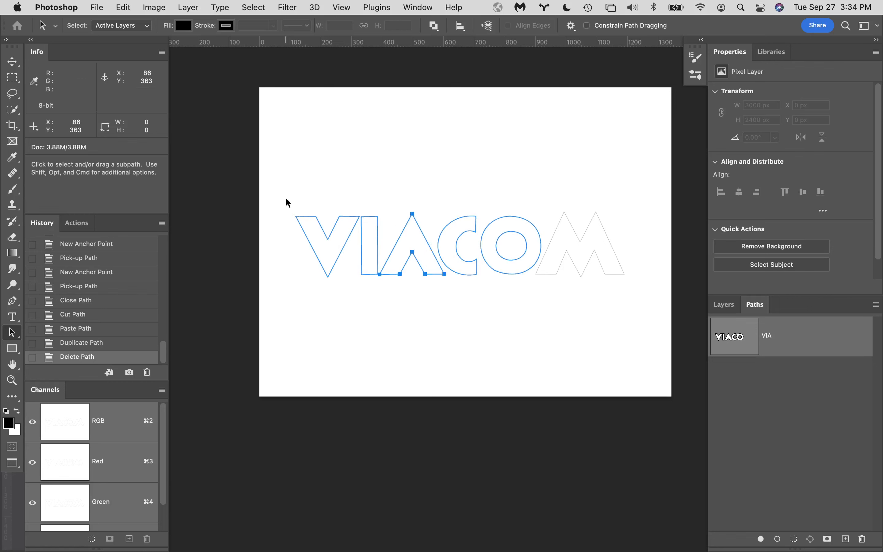
{"action": "left_click_drag", "start_coordinate": [286, 201], "coordinate": [565, 315]}
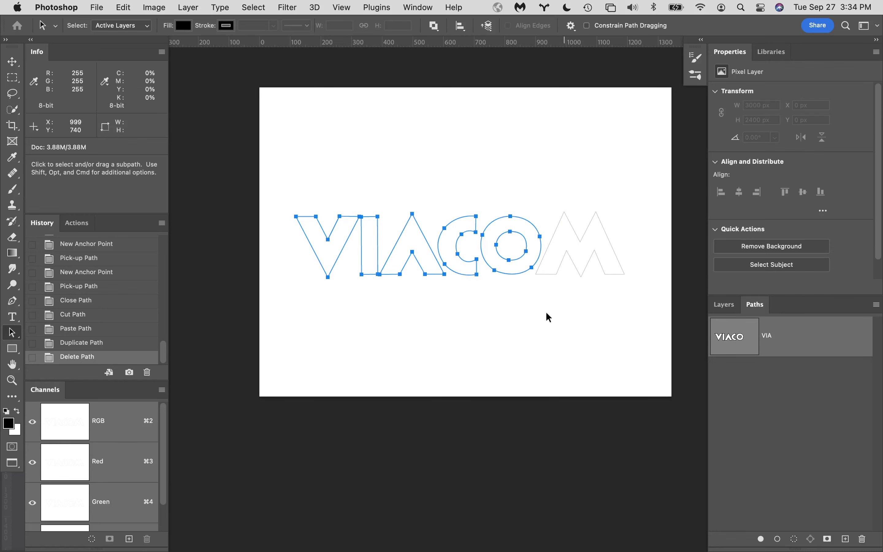
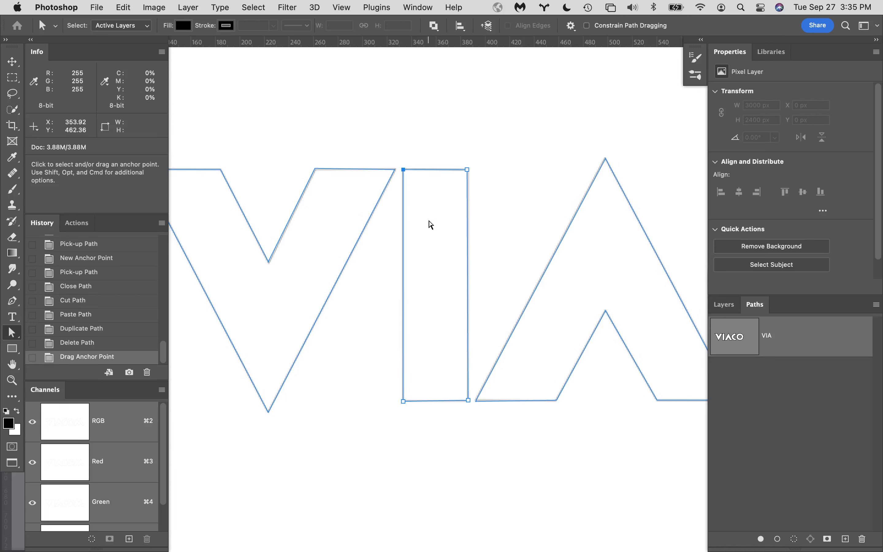
Shift the top edge of the letter I subpath slightly so it aligns with the letter outline.
{"action": "mouse_move", "coordinate": [442, 171]}
{"action": "left_mouse_down"}
{"action": "mouse_move", "coordinate": [438, 93]}
{"action": "mouse_move", "coordinate": [465, 99]}
{"action": "mouse_move", "coordinate": [414, 107]}
{"action": "mouse_move", "coordinate": [451, 110]}
{"action": "mouse_move", "coordinate": [442, 171]}
{"action": "left_mouse_up"}
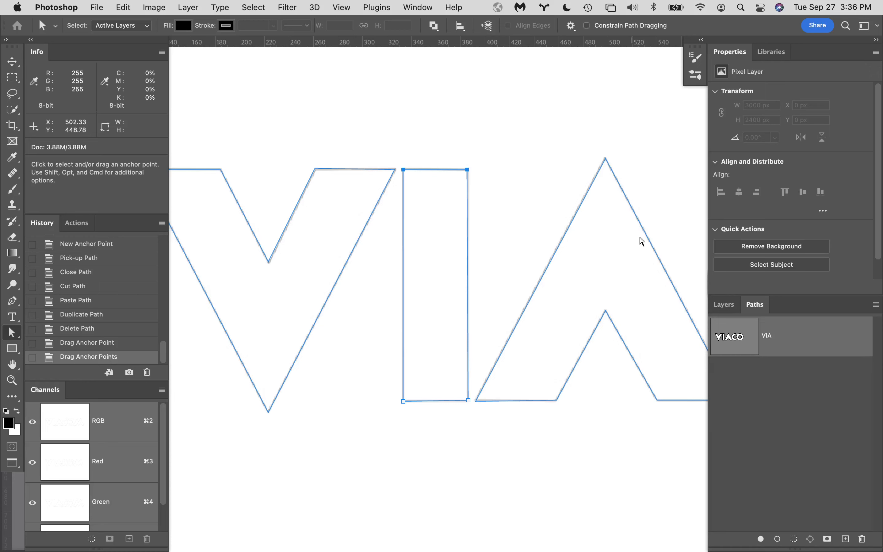
Create a new path named M for the last letter of the logo.
{"action": "scroll", "coordinate": [621, 285], "scroll_direction": "right", "scroll_amount": 10}
{"action": "scroll", "coordinate": [607, 289], "scroll_direction": "left", "scroll_amount": 3}
{"action": "scroll", "coordinate": [607, 289], "scroll_direction": "down", "scroll_amount": 2}
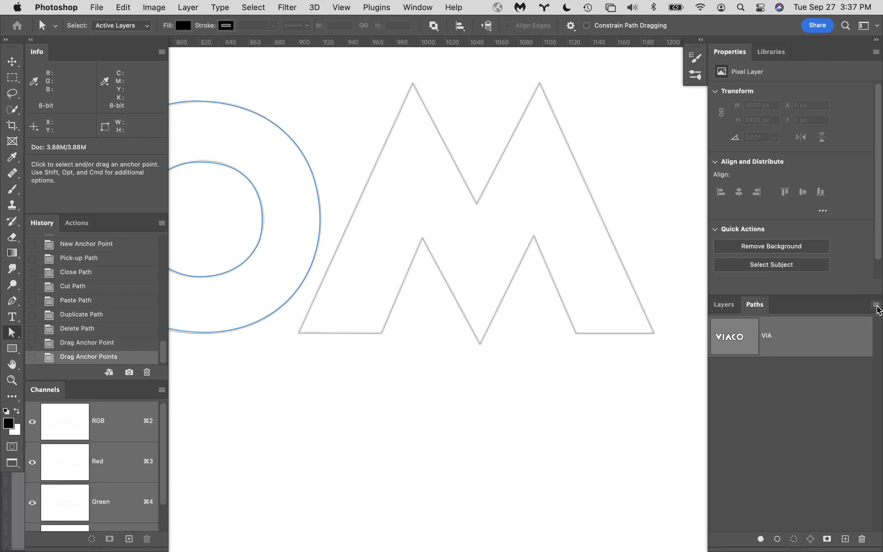
{"action": "left_click", "coordinate": [876, 306]}
{"action": "left_click", "coordinate": [876, 306]}
{"action": "left_click", "coordinate": [876, 306]}
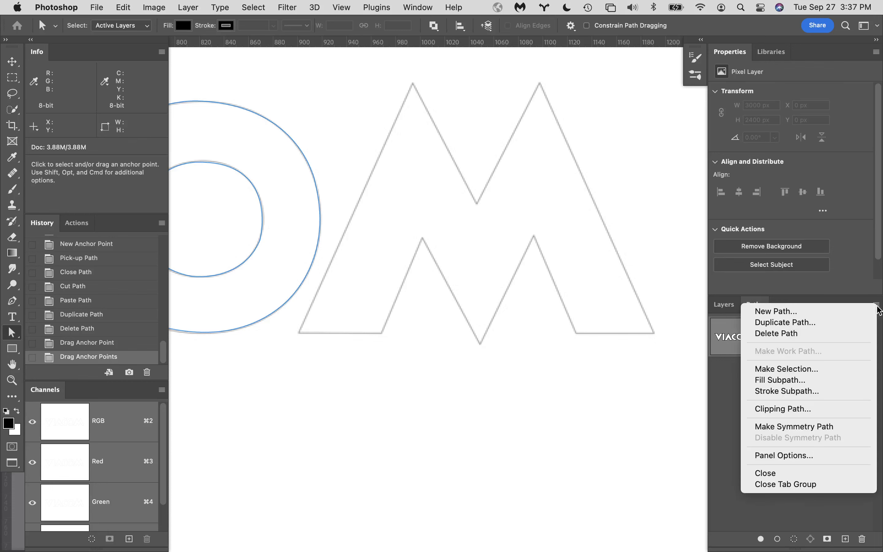
{"action": "left_click", "coordinate": [819, 311]}
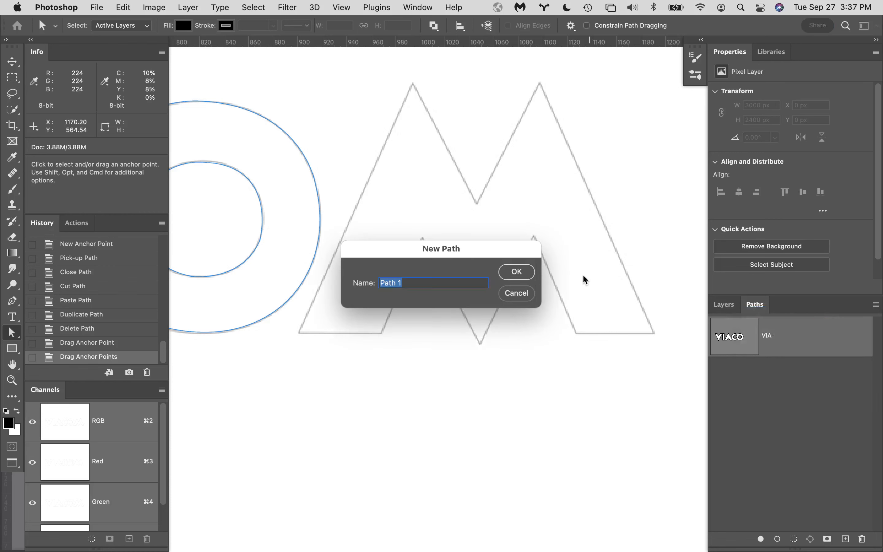
{"action": "type", "text": "M"}
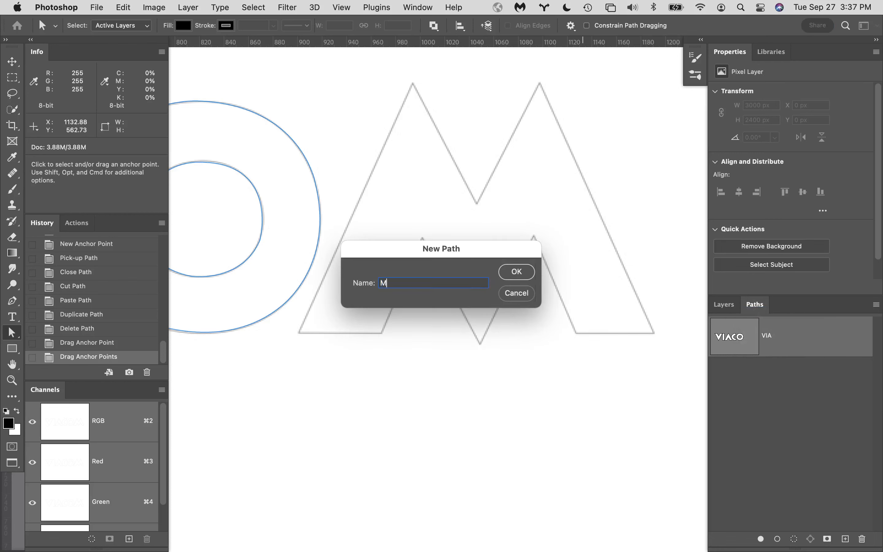
{"action": "left_click", "coordinate": [517, 272]}
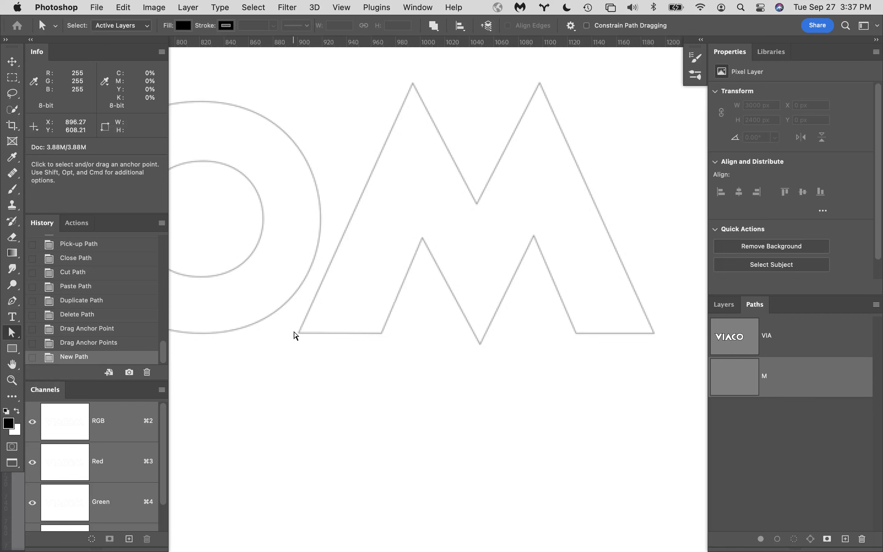
Trace the letter M with the Pen tool, placing a point on every corner and closing the path at the lower-left corner.
{"action": "key", "text": "p"}
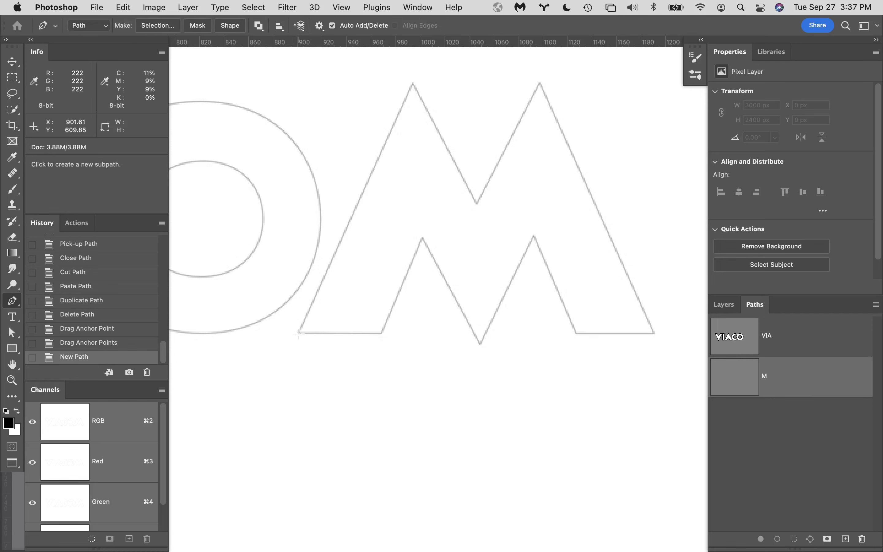
{"action": "left_click", "coordinate": [299, 333]}
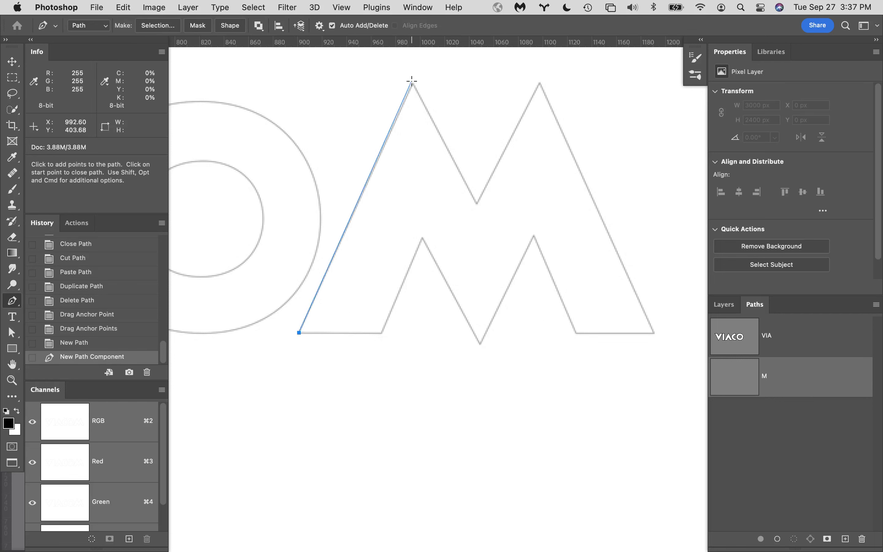
{"action": "left_click", "coordinate": [412, 84]}
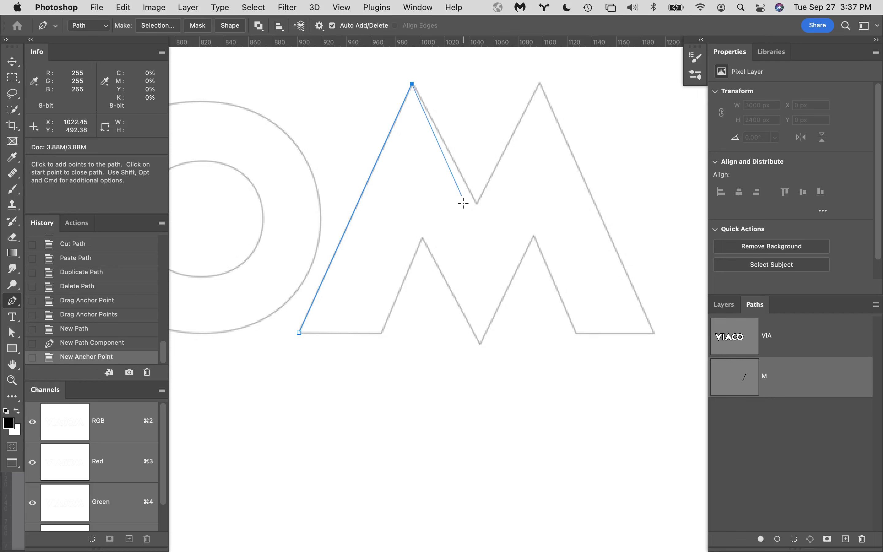
{"action": "left_click", "coordinate": [477, 204]}
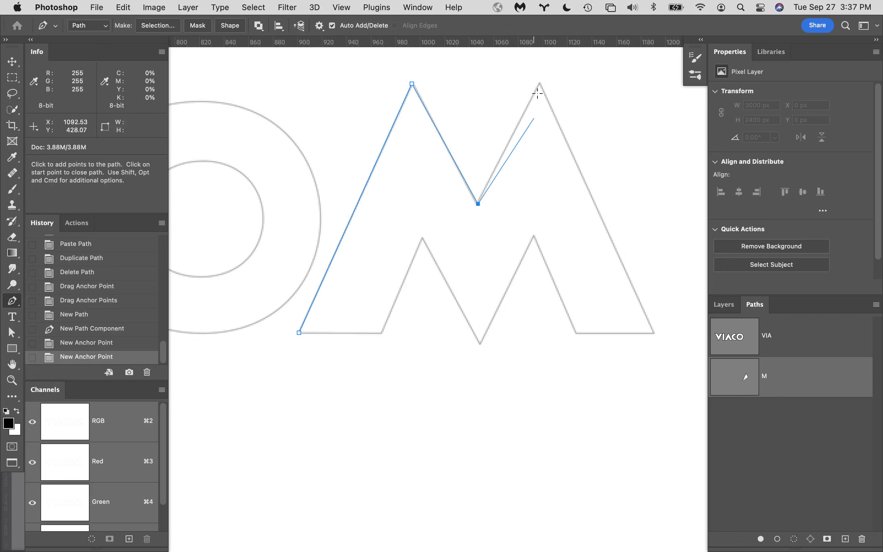
{"action": "left_click", "coordinate": [540, 84]}
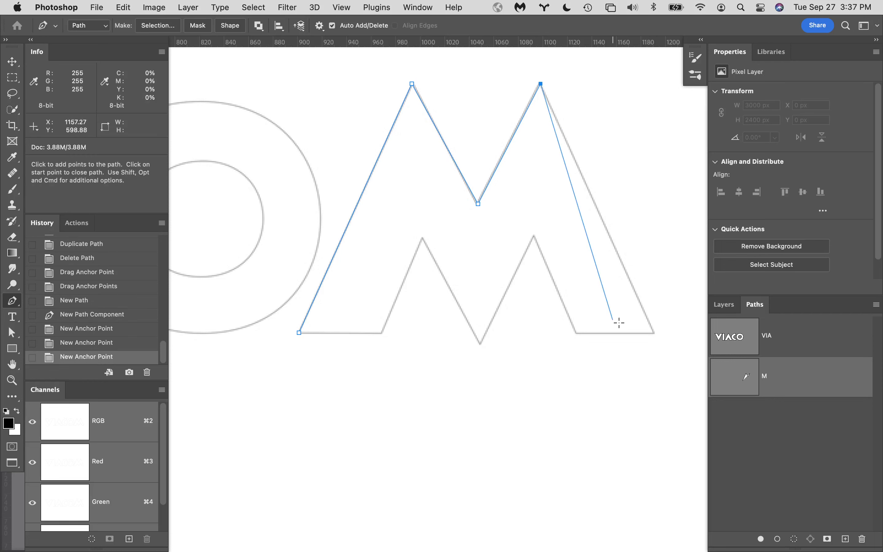
{"action": "left_click", "coordinate": [655, 332]}
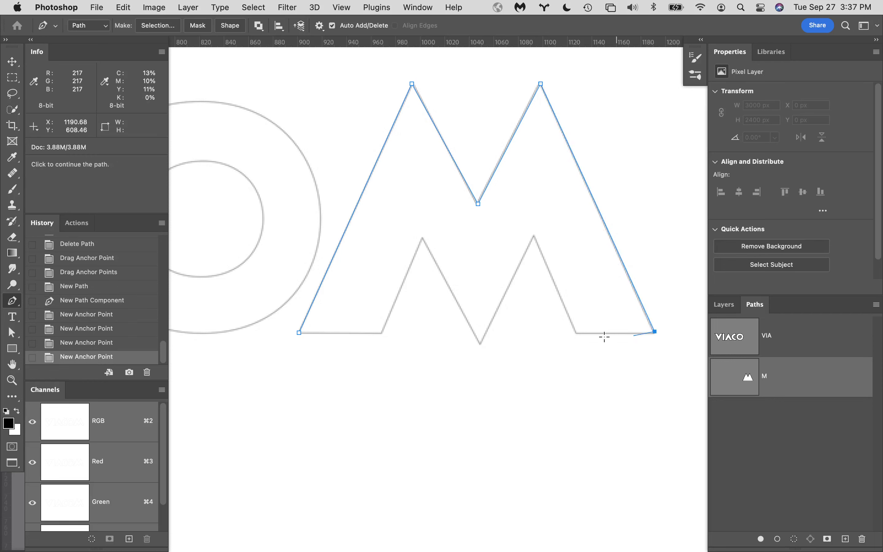
{"action": "left_click", "coordinate": [577, 332]}
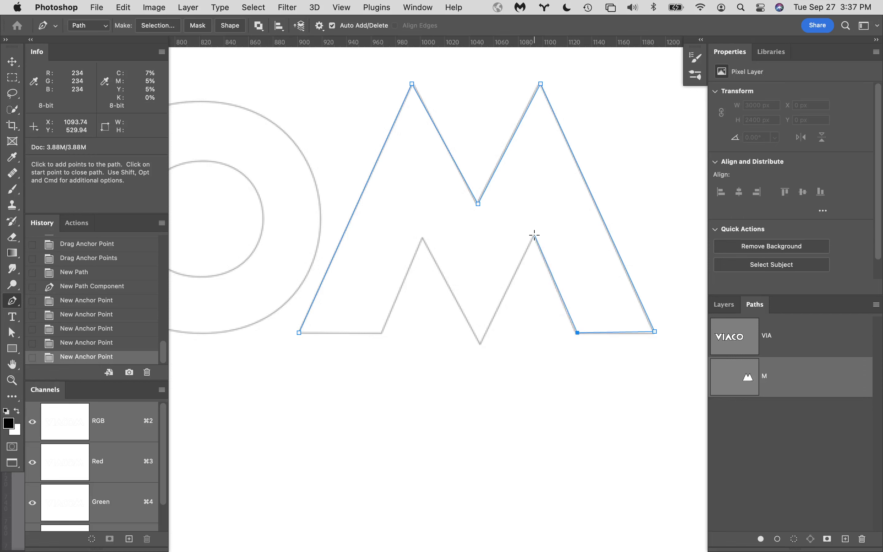
{"action": "left_click", "coordinate": [535, 235]}
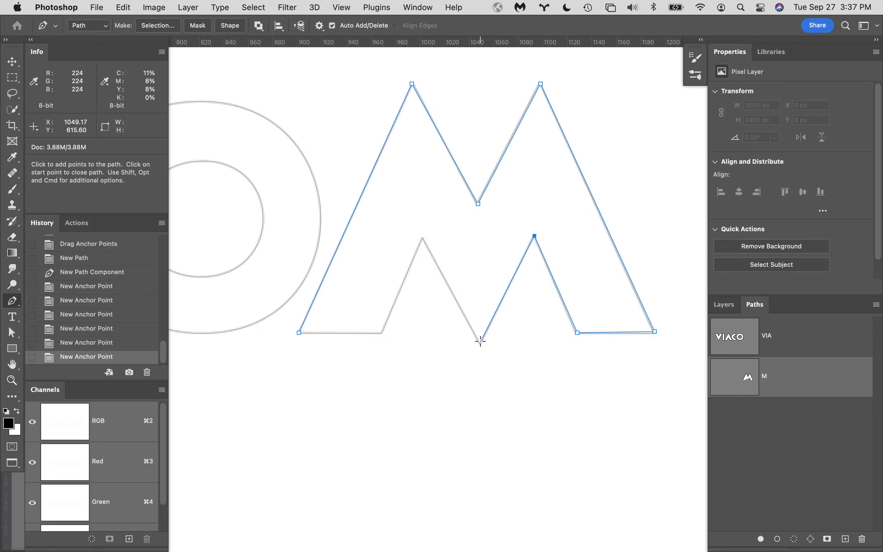
{"action": "left_click", "coordinate": [482, 342]}
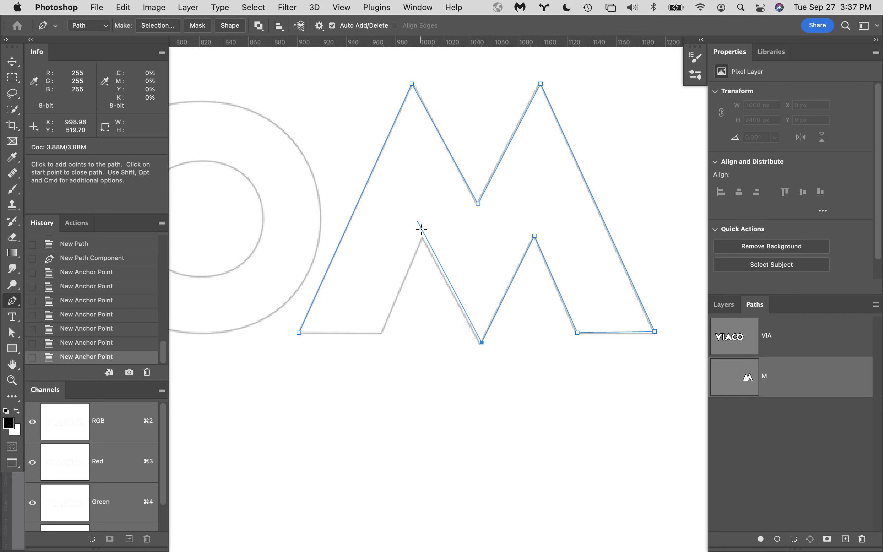
{"action": "left_click", "coordinate": [424, 239]}
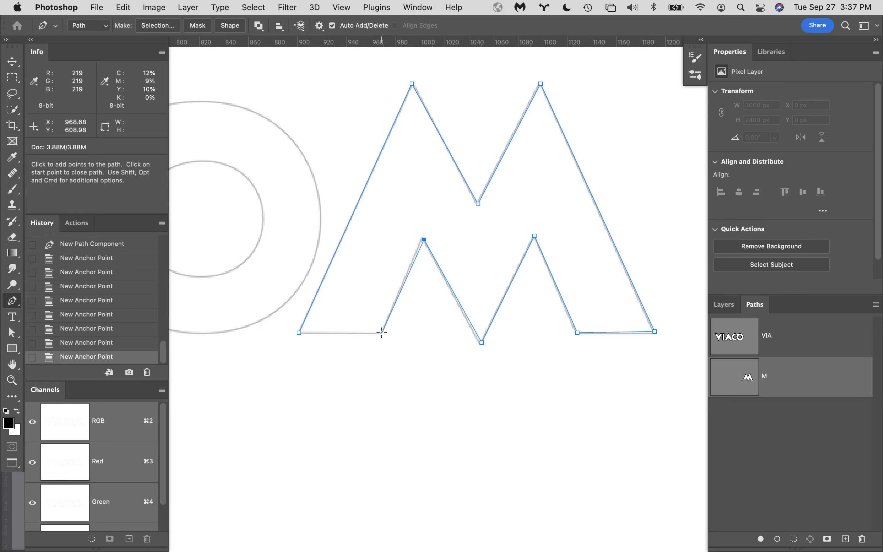
{"action": "left_click", "coordinate": [382, 332]}
{"action": "left_click", "coordinate": [300, 333]}
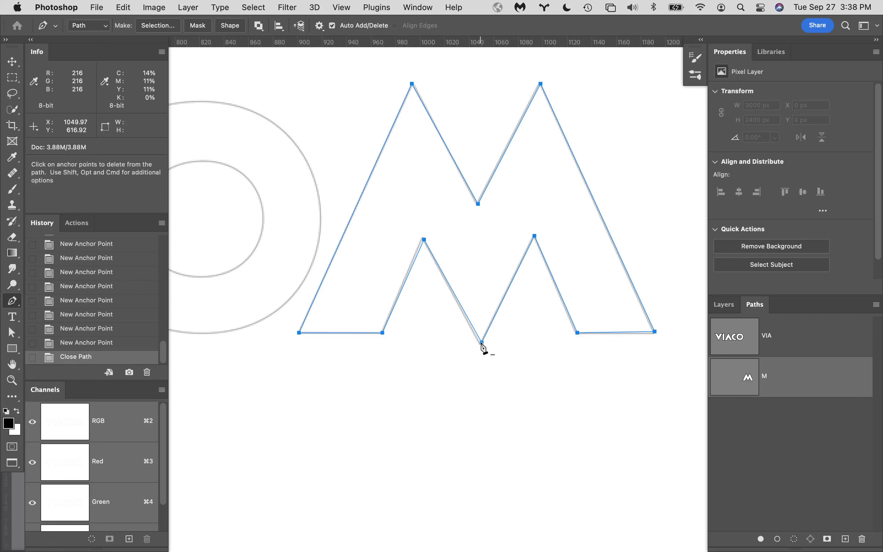
Move the lower middle anchor point of the M path onto the tip of the letter outline.
{"action": "left_click", "coordinate": [482, 343], "text": "super"}
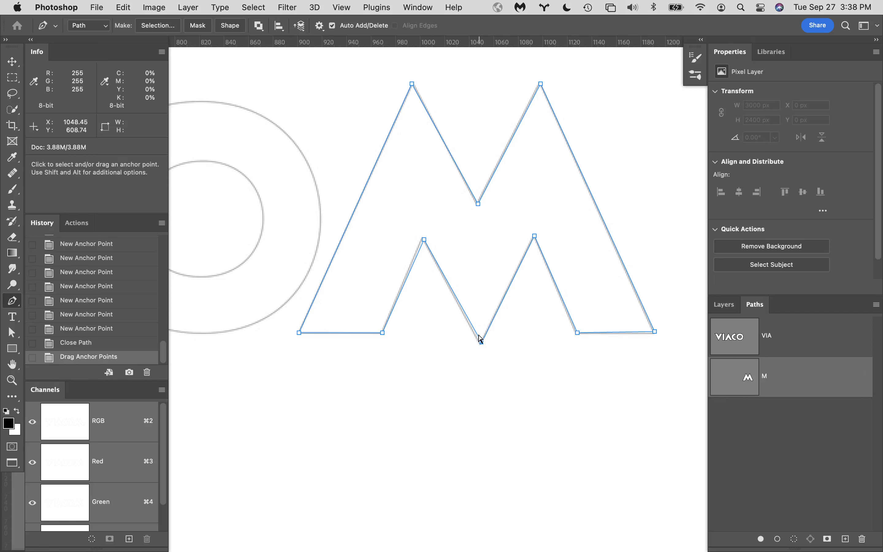
{"action": "left_click_drag", "start_coordinate": [481, 343], "coordinate": [481, 344]}
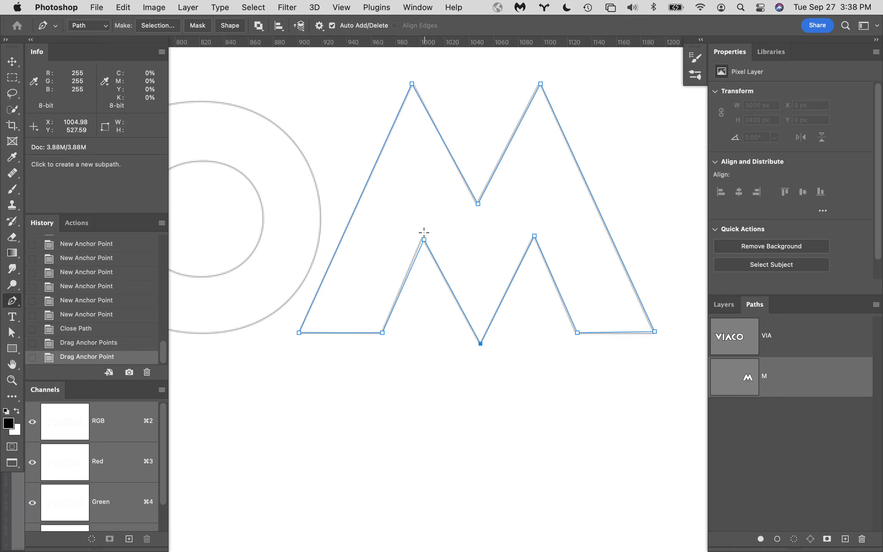
{"action": "left_click", "coordinate": [423, 239]}
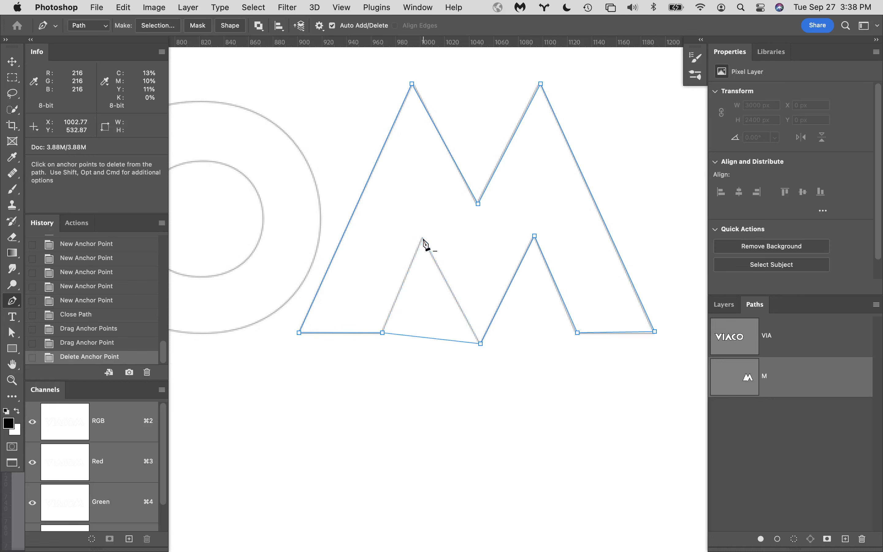
{"action": "key", "text": "super+z"}
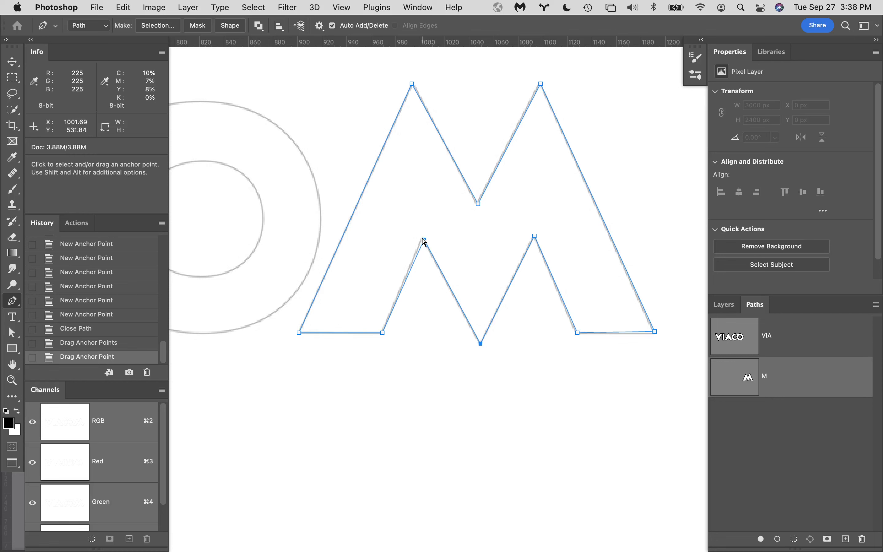
{"action": "left_click", "coordinate": [423, 240], "text": "super"}
{"action": "left_click", "coordinate": [425, 240]}
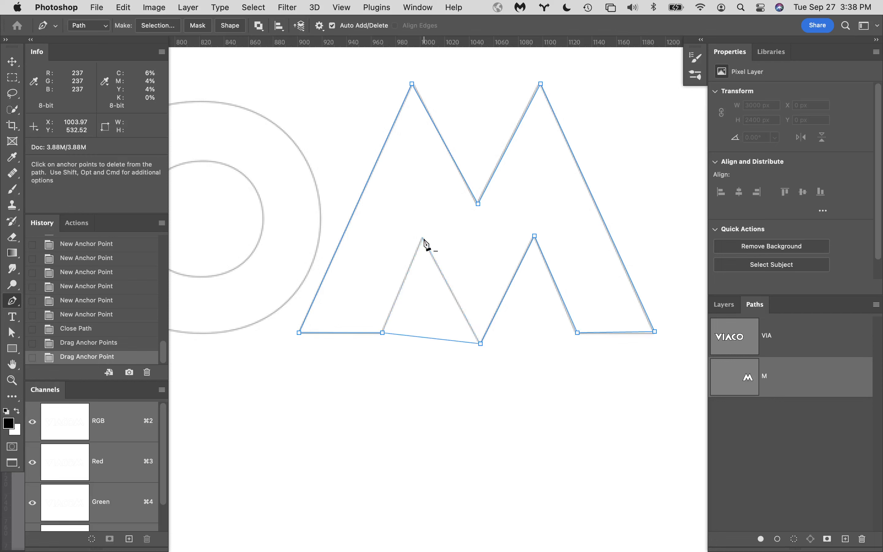
{"action": "key", "text": "super+z"}
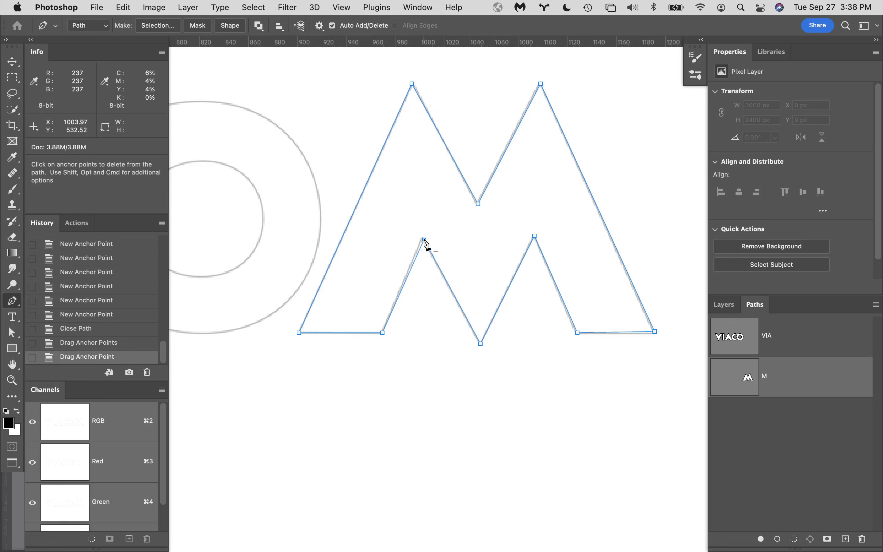
Move the left inner peak anchor point of the M path onto the letter outline.
{"action": "left_click_drag", "start_coordinate": [426, 241], "coordinate": [423, 242]}
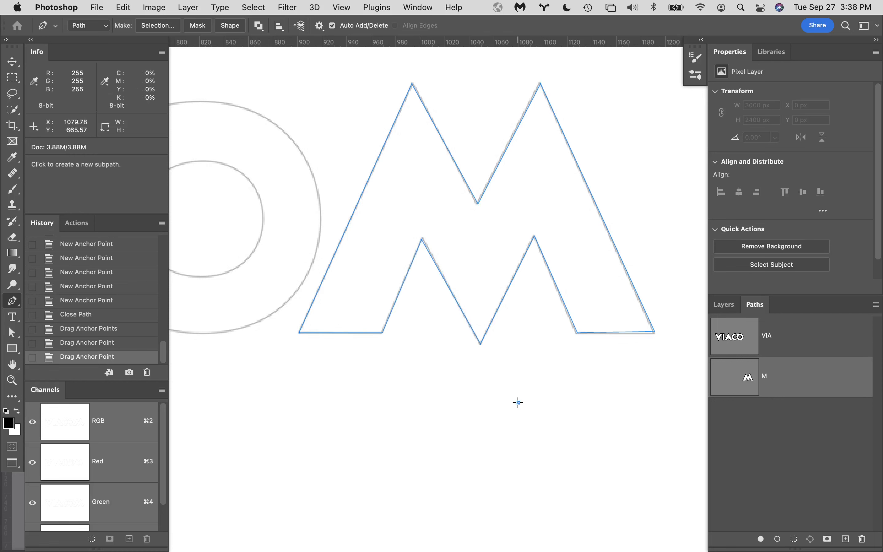
{"action": "left_click", "coordinate": [518, 402]}
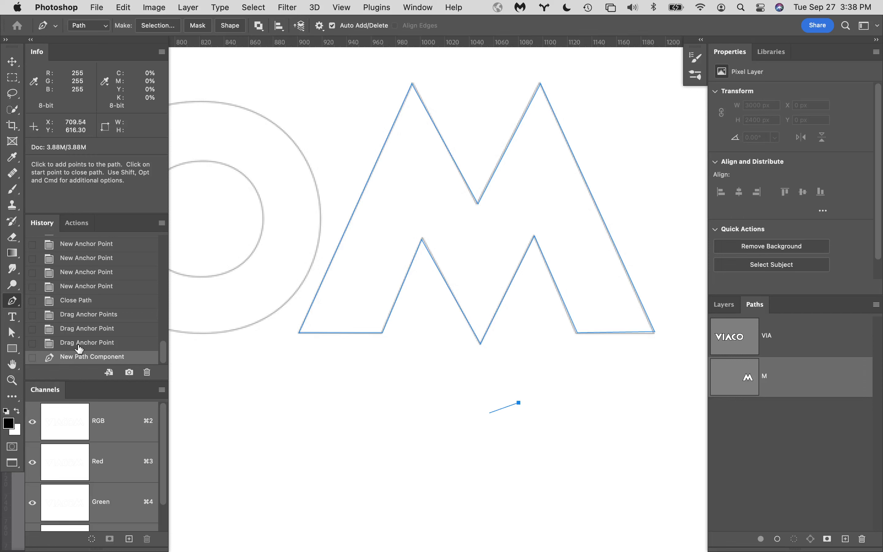
{"action": "left_click", "coordinate": [100, 345]}
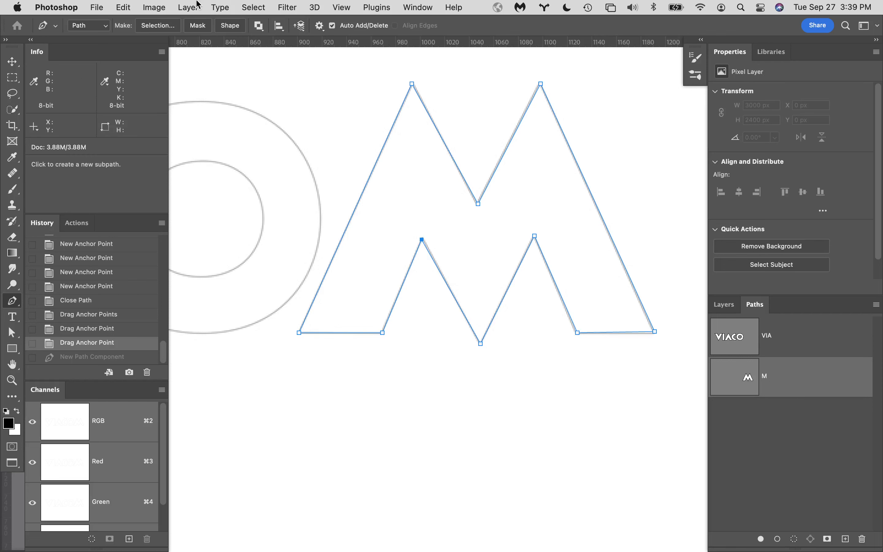
{"action": "left_click", "coordinate": [123, 7]}
{"action": "left_click", "coordinate": [131, 83]}
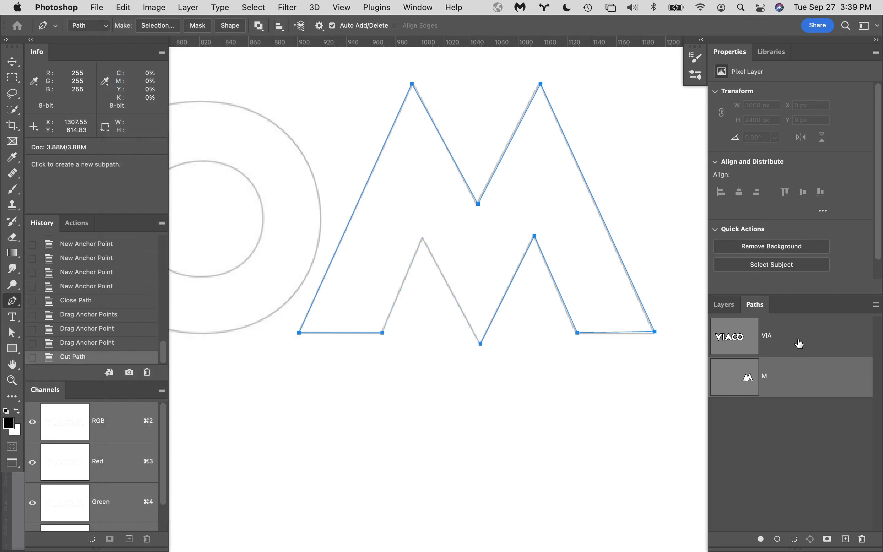
{"action": "key", "text": "super+z"}
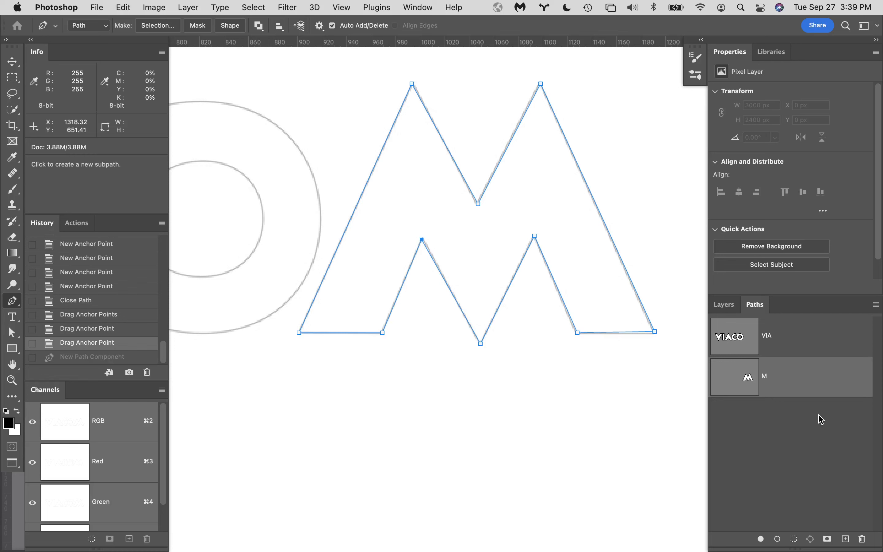
{"action": "left_click", "coordinate": [656, 450]}
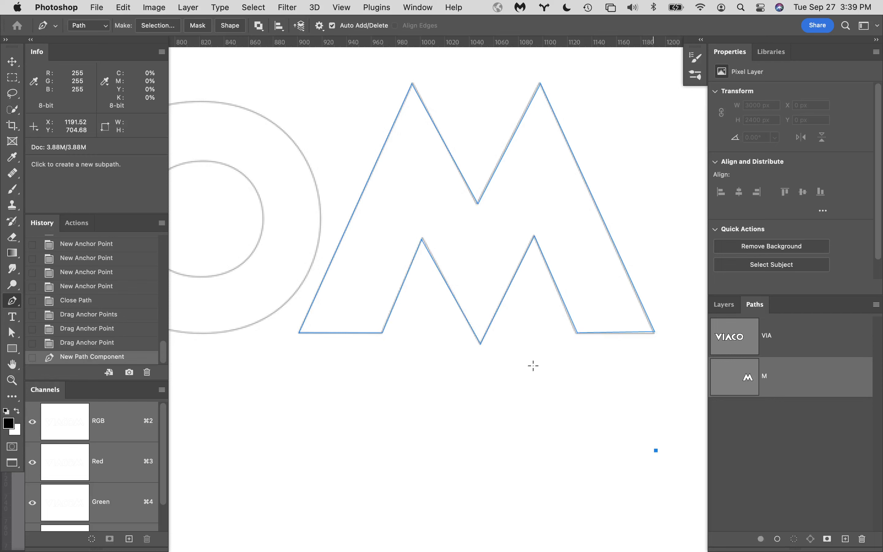
{"action": "key", "text": "super"}
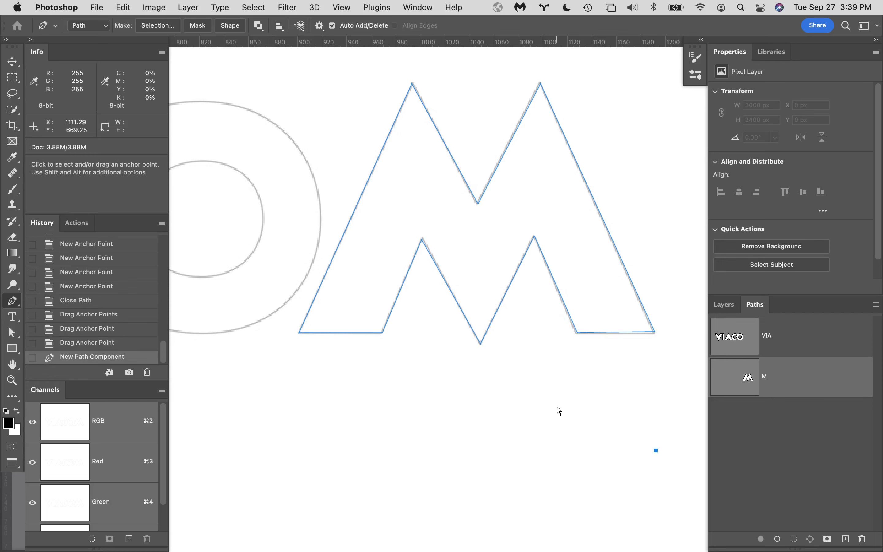
{"action": "key", "text": "super+z"}
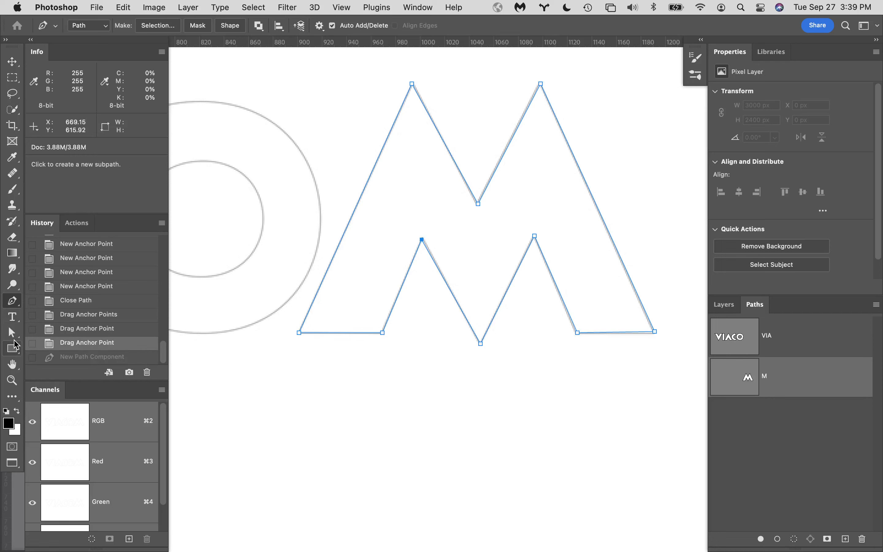
Select the complete M outline with the Path Selection tool and move it into the VIA path by cutting and pasting.
{"action": "left_click", "coordinate": [12, 332]}
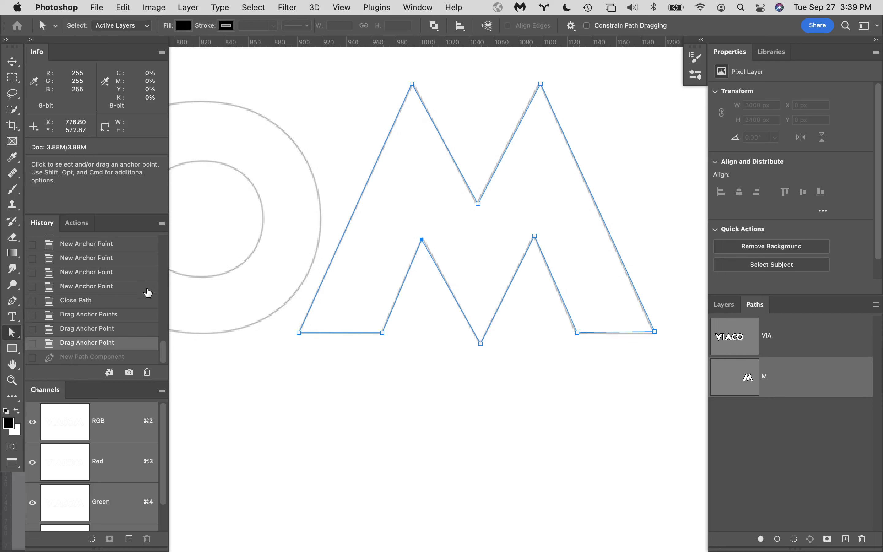
{"action": "right_click", "coordinate": [12, 332]}
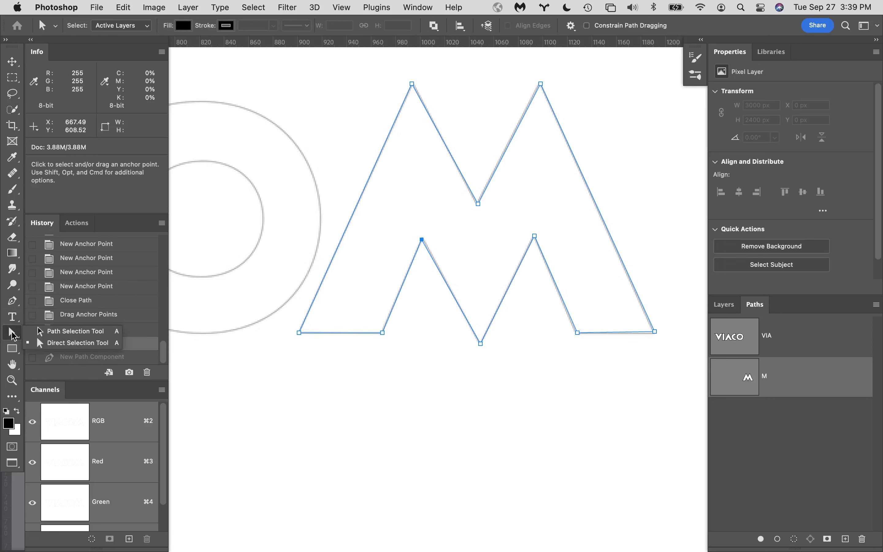
{"action": "left_click", "coordinate": [43, 331]}
{"action": "left_click_drag", "start_coordinate": [367, 82], "coordinate": [603, 377]}
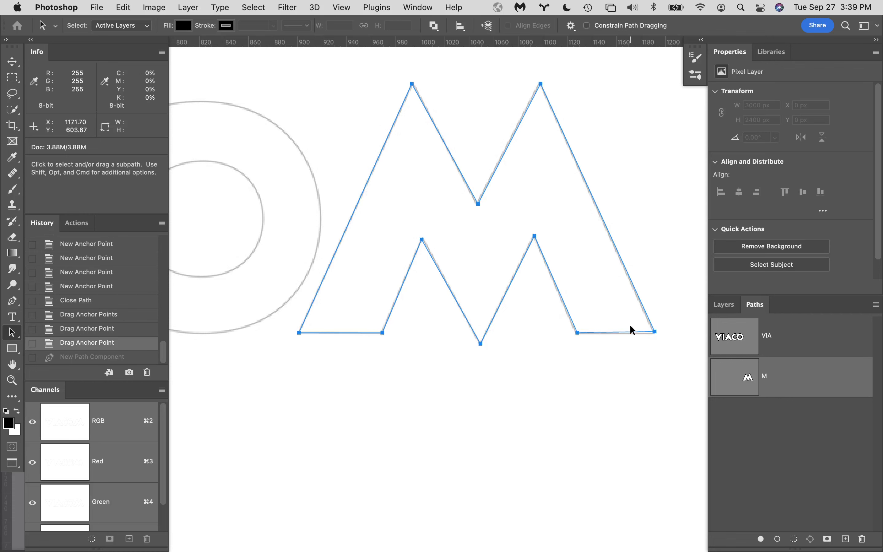
{"action": "key", "text": "super+x"}
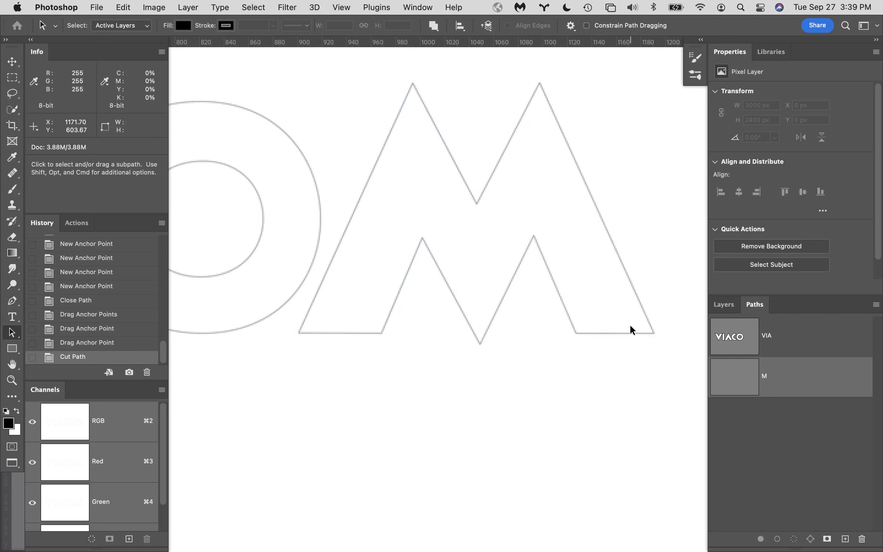
{"action": "left_click", "coordinate": [817, 335]}
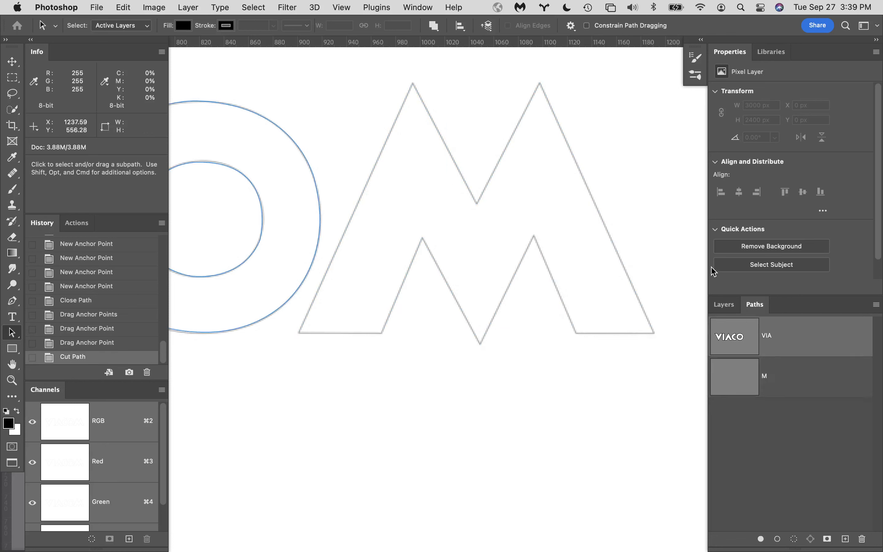
{"action": "key", "text": "super+v"}
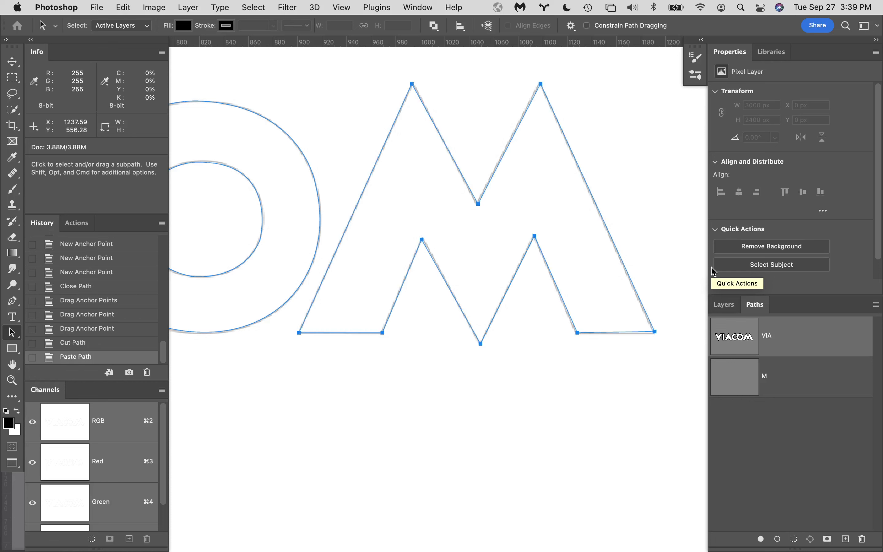
Delete the emptied M path after comparing it with the VIA path.
{"action": "left_click", "coordinate": [802, 418]}
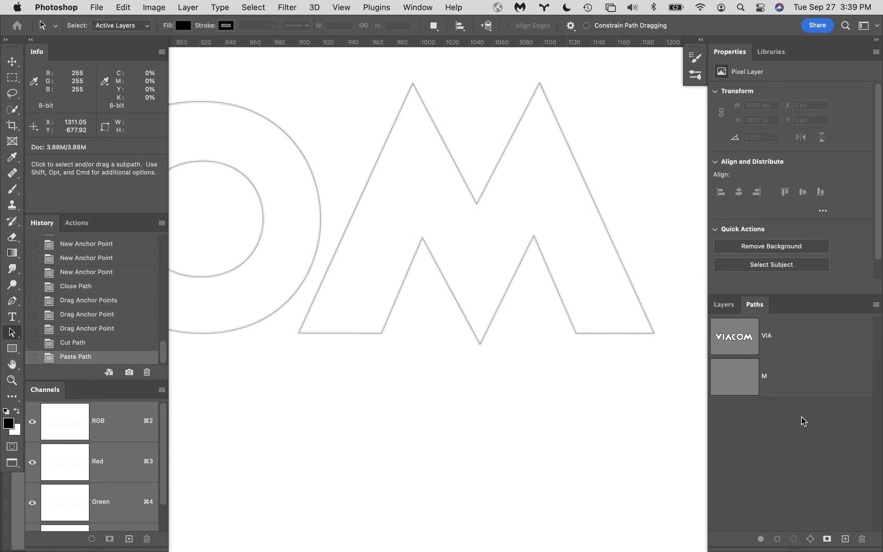
{"action": "left_click", "coordinate": [781, 329]}
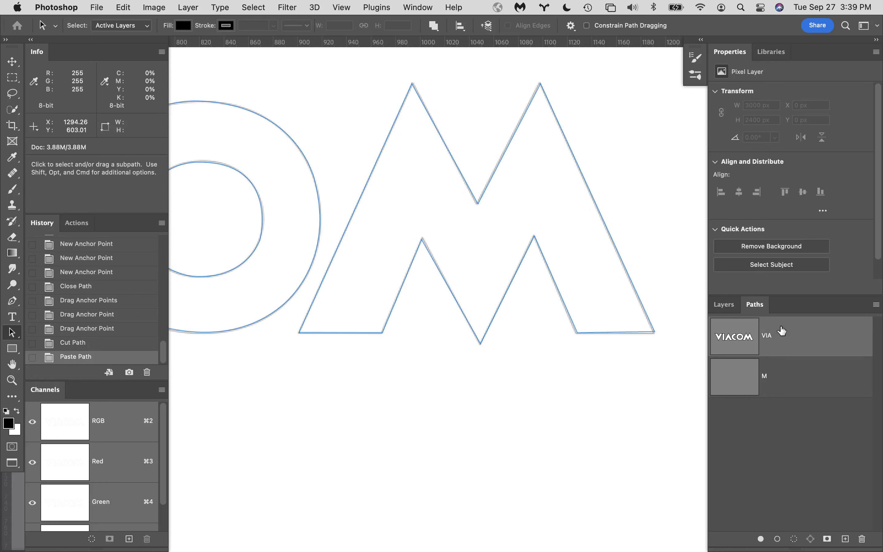
{"action": "left_click", "coordinate": [803, 372]}
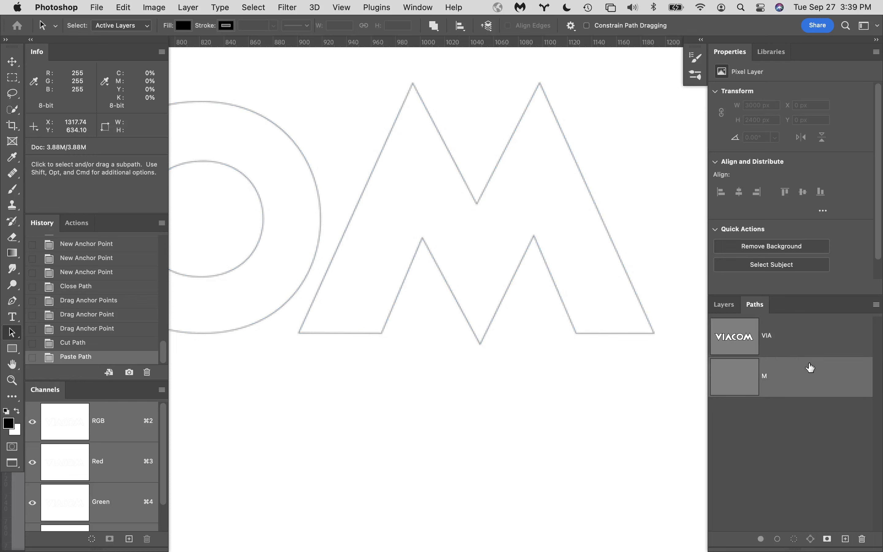
{"action": "left_click_drag", "start_coordinate": [811, 366], "coordinate": [862, 533]}
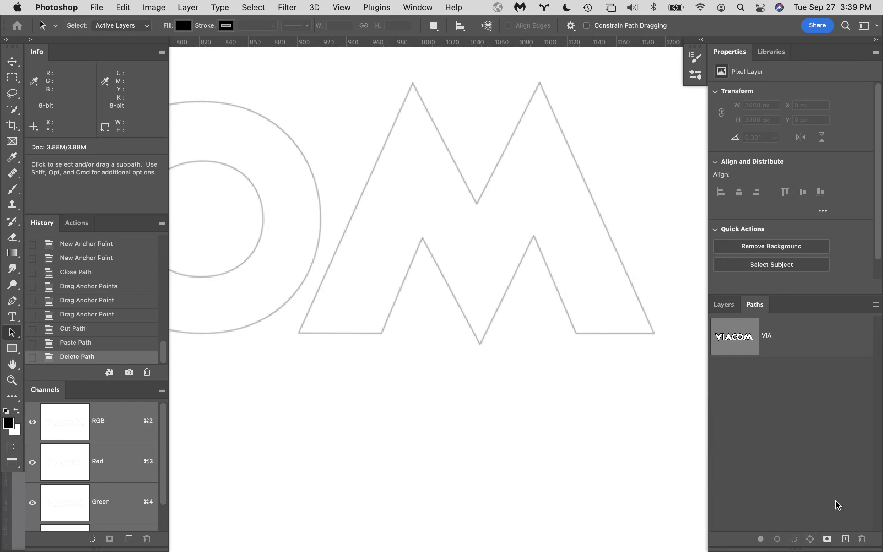
Rename the VIA path as VIACOM.
{"action": "left_click", "coordinate": [770, 340]}
{"action": "double_click", "coordinate": [769, 338]}
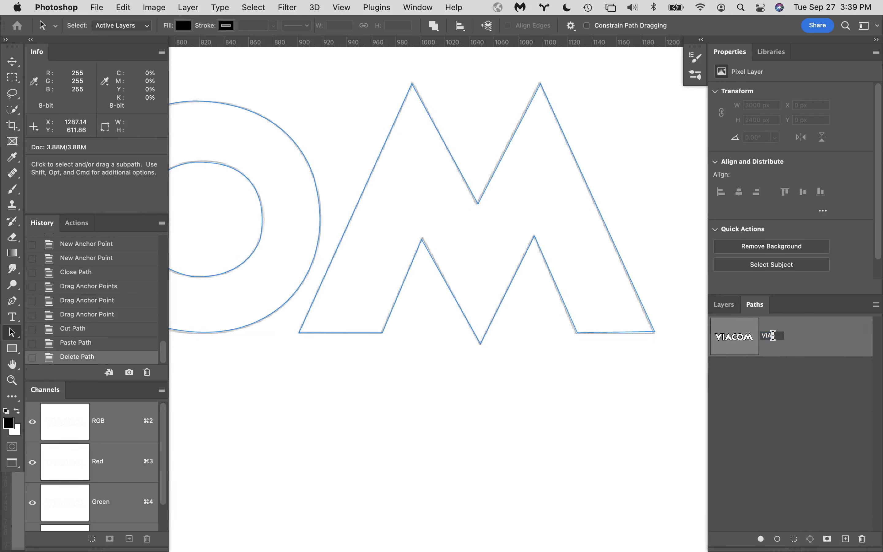
{"action": "type", "text": "com"}
{"action": "key", "text": "BackSpace"}
{"action": "key", "text": "BackSpace"}
{"action": "key", "text": "BackSpace"}
{"action": "type", "text": "COM"}
{"action": "key", "text": "Return"}
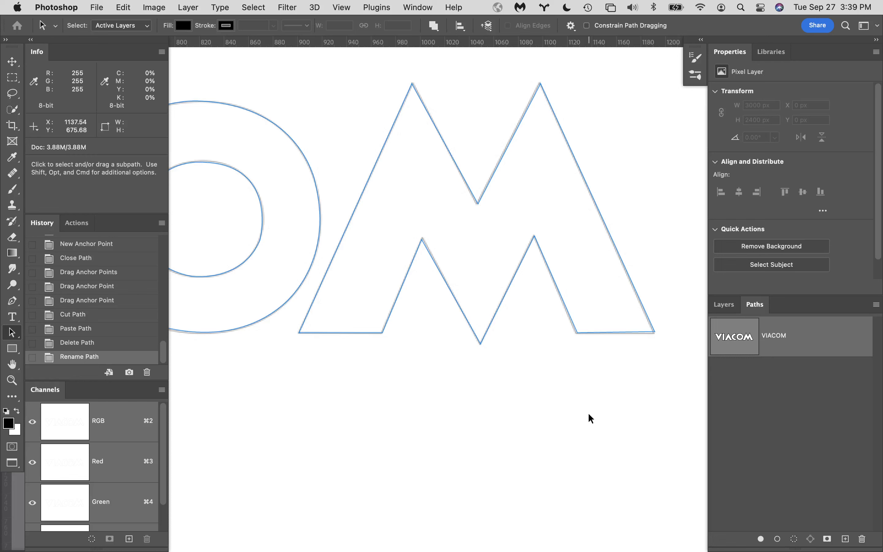
Load the VIACOM path as a selection and add a new empty layer above the Viacom layer.
{"action": "left_click", "coordinate": [735, 341], "text": "super"}
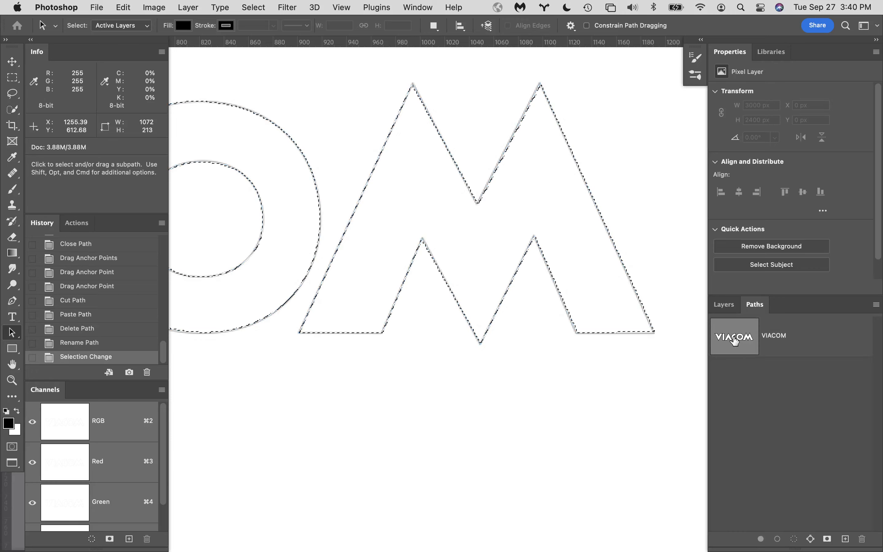
{"action": "left_click", "coordinate": [726, 304]}
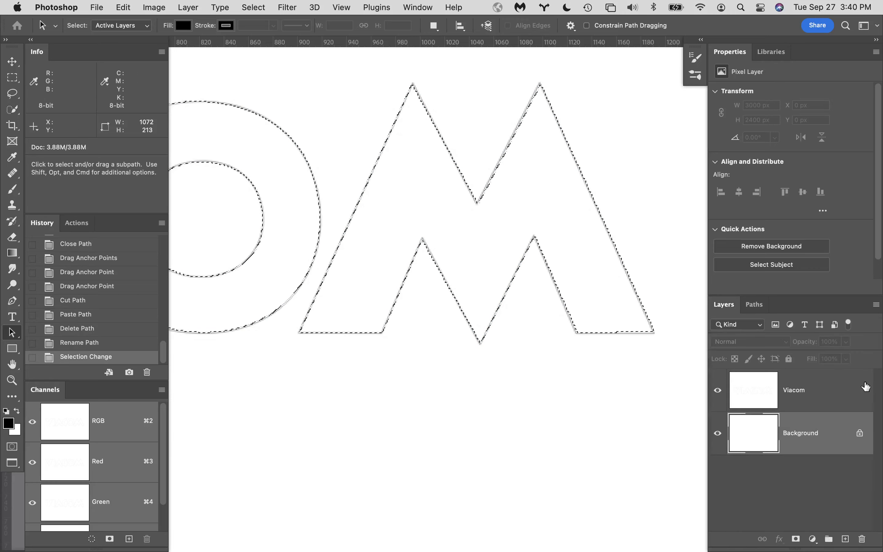
{"action": "left_click", "coordinate": [839, 387]}
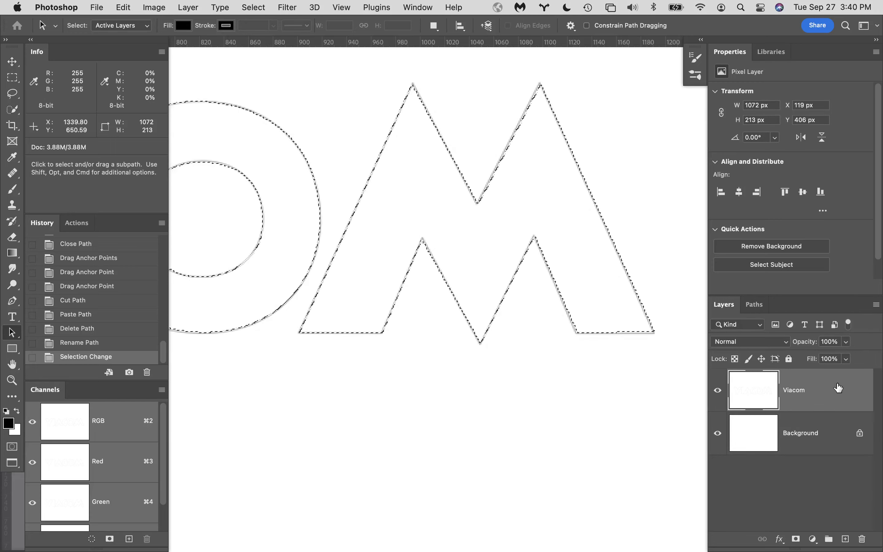
{"action": "left_click", "coordinate": [846, 539]}
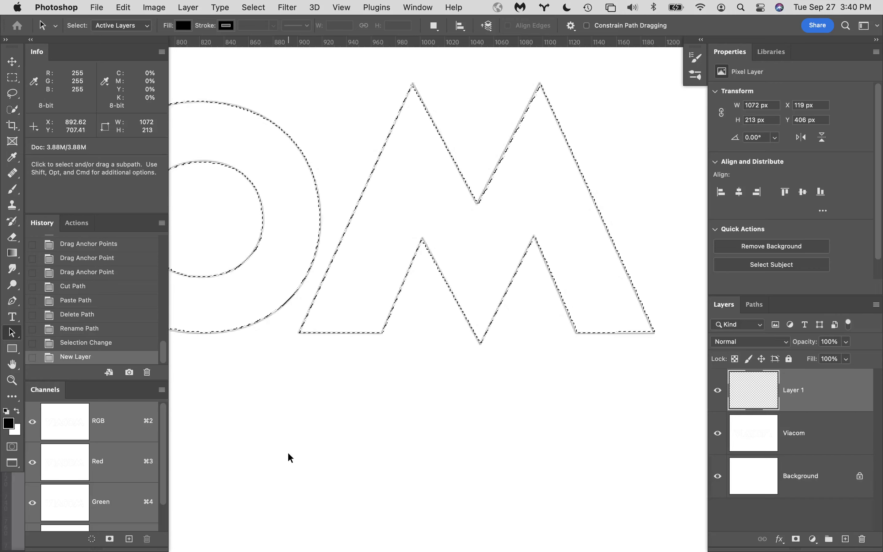
Set the foreground color to pure red with a red value of 255.
{"action": "left_click", "coordinate": [10, 423]}
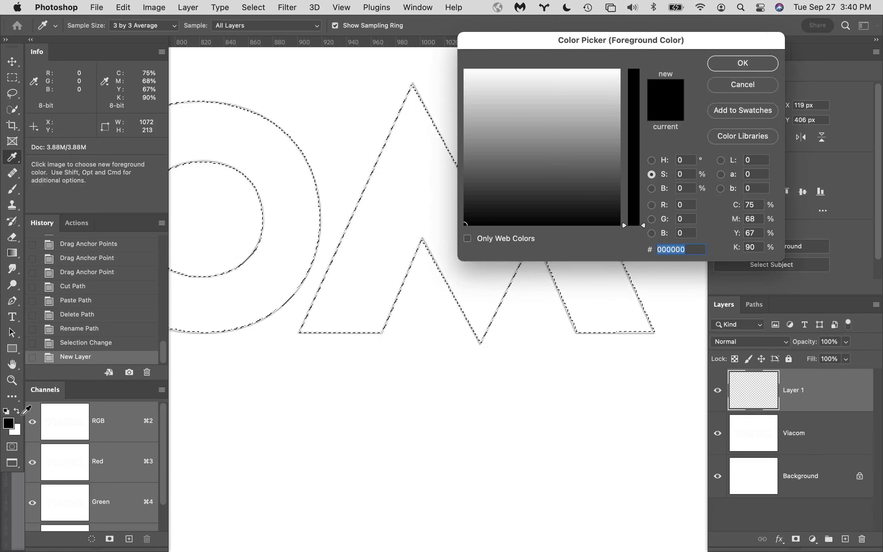
{"action": "left_click", "coordinate": [651, 204]}
{"action": "type", "text": "26"}
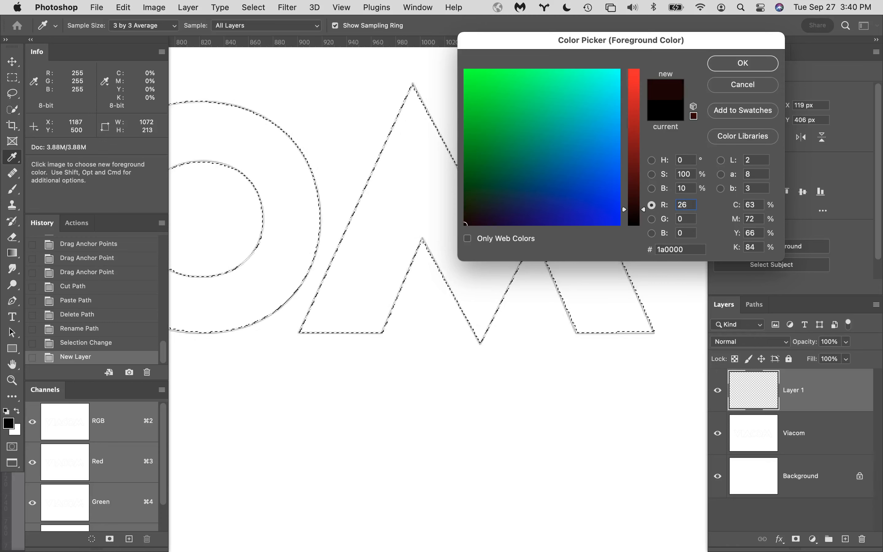
{"action": "key", "text": "BackSpace"}
{"action": "type", "text": "55"}
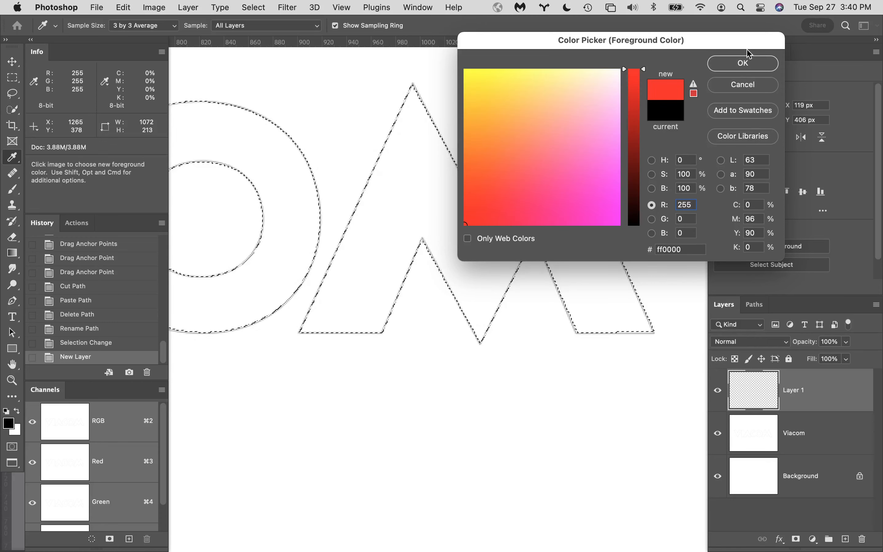
{"action": "left_click", "coordinate": [754, 64]}
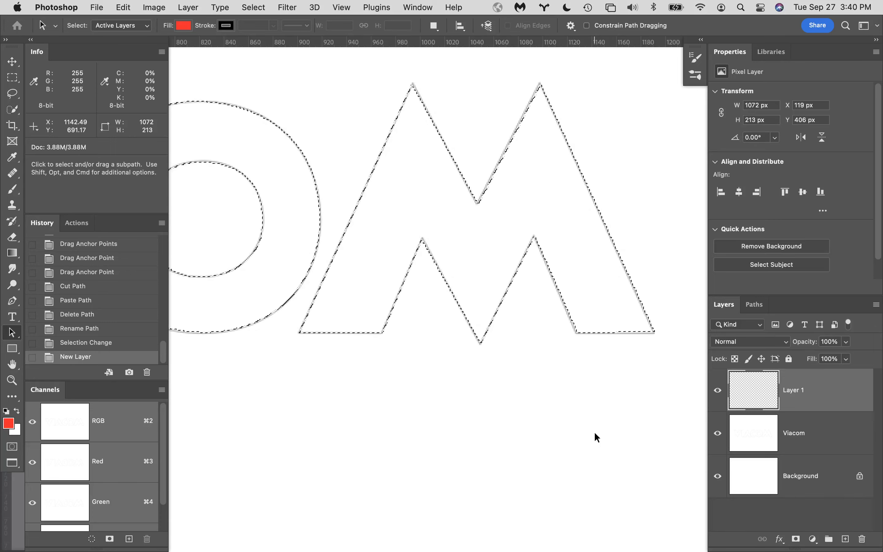
Fill the letter selection on the new layer with the red foreground color and deselect it.
{"action": "key", "text": "alt+BackSpace"}
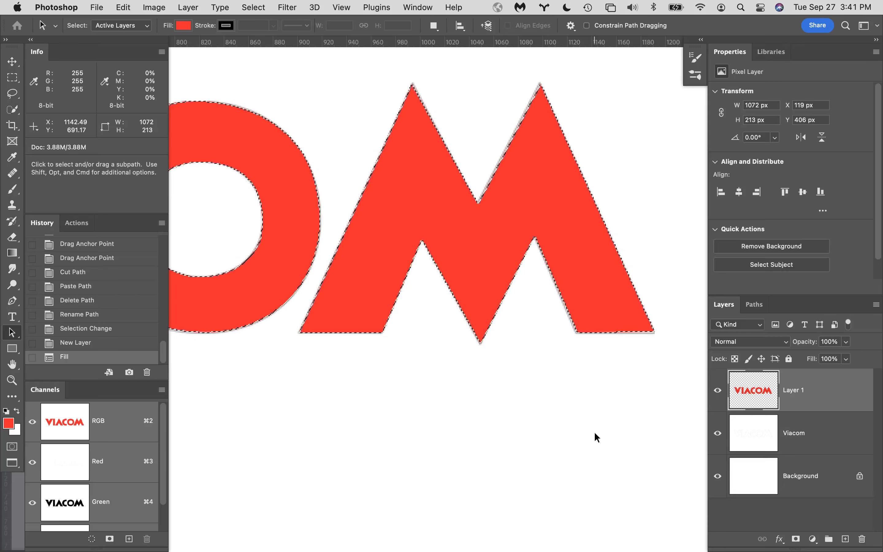
{"action": "key", "text": "super+d"}
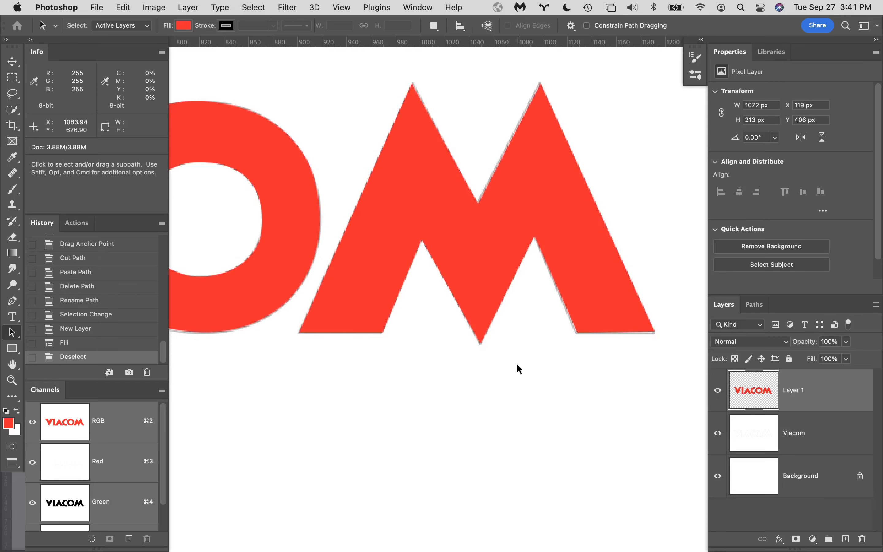
{"action": "key", "text": "super+space"}
{"action": "left_click_drag", "start_coordinate": [495, 373], "coordinate": [485, 346]}
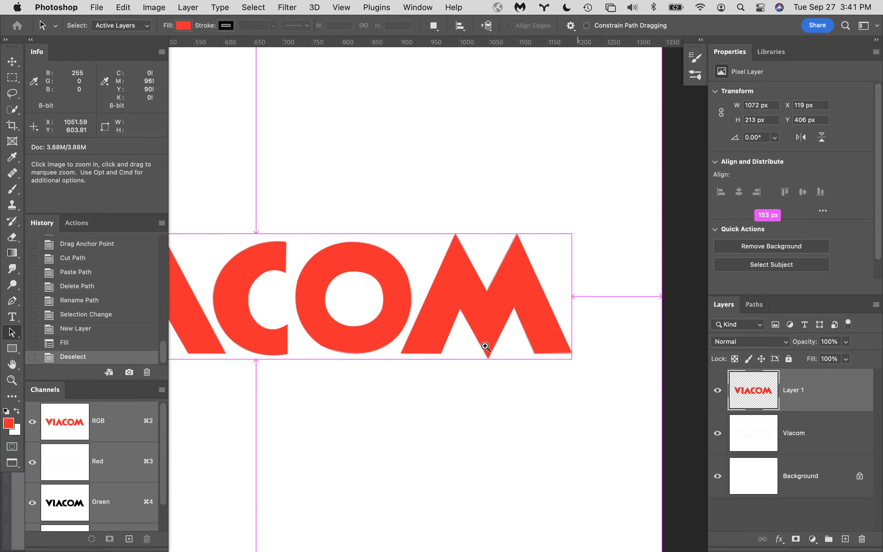
{"action": "left_click_drag", "start_coordinate": [410, 380], "coordinate": [626, 384]}
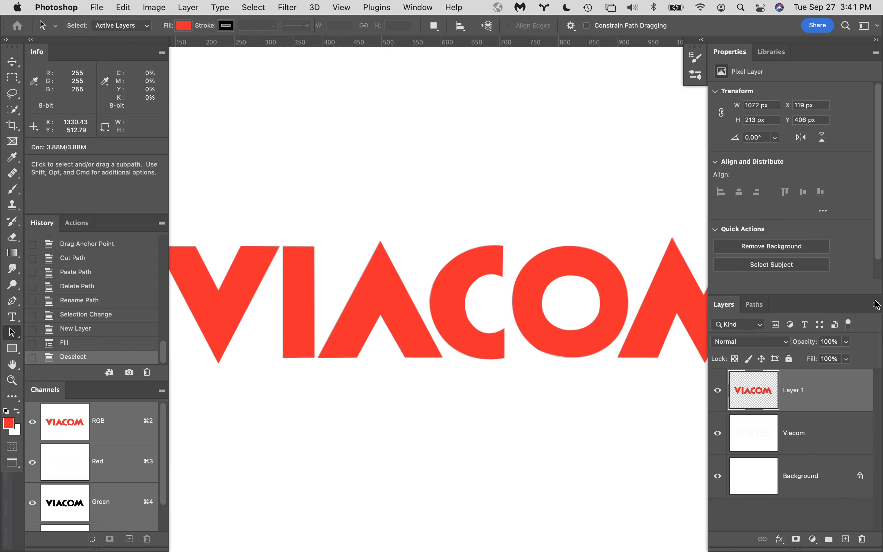
Activate the VIACOM path to show its outline over the red lettering.
{"action": "left_click", "coordinate": [755, 305]}
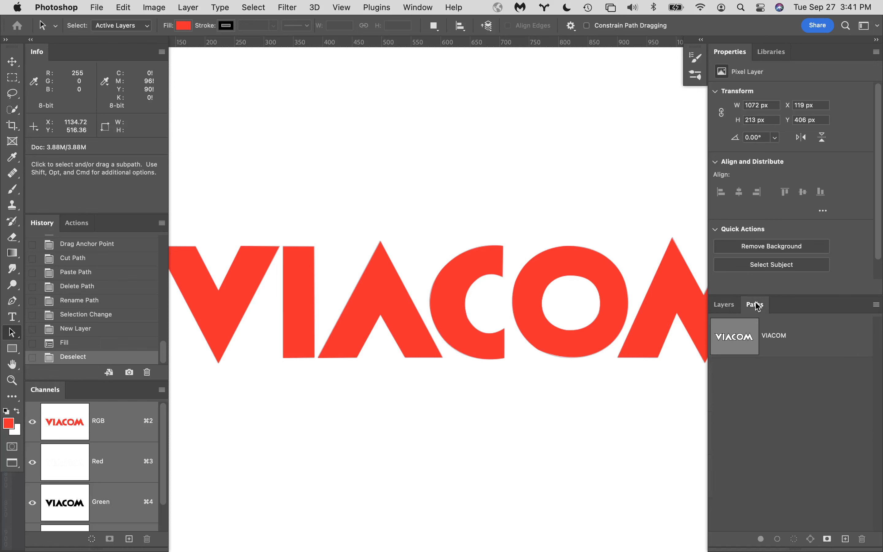
{"action": "left_click", "coordinate": [876, 305]}
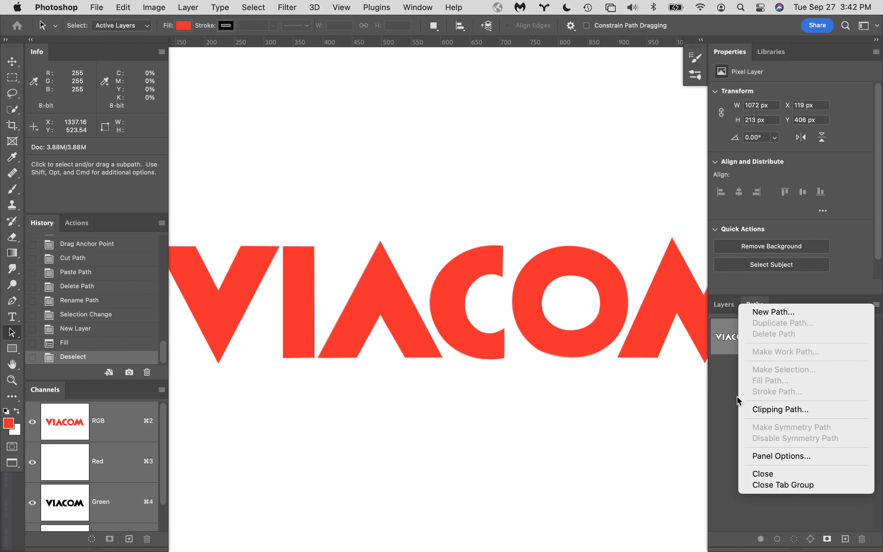
{"action": "left_click", "coordinate": [721, 407]}
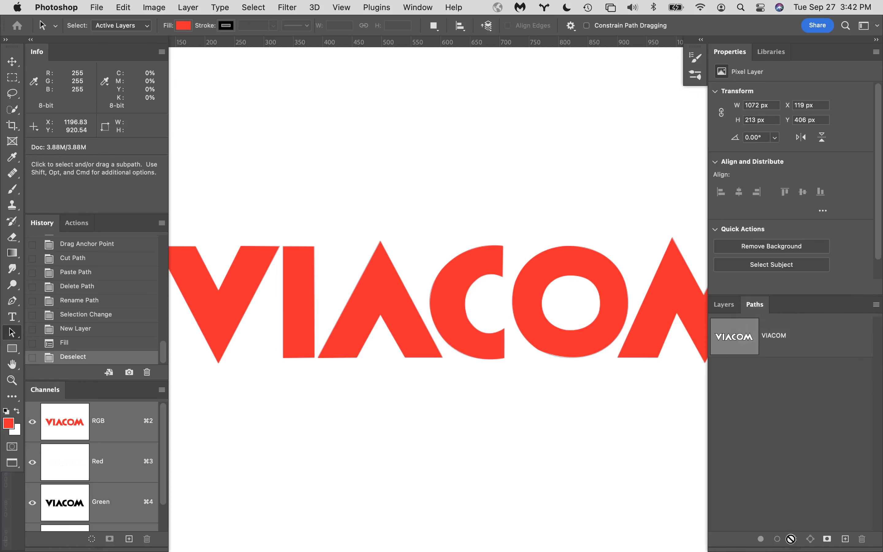
{"action": "left_click", "coordinate": [816, 340]}
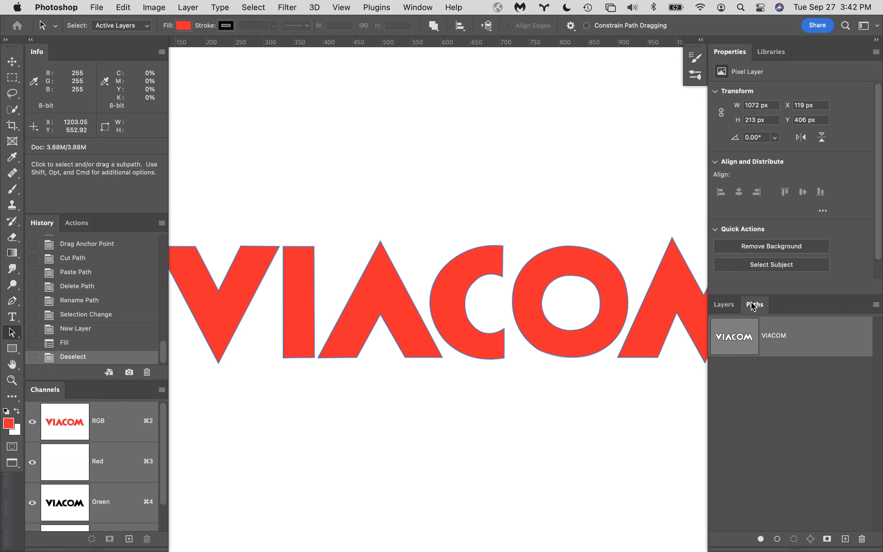
Hide the red lettering layer and try loading the VIACOM path as a selection.
{"action": "left_click", "coordinate": [724, 304]}
{"action": "left_click", "coordinate": [722, 393]}
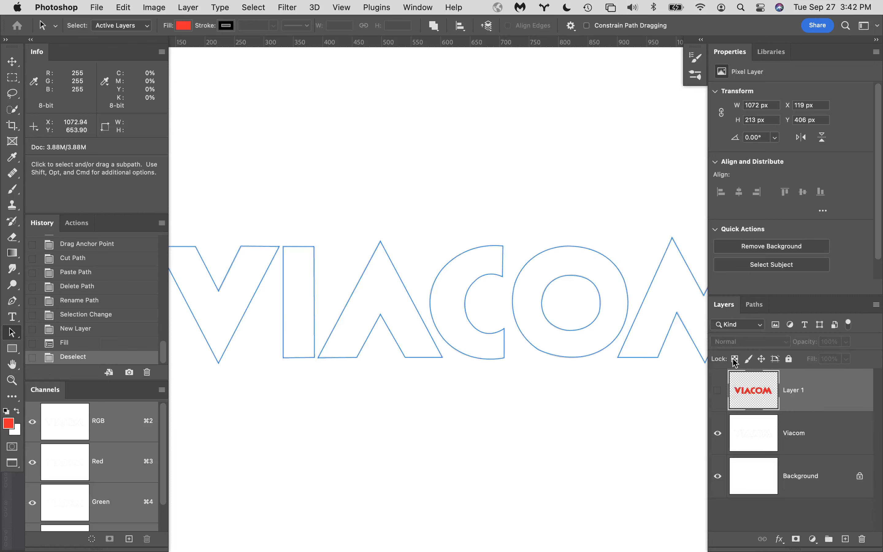
{"action": "left_click", "coordinate": [754, 304]}
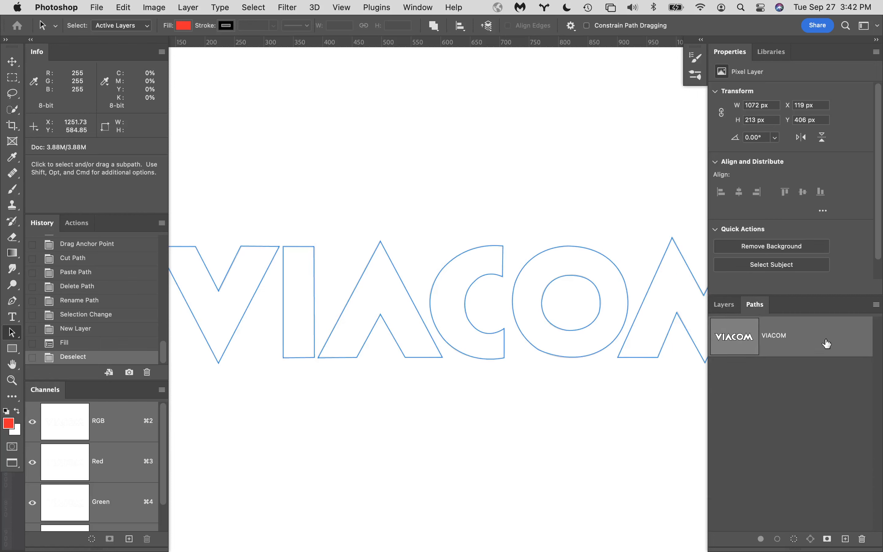
{"action": "left_click", "coordinate": [797, 540]}
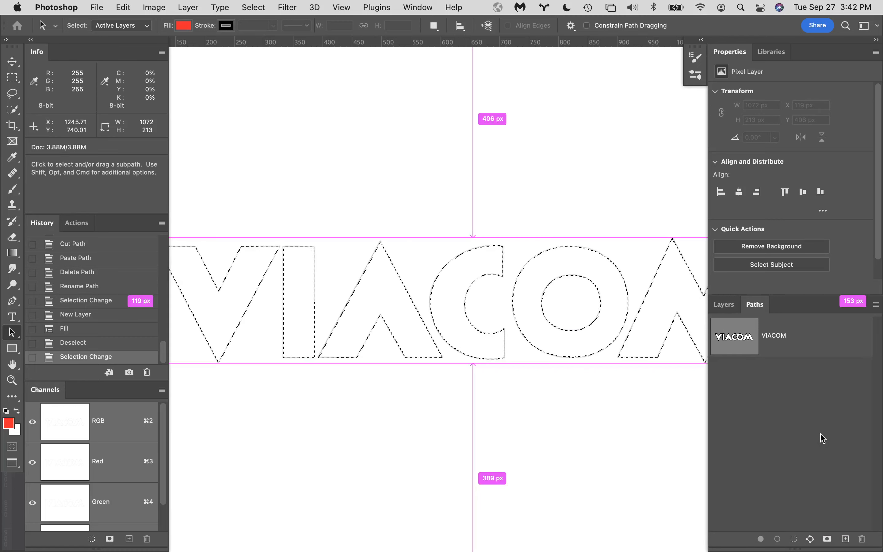
{"action": "key", "text": "super+z"}
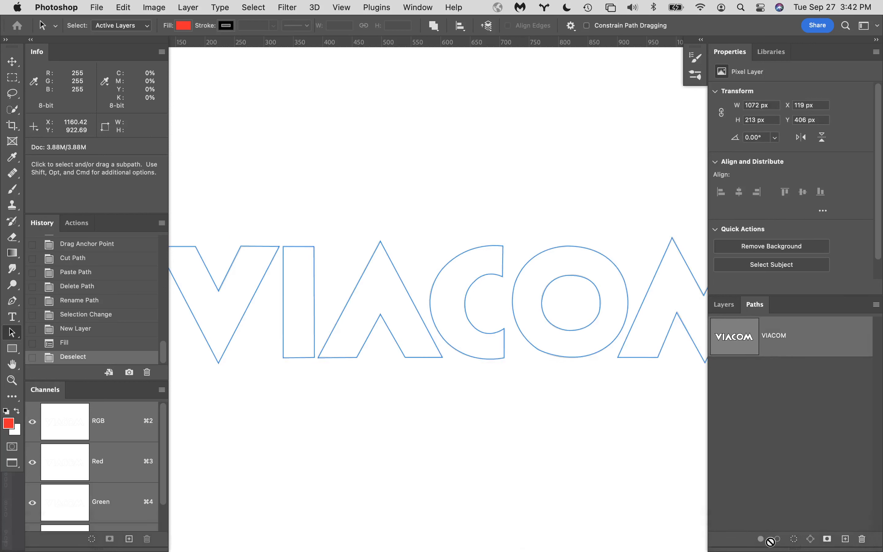
Make a new anti-aliased selection from the VIACOM path with a feather radius of 0 pixels, and deselect it.
{"action": "left_click", "coordinate": [794, 540], "text": "alt"}
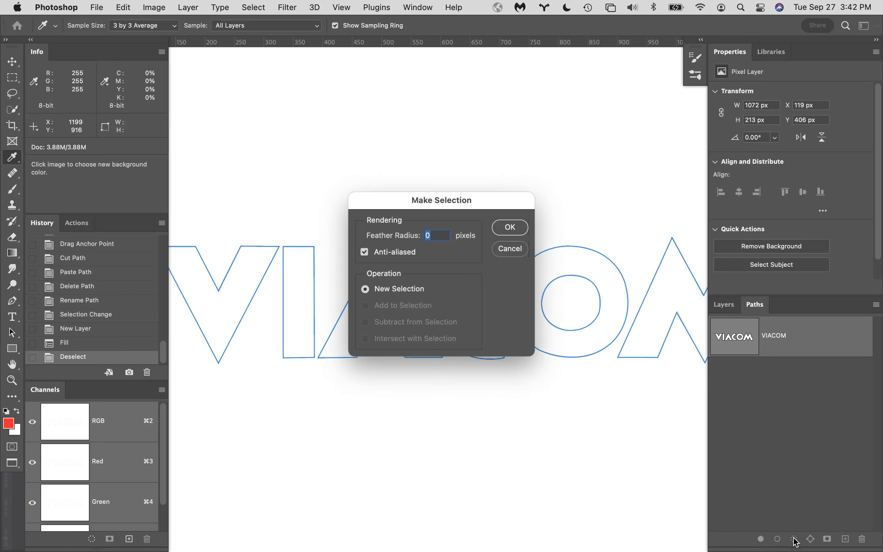
{"action": "left_click", "coordinate": [518, 251]}
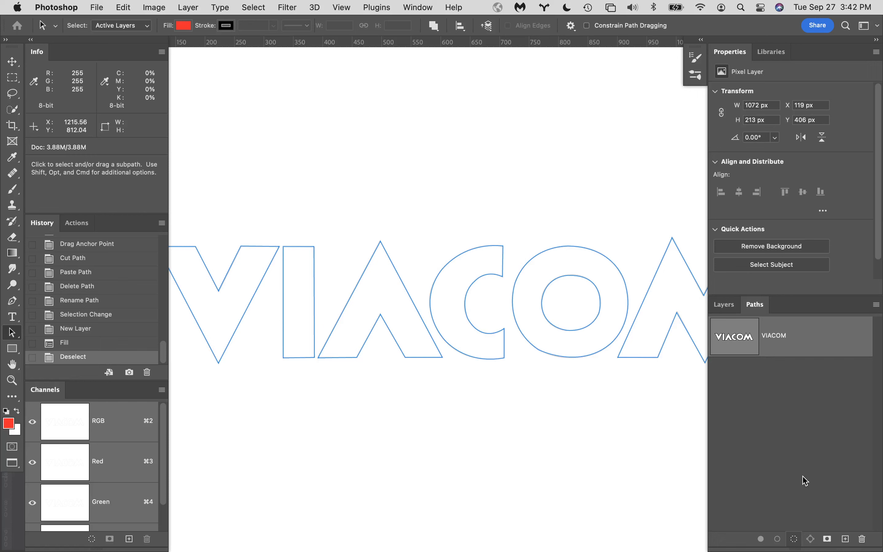
{"action": "left_click", "coordinate": [794, 541], "text": "alt"}
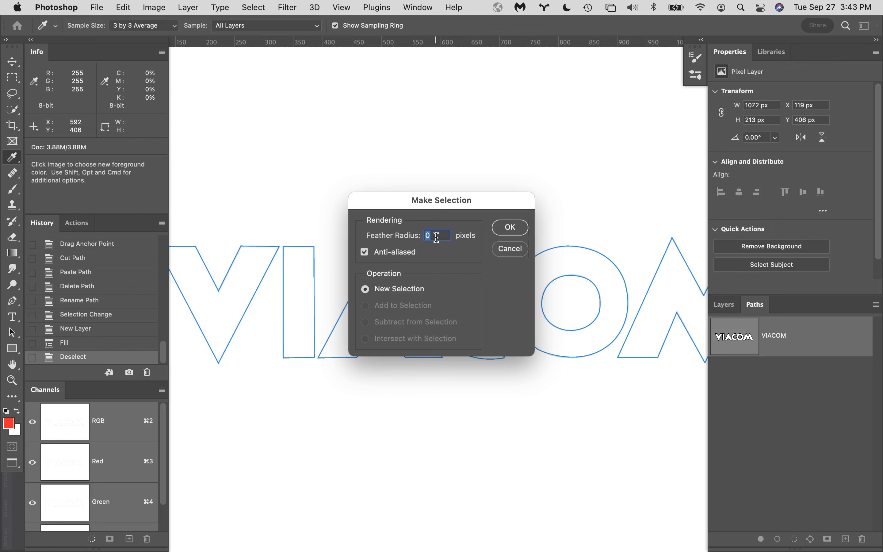
{"action": "left_click", "coordinate": [510, 227]}
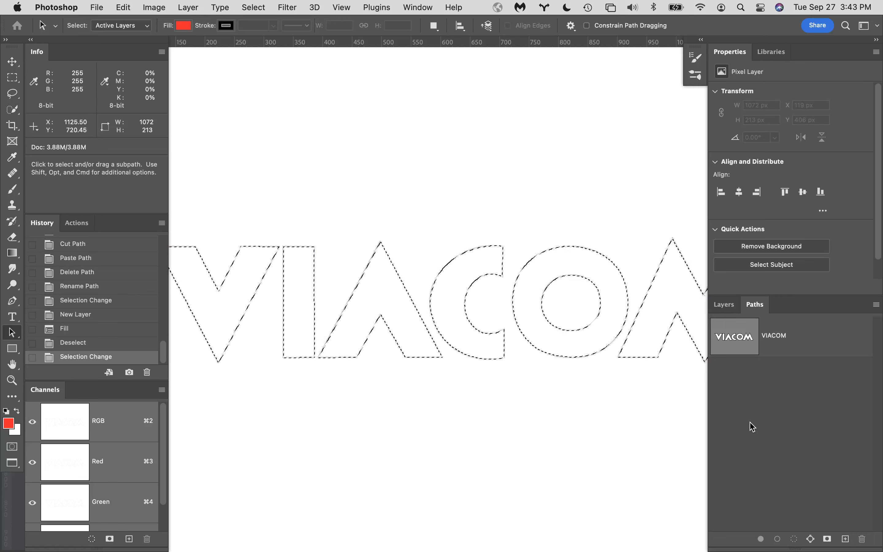
{"action": "key", "text": "super+d"}
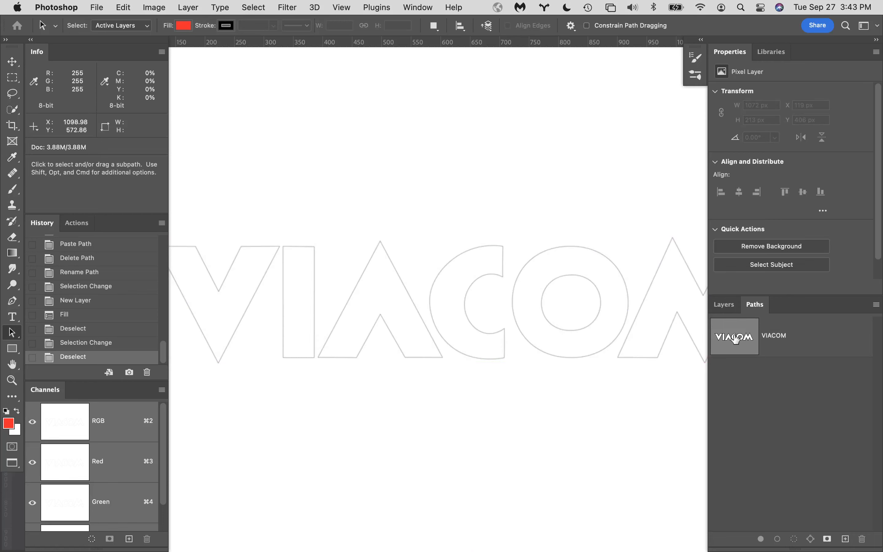
Load the VIACOM path as a selection and replace the red lettering layer with a new empty layer.
{"action": "left_click_drag", "start_coordinate": [733, 339], "coordinate": [735, 337]}
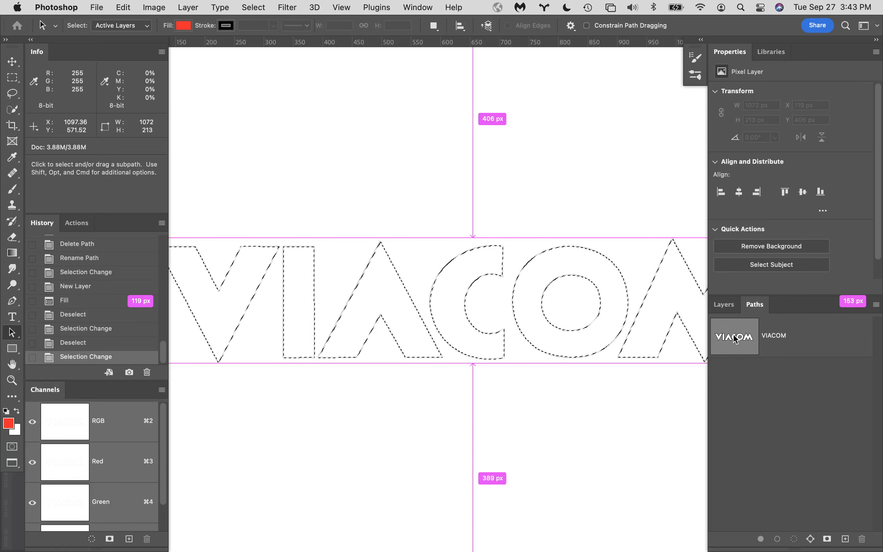
{"action": "left_click", "coordinate": [731, 305]}
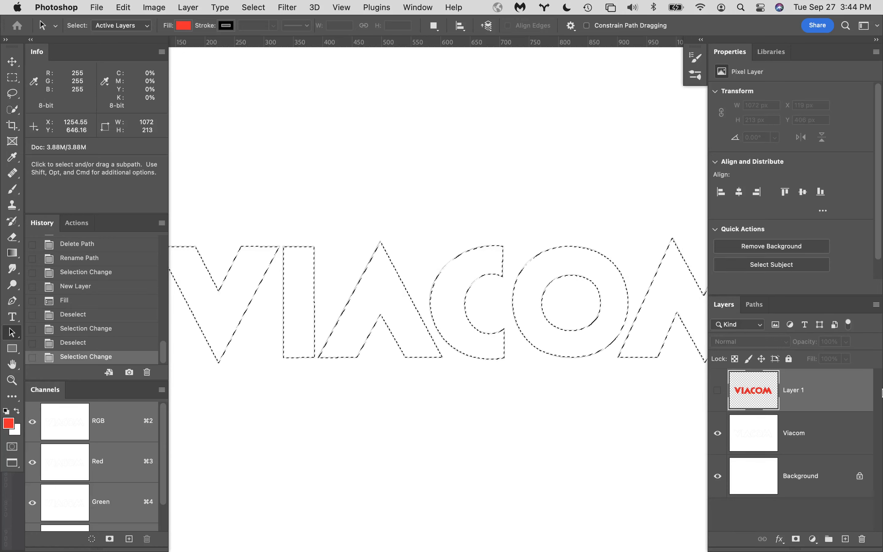
{"action": "left_click_drag", "start_coordinate": [845, 388], "coordinate": [862, 539]}
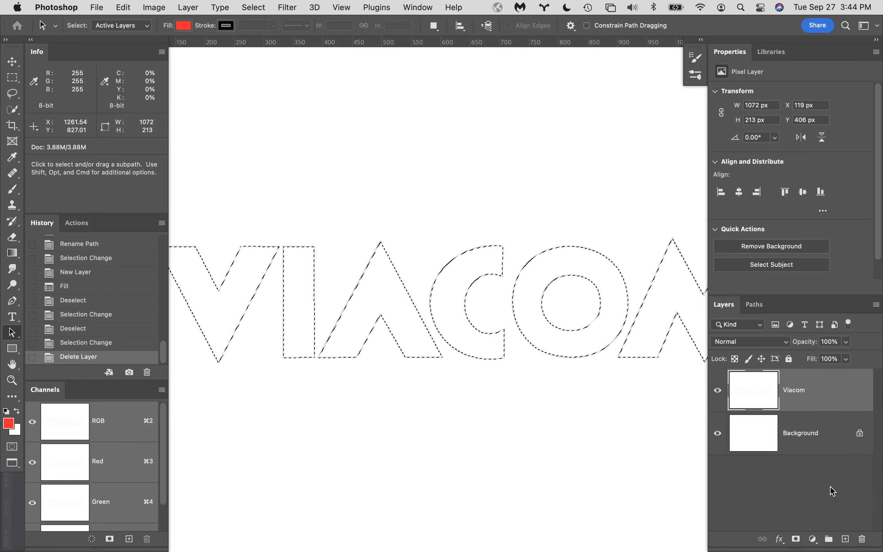
{"action": "left_click", "coordinate": [845, 539]}
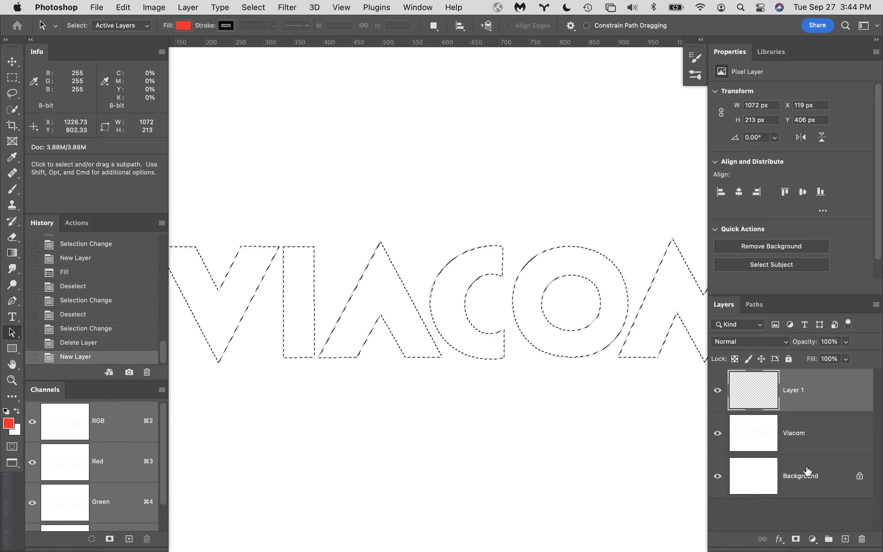
Fill the letter selection with ff0000 red, the white background color and finally red again, and deselect it.
{"action": "left_click", "coordinate": [8, 424]}
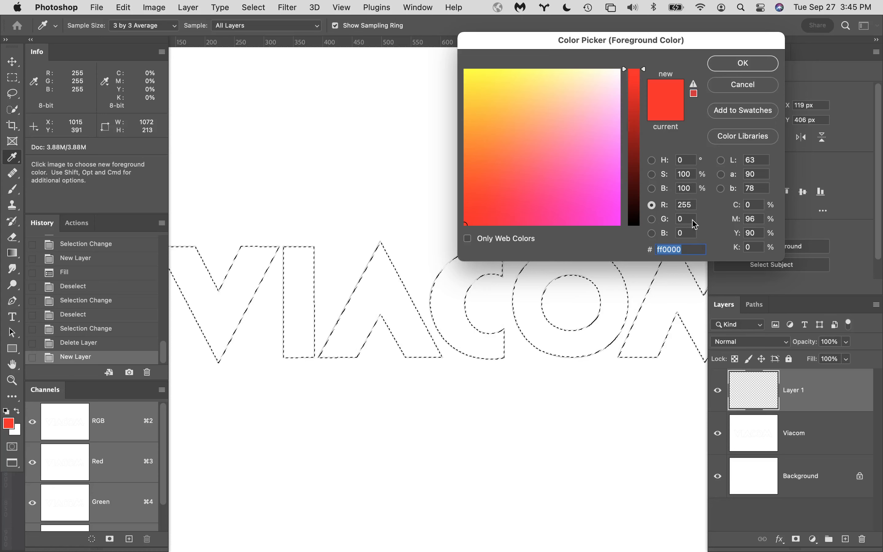
{"action": "left_click", "coordinate": [768, 65]}
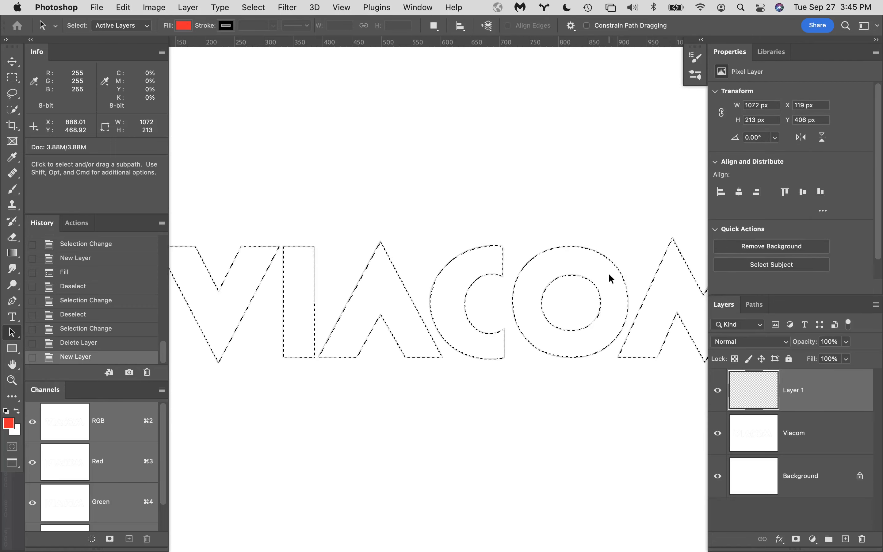
{"action": "key", "text": "alt+BackSpace"}
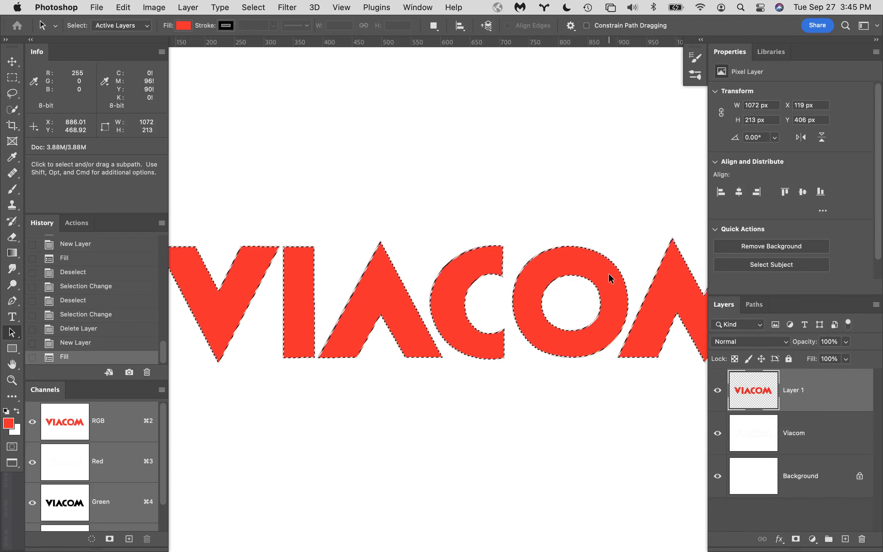
{"action": "key", "text": "super+BackSpace"}
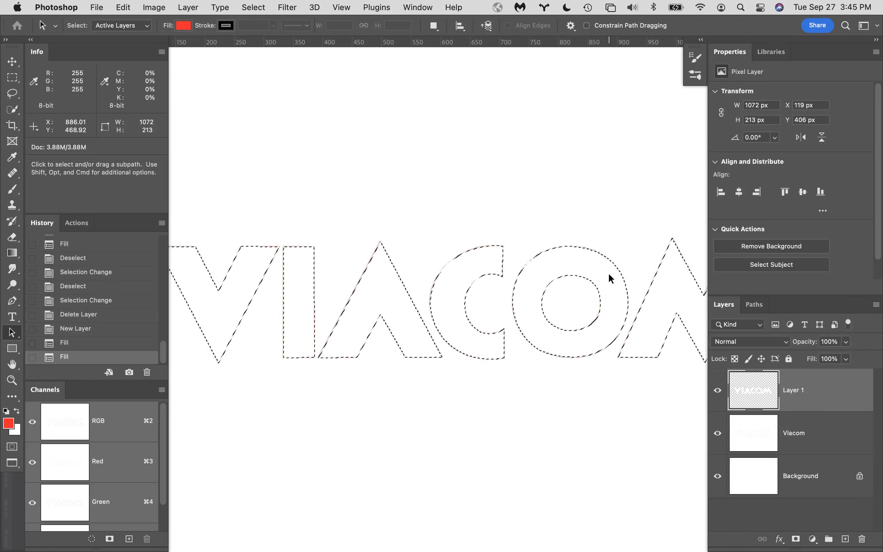
{"action": "key", "text": "alt+BackSpace"}
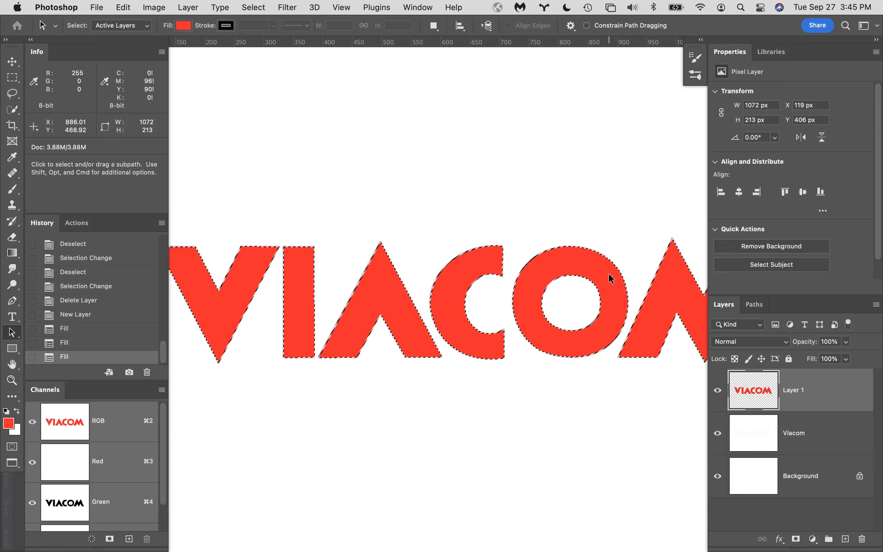
{"action": "key", "text": "super+d"}
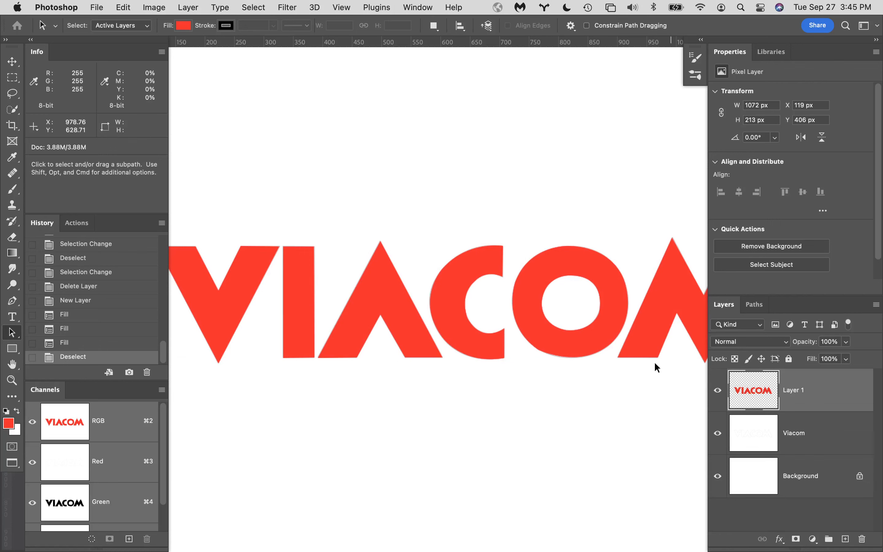
Examine the edges of the red letter M up close.
{"action": "key", "text": "space"}
{"action": "left_click_drag", "start_coordinate": [670, 359], "coordinate": [561, 328]}
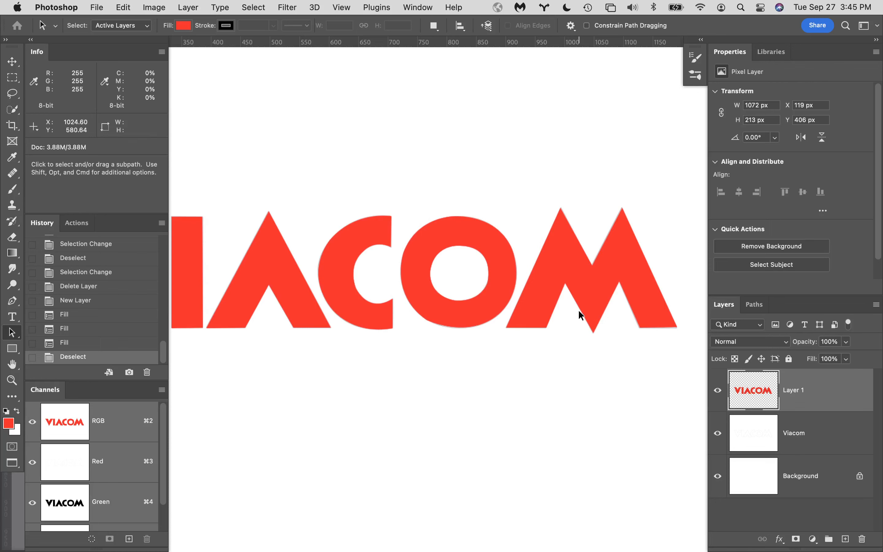
{"action": "key", "text": "super+space"}
{"action": "left_click_drag", "start_coordinate": [615, 295], "coordinate": [508, 295]}
{"action": "left_click", "coordinate": [576, 319], "text": "super"}
{"action": "left_click", "coordinate": [644, 314], "text": "super"}
{"action": "left_click", "coordinate": [626, 310], "text": "super"}
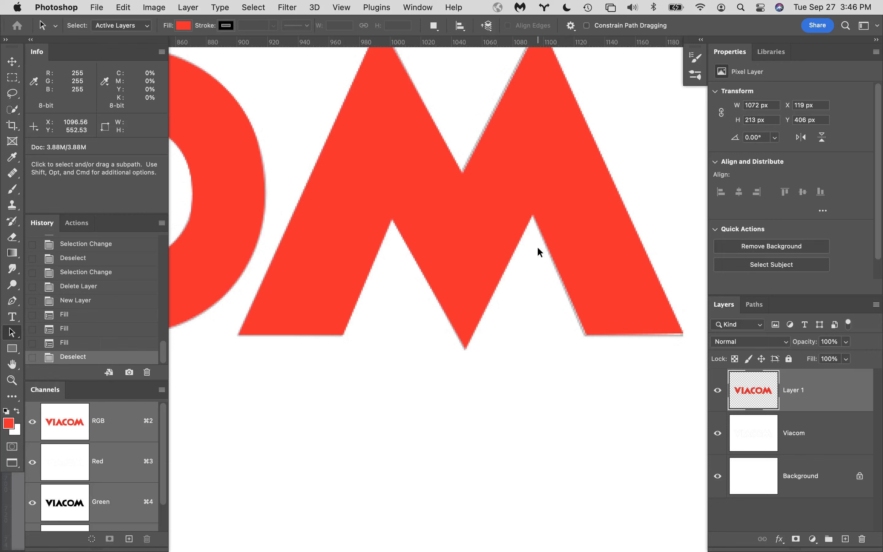
Create a new path named Path 1 and hide the red lettering layer to expose the M's outline.
{"action": "left_click", "coordinate": [754, 304]}
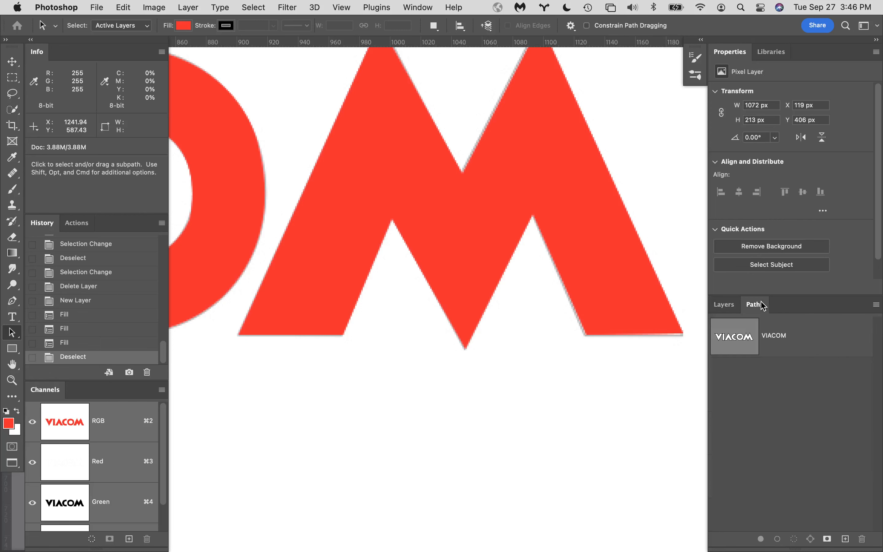
{"action": "left_click", "coordinate": [877, 305]}
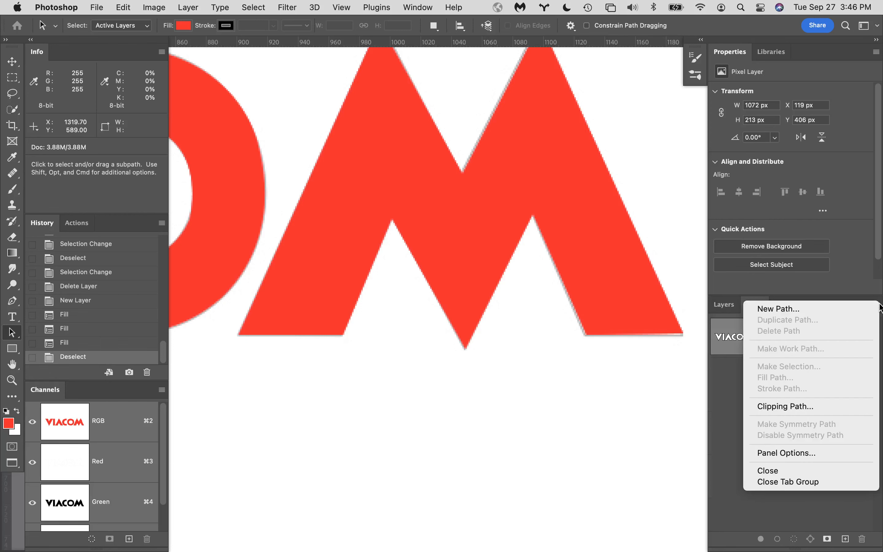
{"action": "left_click", "coordinate": [816, 308]}
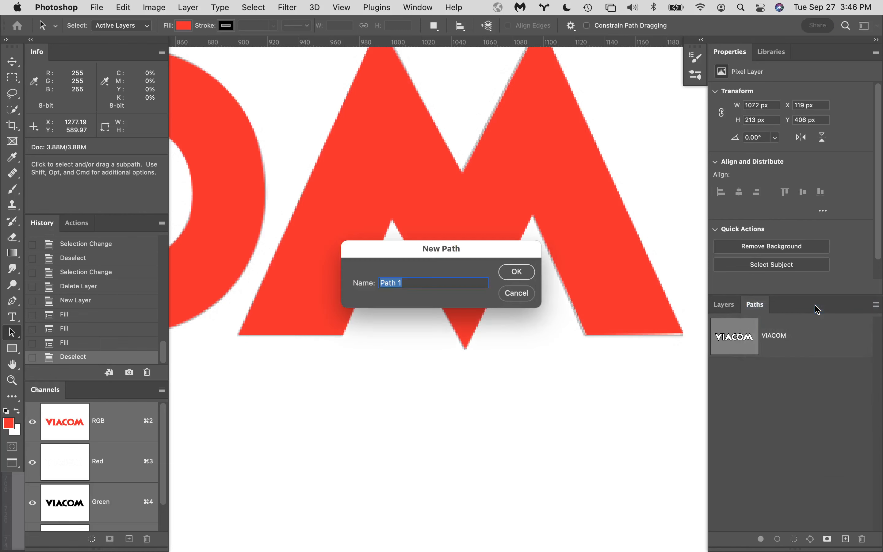
{"action": "left_click", "coordinate": [518, 273]}
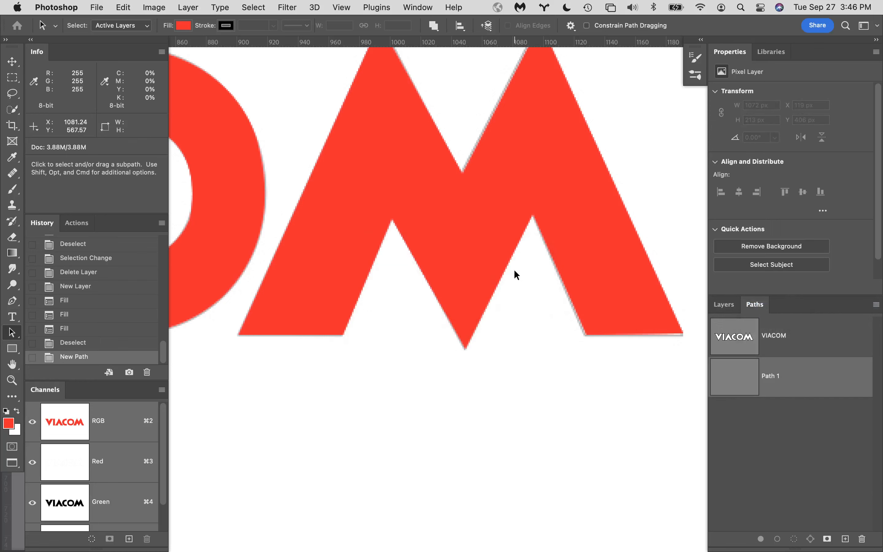
{"action": "left_click", "coordinate": [725, 305]}
{"action": "left_click", "coordinate": [718, 391]}
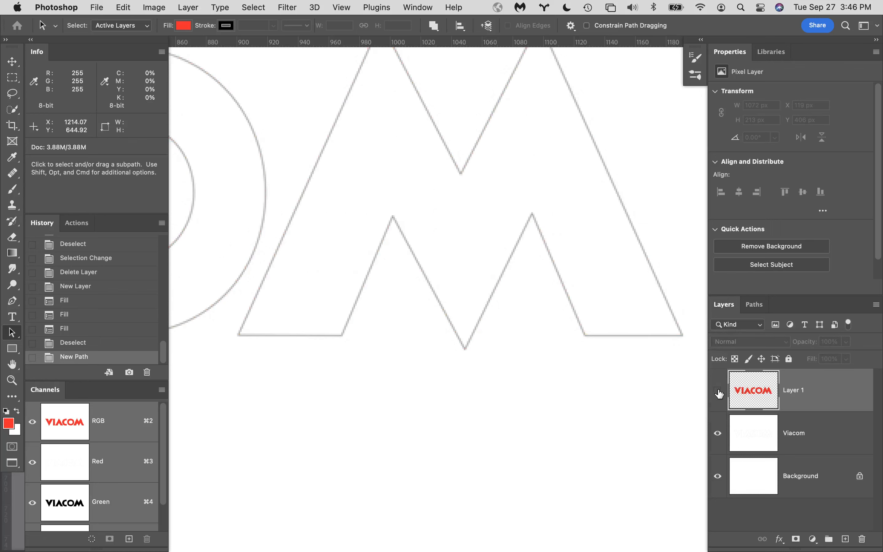
{"action": "left_click", "coordinate": [759, 305]}
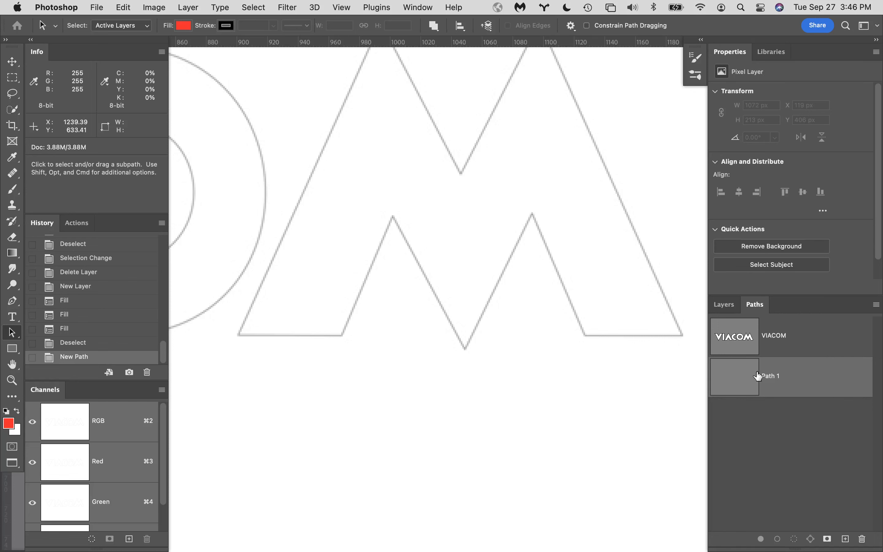
Trace the lower zigzag edge of the M on Path 1 with five Pen tool anchor points.
{"action": "key", "text": "p"}
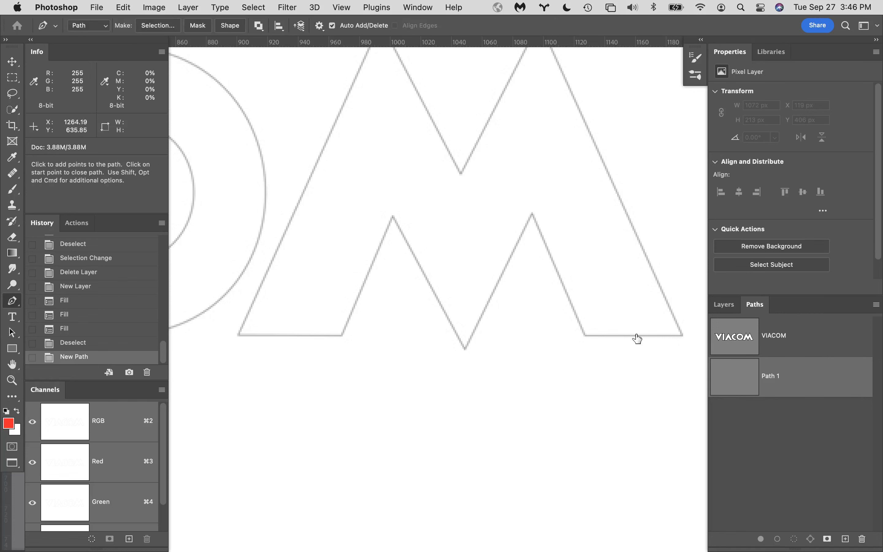
{"action": "left_click", "coordinate": [341, 336]}
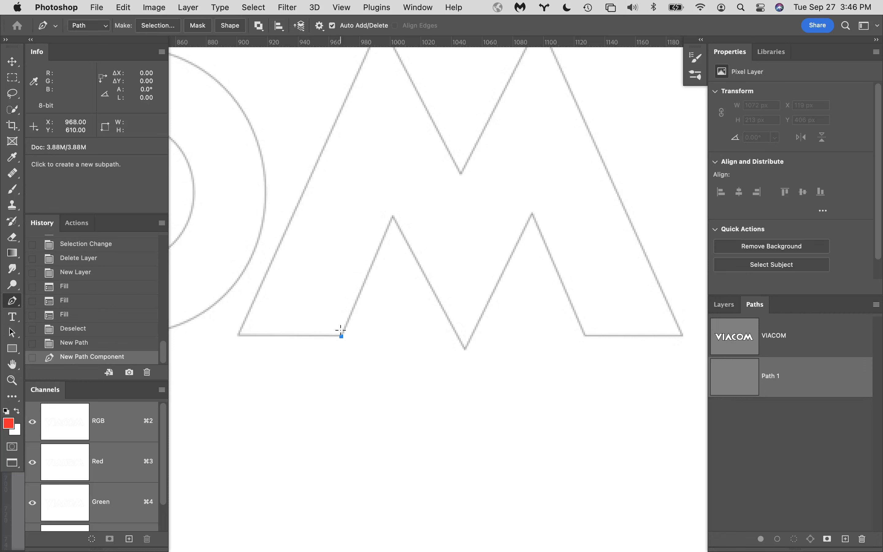
{"action": "left_click", "coordinate": [392, 217]}
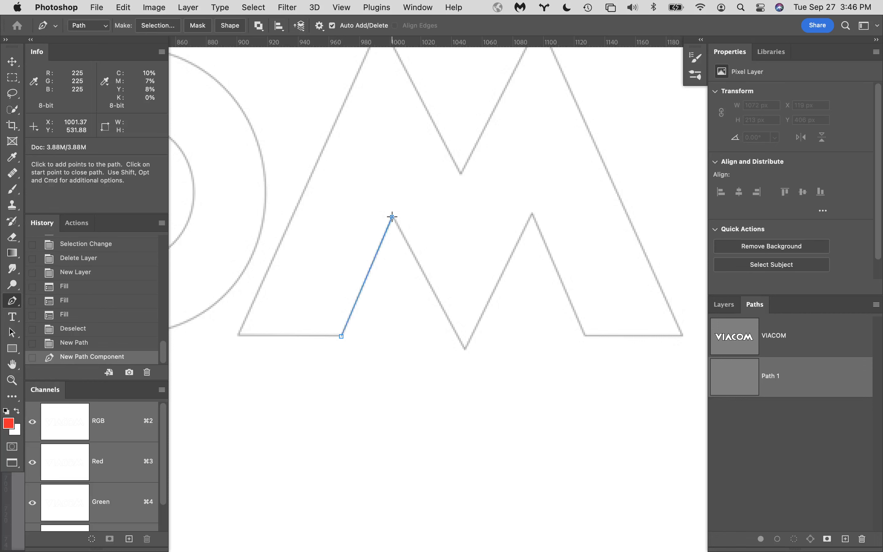
{"action": "left_click", "coordinate": [464, 348]}
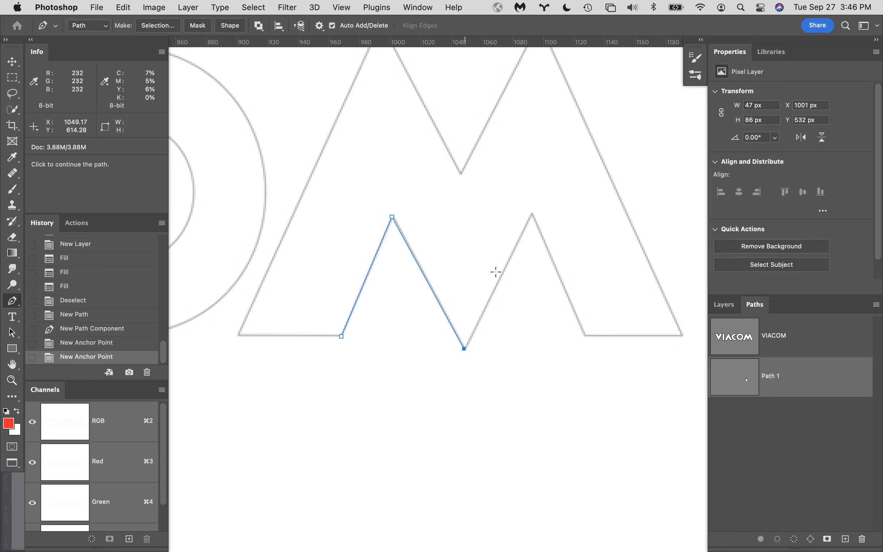
{"action": "left_click", "coordinate": [533, 214]}
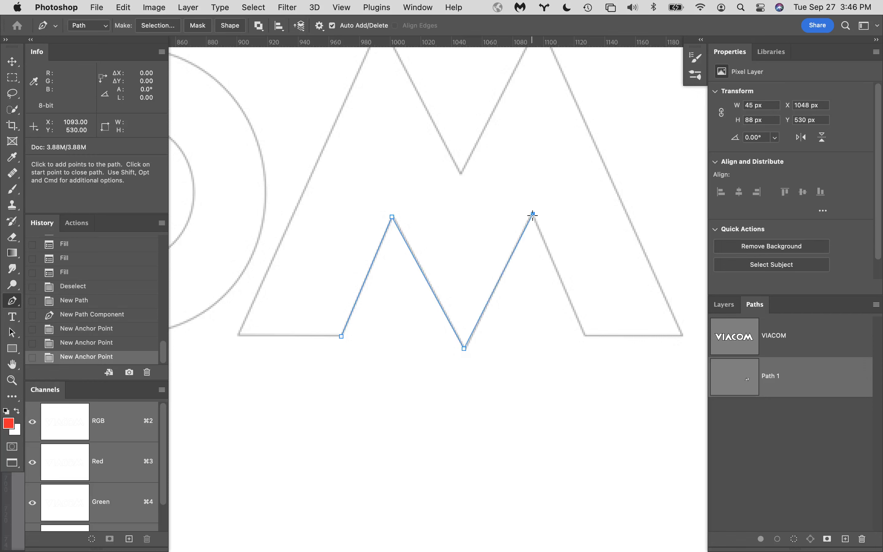
{"action": "left_click", "coordinate": [586, 335]}
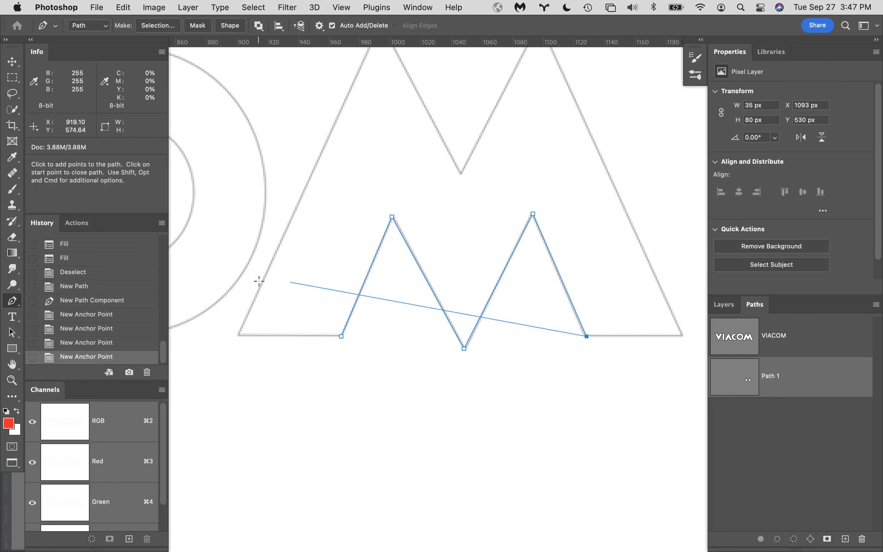
Revert the document to the state before Path 1 was created and hide the red lettering layer.
{"action": "left_click", "coordinate": [92, 274]}
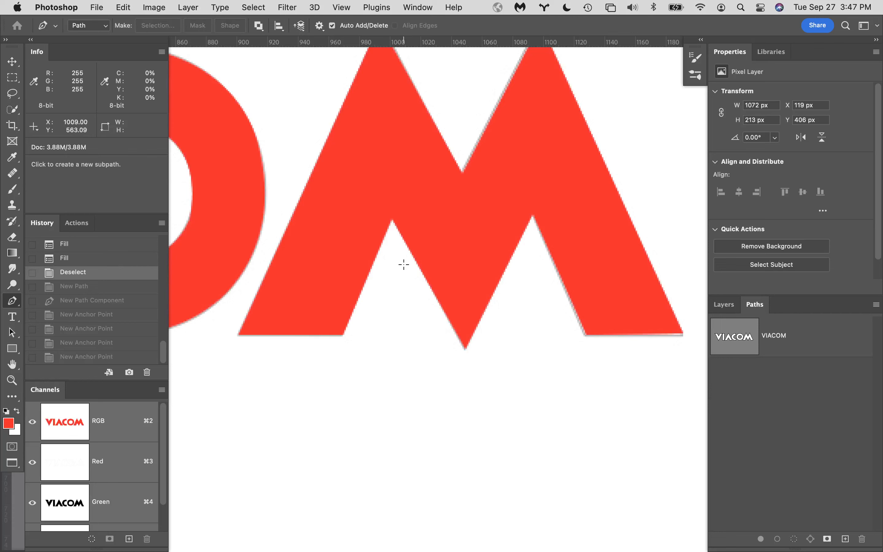
{"action": "left_click", "coordinate": [725, 304]}
{"action": "left_click", "coordinate": [718, 391]}
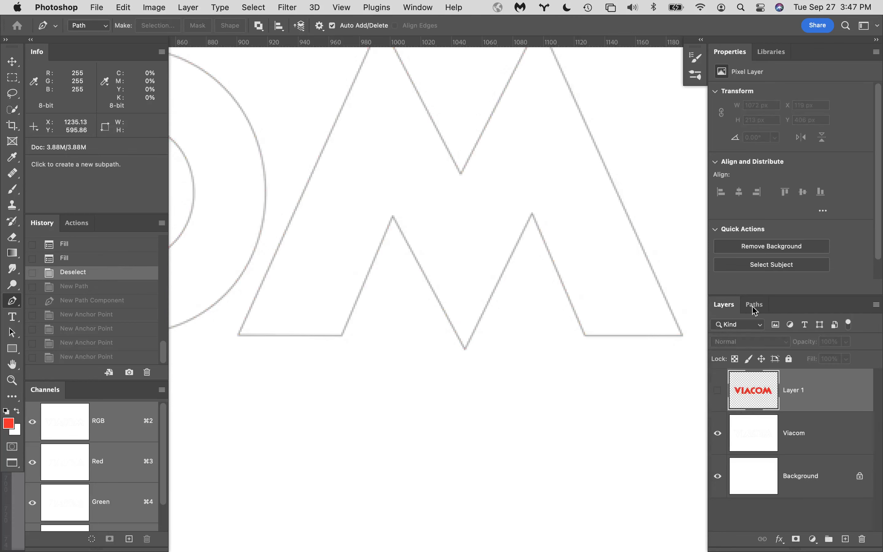
Select only the M's outline within the VIACOM path using the Path Selection tool and copy it.
{"action": "left_click", "coordinate": [755, 309]}
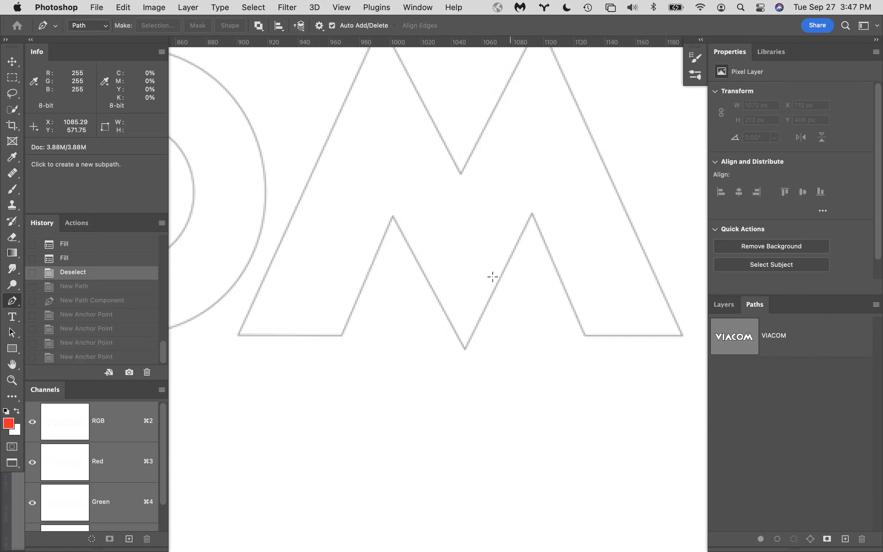
{"action": "scroll", "coordinate": [462, 235], "scroll_direction": "up", "scroll_amount": 5}
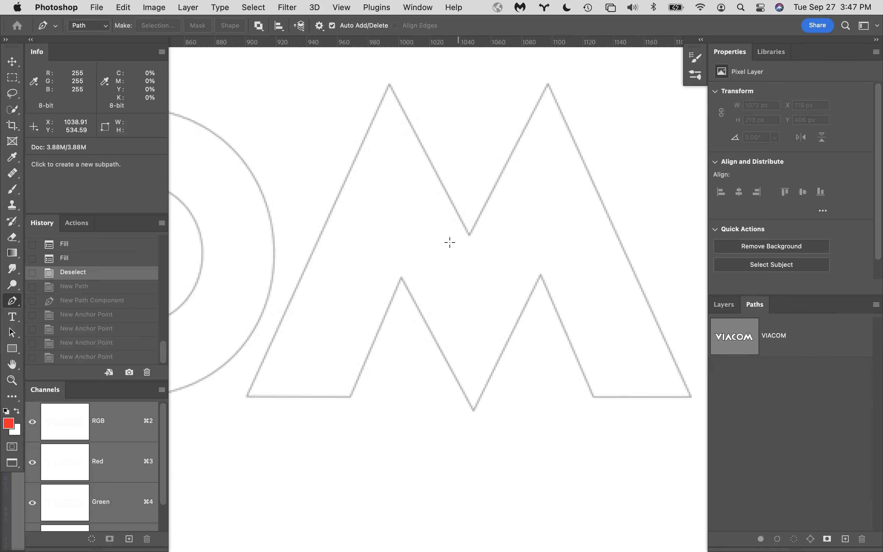
{"action": "left_click", "coordinate": [837, 333]}
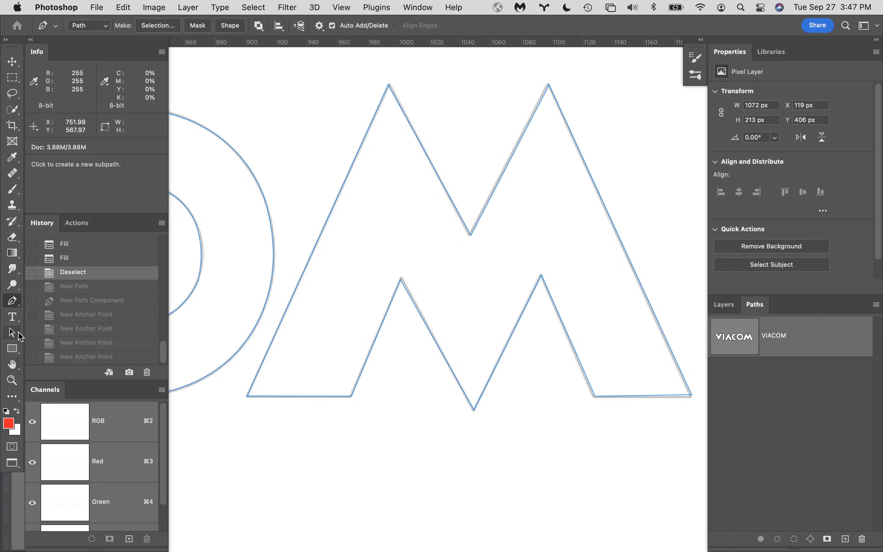
{"action": "left_click", "coordinate": [12, 333]}
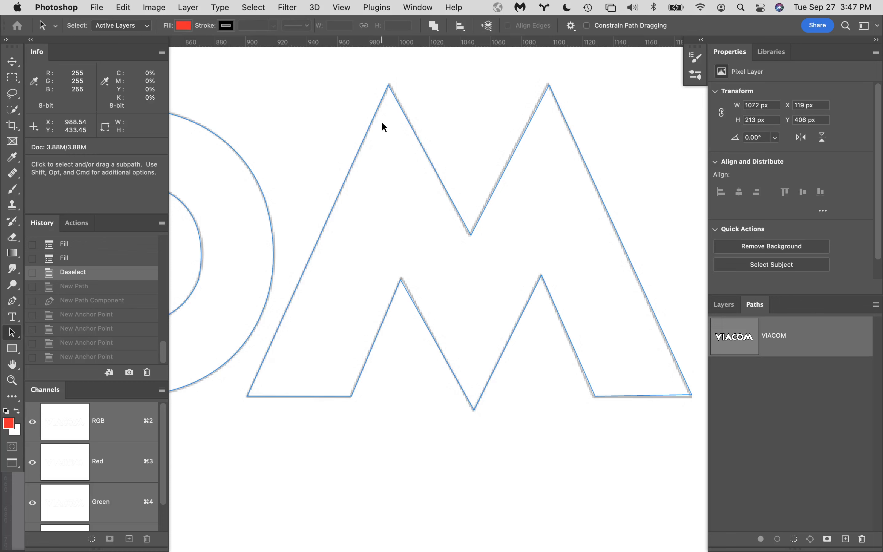
{"action": "left_click_drag", "start_coordinate": [363, 94], "coordinate": [551, 313]}
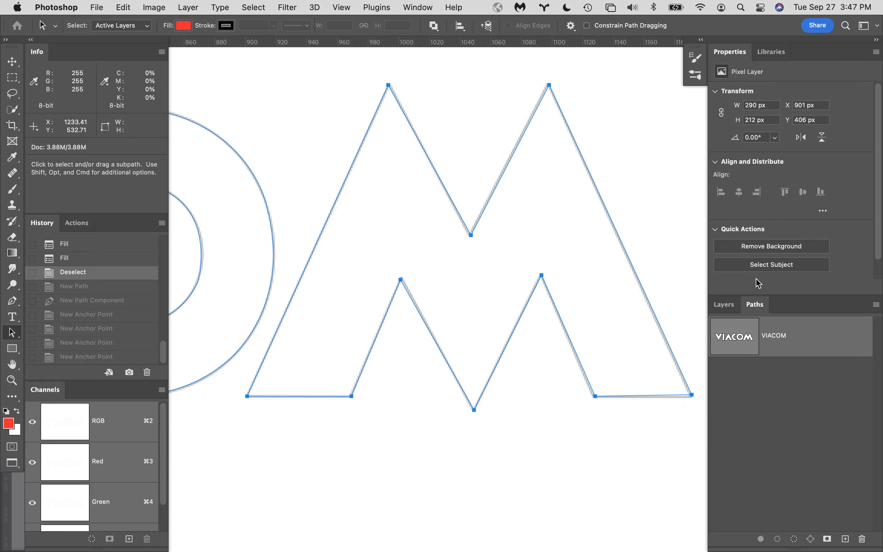
Create a new path named "pathg 1" and paste the copied M outline into it.
{"action": "left_click", "coordinate": [877, 304]}
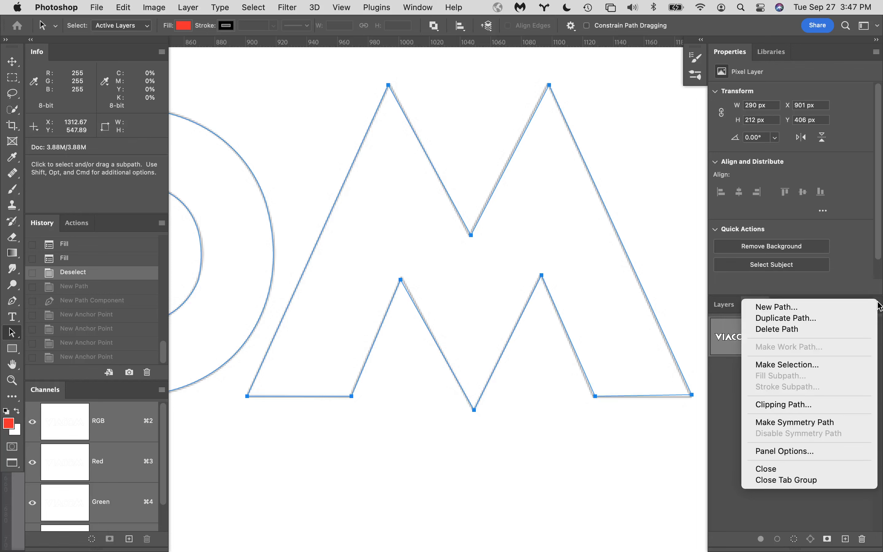
{"action": "left_click", "coordinate": [824, 306]}
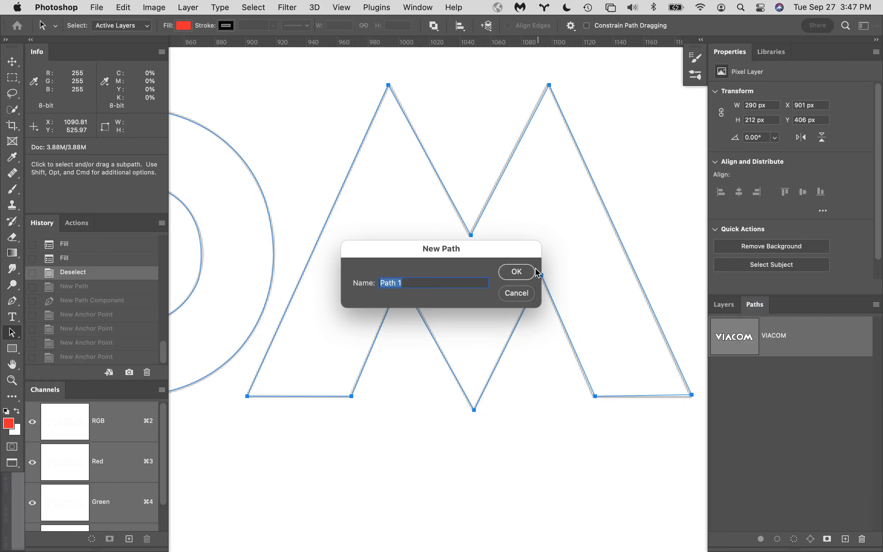
{"action": "type", "text": "N"}
{"action": "key", "text": "BackSpace"}
{"action": "type", "text": "pathg 1"}
{"action": "key", "text": "Return"}
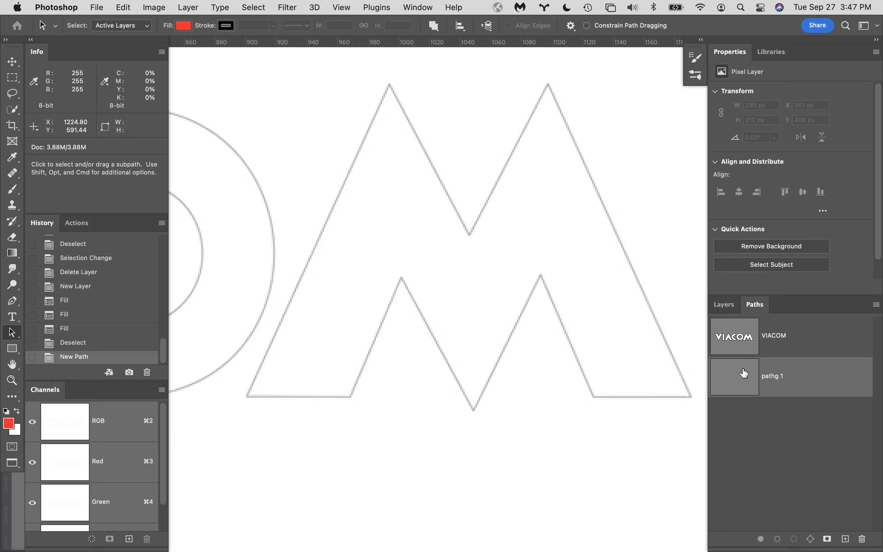
{"action": "key", "text": "super+v"}
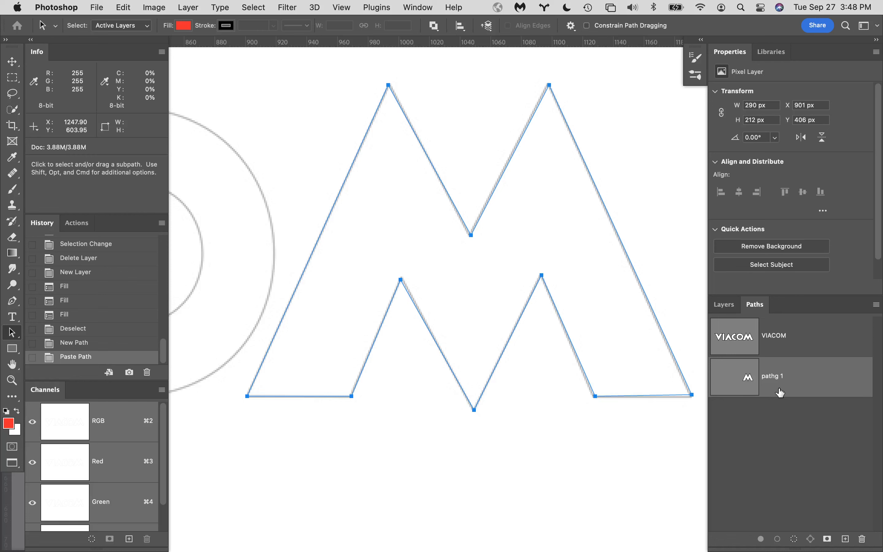
Delete the M's two upper peaks and the notch between them using Direct Selection, keeping only the lower zigzag edge.
{"action": "right_click", "coordinate": [13, 334]}
{"action": "left_click", "coordinate": [36, 343]}
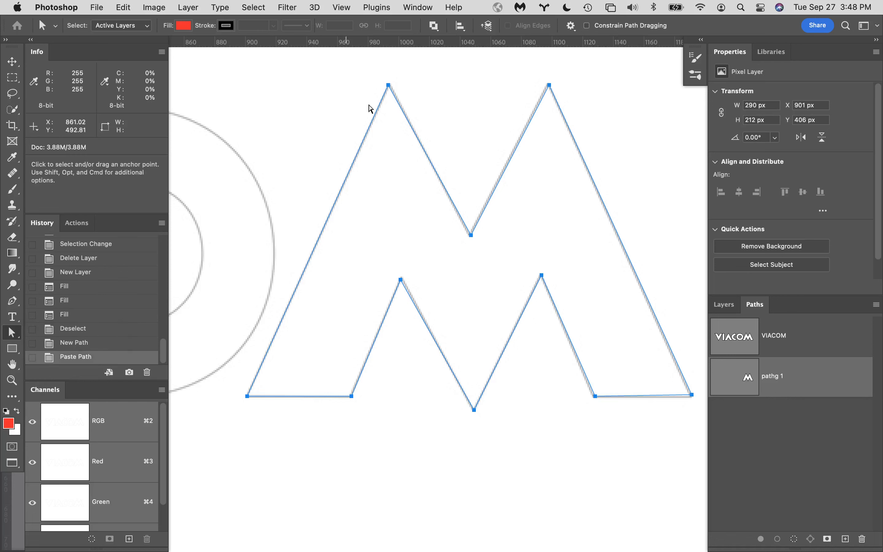
{"action": "left_click_drag", "start_coordinate": [389, 85], "coordinate": [389, 84]}
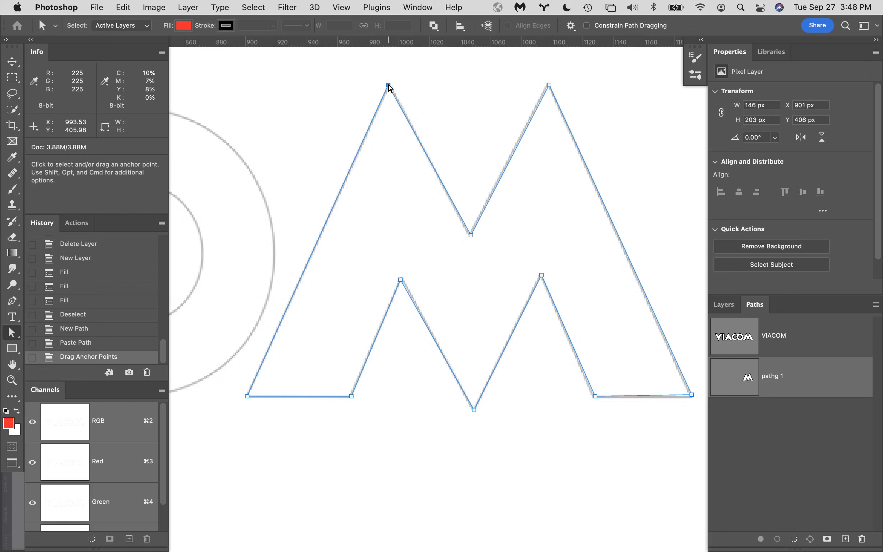
{"action": "key", "text": "BackSpace"}
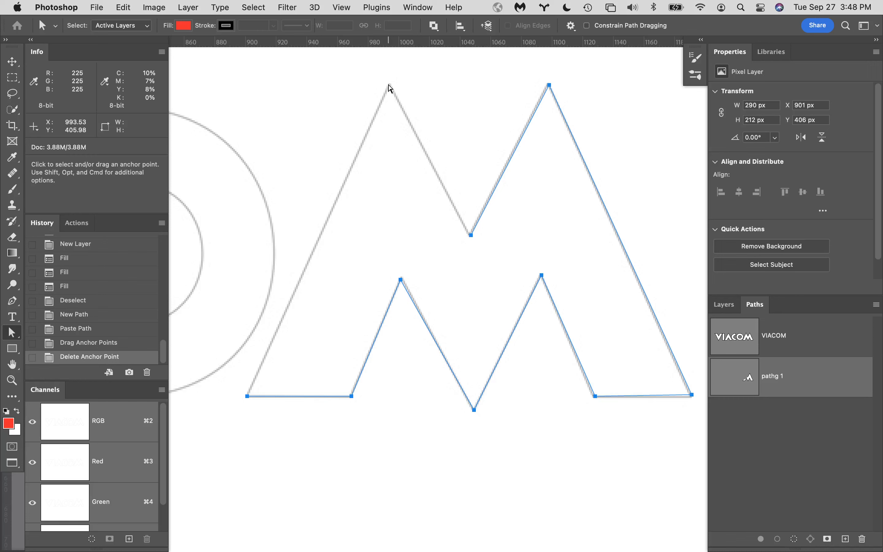
{"action": "left_click_drag", "start_coordinate": [472, 239], "coordinate": [470, 239]}
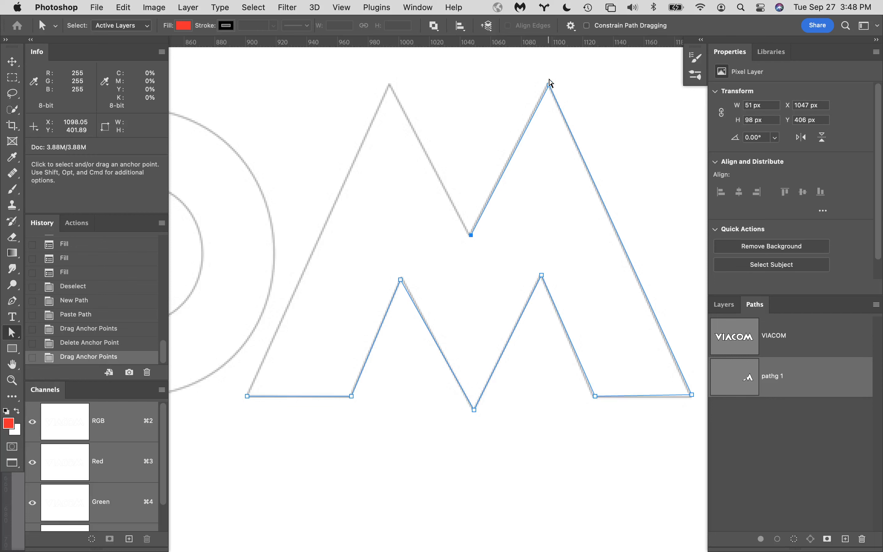
{"action": "key", "text": "shift"}
{"action": "left_click", "coordinate": [552, 89], "text": "shift"}
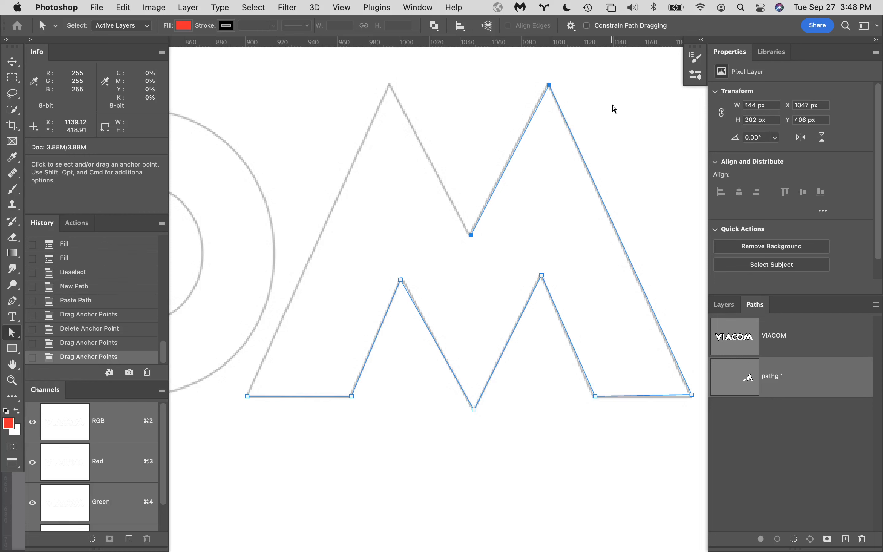
{"action": "key", "text": "Delete"}
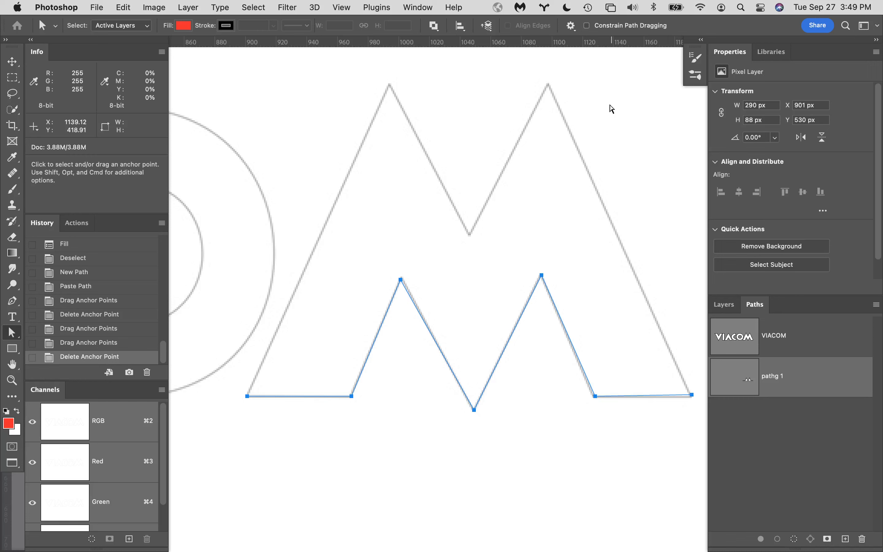
Continue the zigzag path from its left end with the Pen tool, adding two anchor points below the M and closing it at the right end.
{"action": "key", "text": "p"}
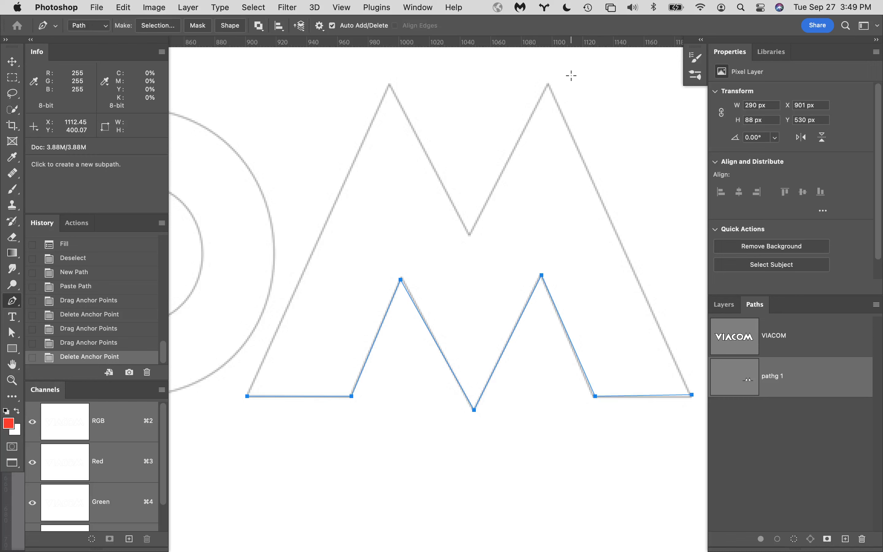
{"action": "left_click", "coordinate": [247, 396]}
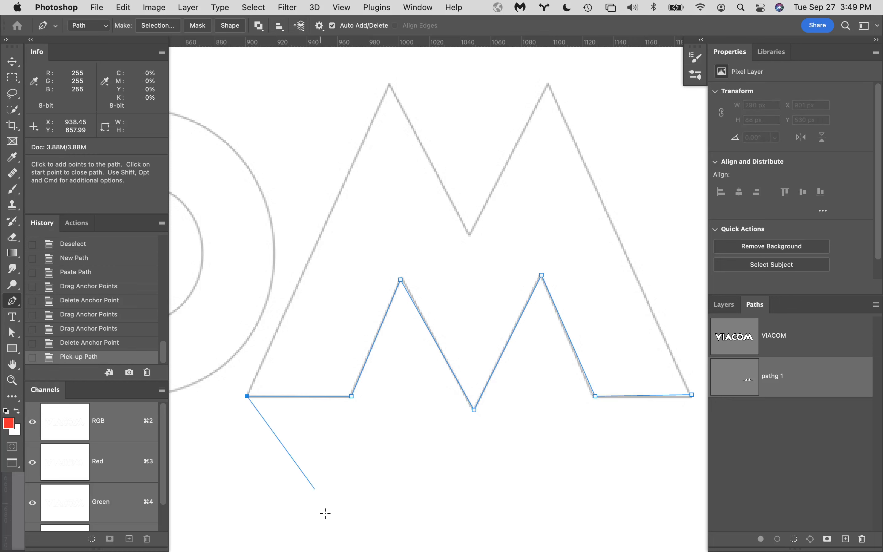
{"action": "left_click", "coordinate": [342, 521]}
{"action": "left_click", "coordinate": [628, 517]}
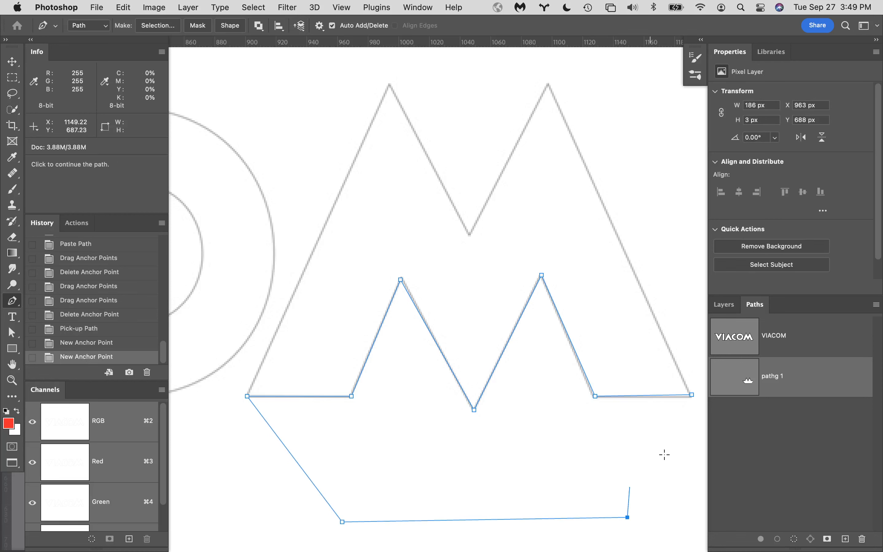
{"action": "left_click", "coordinate": [692, 395]}
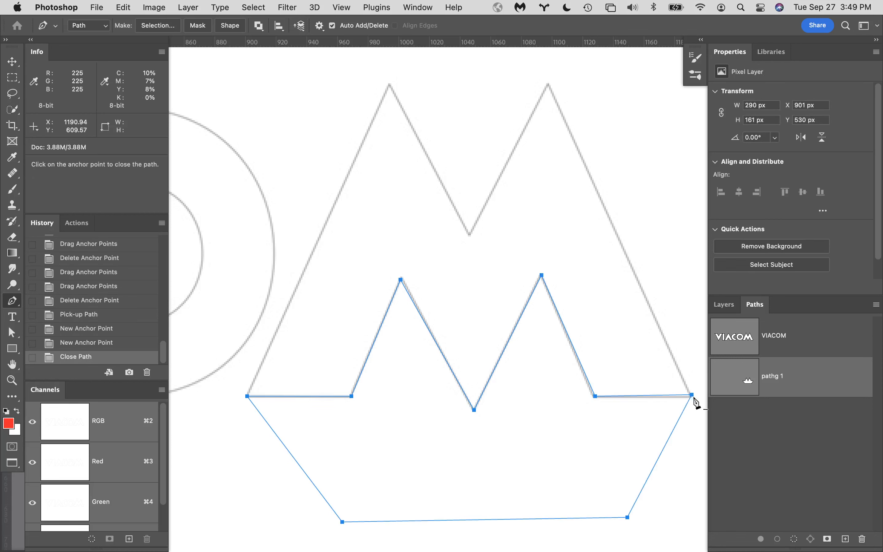
Rename the closed zigzag path to "dovetail" and deselect it.
{"action": "double_click", "coordinate": [780, 380]}
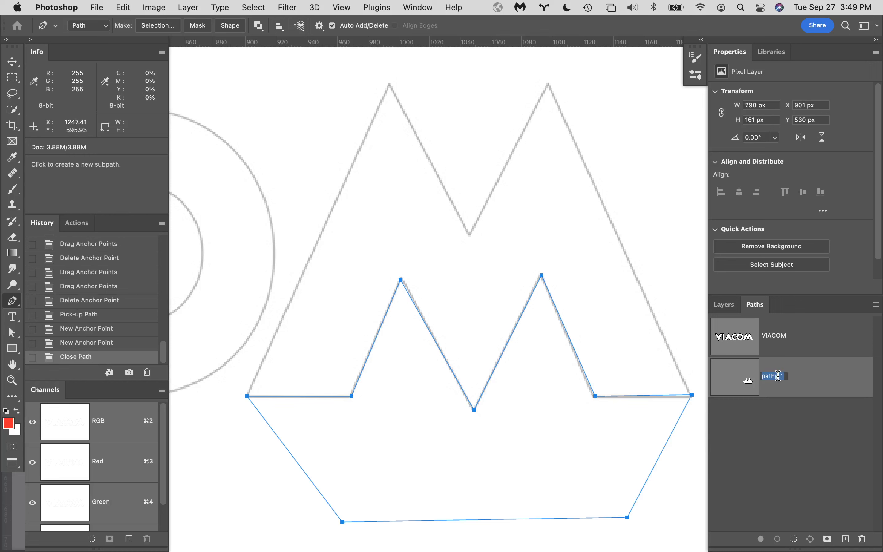
{"action": "type", "text": "dovetail"}
{"action": "left_click", "coordinate": [825, 448]}
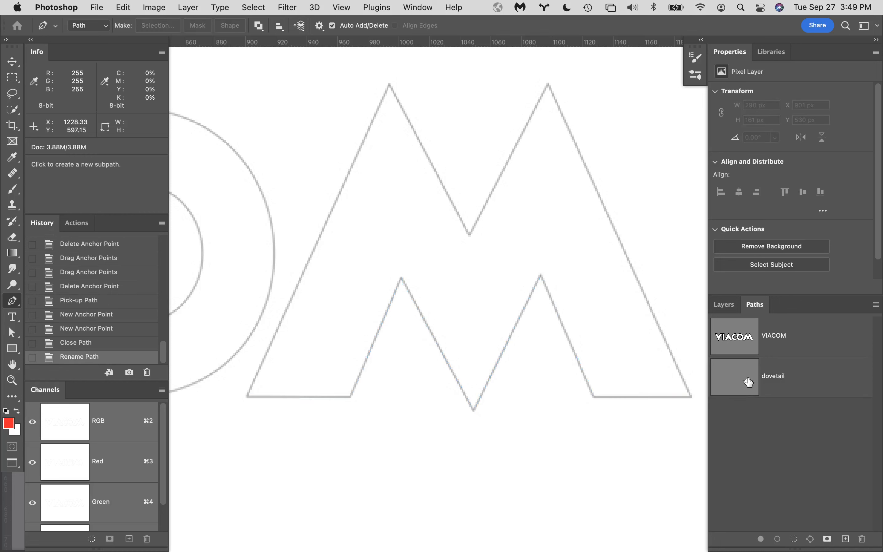
Load the dovetail path as a selection and add a new layer above the red lettering.
{"action": "left_click", "coordinate": [748, 382]}
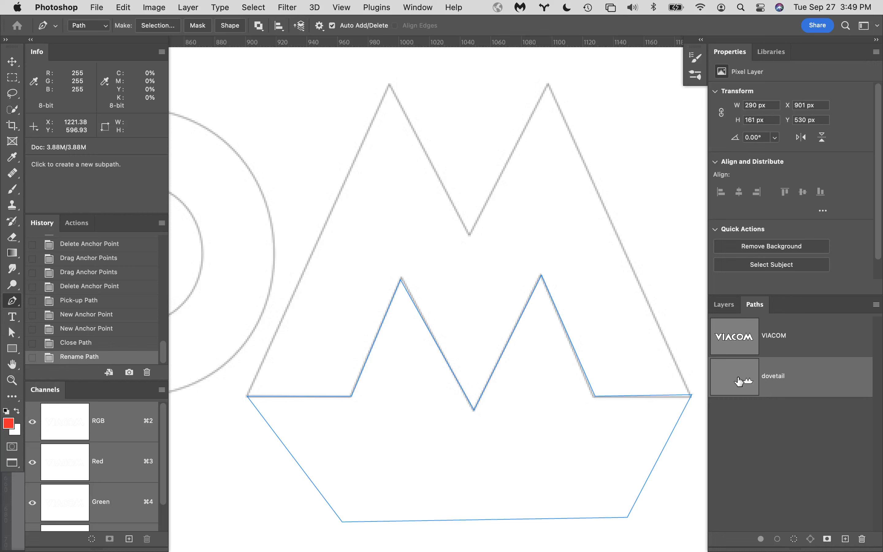
{"action": "left_click", "coordinate": [739, 381], "text": "super"}
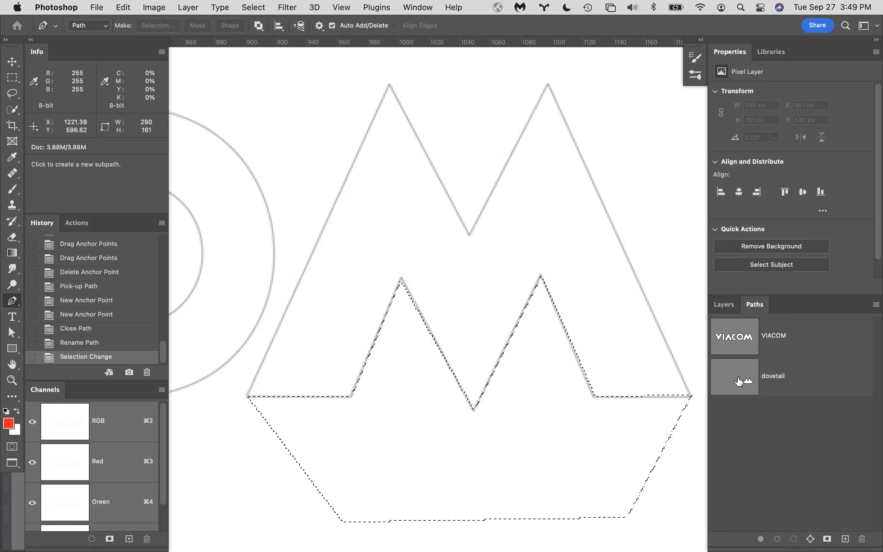
{"action": "left_click", "coordinate": [725, 304]}
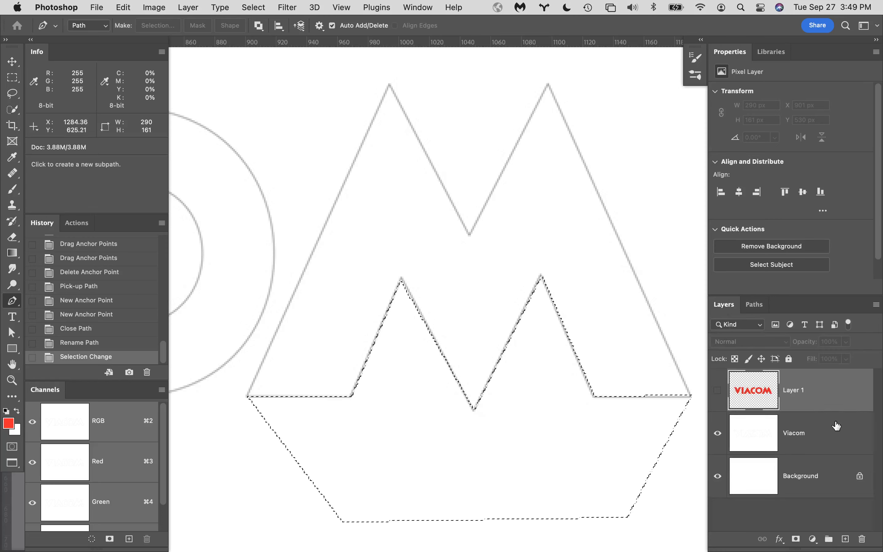
{"action": "left_click", "coordinate": [845, 539]}
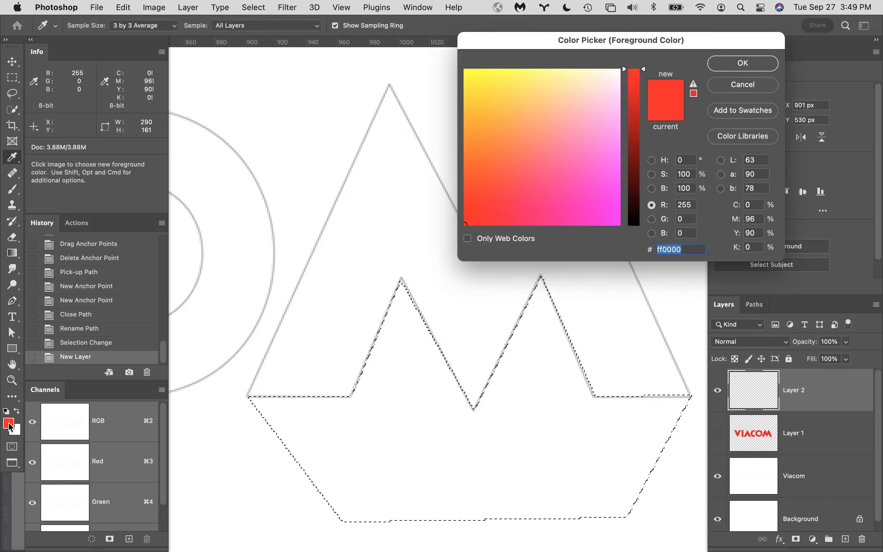
Set the foreground color to RGB 0, 255, 0, fill the dovetail selection with it on the new layer, and deselect.
{"action": "left_click", "coordinate": [15, 423]}
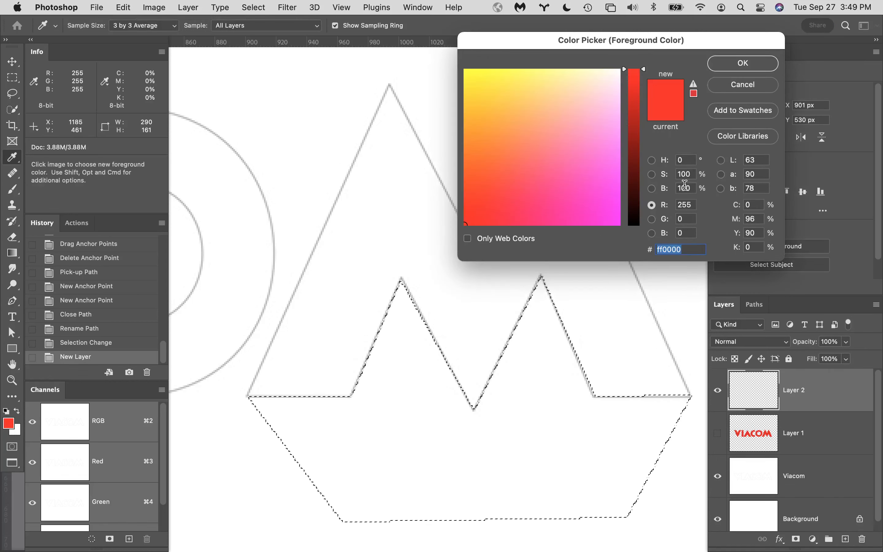
{"action": "double_click", "coordinate": [689, 204]}
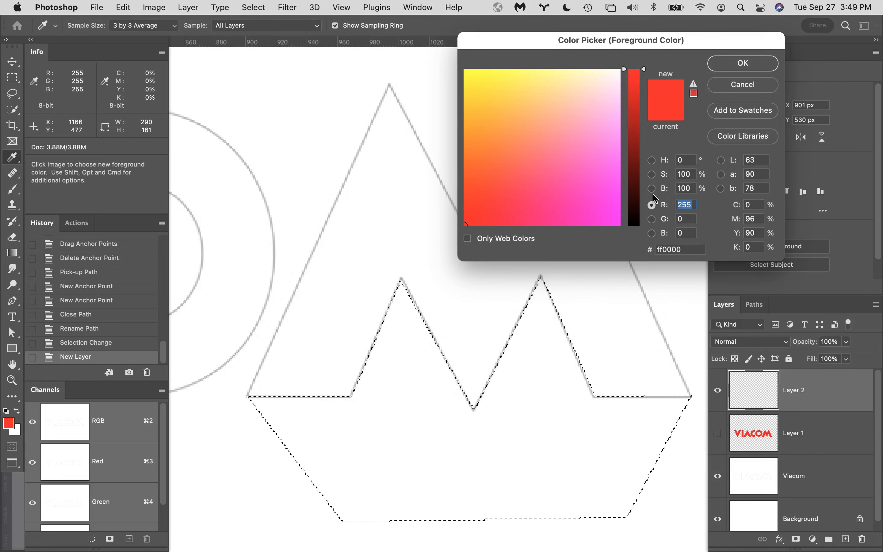
{"action": "type", "text": "0"}
{"action": "key", "text": "Tab"}
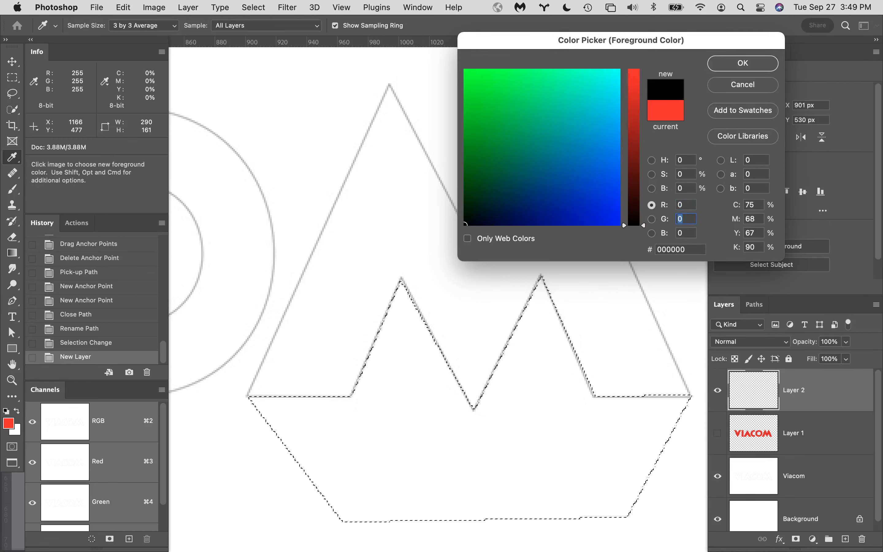
{"action": "type", "text": "255"}
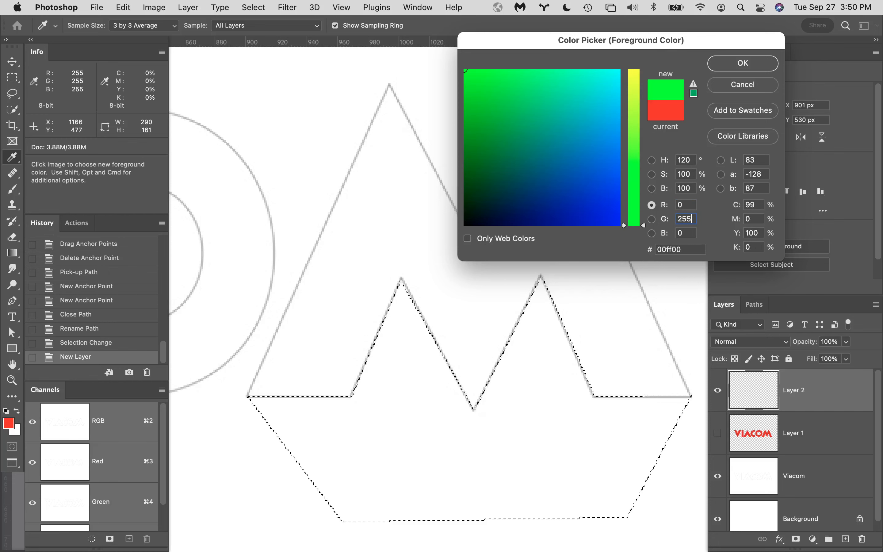
{"action": "key", "text": "Tab"}
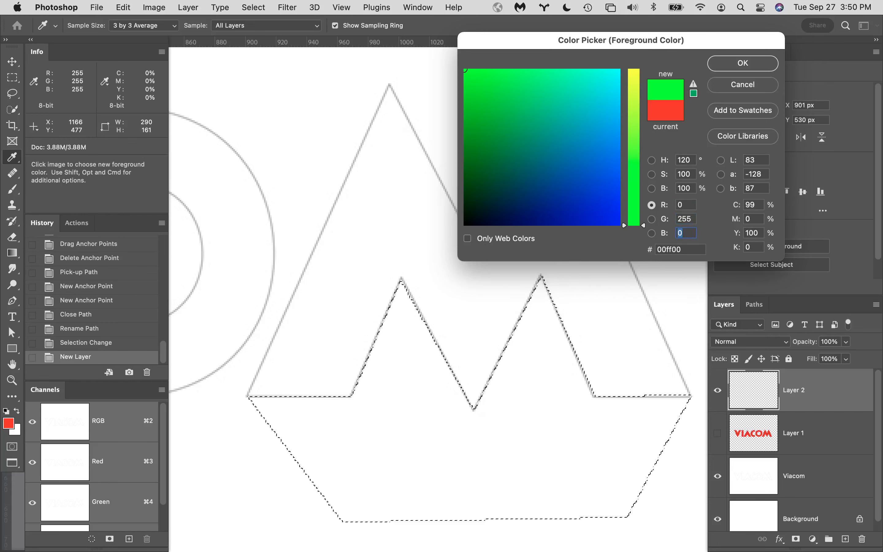
{"action": "left_click", "coordinate": [754, 68]}
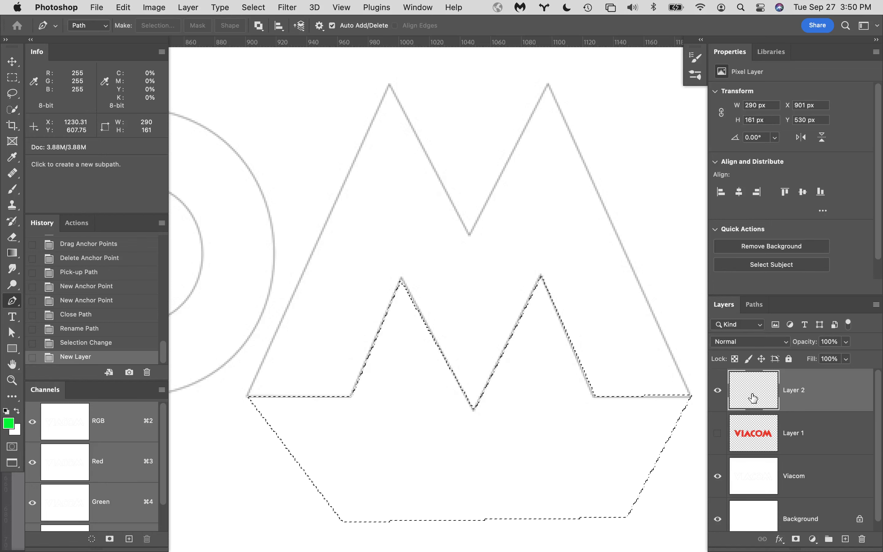
{"action": "key", "text": "alt+BackSpace"}
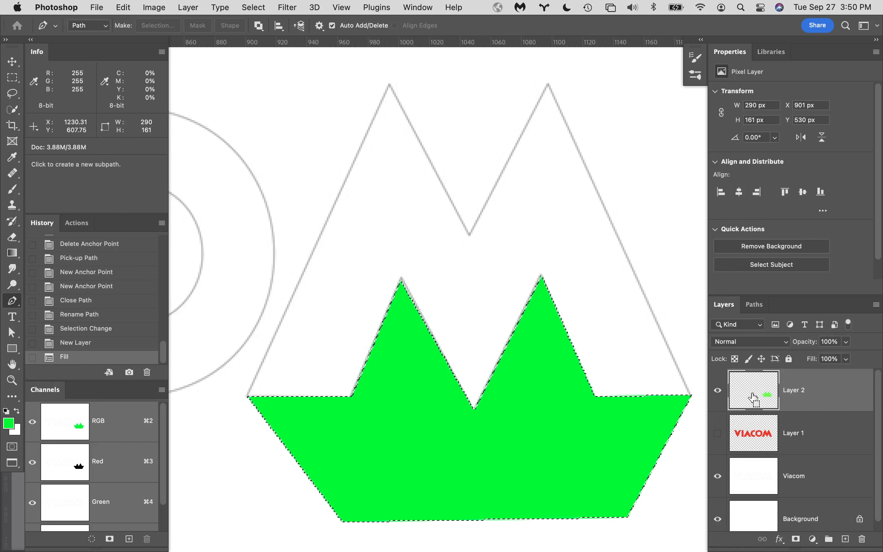
{"action": "key", "text": "super+d"}
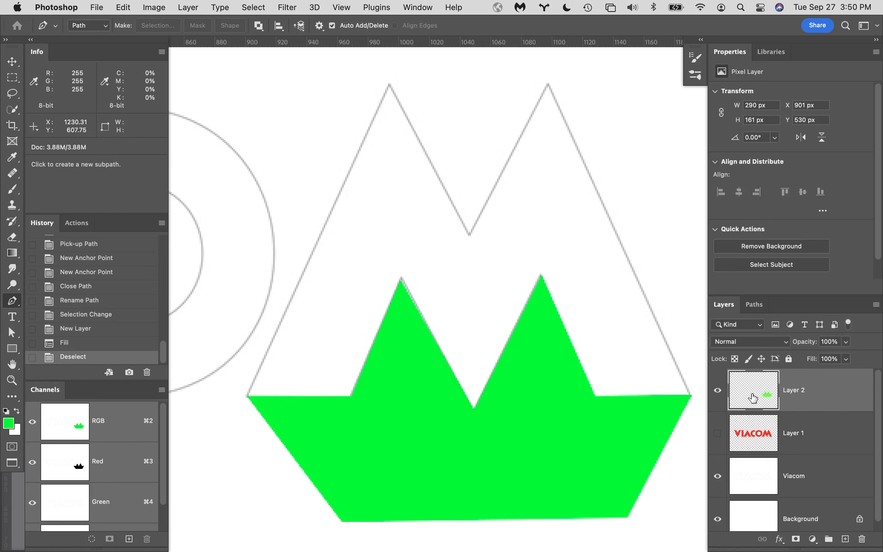
Show the red lettering beneath the green dovetail shape to compare their shared edge, and hide both layers.
{"action": "left_click", "coordinate": [717, 434]}
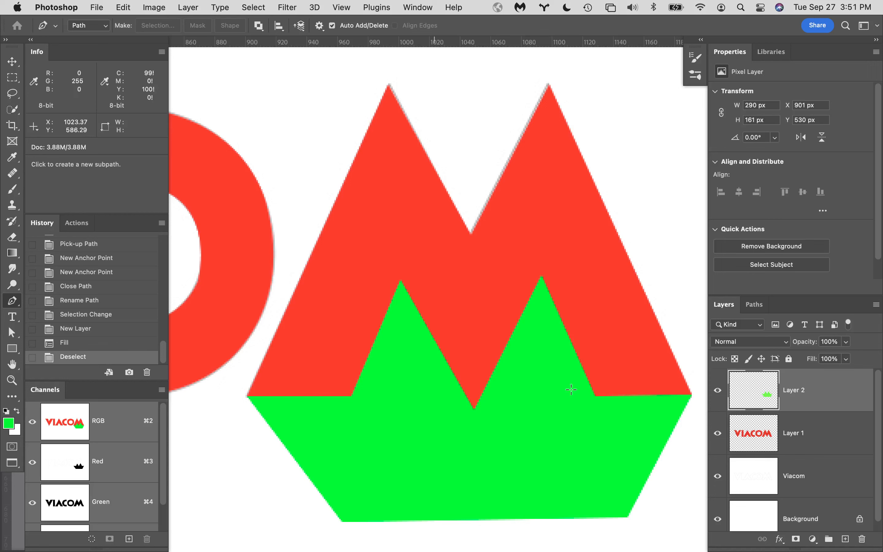
{"action": "left_click_drag", "start_coordinate": [718, 390], "coordinate": [718, 433]}
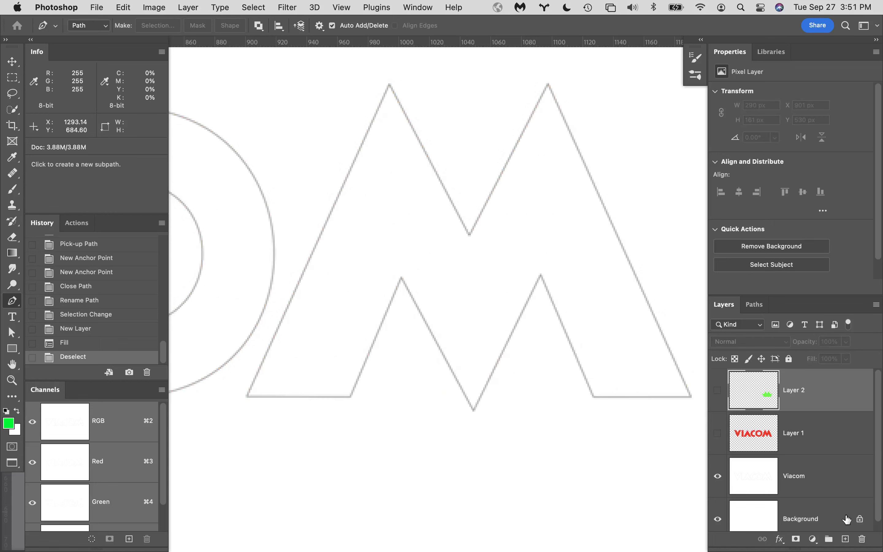
Add a new layer at the top of the stack and fill it entirely with the green foreground color.
{"action": "left_click", "coordinate": [846, 539]}
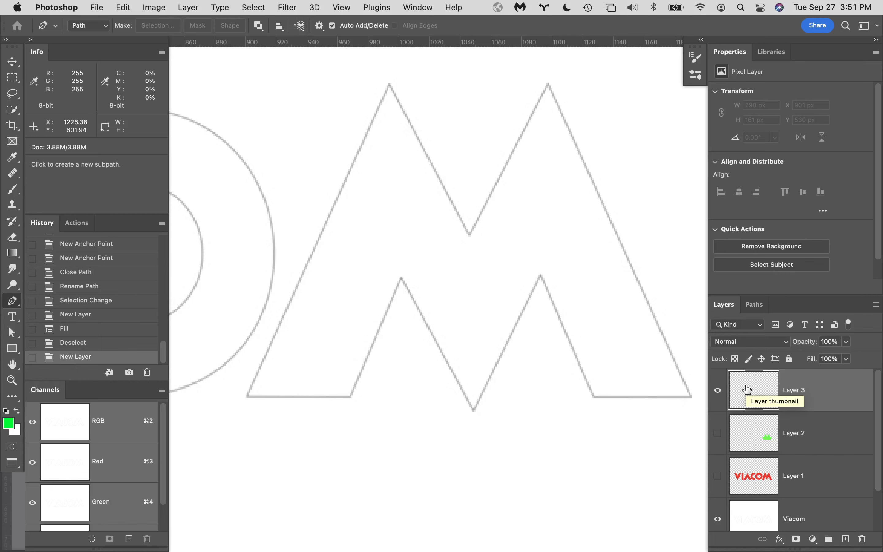
{"action": "key", "text": "alt+BackSpace"}
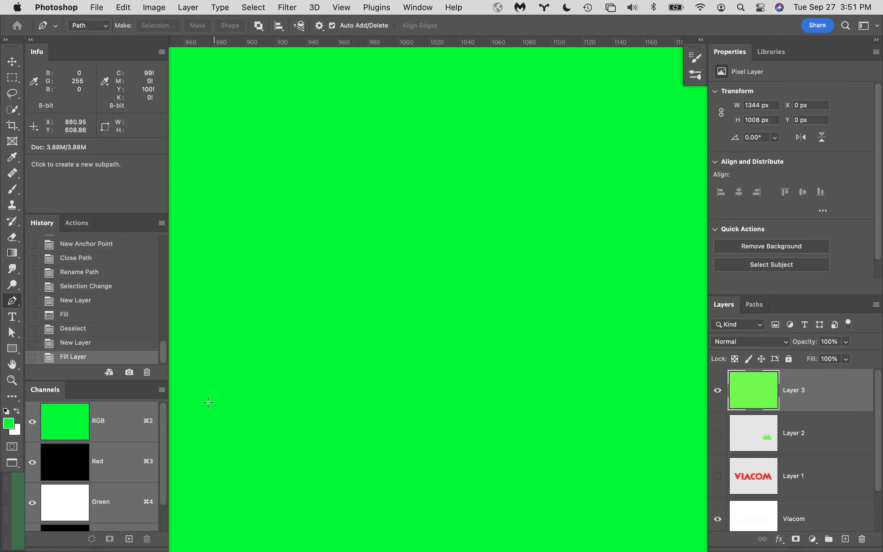
{"action": "double_click", "coordinate": [11, 364]}
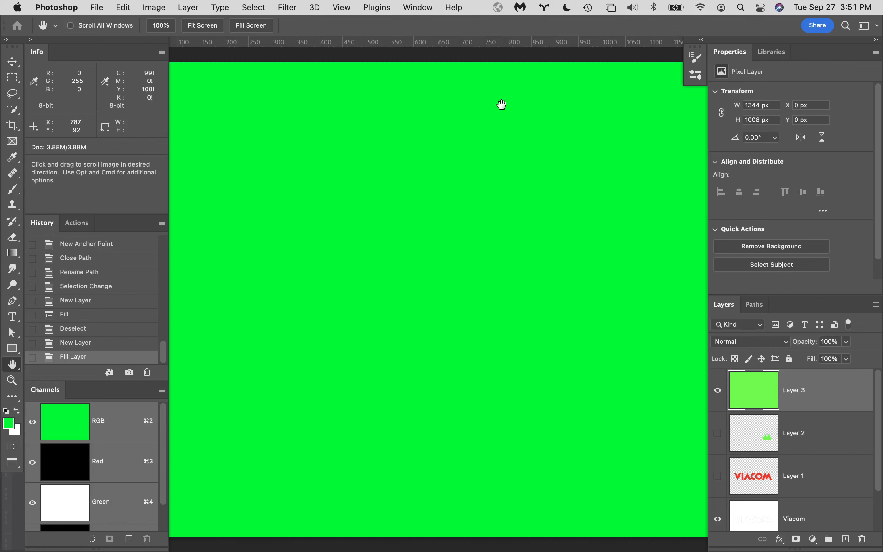
{"action": "key", "text": "f"}
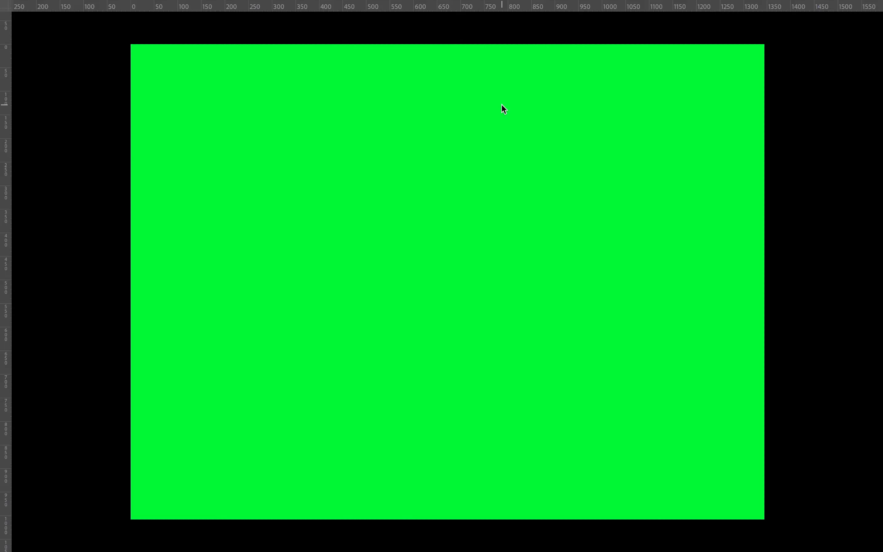
{"action": "key", "text": "f"}
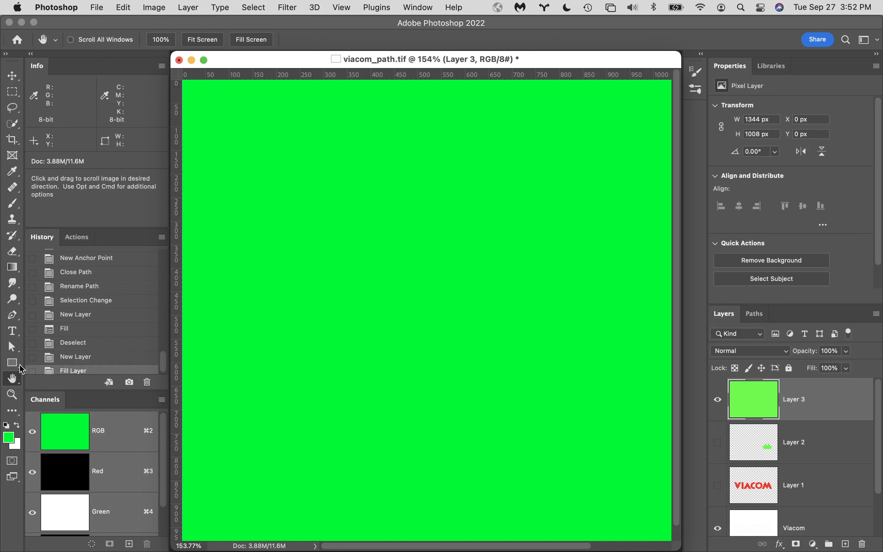
{"action": "double_click", "coordinate": [13, 381]}
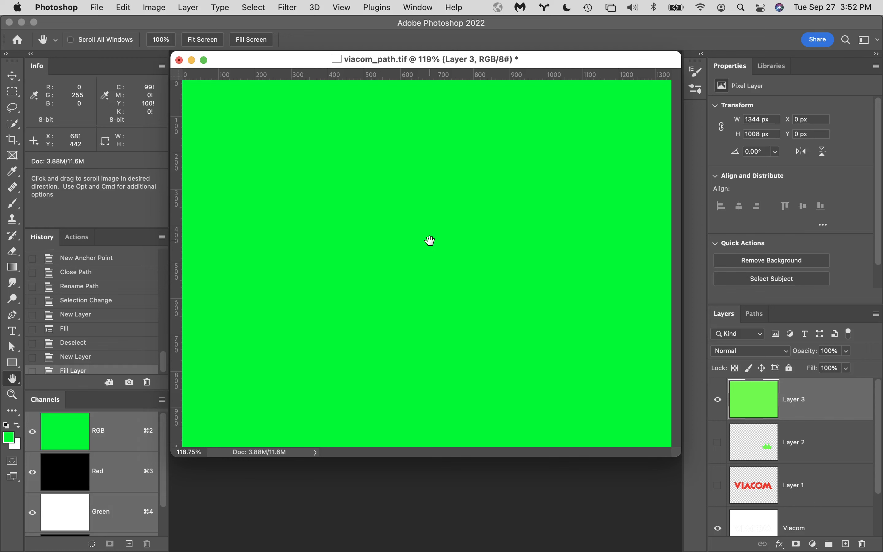
Load the VIACOM path as a selection and turn it into a layer mask on the green-filled layer.
{"action": "left_click", "coordinate": [760, 316]}
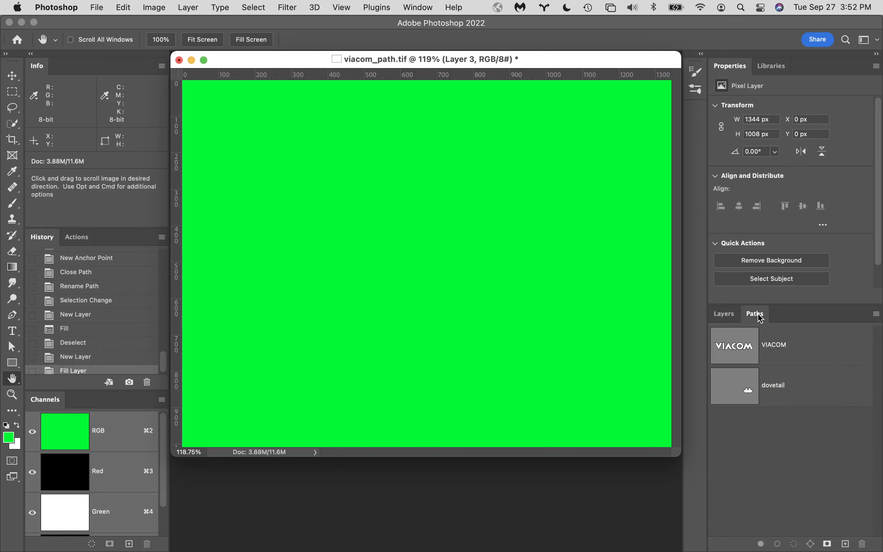
{"action": "left_click", "coordinate": [733, 347], "text": "super"}
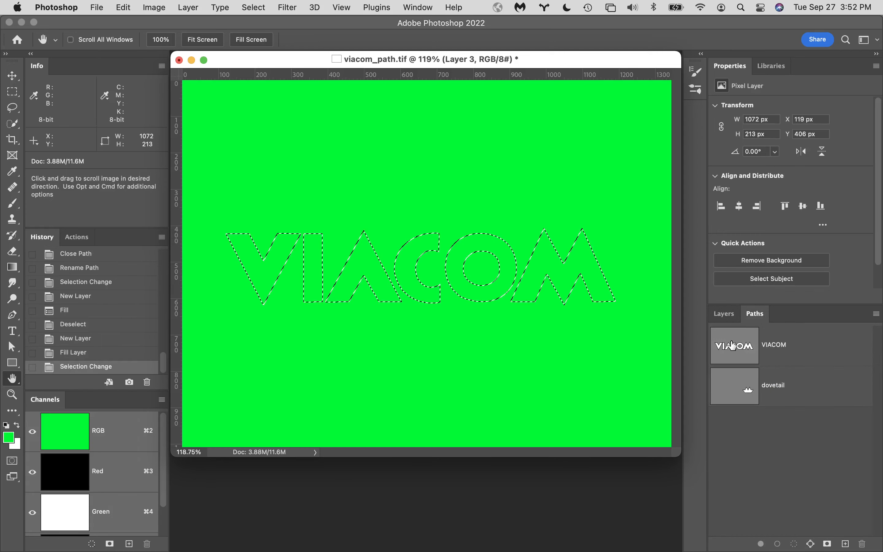
{"action": "left_click", "coordinate": [728, 314]}
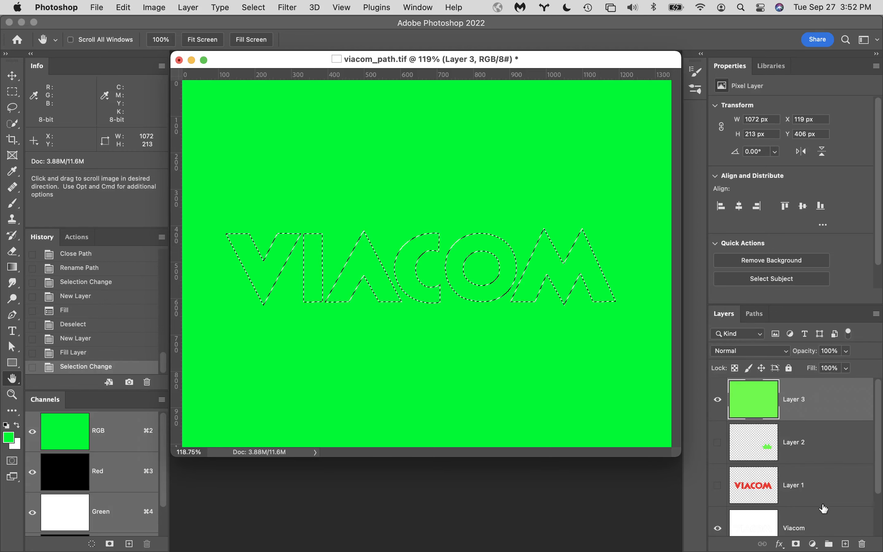
{"action": "left_click", "coordinate": [796, 545]}
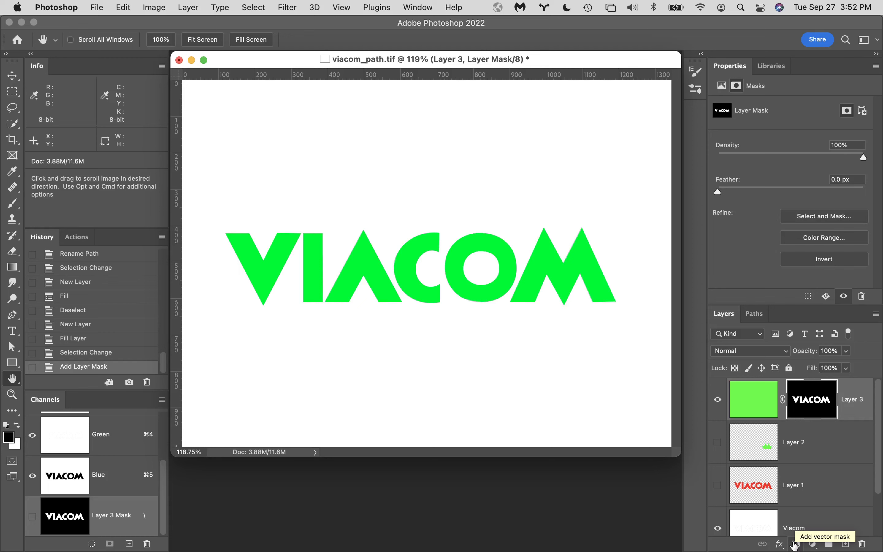
Raise the brush to full hardness and paint a white stroke on the layer mask above the lettering to reveal green there.
{"action": "key", "text": "b"}
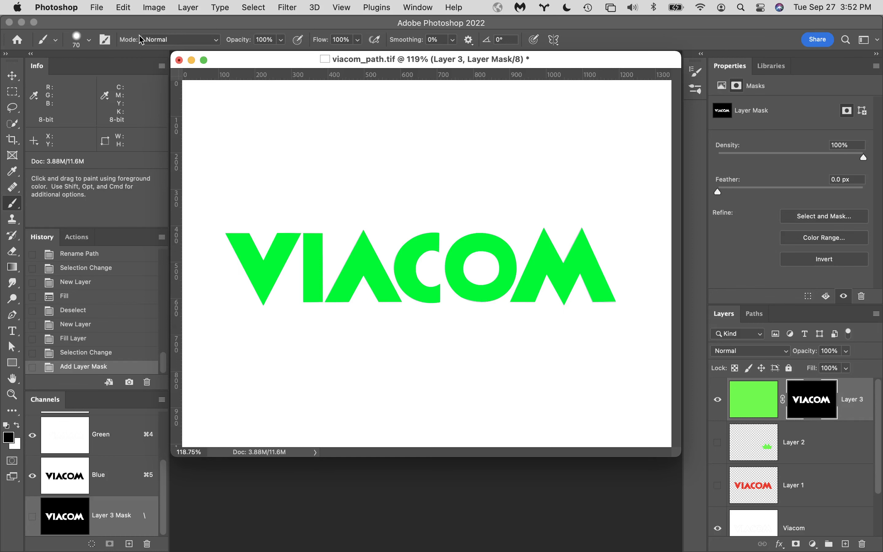
{"action": "left_click", "coordinate": [88, 40]}
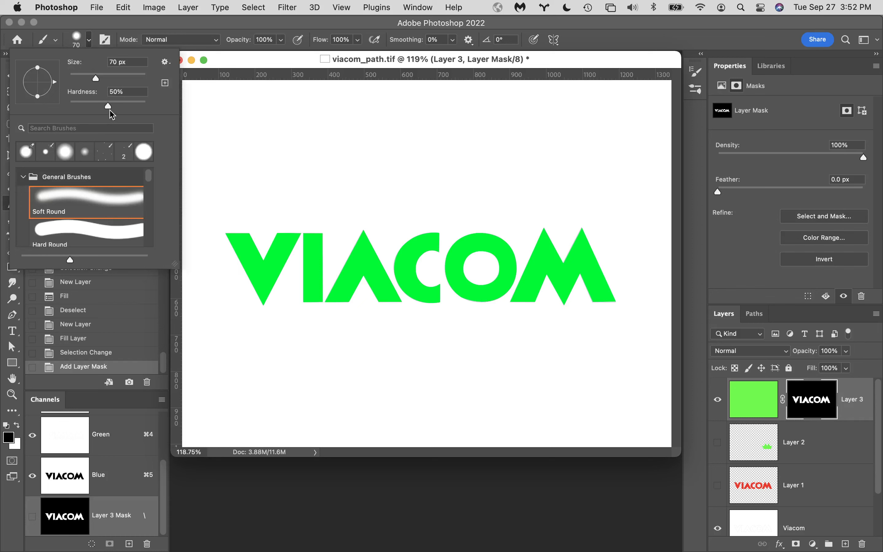
{"action": "left_click_drag", "start_coordinate": [107, 106], "coordinate": [196, 108]}
{"action": "left_click", "coordinate": [287, 26]}
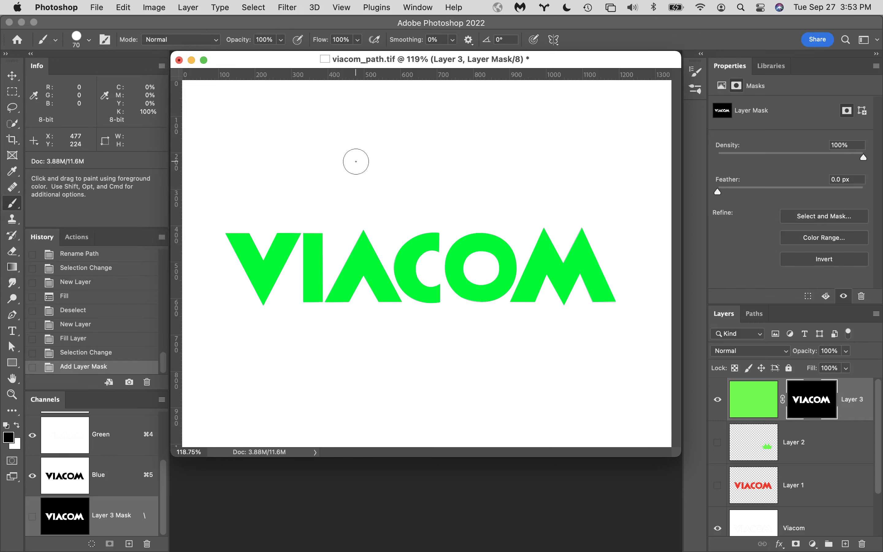
{"action": "left_click", "coordinate": [371, 154]}
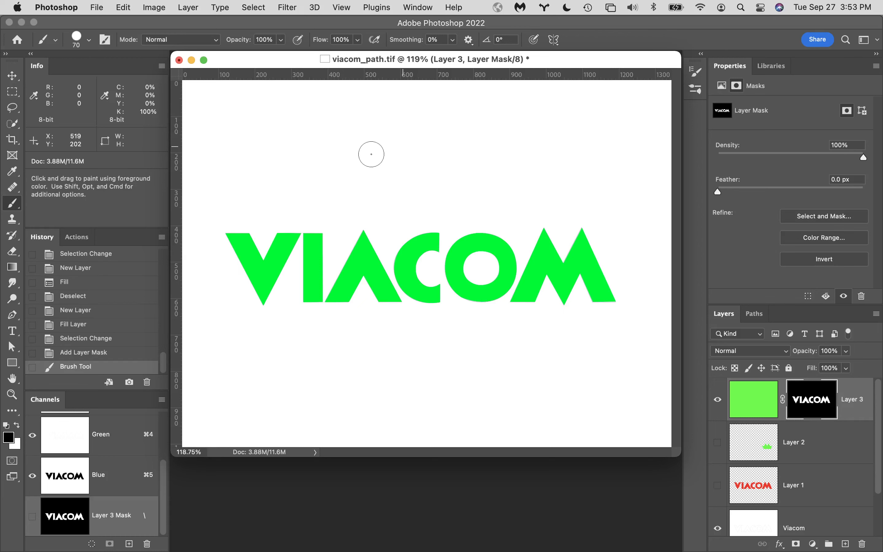
{"action": "key", "text": "x"}
{"action": "mouse_move", "coordinate": [290, 139]}
{"action": "left_mouse_down"}
{"action": "mouse_move", "coordinate": [571, 160]}
{"action": "mouse_move", "coordinate": [434, 157]}
{"action": "left_mouse_up"}
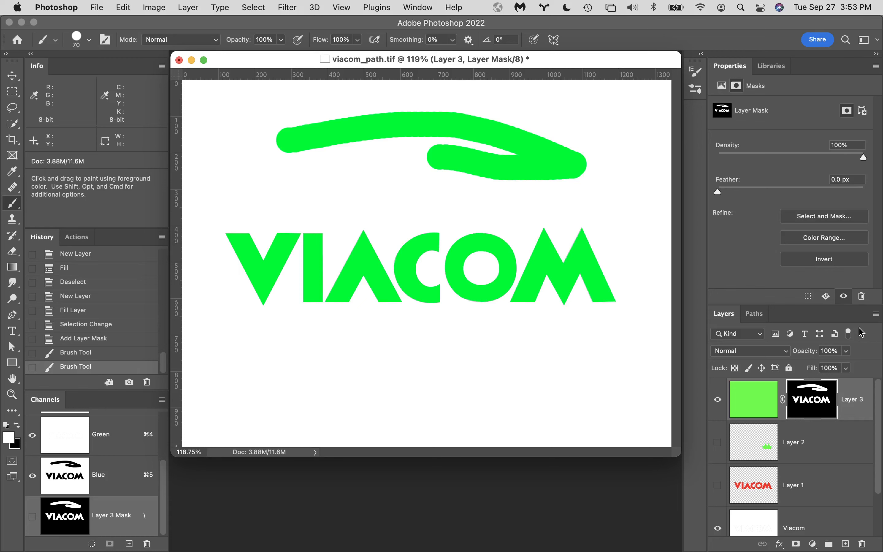
Activate the VIACOM path and add it as a vector mask to Layer 3 alongside the existing layer mask.
{"action": "left_click", "coordinate": [755, 315]}
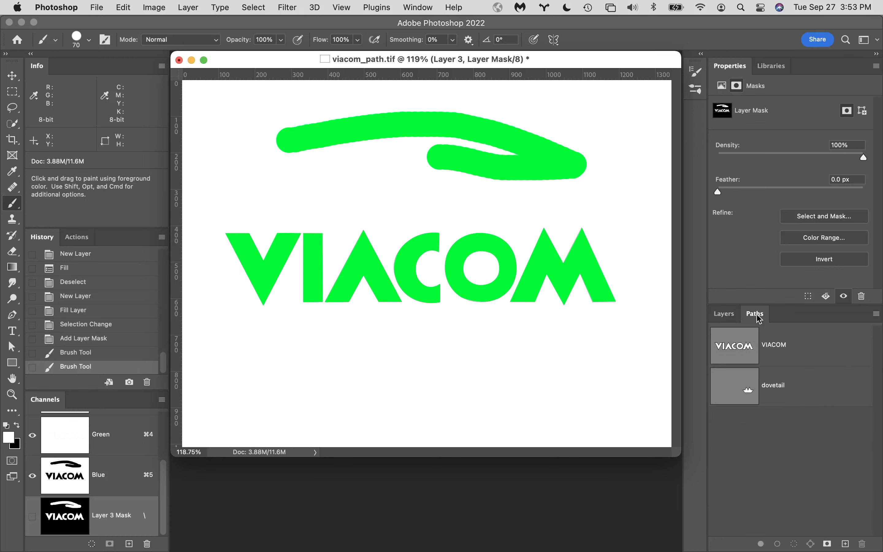
{"action": "left_click", "coordinate": [831, 344]}
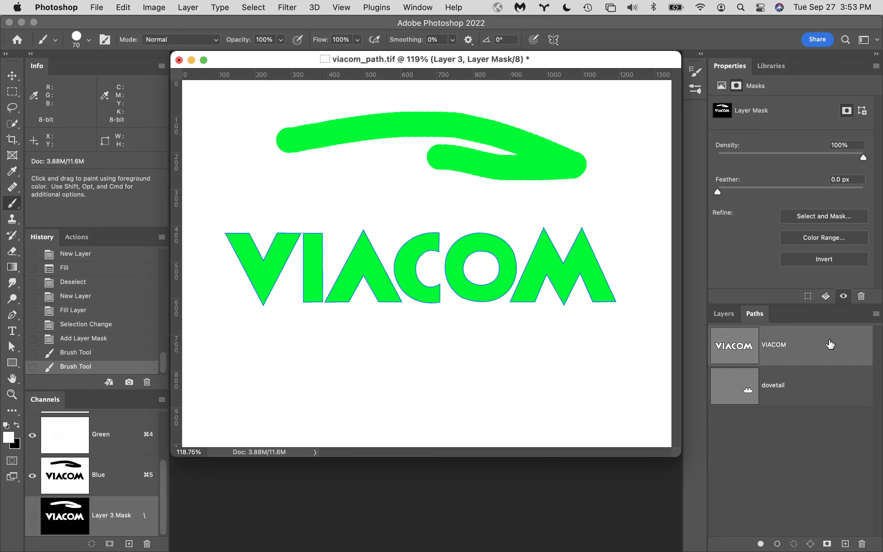
{"action": "left_click", "coordinate": [726, 316]}
{"action": "left_click_drag", "start_coordinate": [723, 321], "coordinate": [524, 203]}
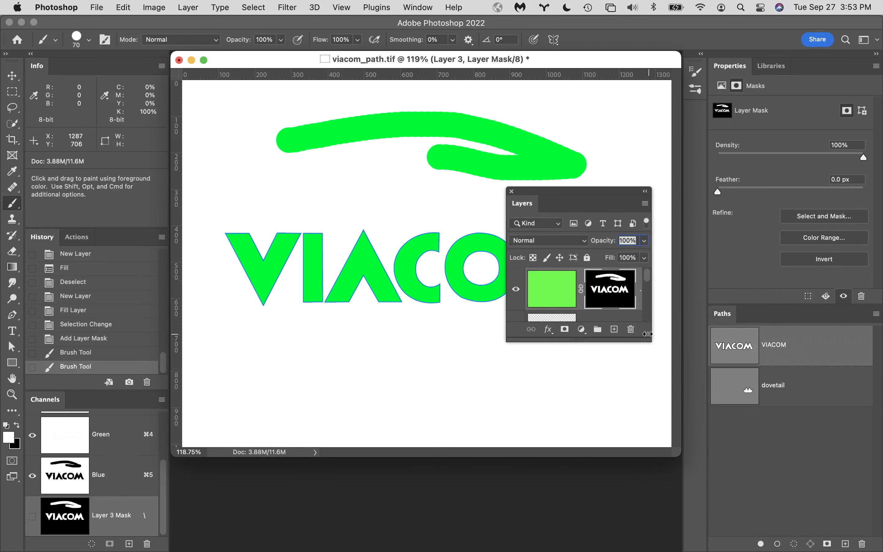
{"action": "left_click_drag", "start_coordinate": [650, 341], "coordinate": [871, 492]}
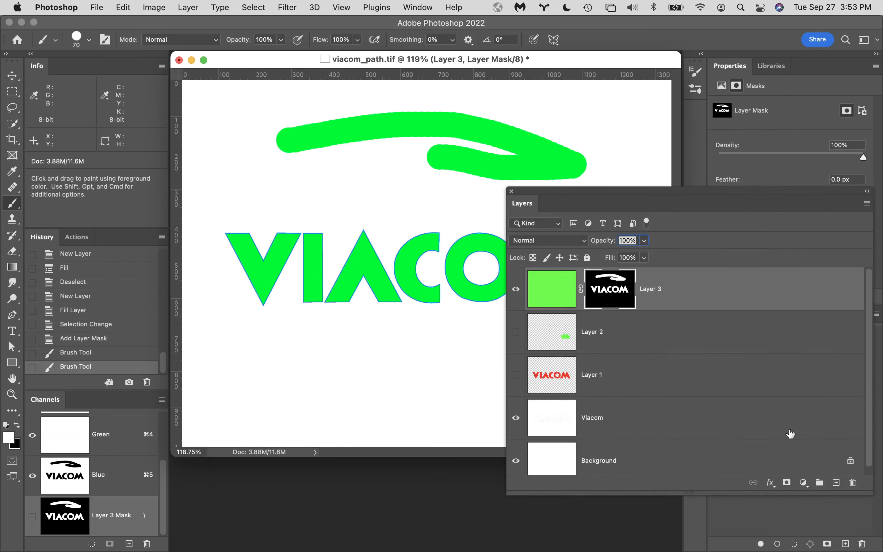
{"action": "left_click", "coordinate": [787, 484]}
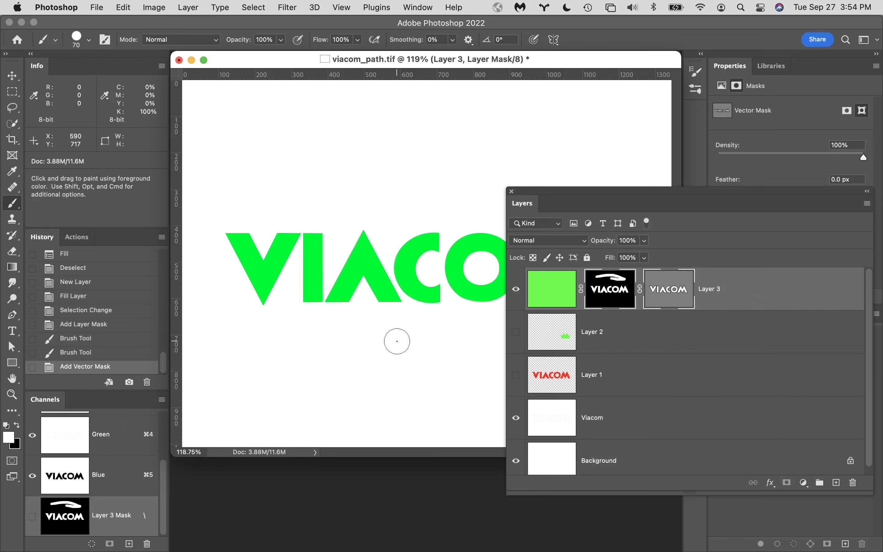
Paint a white stroke below the lettering on the layer mask and compare that mask with the vector mask.
{"action": "mouse_move", "coordinate": [397, 334]}
{"action": "left_mouse_down"}
{"action": "mouse_move", "coordinate": [467, 359]}
{"action": "mouse_move", "coordinate": [406, 325]}
{"action": "left_mouse_up"}
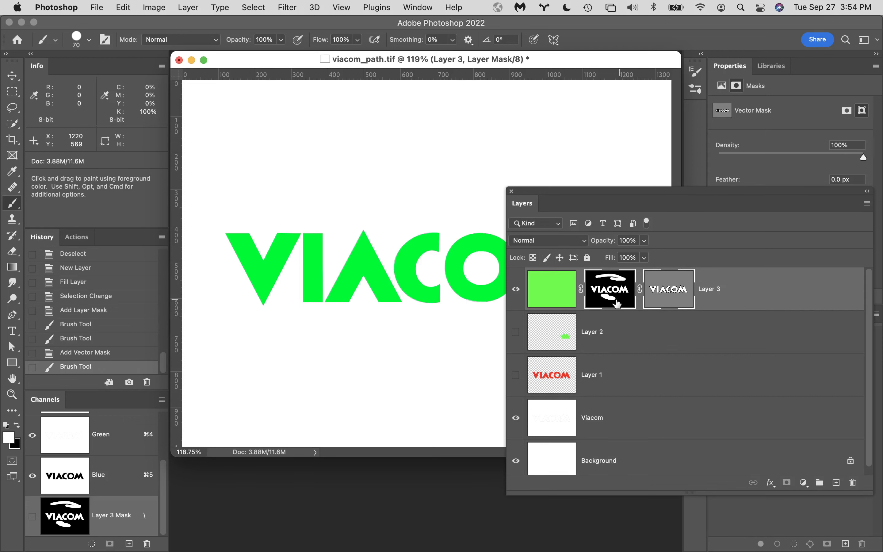
{"action": "left_click", "coordinate": [678, 280]}
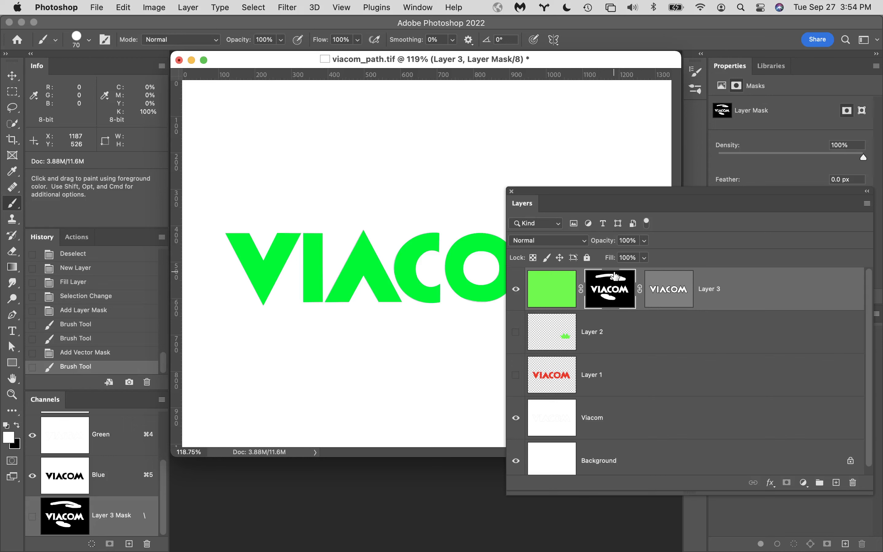
{"action": "left_click", "coordinate": [674, 280]}
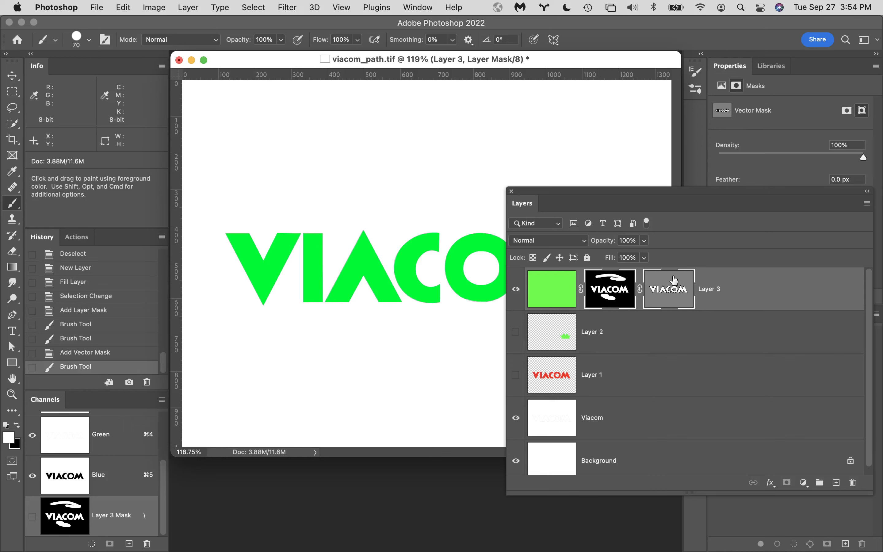
{"action": "left_click", "coordinate": [628, 297]}
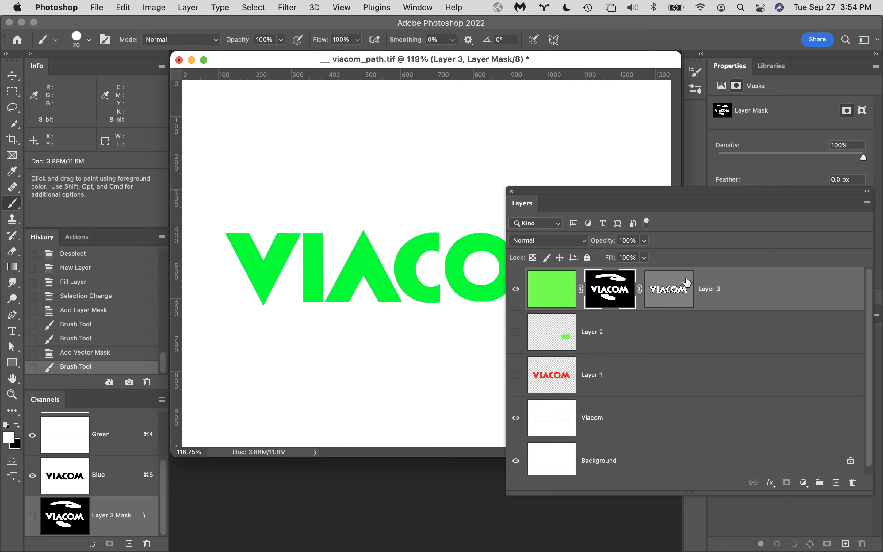
Delete Layer 3's pixel layer mask without applying it, keeping only the vector mask.
{"action": "key", "text": "super+2"}
{"action": "left_click", "coordinate": [672, 285]}
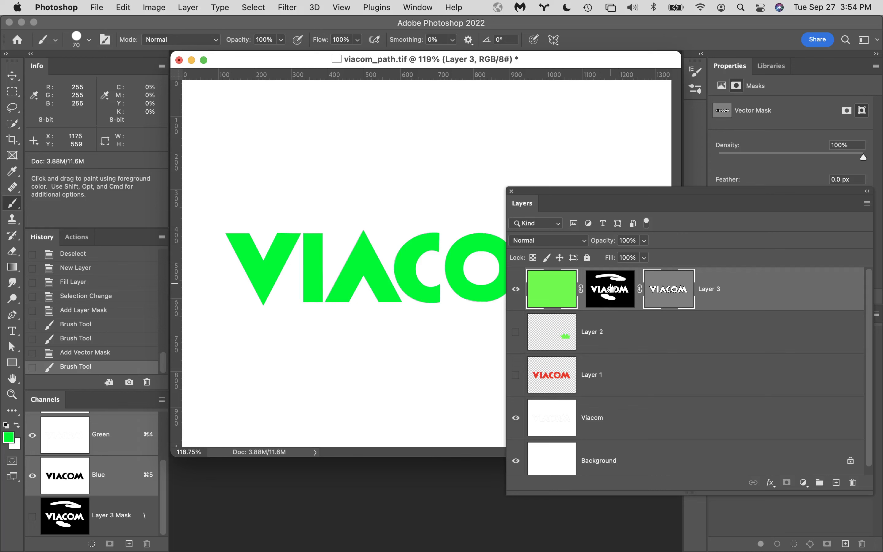
{"action": "left_click_drag", "start_coordinate": [612, 289], "coordinate": [852, 482]}
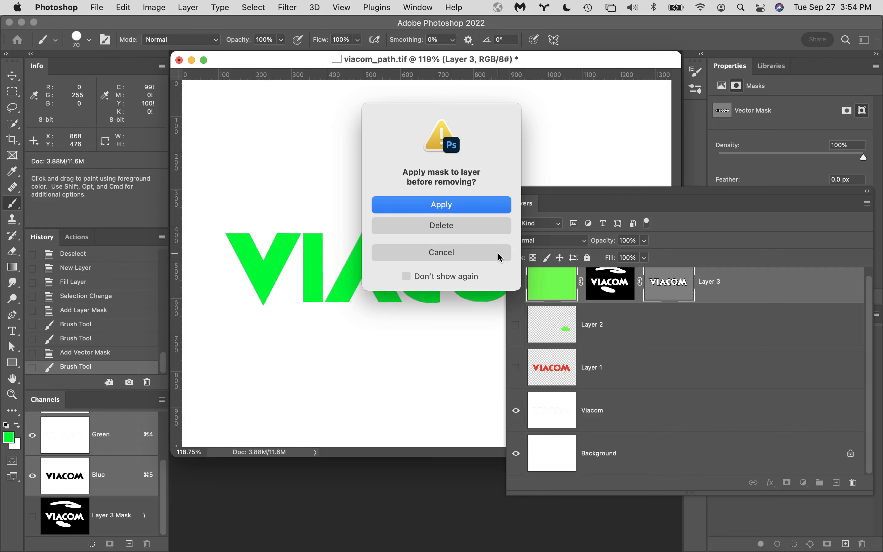
{"action": "left_click", "coordinate": [472, 226]}
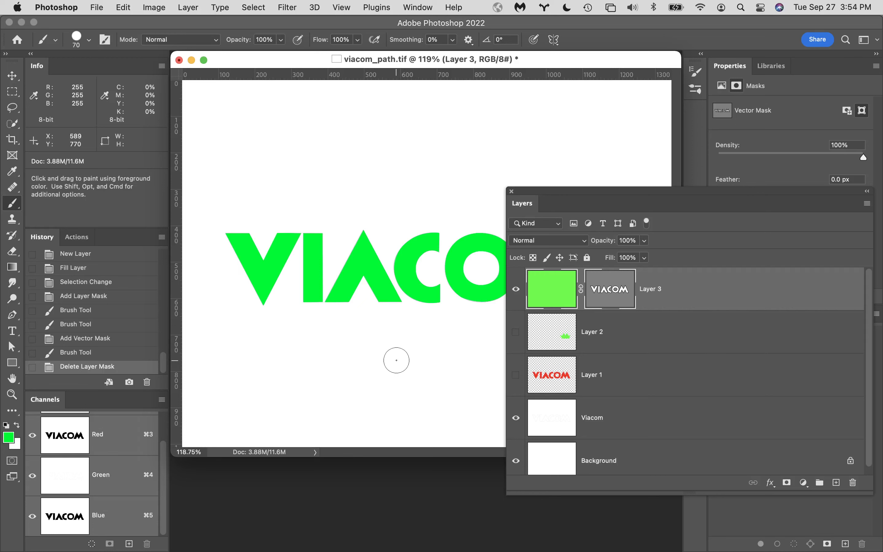
Test the vector mask by brushing green strokes below the lettering on Layer 3, and toggle the mask's path outline.
{"action": "mouse_move", "coordinate": [397, 360]}
{"action": "left_mouse_down"}
{"action": "mouse_move", "coordinate": [393, 351]}
{"action": "mouse_move", "coordinate": [345, 382]}
{"action": "left_mouse_up"}
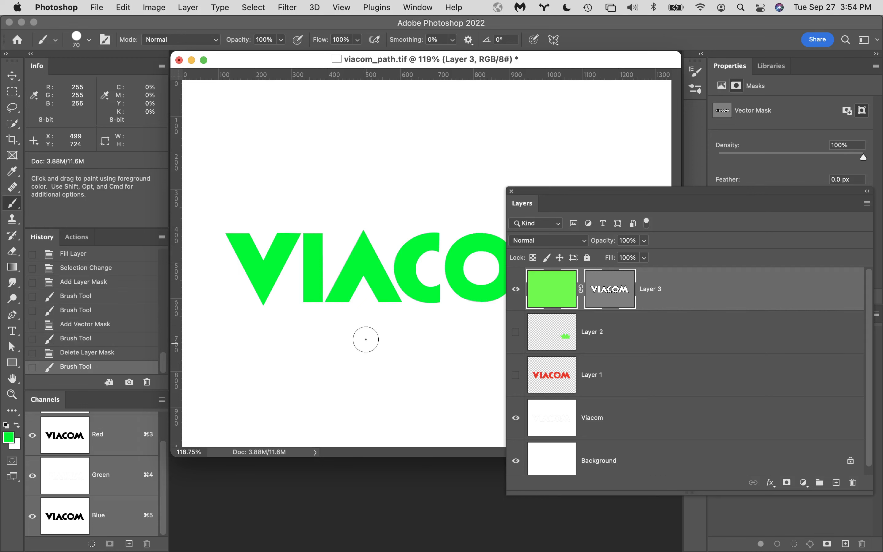
{"action": "left_click_drag", "start_coordinate": [363, 337], "coordinate": [410, 322]}
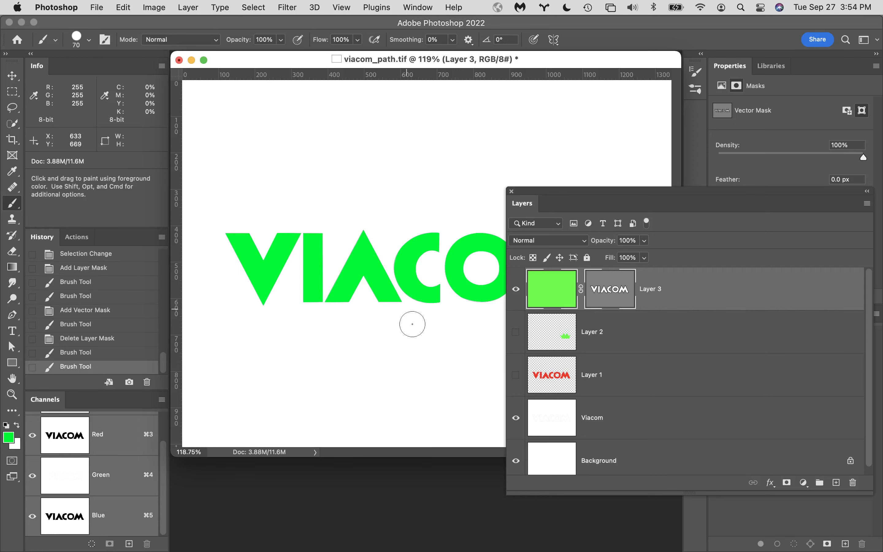
{"action": "left_click", "coordinate": [615, 289]}
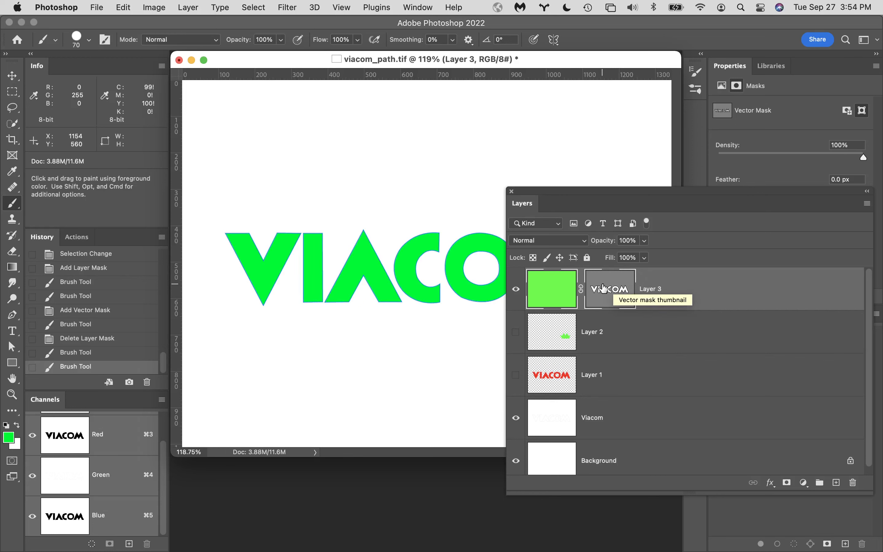
{"action": "left_click", "coordinate": [618, 292]}
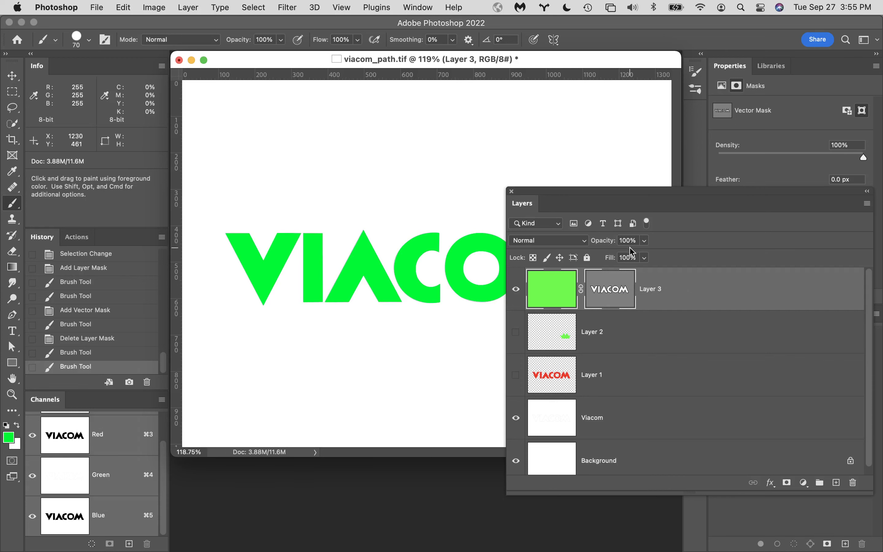
Reset the Retouching 29 workspace and display the document's list of paths.
{"action": "left_click", "coordinate": [412, 7]}
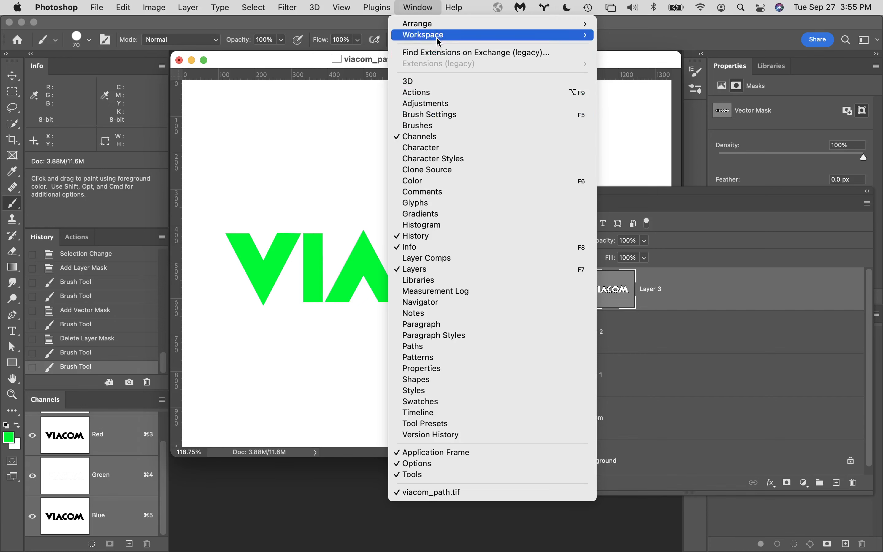
{"action": "mouse_move", "coordinate": [441, 35]}
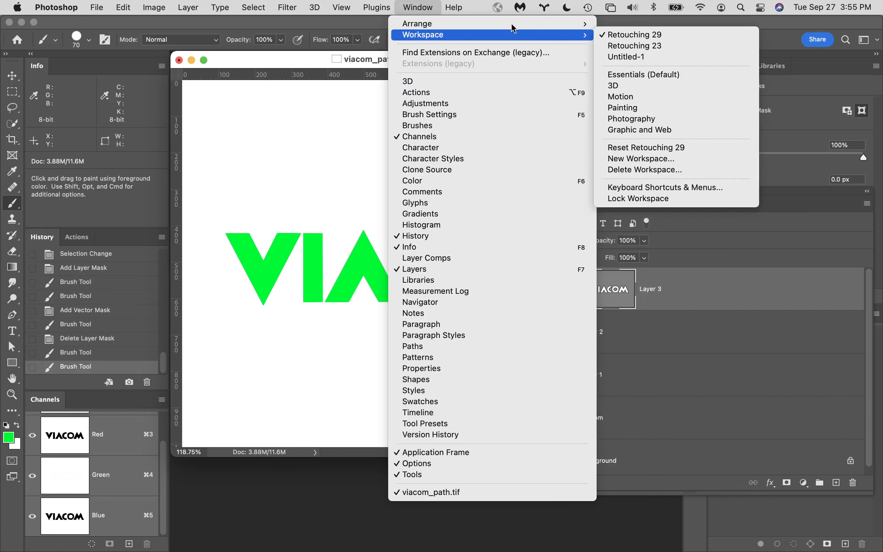
{"action": "left_click", "coordinate": [674, 149]}
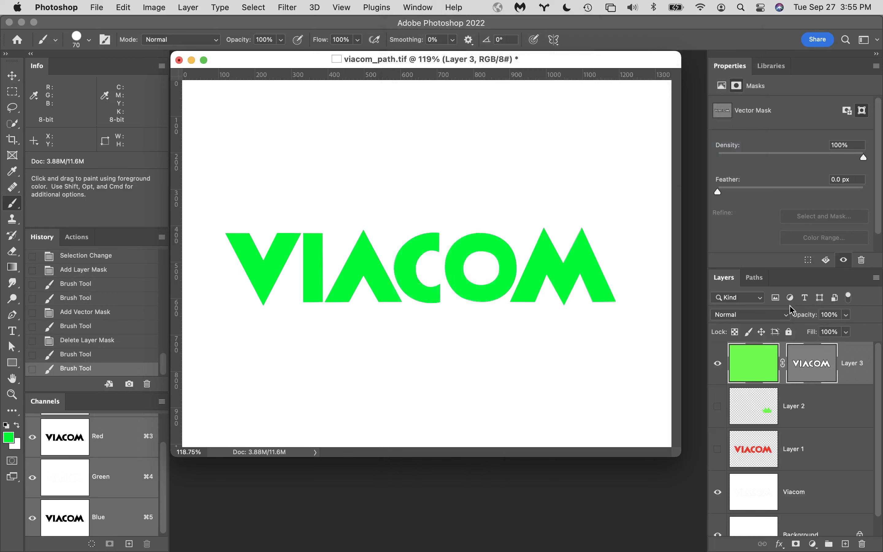
{"action": "left_click", "coordinate": [762, 280]}
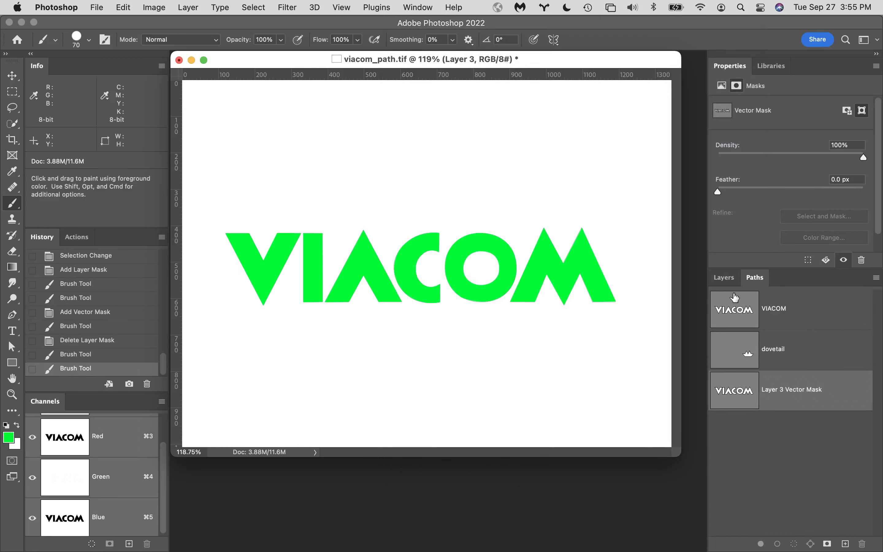
Toggle the path outline of Layer 3's vector mask on and off over the lettering.
{"action": "left_click", "coordinate": [725, 278]}
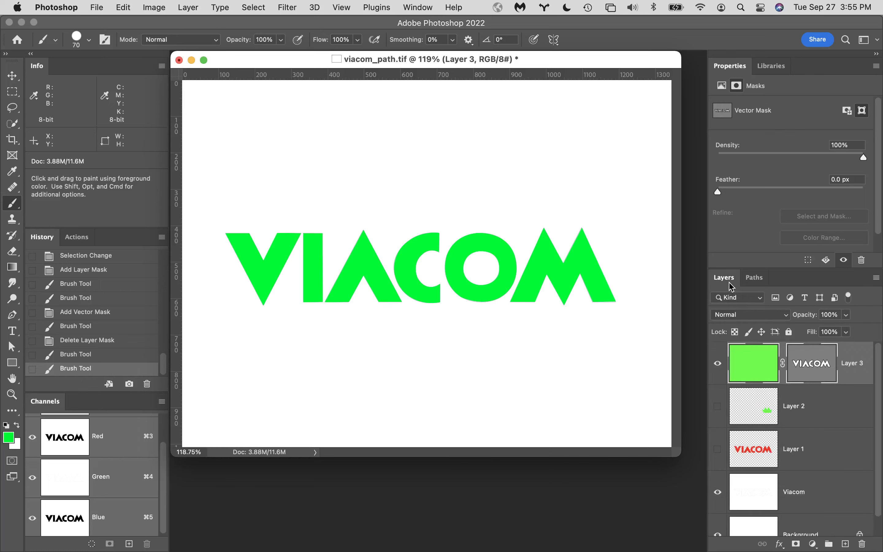
{"action": "left_click", "coordinate": [816, 371]}
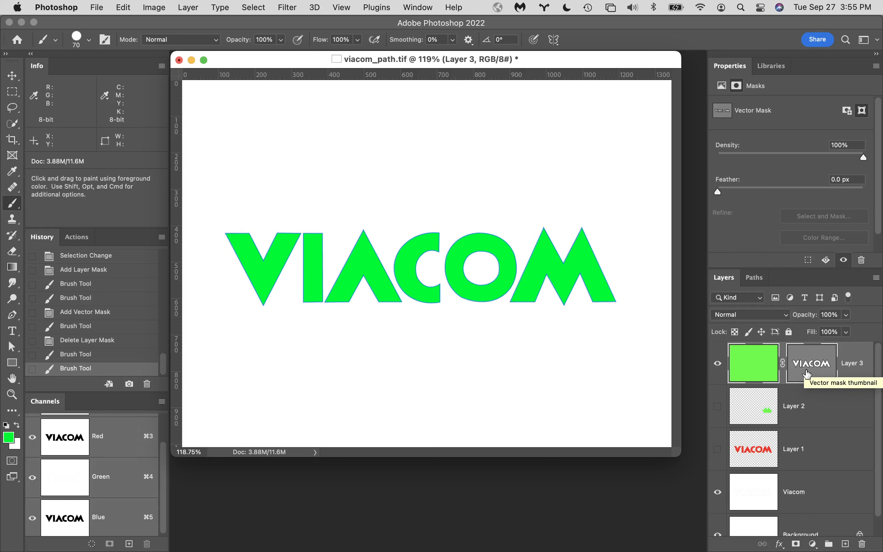
{"action": "left_click", "coordinate": [815, 366]}
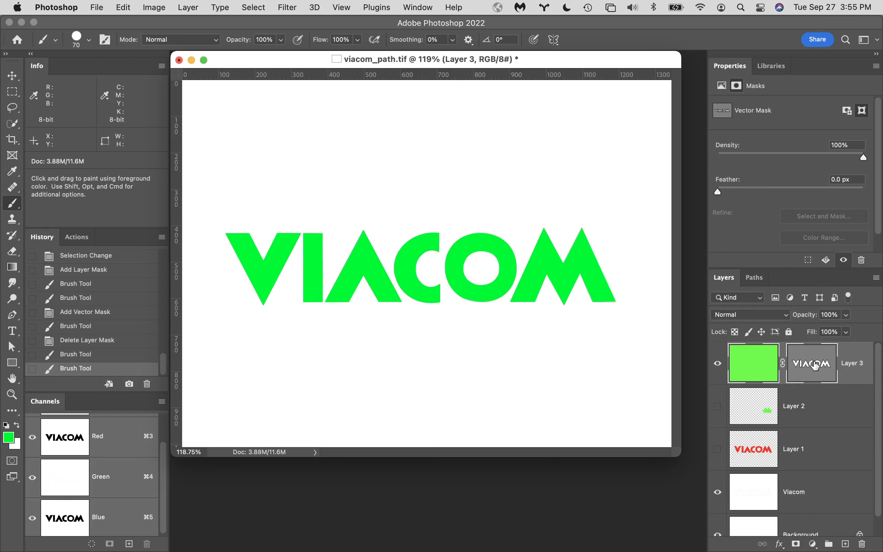
{"action": "left_click", "coordinate": [816, 366]}
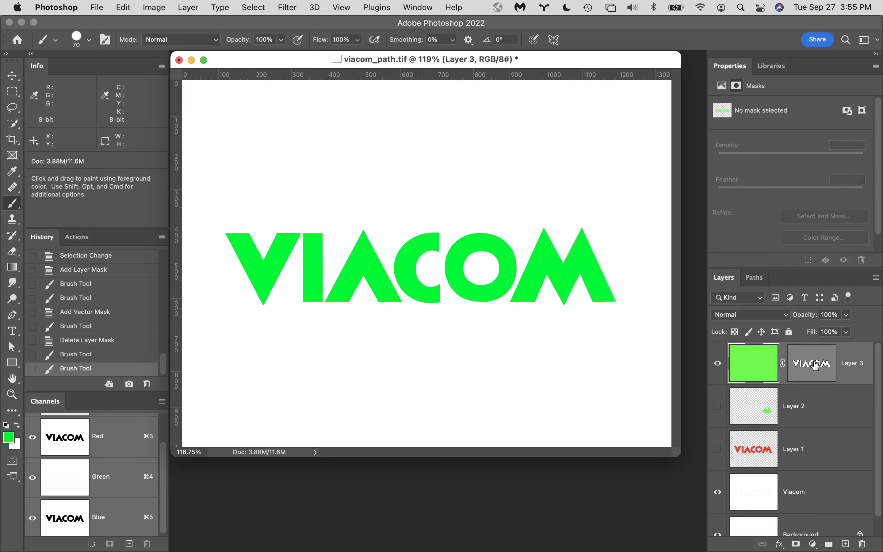
{"action": "left_click", "coordinate": [811, 373]}
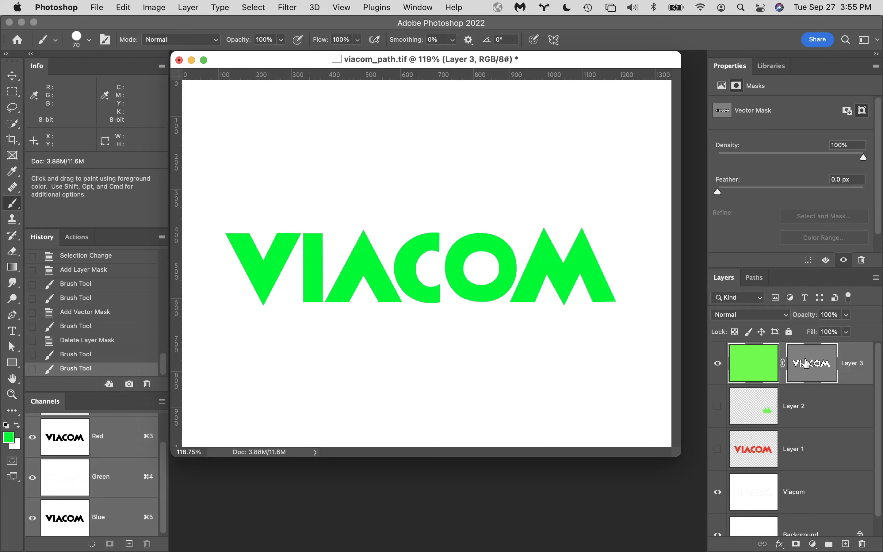
Select all the lettering's subpaths in Layer 3's vector mask with the Path Selection tool.
{"action": "left_click", "coordinate": [12, 349]}
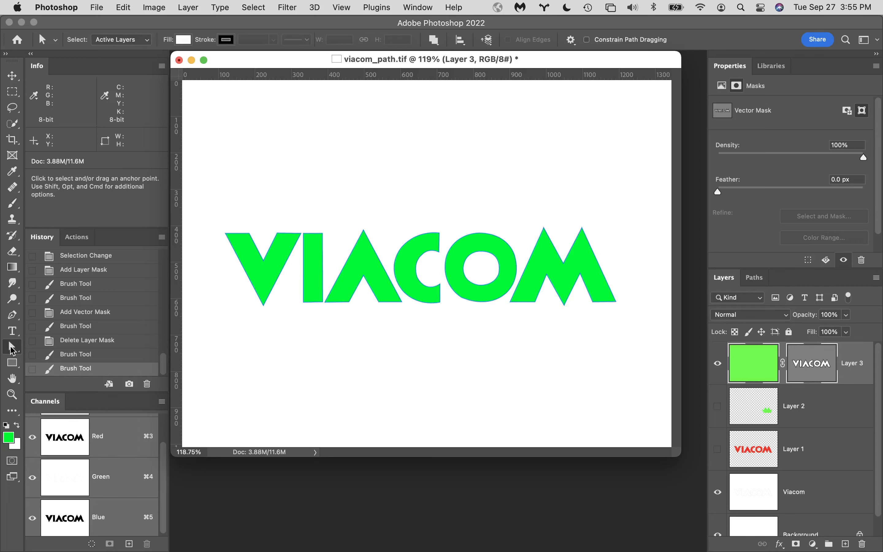
{"action": "left_click_drag", "start_coordinate": [12, 348], "coordinate": [42, 342]}
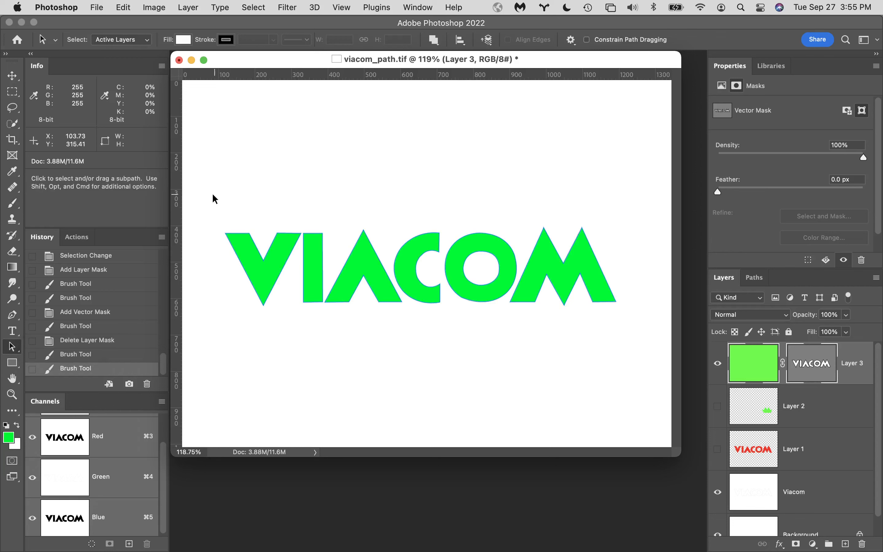
{"action": "left_click_drag", "start_coordinate": [215, 199], "coordinate": [530, 420]}
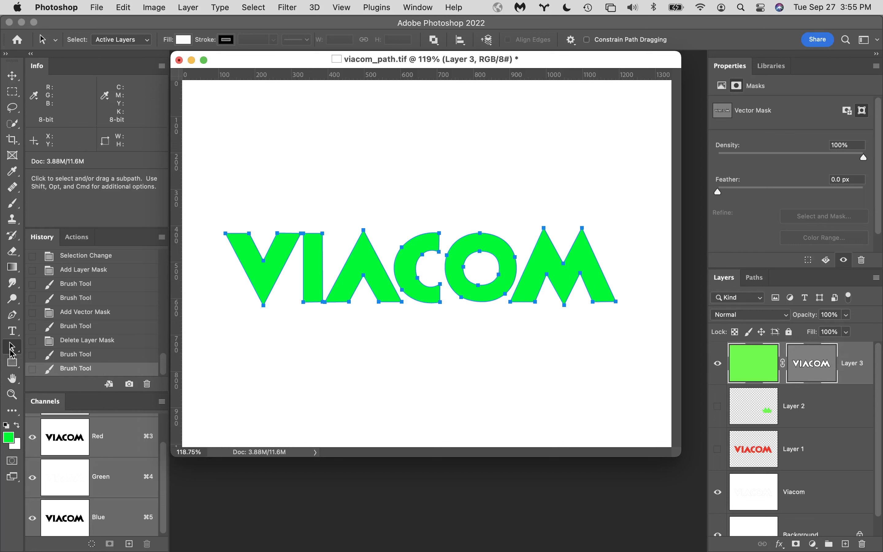
Move the V's upper-left anchor point far up and outward in Layer 3's vector mask with the Direct Selection tool.
{"action": "left_click_drag", "start_coordinate": [11, 352], "coordinate": [54, 361]}
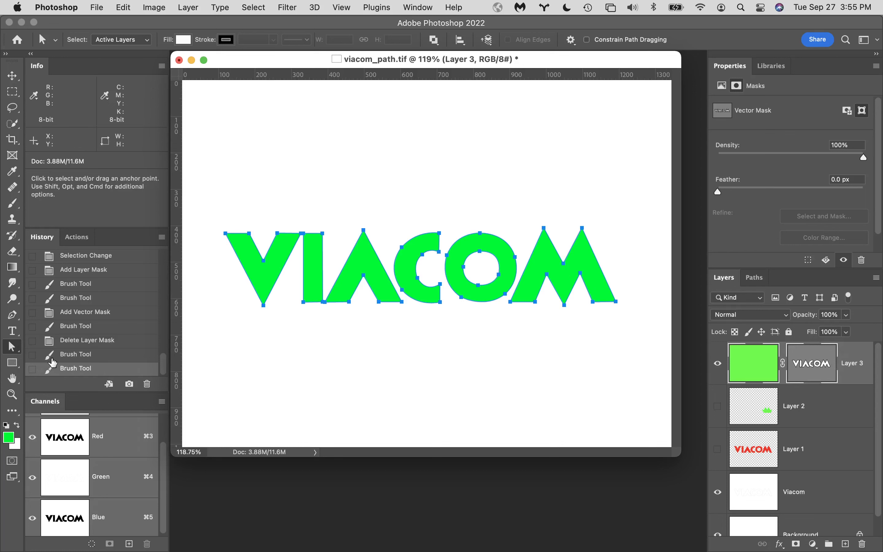
{"action": "left_click", "coordinate": [225, 234]}
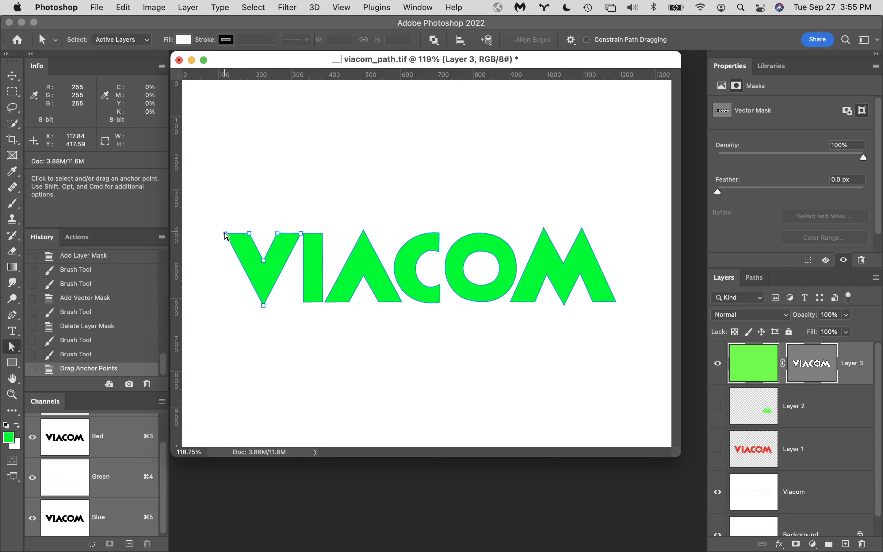
{"action": "left_click_drag", "start_coordinate": [225, 234], "coordinate": [194, 165]}
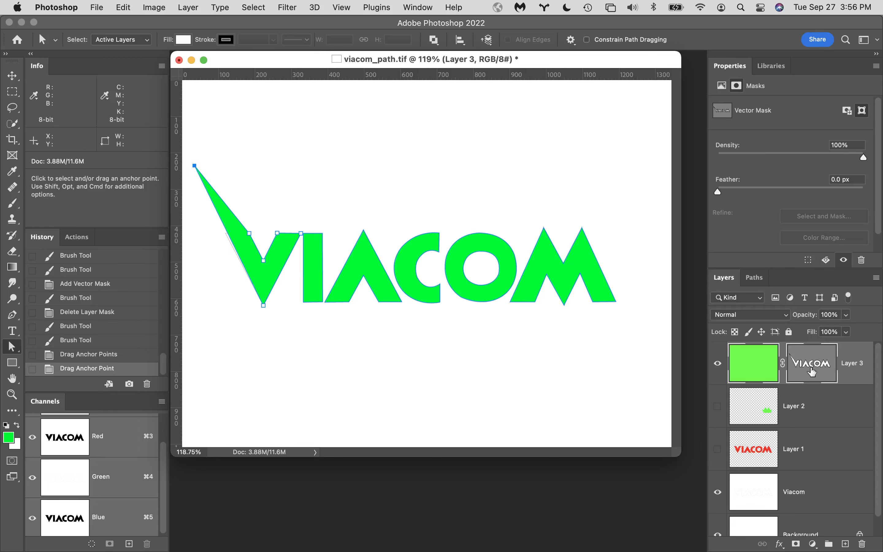
Check the reshaped mask path and delete Layer 3's vector mask.
{"action": "left_click", "coordinate": [754, 278]}
{"action": "left_click", "coordinate": [724, 278]}
{"action": "left_click", "coordinate": [823, 376]}
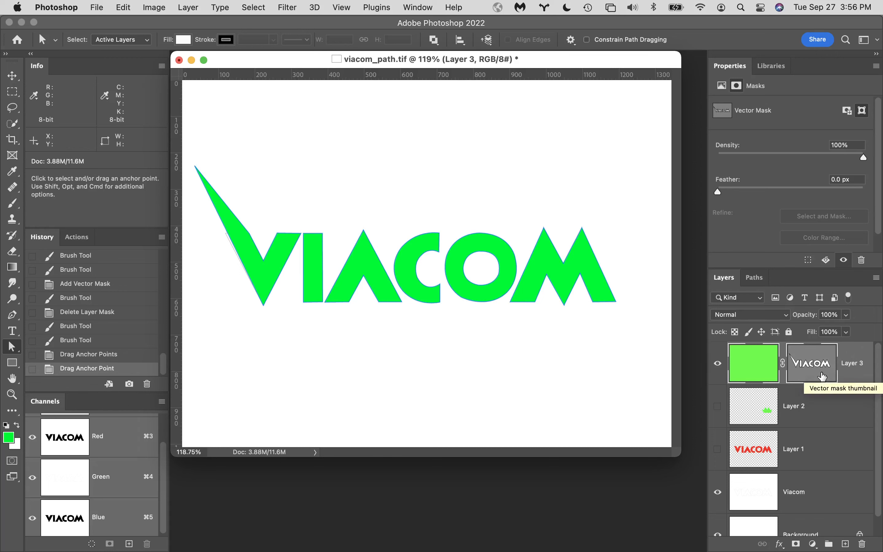
{"action": "left_click_drag", "start_coordinate": [823, 376], "coordinate": [864, 544]}
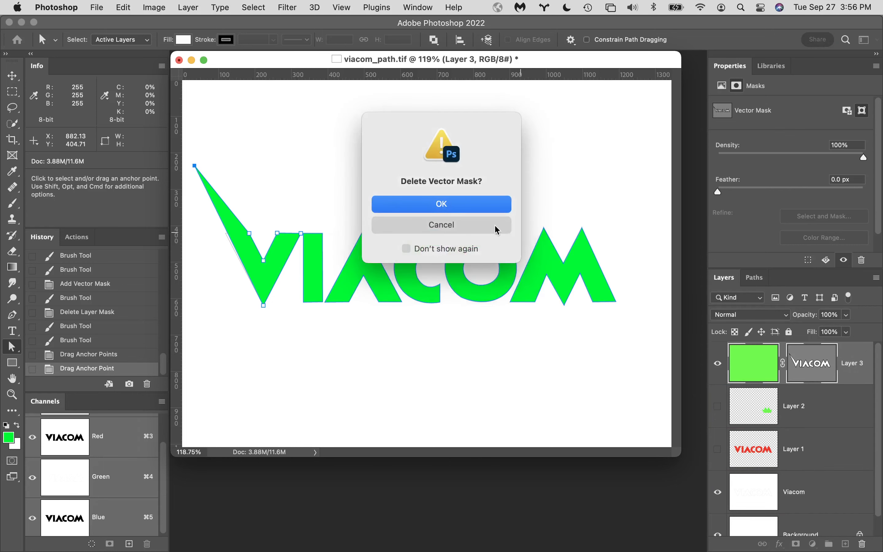
{"action": "left_click", "coordinate": [453, 203]}
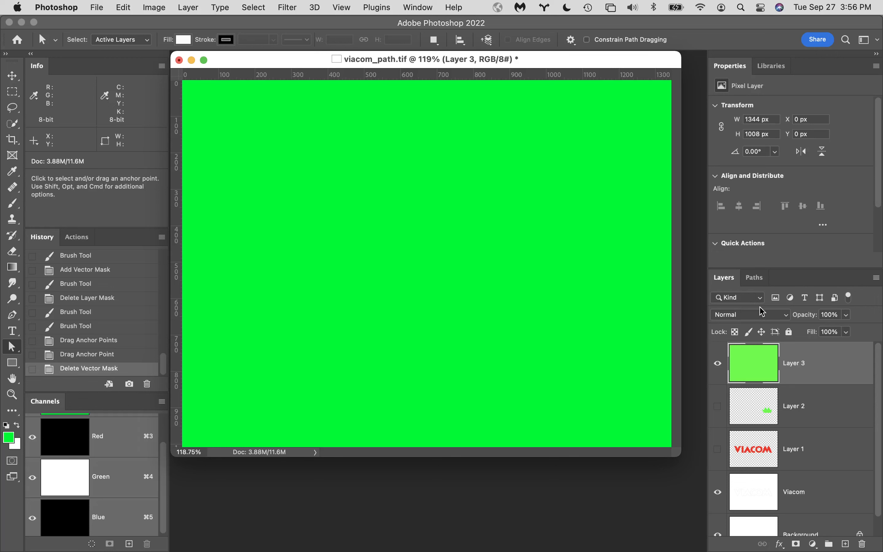
Load the VIACOM path as a selection and add it to Layer 3 as a pixel layer mask.
{"action": "left_click", "coordinate": [756, 278]}
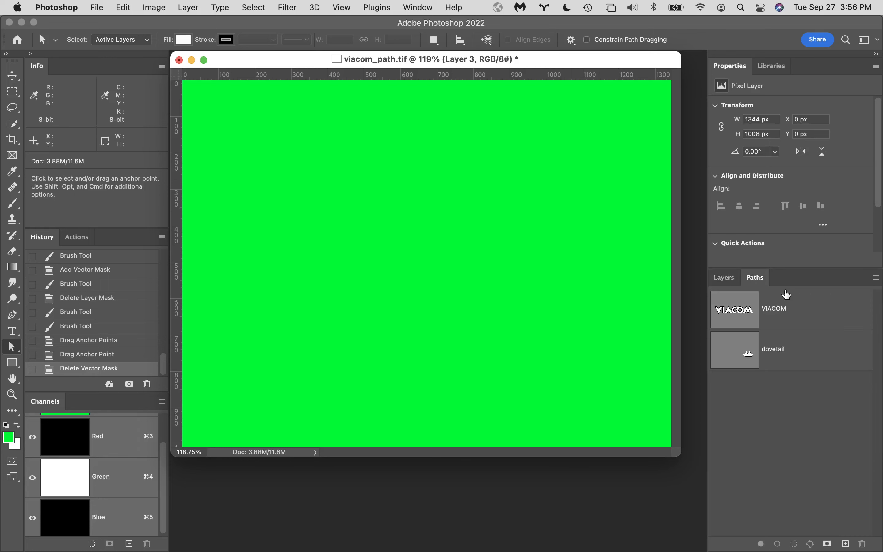
{"action": "left_click", "coordinate": [734, 312], "text": "super"}
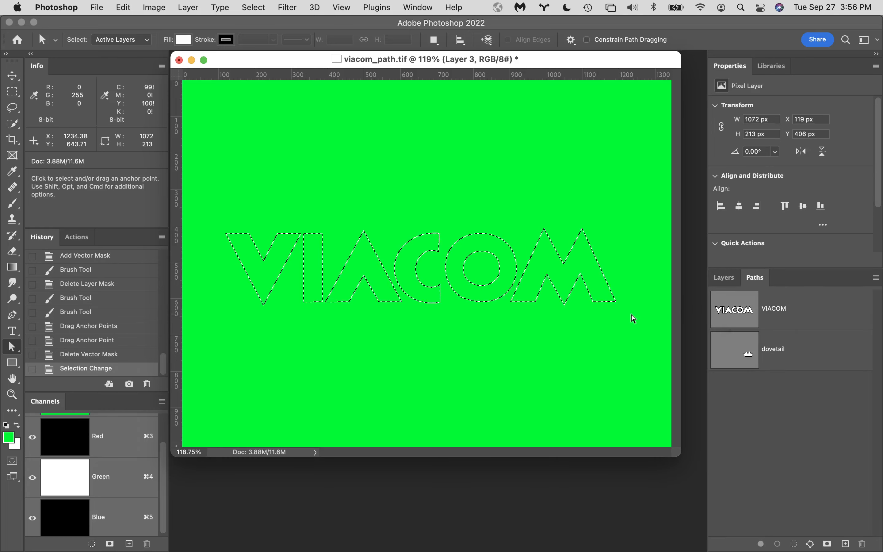
{"action": "left_click", "coordinate": [718, 285]}
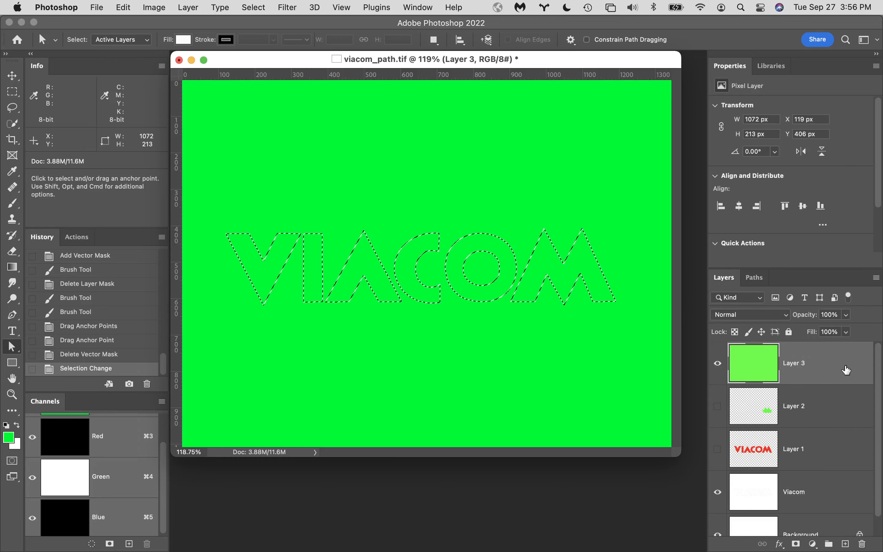
{"action": "left_click", "coordinate": [797, 543]}
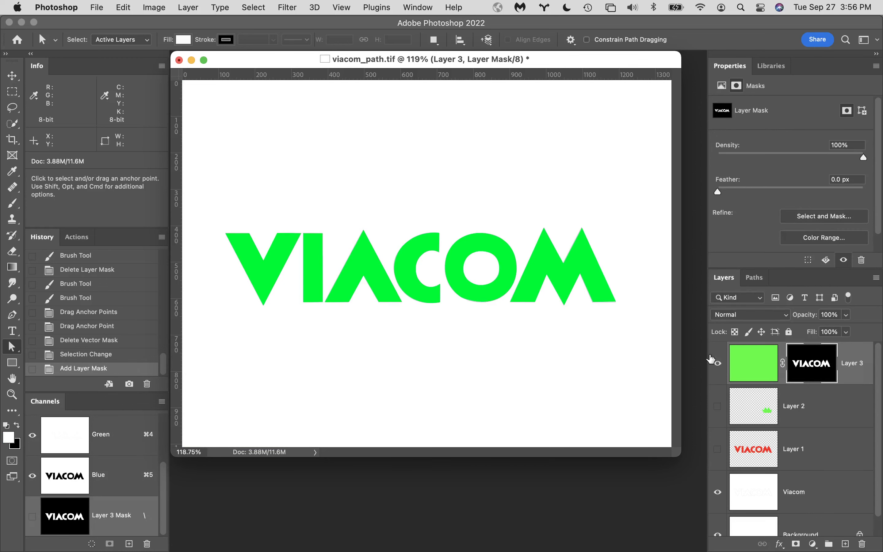
Free-transform Layer 3 with its linked layer mask to 58% width and height, keeping the proportions linked.
{"action": "key", "text": "super+t"}
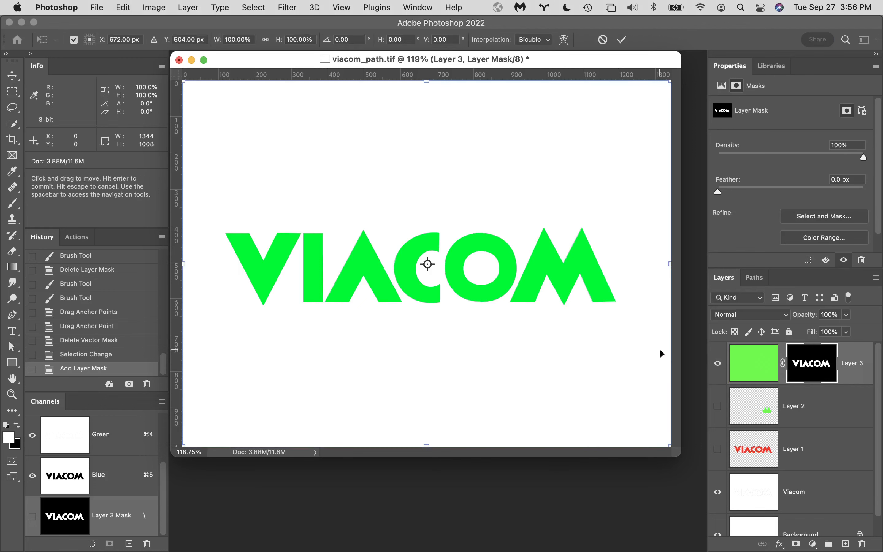
{"action": "left_click", "coordinate": [267, 44]}
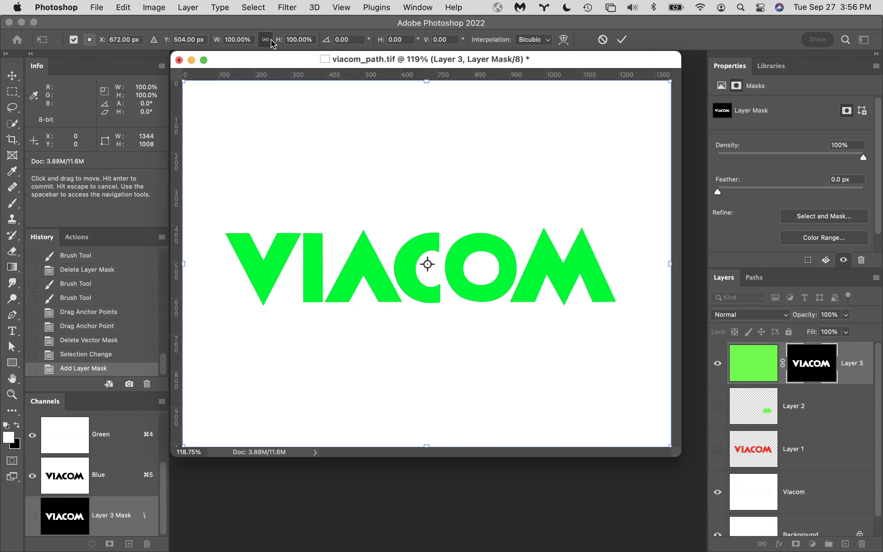
{"action": "left_click_drag", "start_coordinate": [280, 43], "coordinate": [254, 43]}
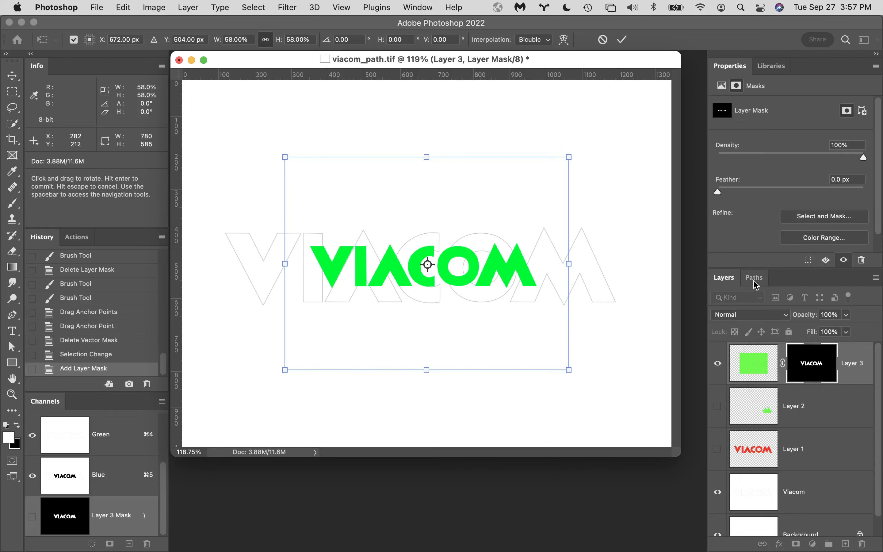
{"action": "key", "text": "Return"}
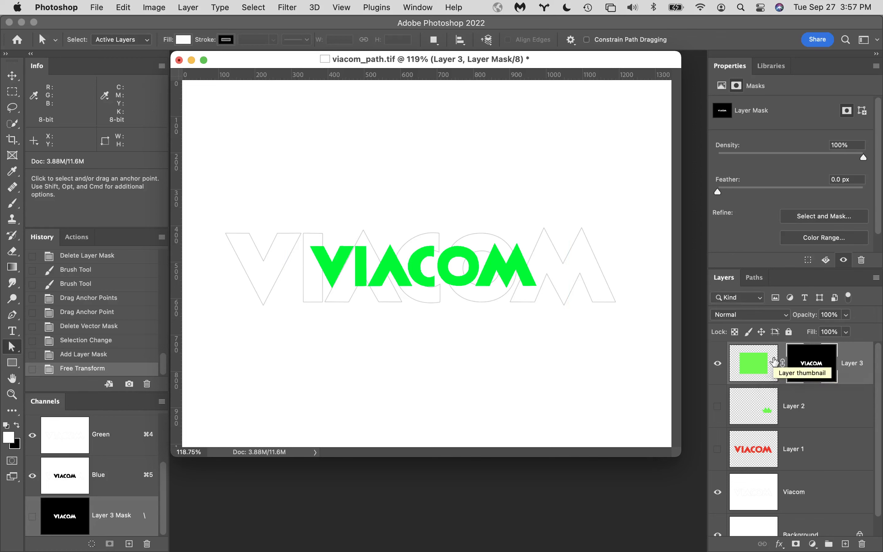
Compare the VIACOM path with the scaled lettering, and revert the document to the Delete Vector Mask history state.
{"action": "left_click", "coordinate": [752, 279]}
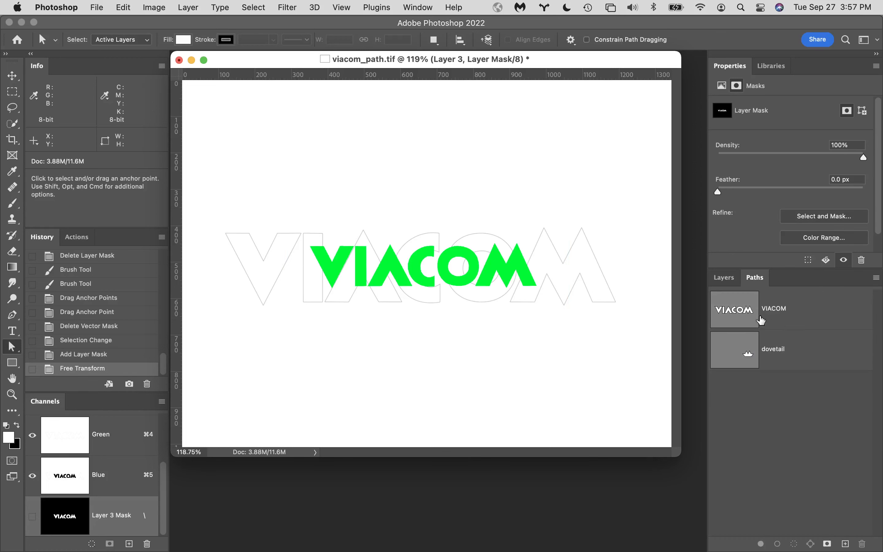
{"action": "left_click", "coordinate": [794, 320]}
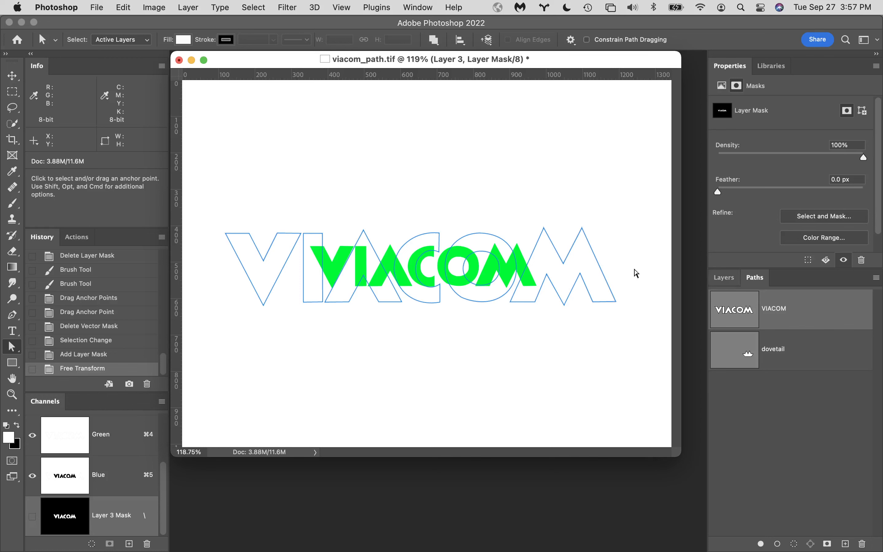
{"action": "left_click", "coordinate": [122, 330]}
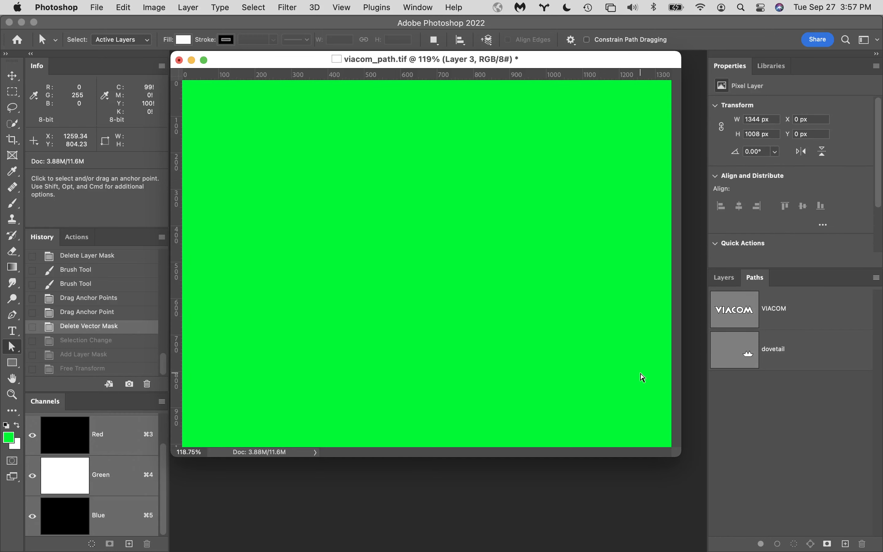
Make a selection from the saved VIACOM path and mask Layer 3 with it using a pixel layer mask.
{"action": "left_click", "coordinate": [725, 278]}
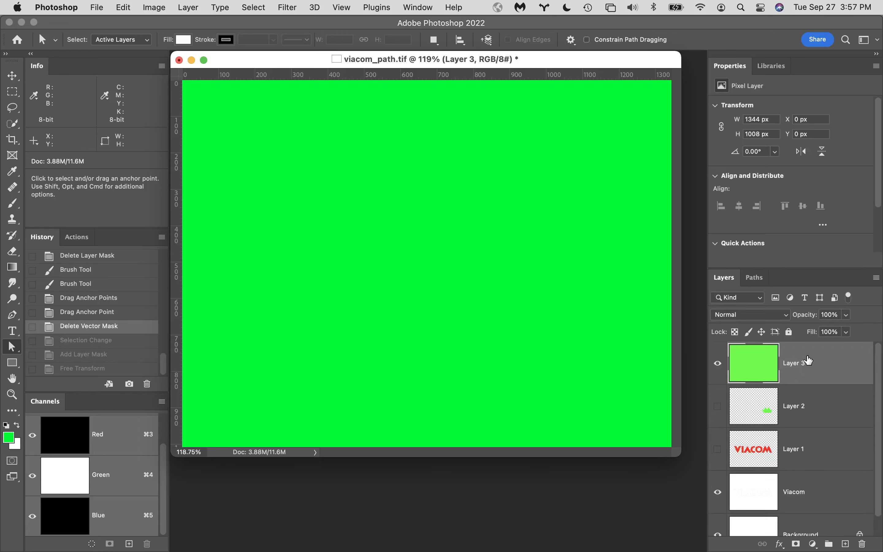
{"action": "left_click", "coordinate": [756, 278]}
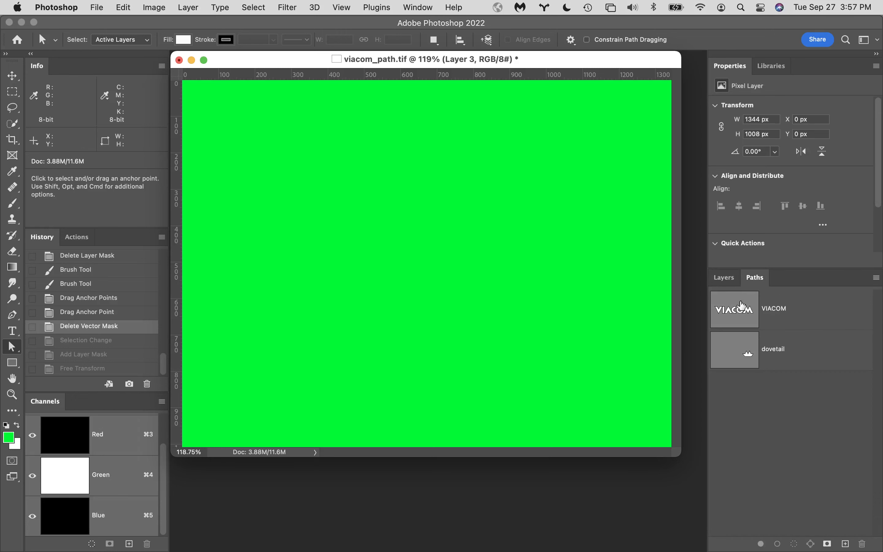
{"action": "left_click", "coordinate": [737, 311], "text": "super"}
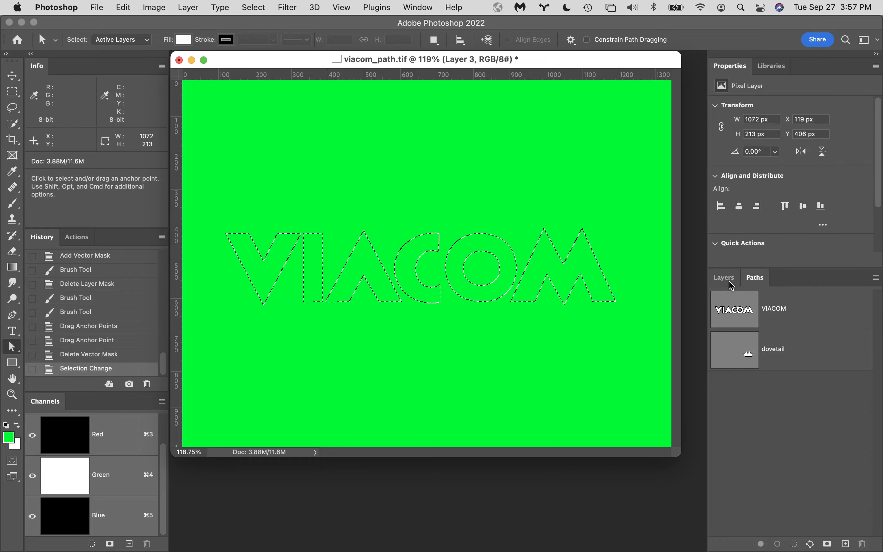
{"action": "left_click", "coordinate": [727, 279]}
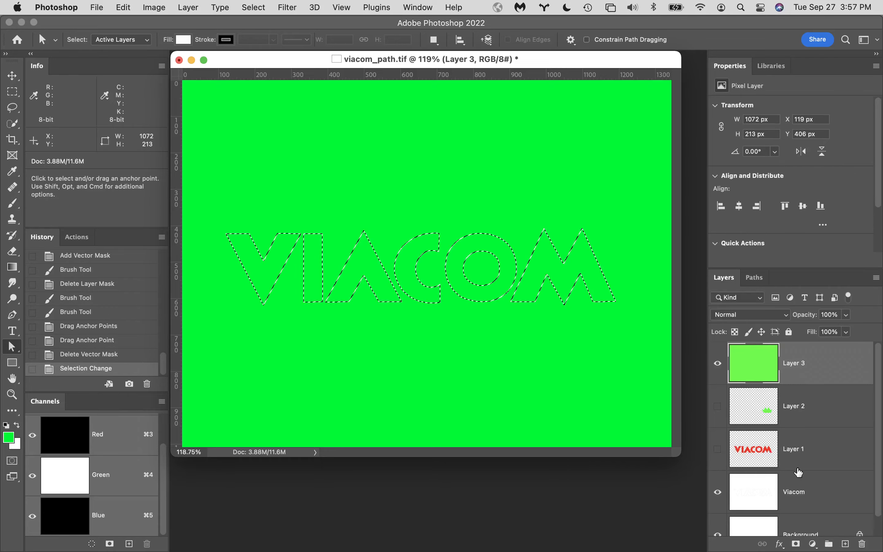
{"action": "left_click", "coordinate": [797, 545]}
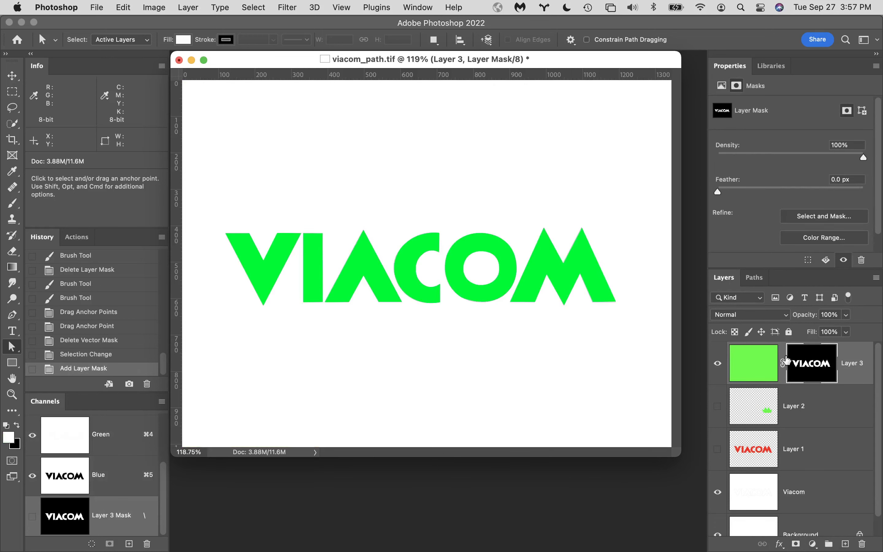
Activate the VIACOM path and add it to Layer 3 as a vector mask alongside the layer mask.
{"action": "left_click", "coordinate": [756, 279]}
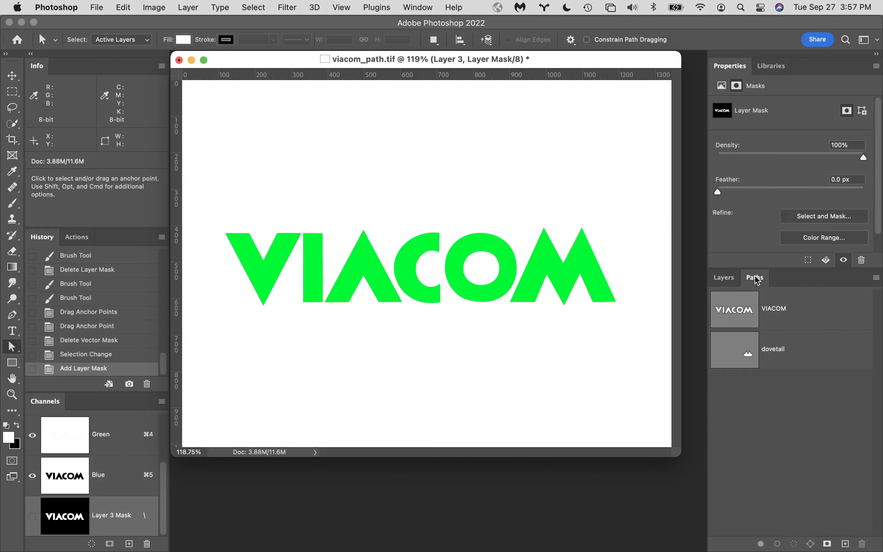
{"action": "left_click", "coordinate": [811, 310]}
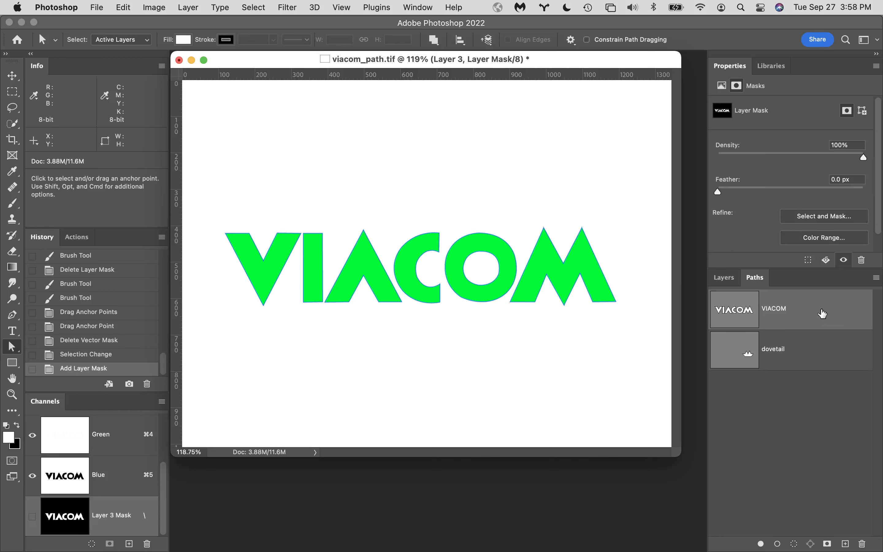
{"action": "left_click", "coordinate": [728, 278]}
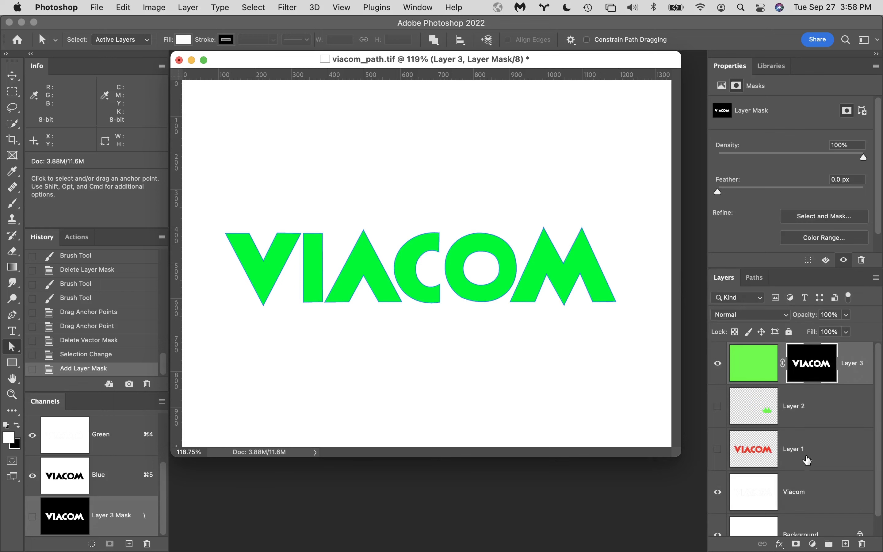
{"action": "left_click", "coordinate": [797, 544]}
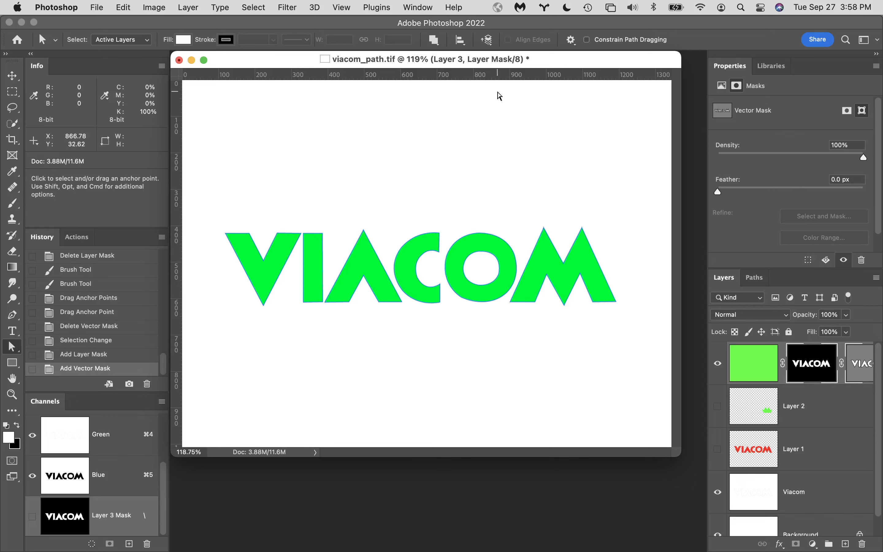
Free-transform Layer 3's vector mask to 48% width and height, keeping the proportions linked.
{"action": "key", "text": "super+t"}
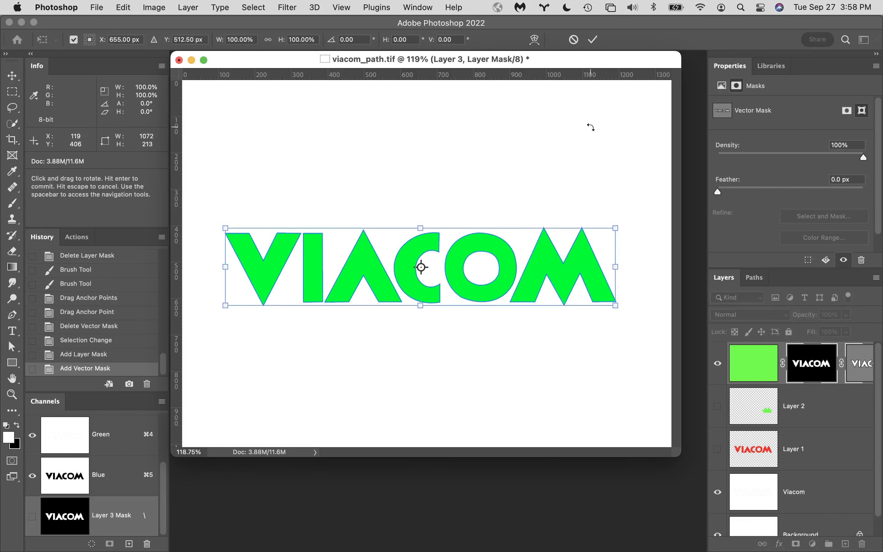
{"action": "left_click", "coordinate": [269, 41]}
{"action": "left_click_drag", "start_coordinate": [283, 40], "coordinate": [251, 39]}
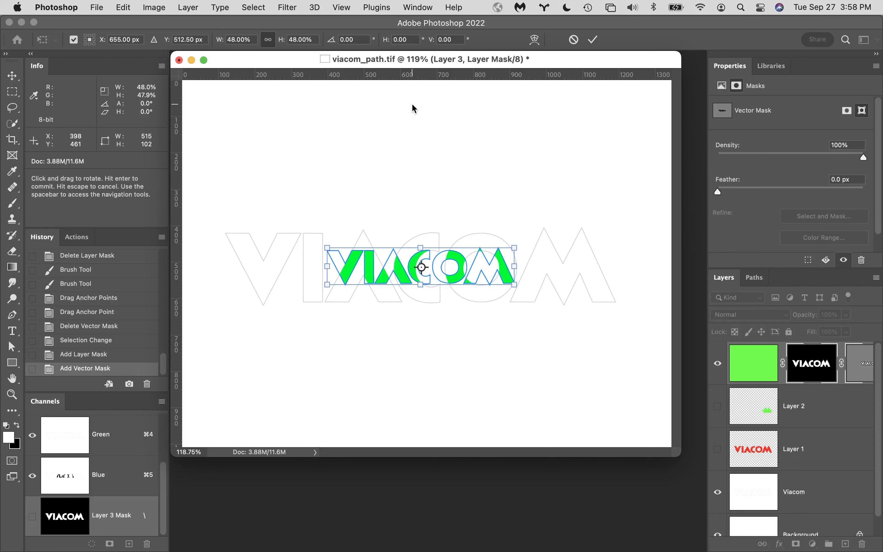
{"action": "key", "text": "Return"}
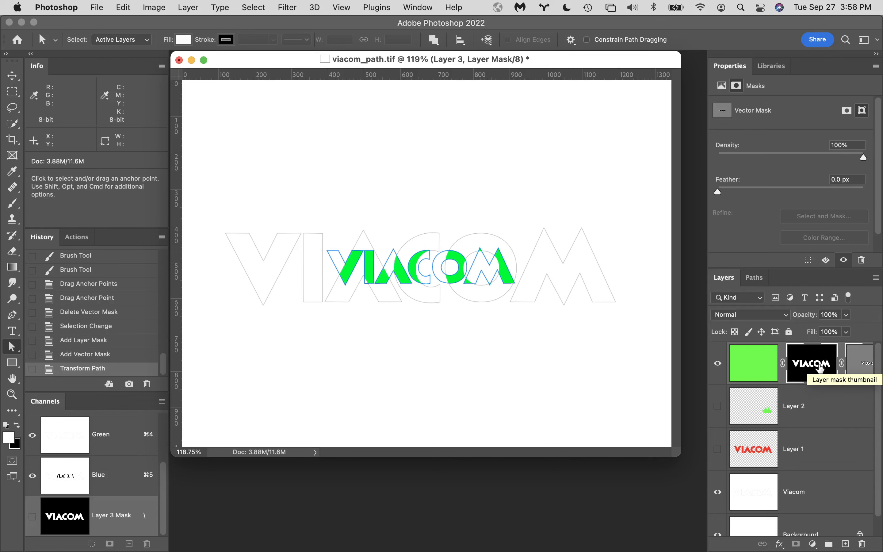
Hide Layer 3 and the Viacom layer, and check which paths are listed while they are hidden.
{"action": "left_click", "coordinate": [755, 278]}
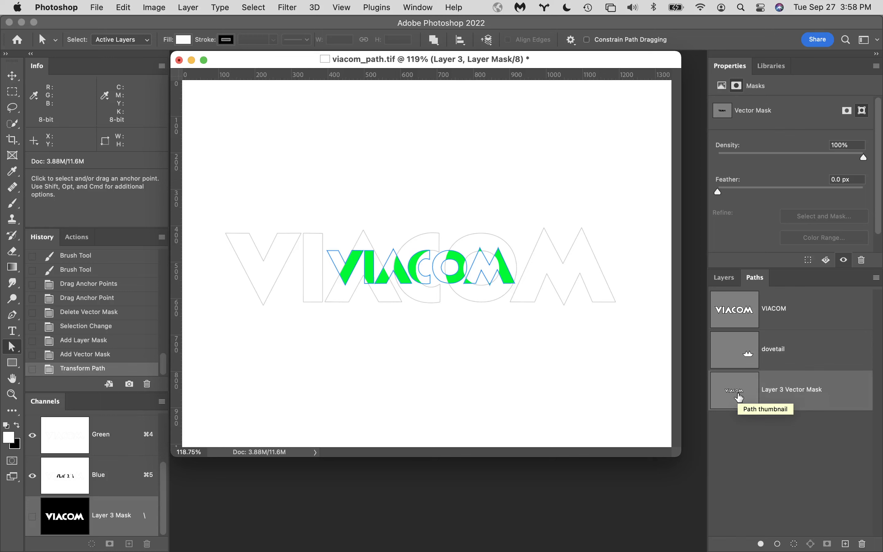
{"action": "left_click", "coordinate": [732, 283]}
{"action": "left_click", "coordinate": [718, 363]}
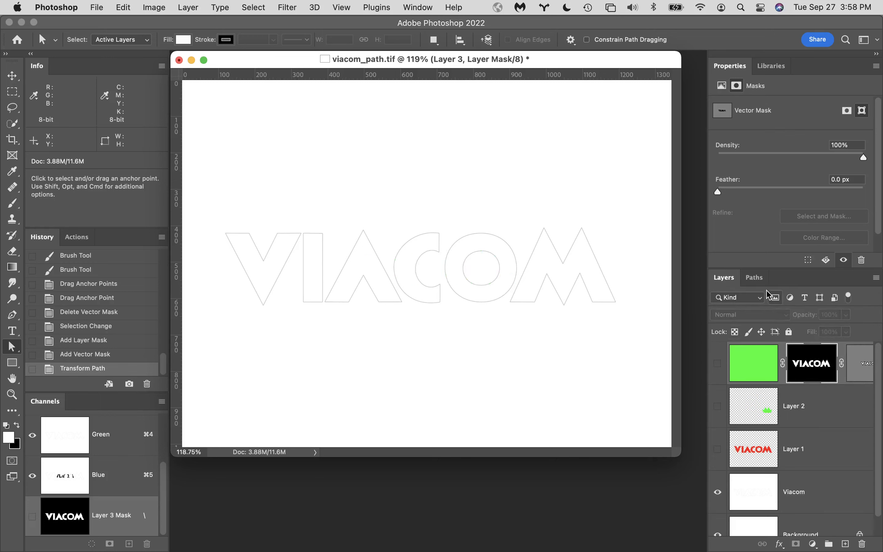
{"action": "left_click", "coordinate": [754, 278]}
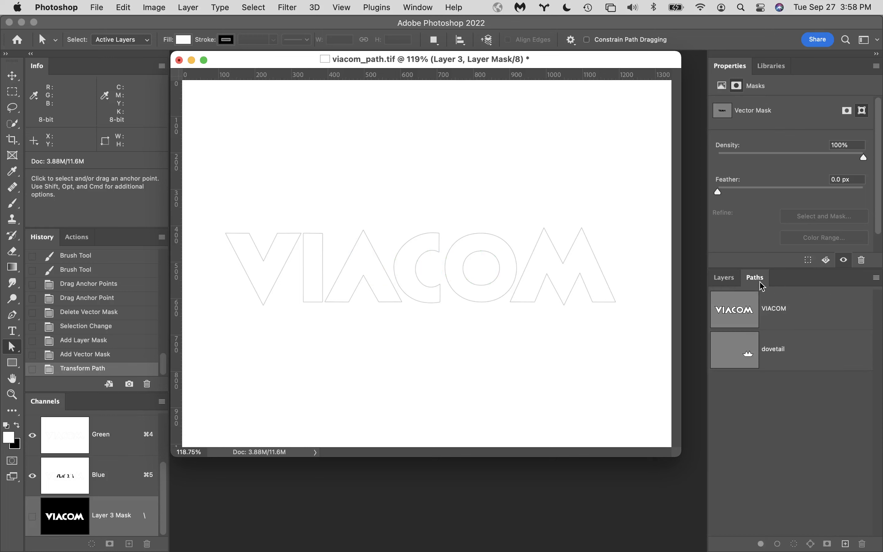
{"action": "left_click", "coordinate": [718, 279]}
{"action": "left_click", "coordinate": [717, 491]}
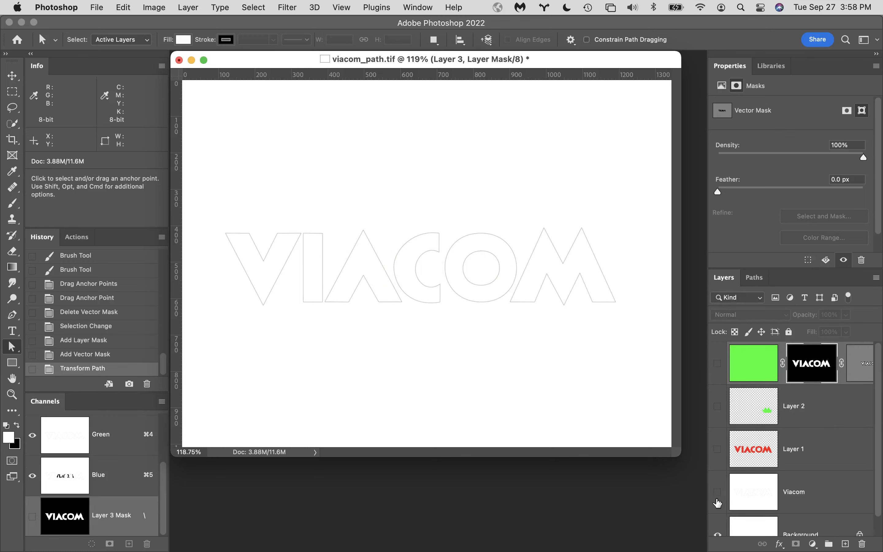
{"action": "left_click", "coordinate": [758, 280]}
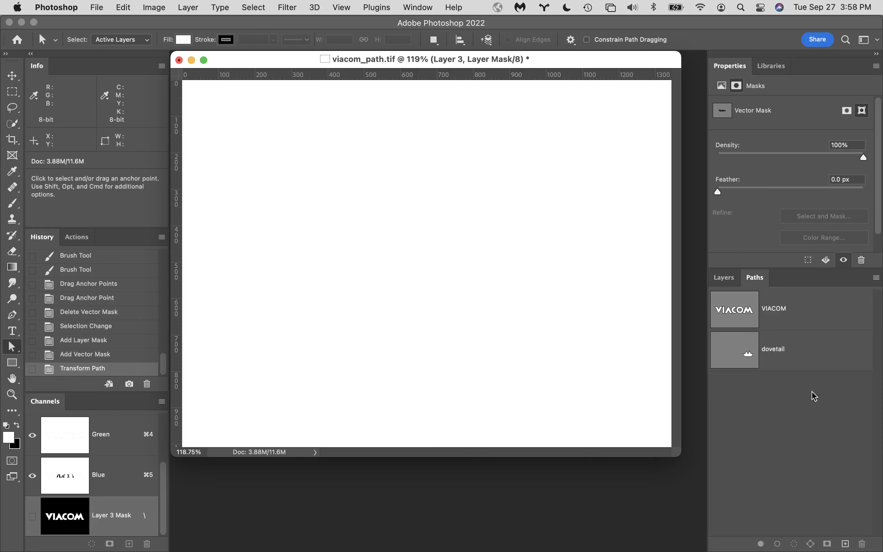
Show Layer 3 again and duplicate its vector mask path as a permanent saved path.
{"action": "left_click", "coordinate": [726, 278]}
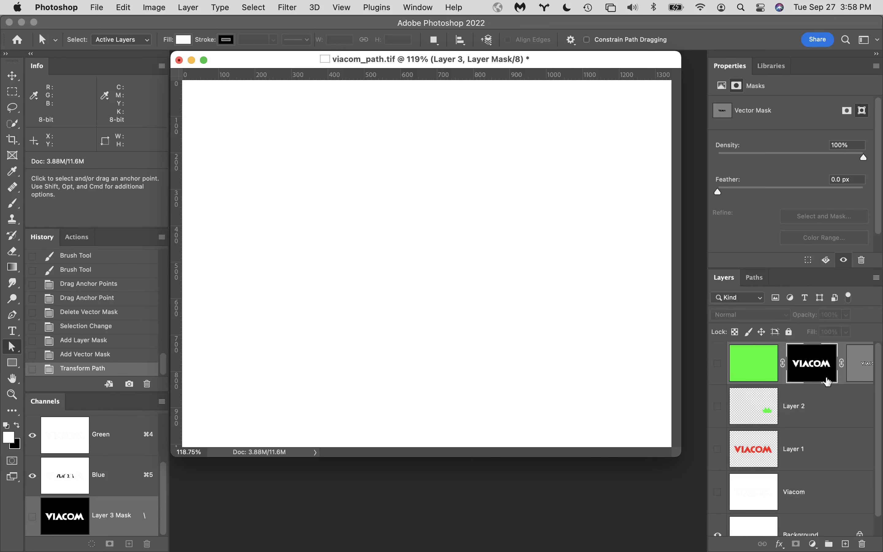
{"action": "left_click", "coordinate": [717, 365]}
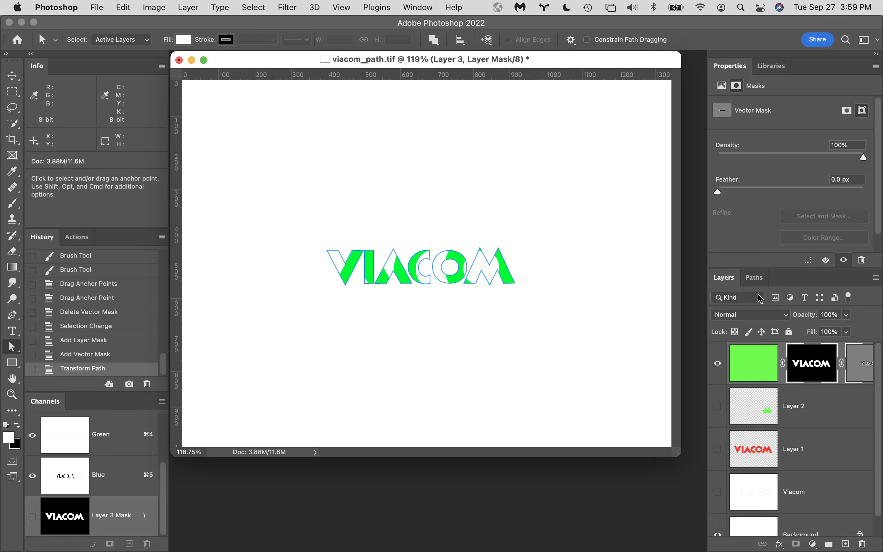
{"action": "left_click", "coordinate": [764, 278]}
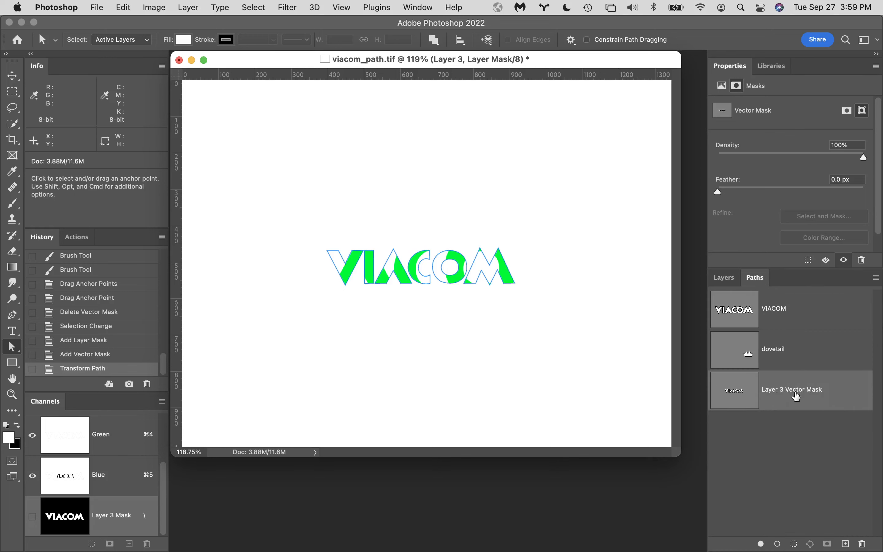
{"action": "left_click_drag", "start_coordinate": [846, 402], "coordinate": [846, 543]}
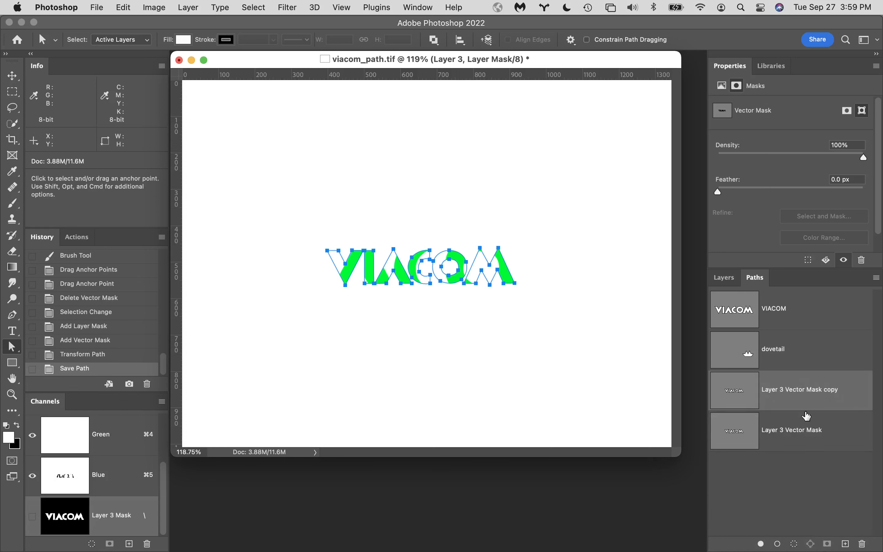
Hide Layer 3, then display the original VIACOM path and the duplicated vector mask path in turn.
{"action": "left_click", "coordinate": [726, 278]}
{"action": "left_click", "coordinate": [718, 364]}
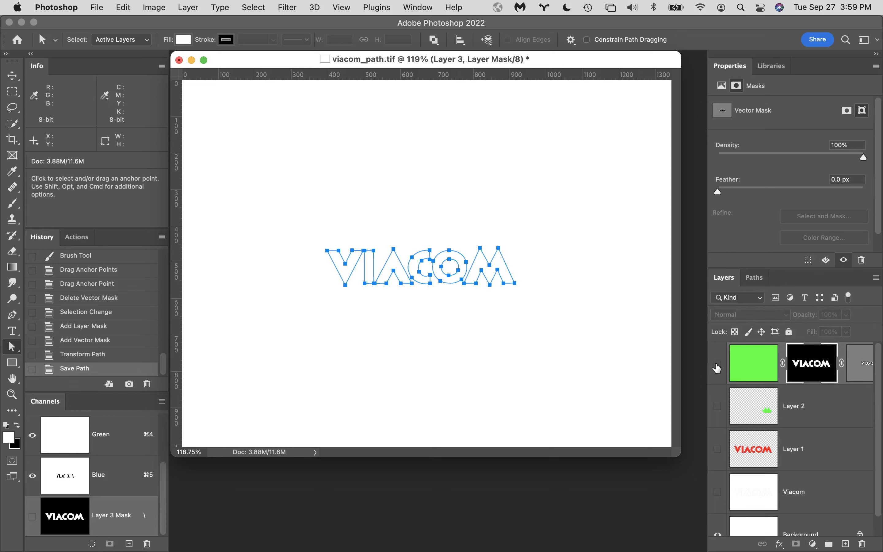
{"action": "left_click", "coordinate": [756, 278]}
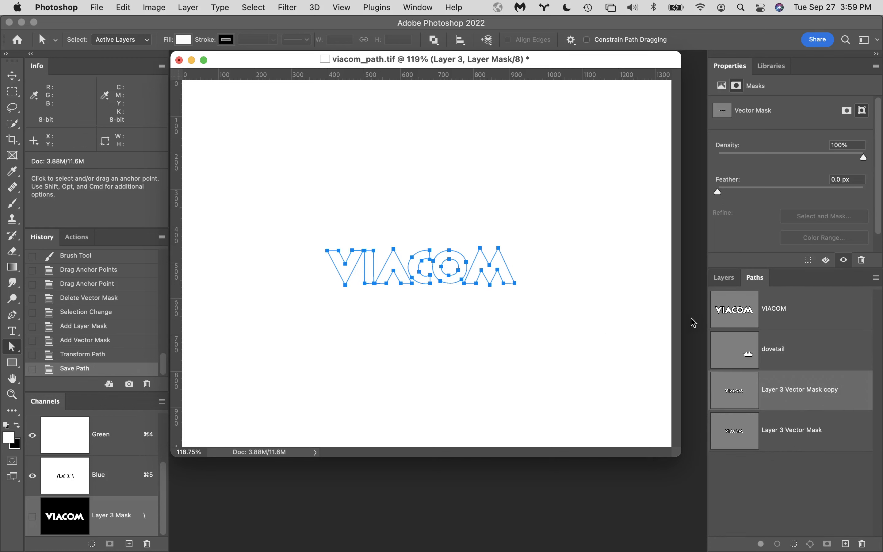
{"action": "left_click", "coordinate": [824, 311]}
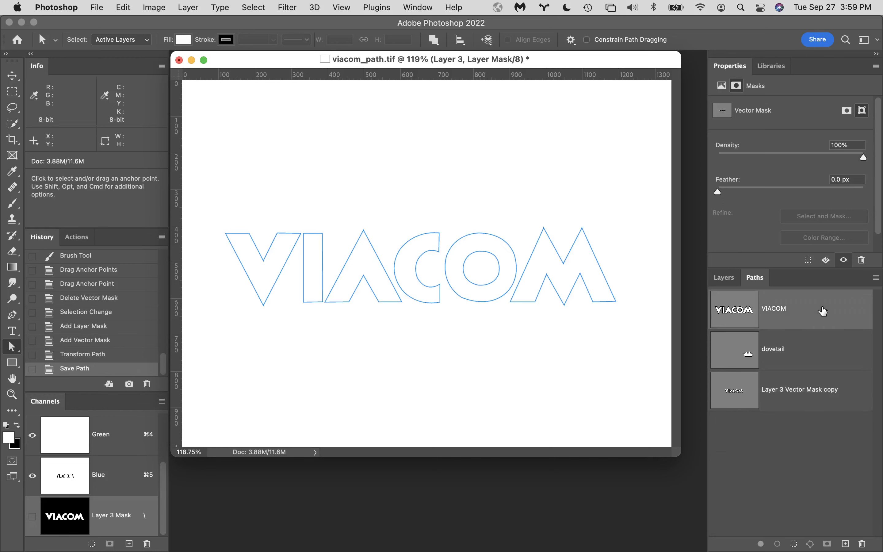
{"action": "left_click", "coordinate": [821, 396]}
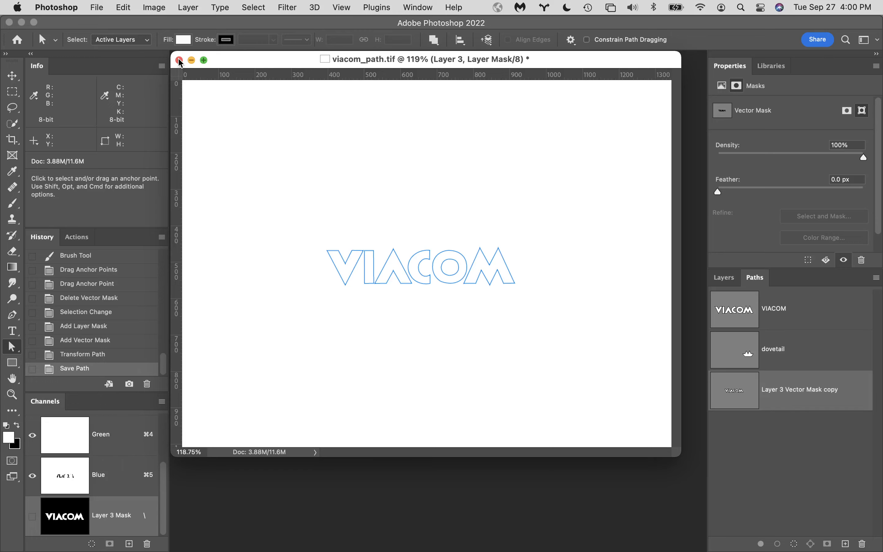
{"action": "mouse_move", "coordinate": [104, 546]}
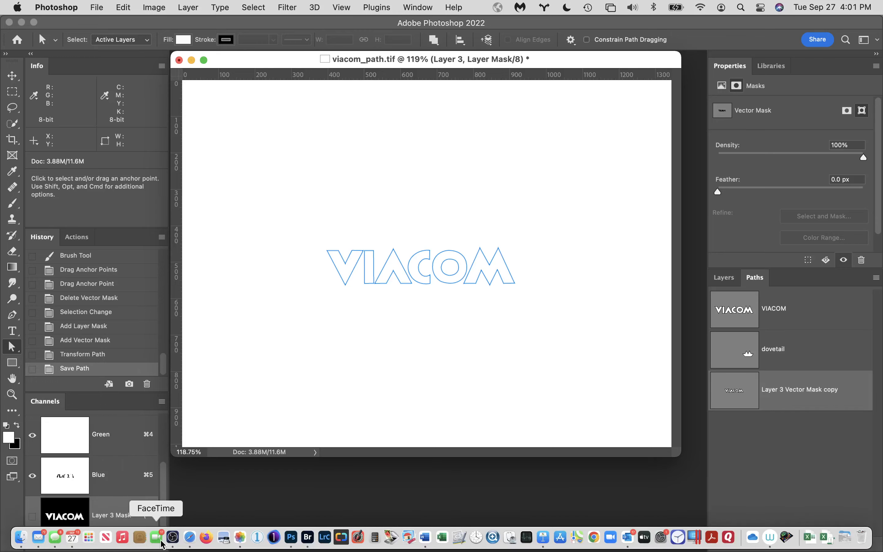